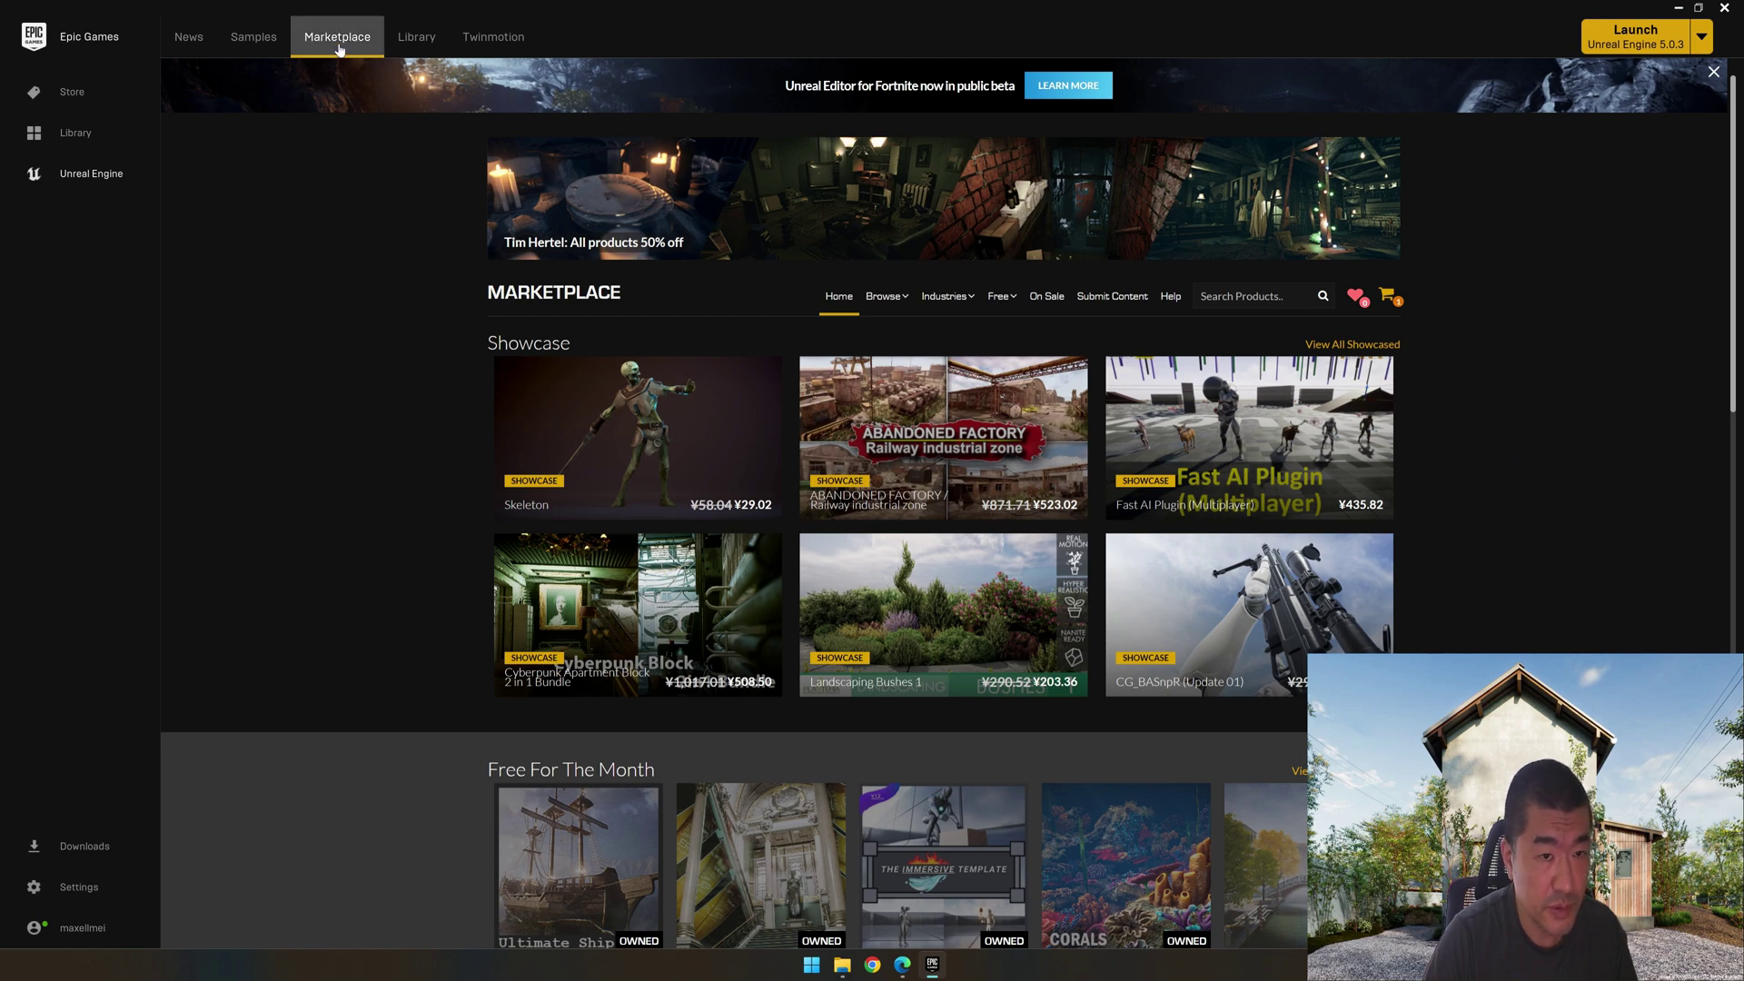
Step: Search the Marketplace for "apache" and open the AH-64D Apache Longbow (West) product page
left_click(1241, 296)
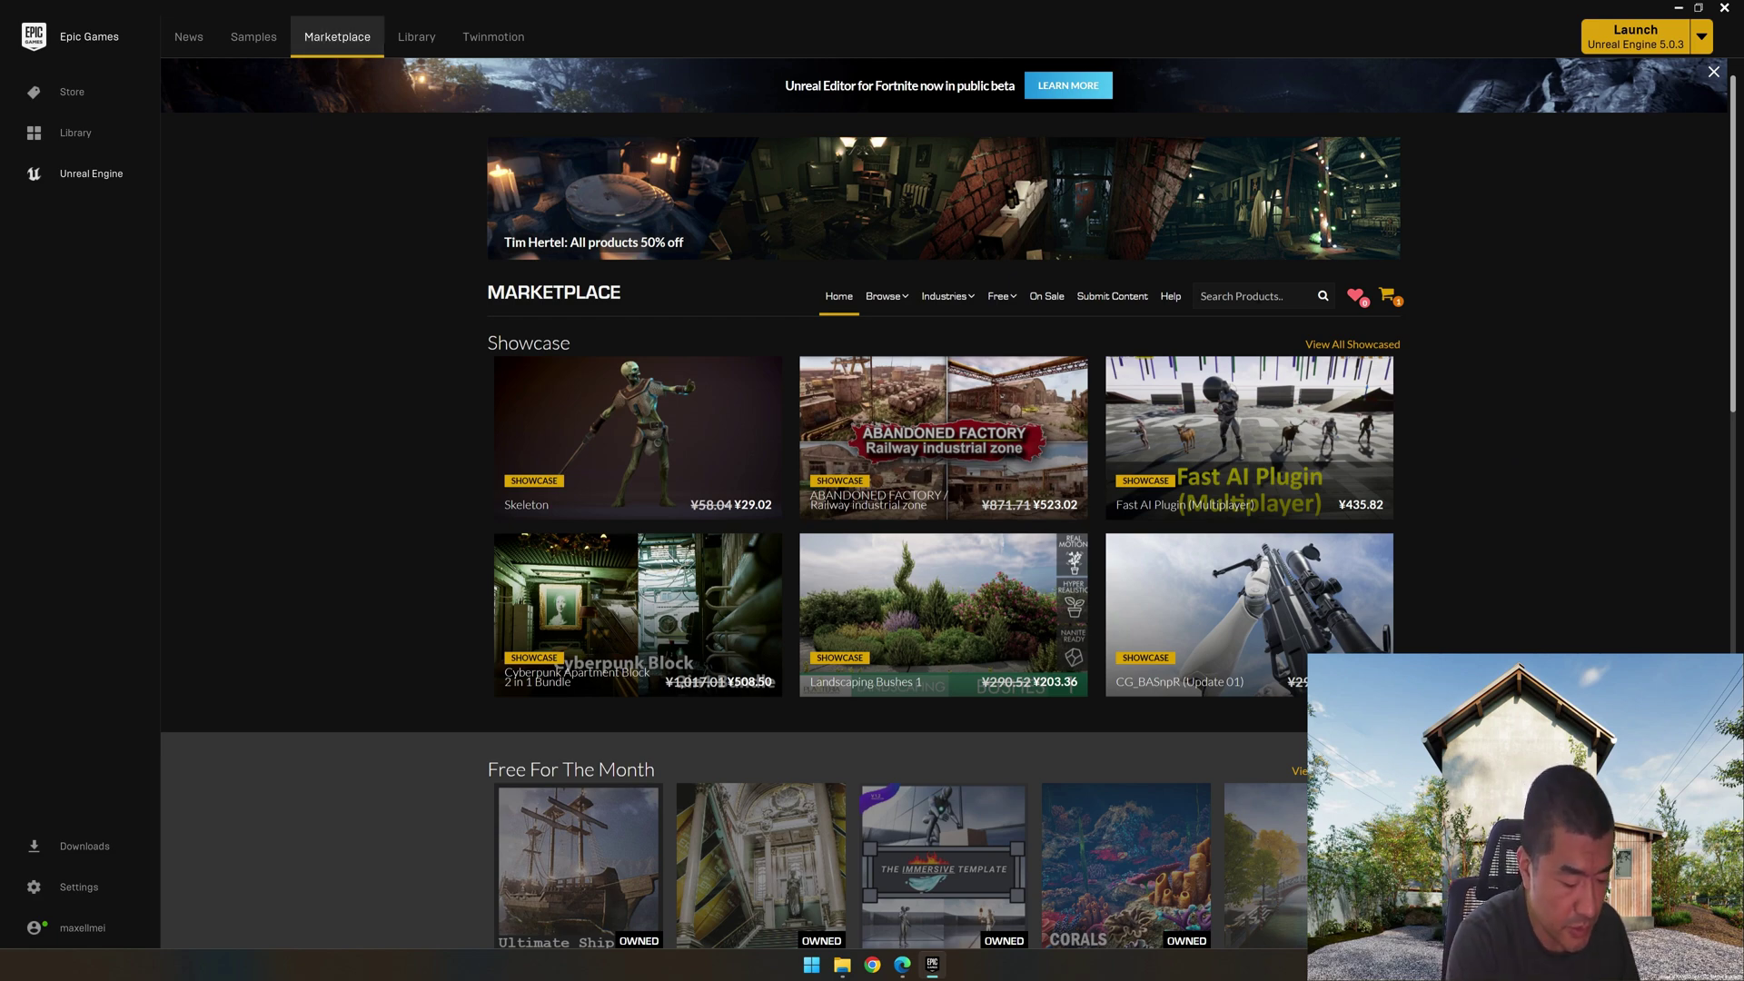
type("apache")
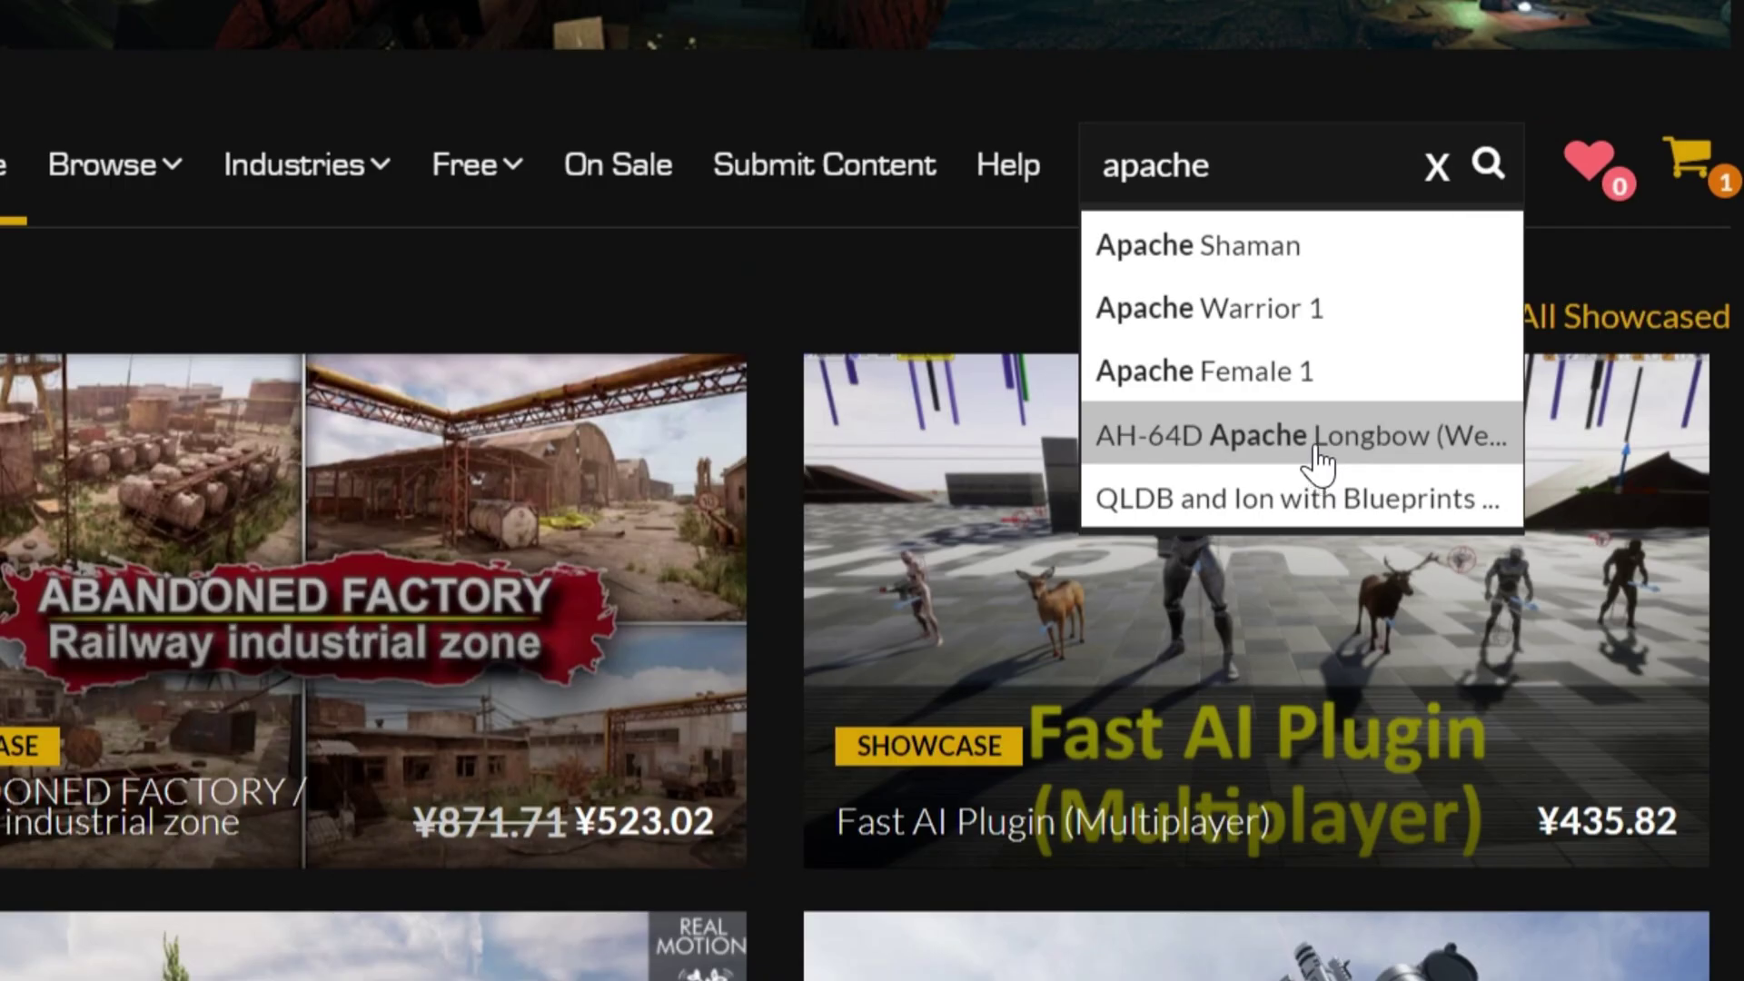
left_click(1317, 459)
scroll(1218, 576, "up", 5)
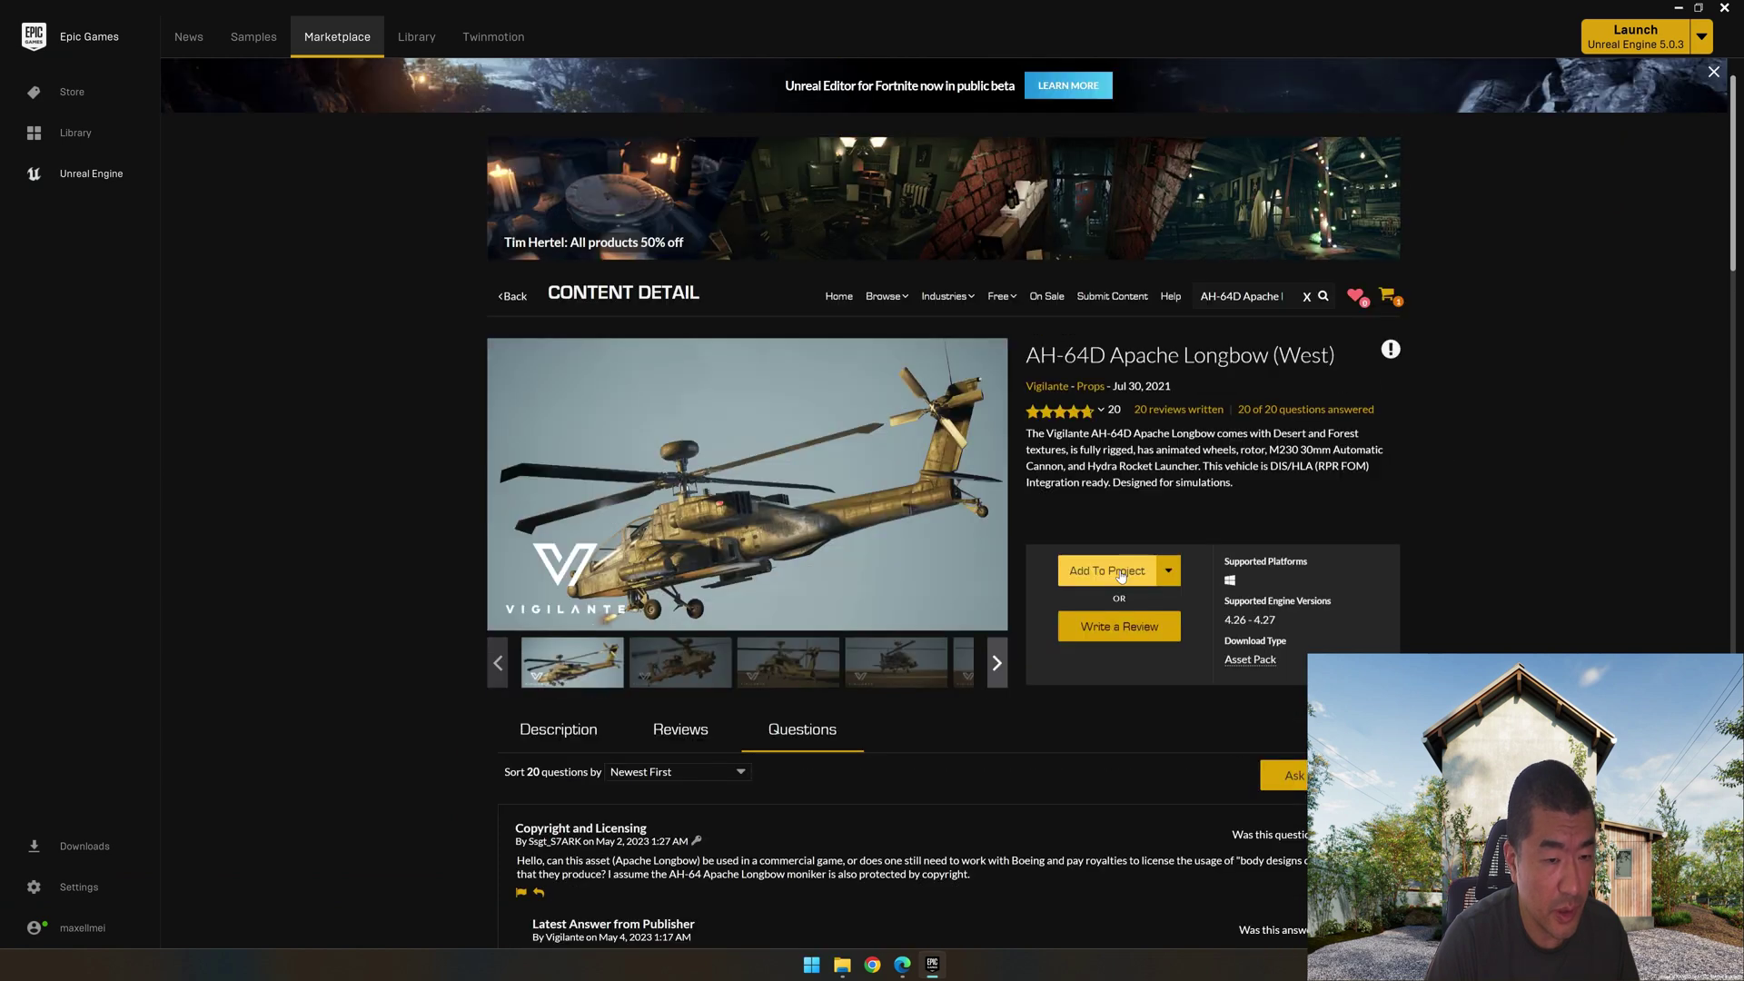
Step: Try to add the AH-64D Apache Longbow pack to the 5.1 worldmachine project, using asset version 4.27
left_click(1122, 574)
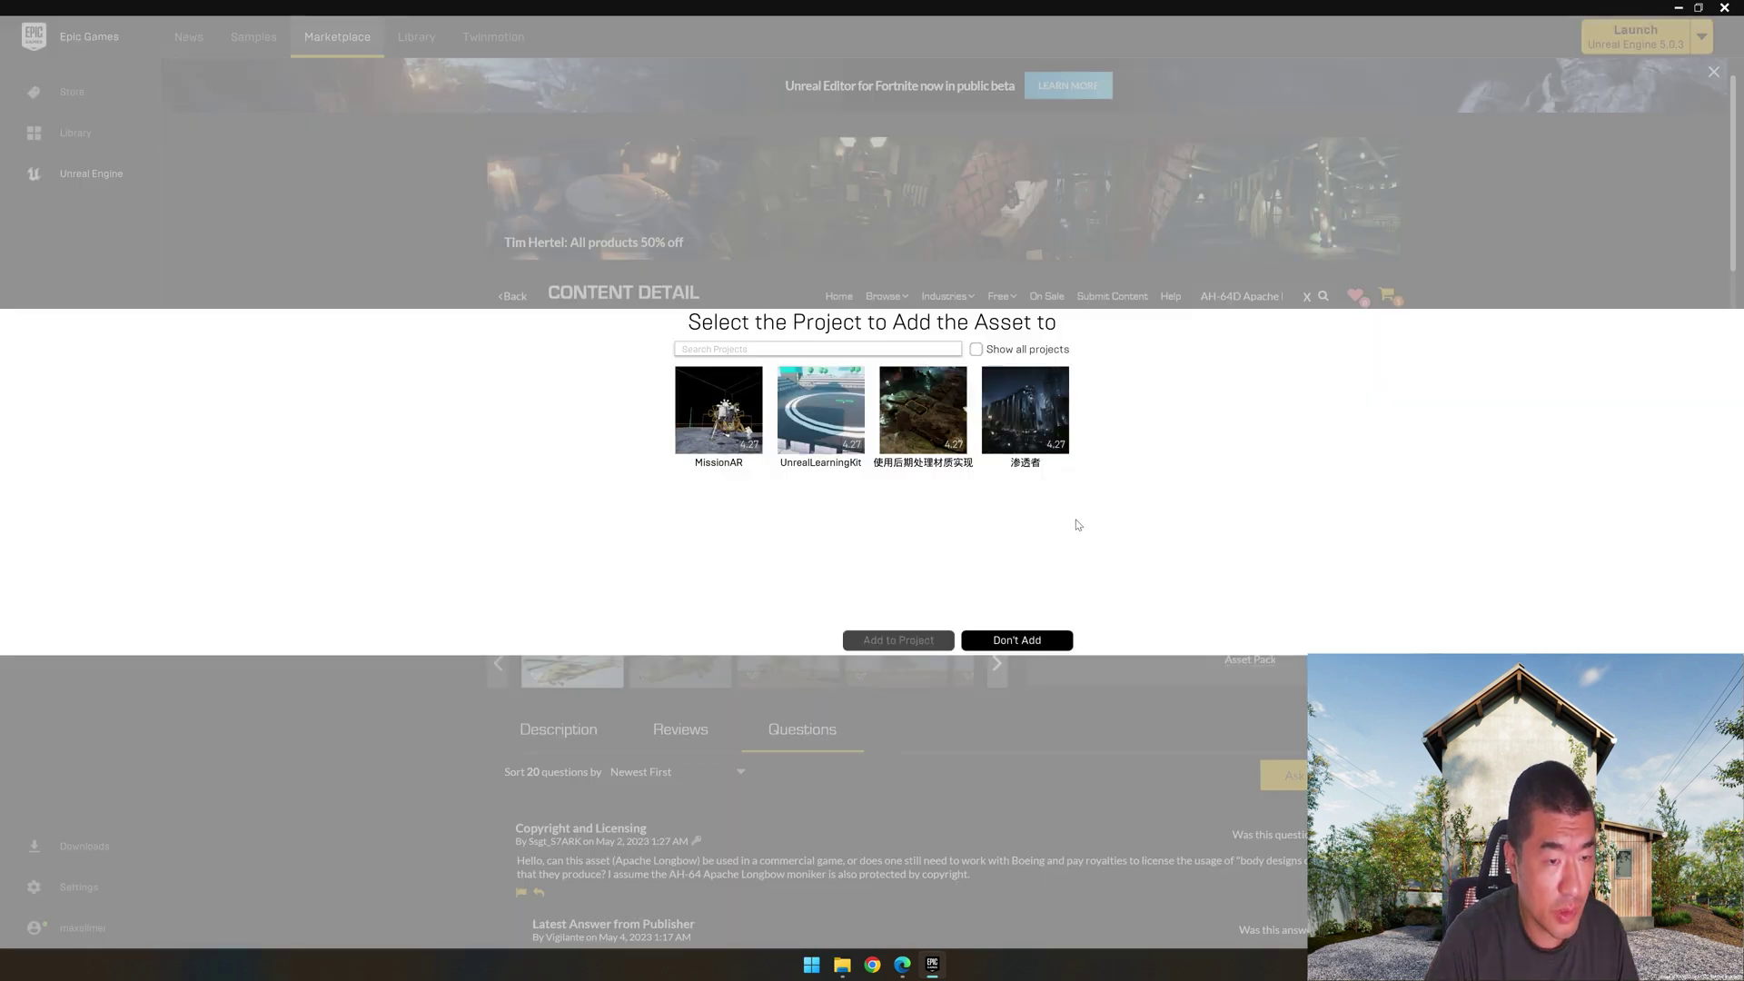
left_click(976, 351)
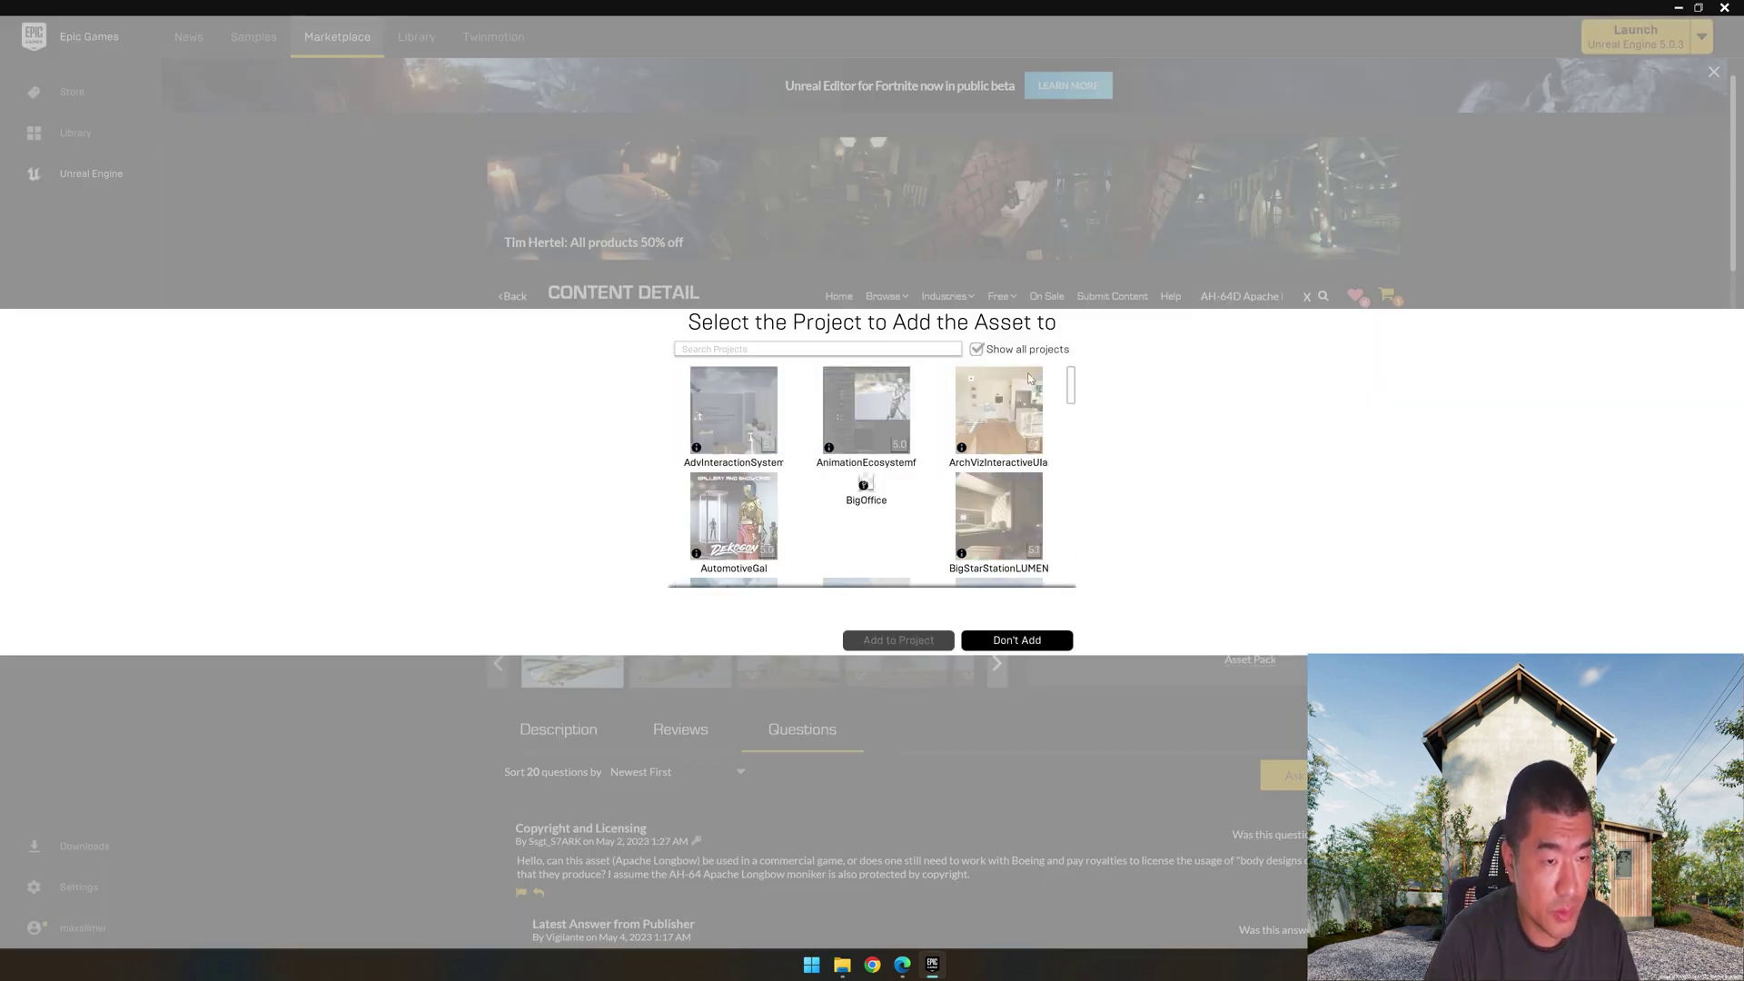
left_click_drag(1071, 396, 1079, 514)
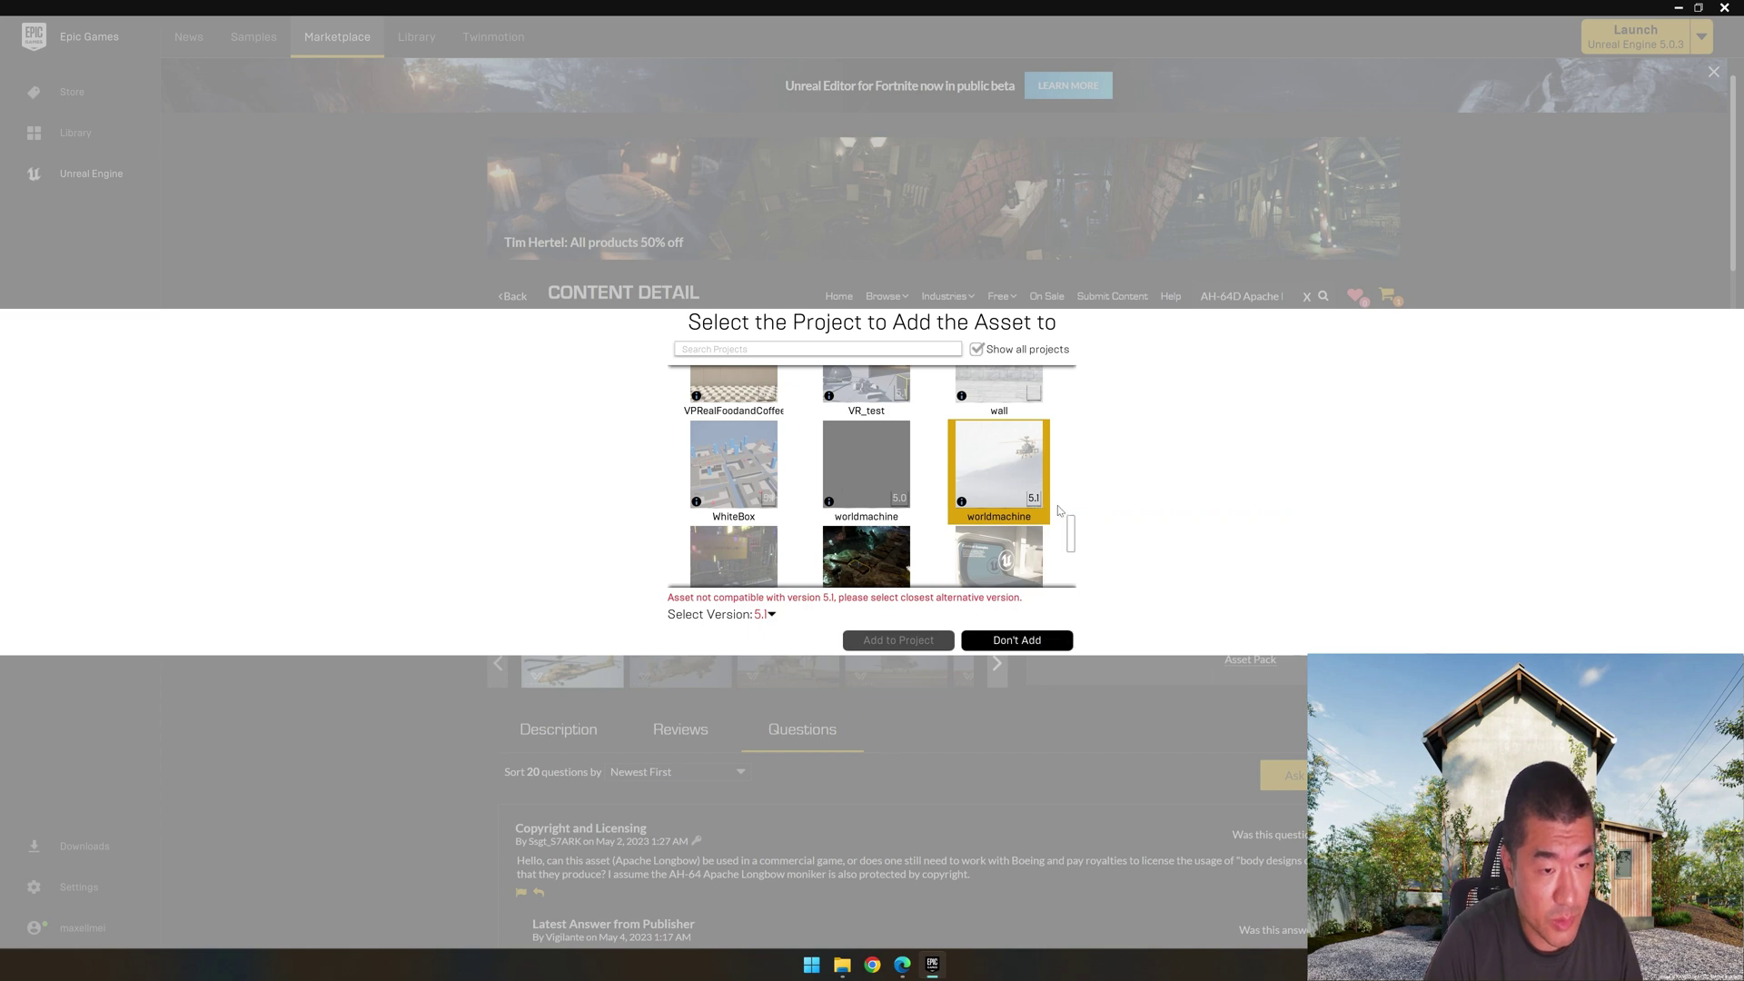
left_click(770, 616)
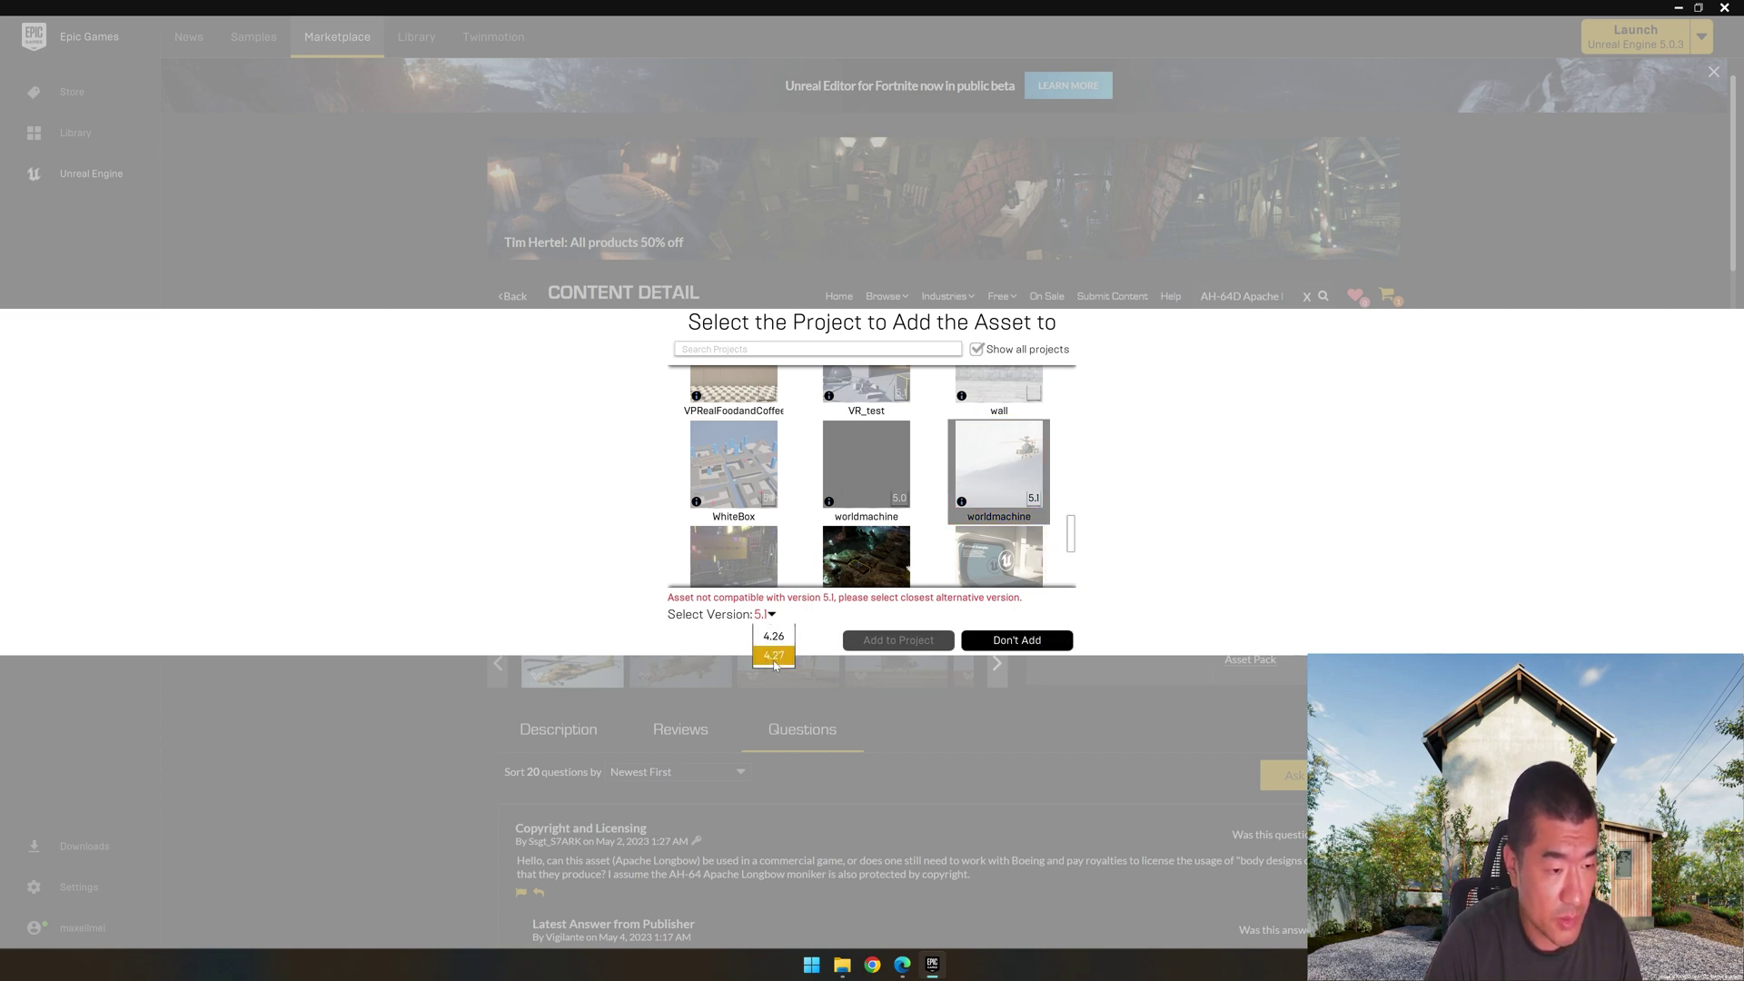
left_click(774, 656)
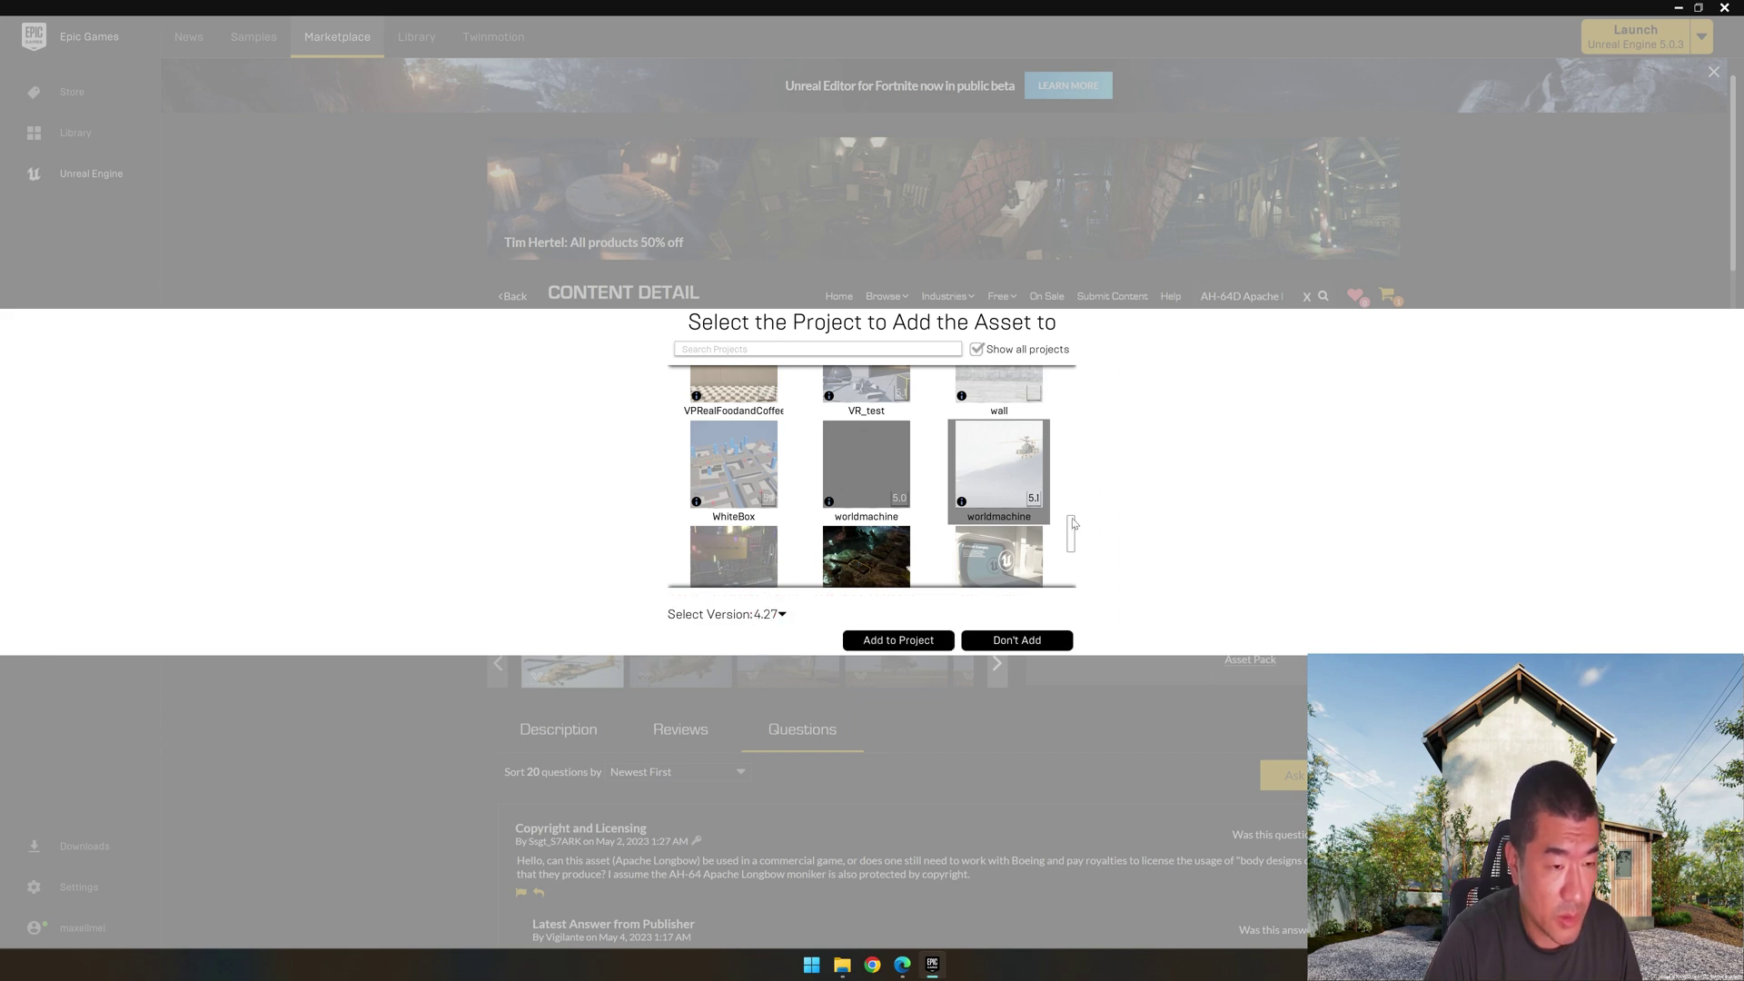
left_click(895, 640)
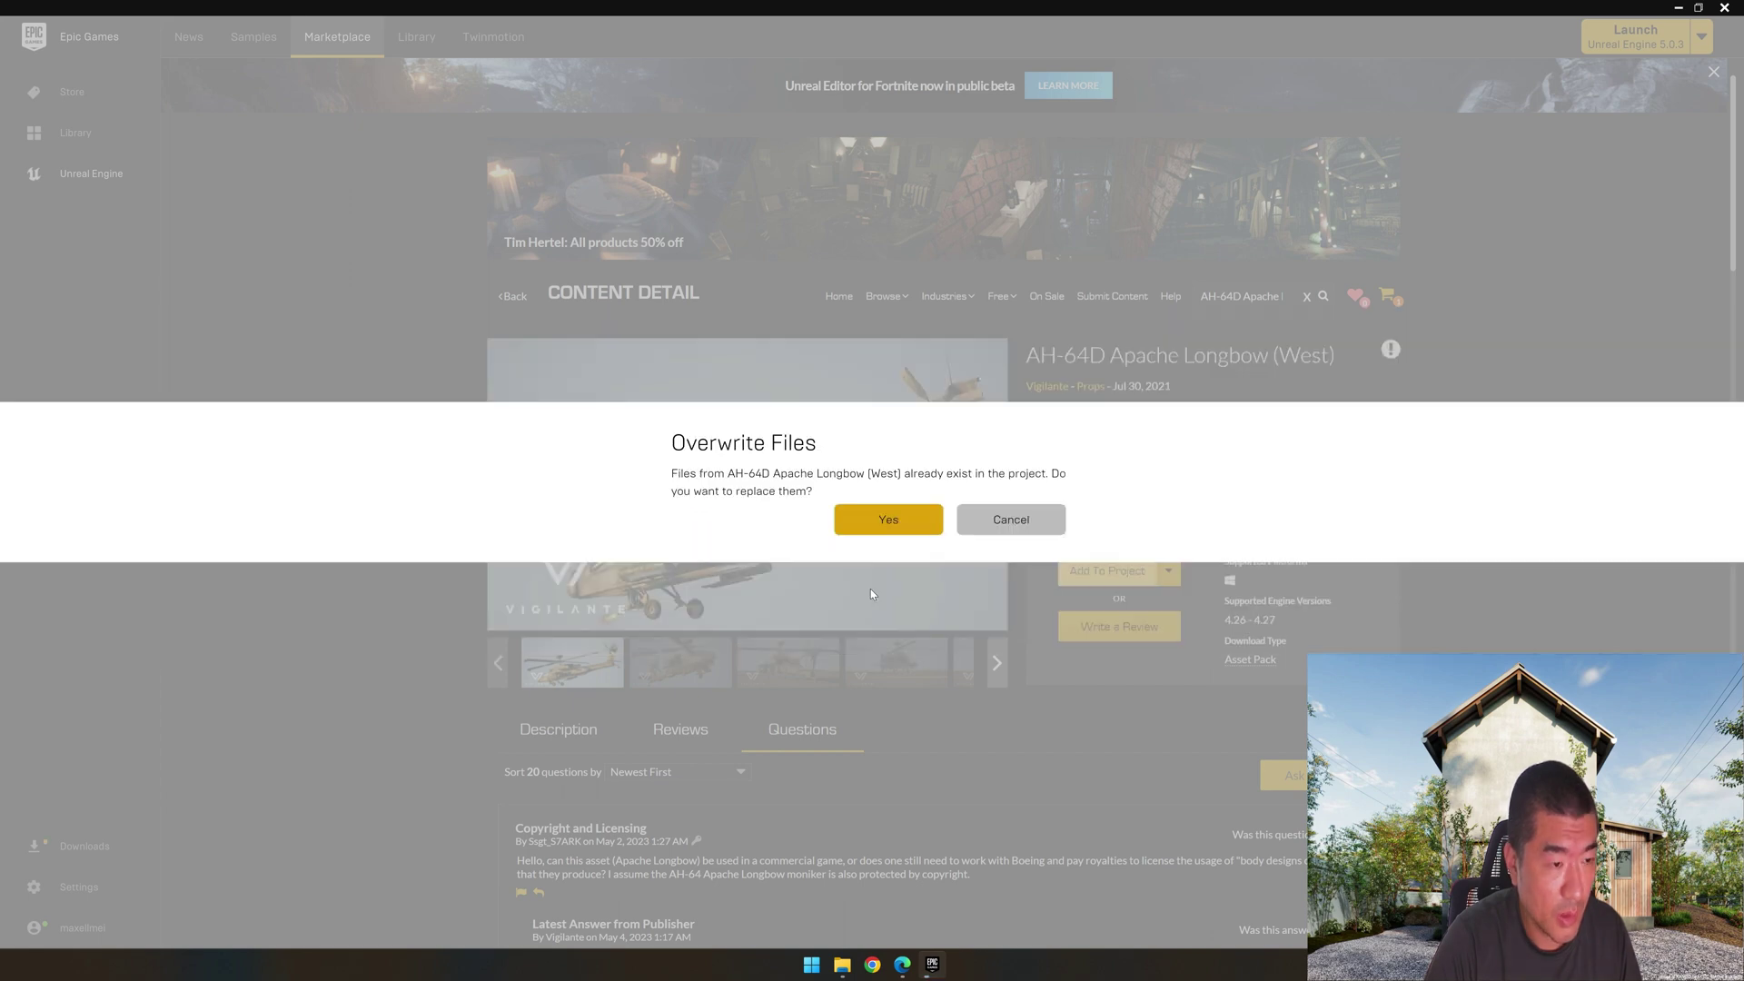
left_click(1008, 525)
Step: Open the Megascans Trees: European Beech page from the free Megascans content and view the projects it can be added to
mouse_move(1014, 311)
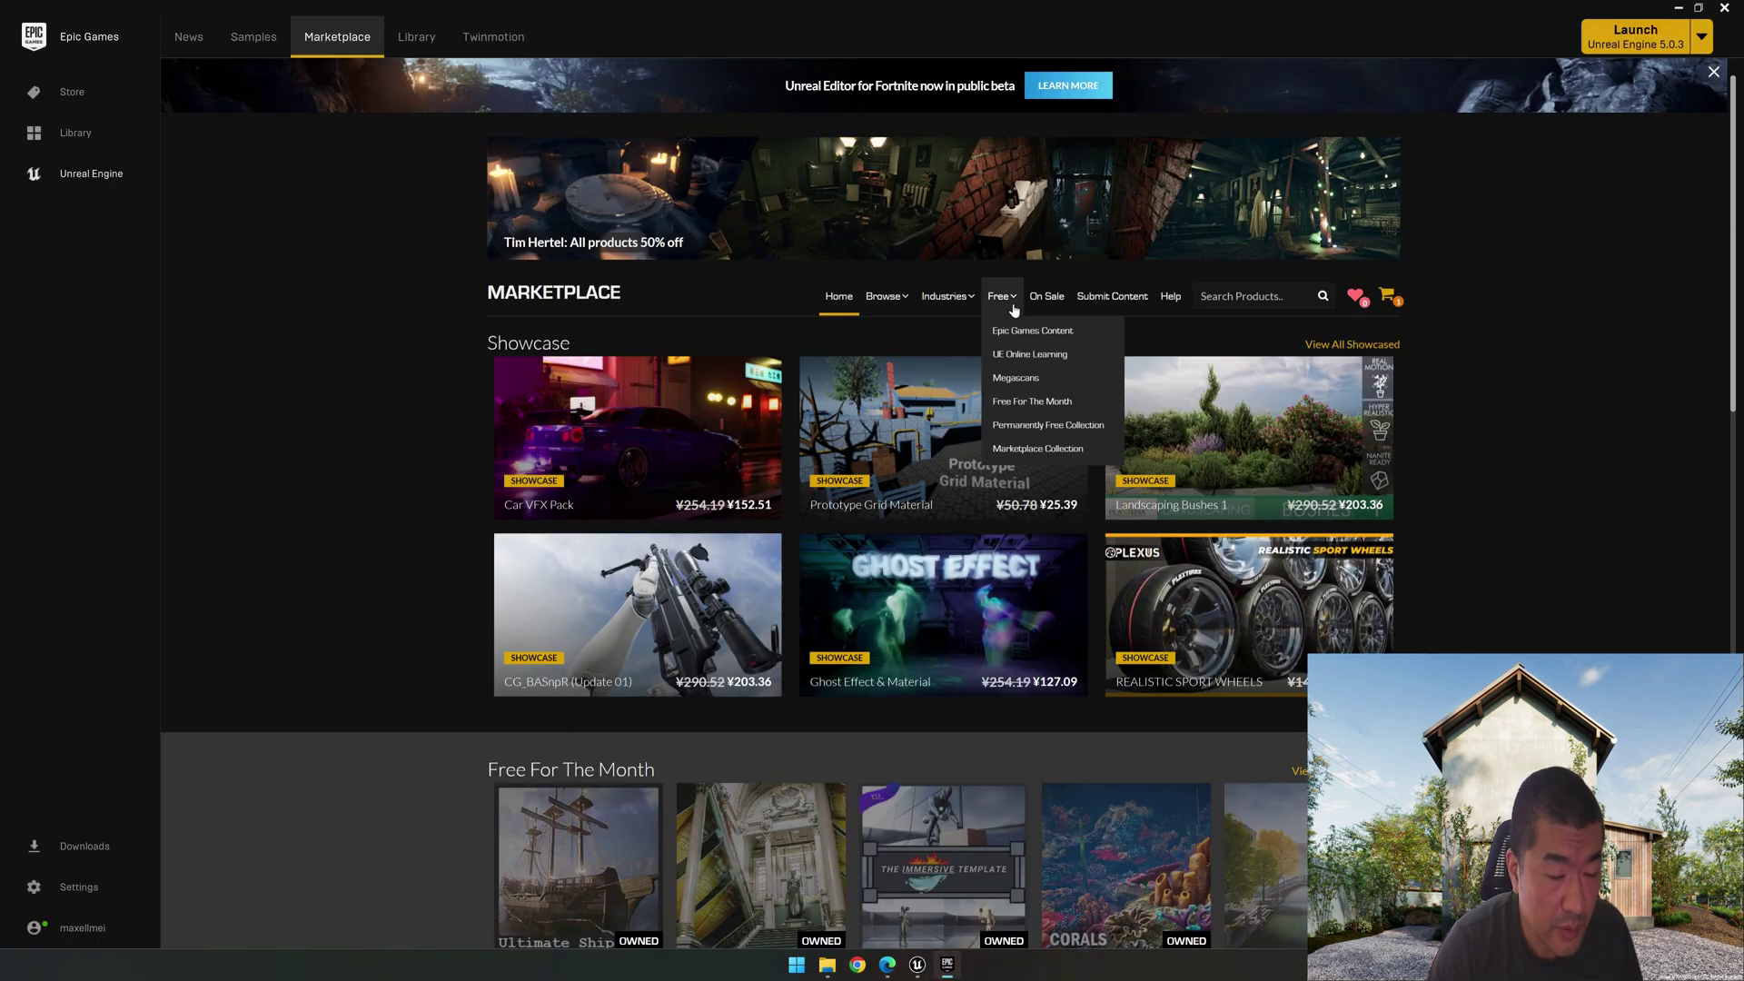
left_click(1025, 383)
scroll(428, 673, "down", 2)
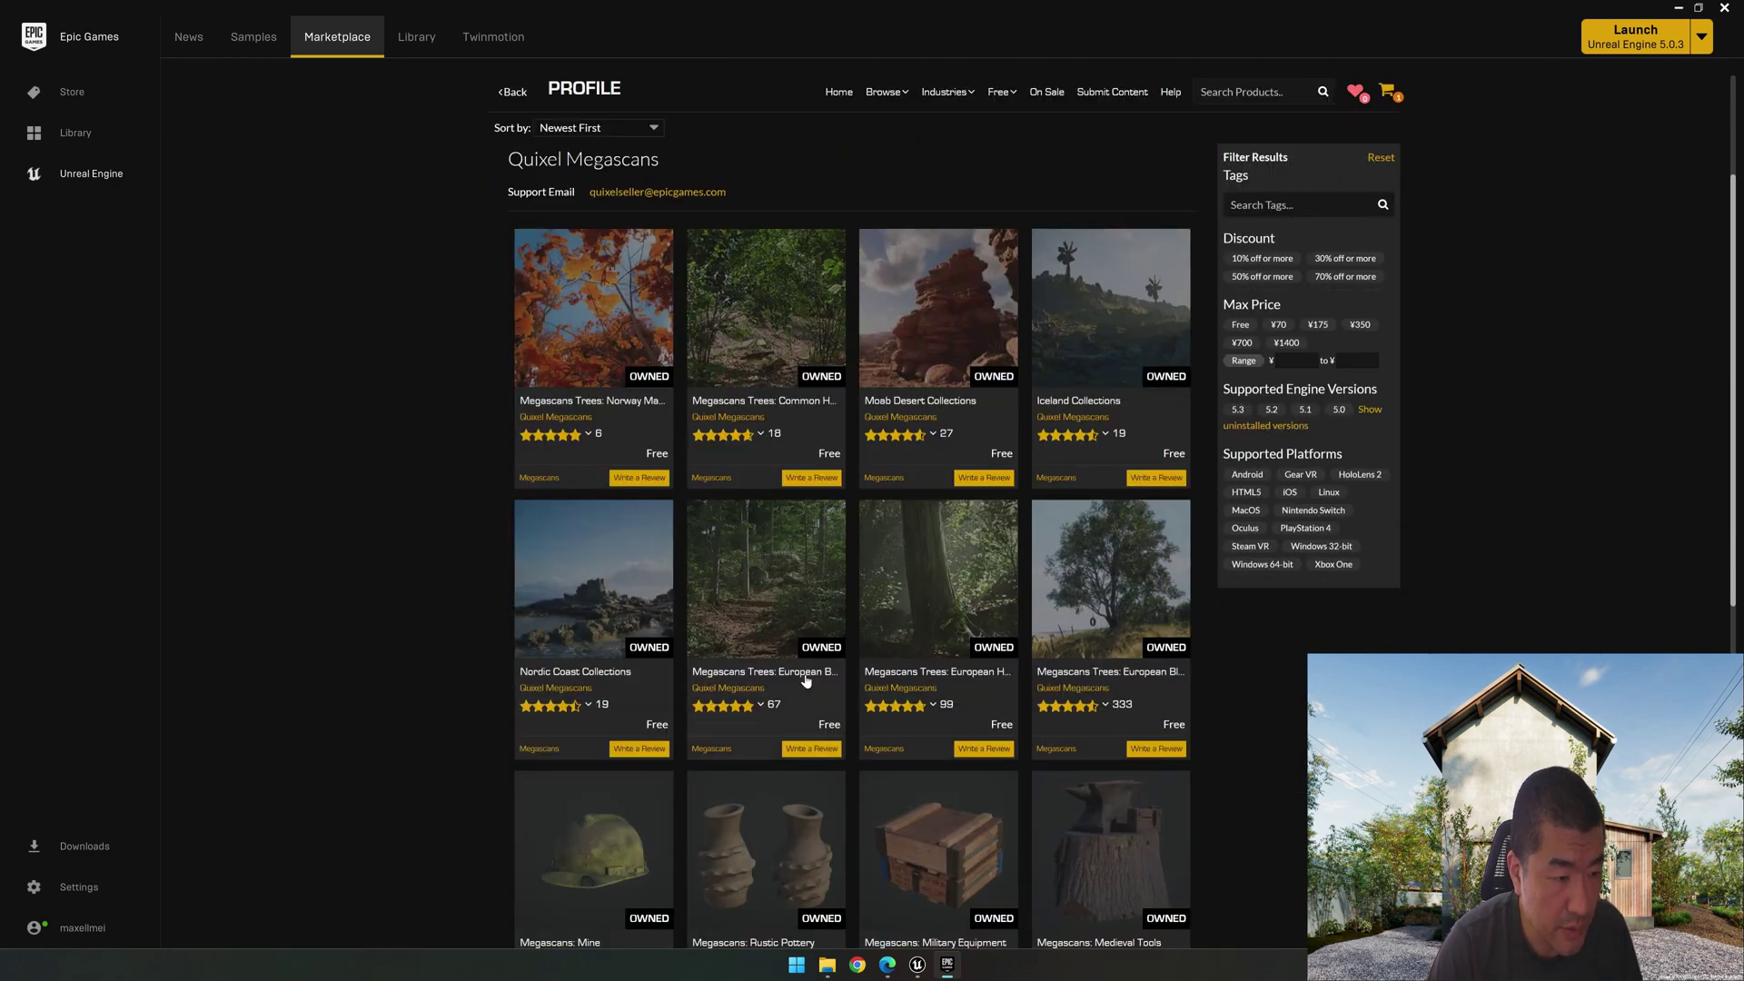
left_click(804, 681)
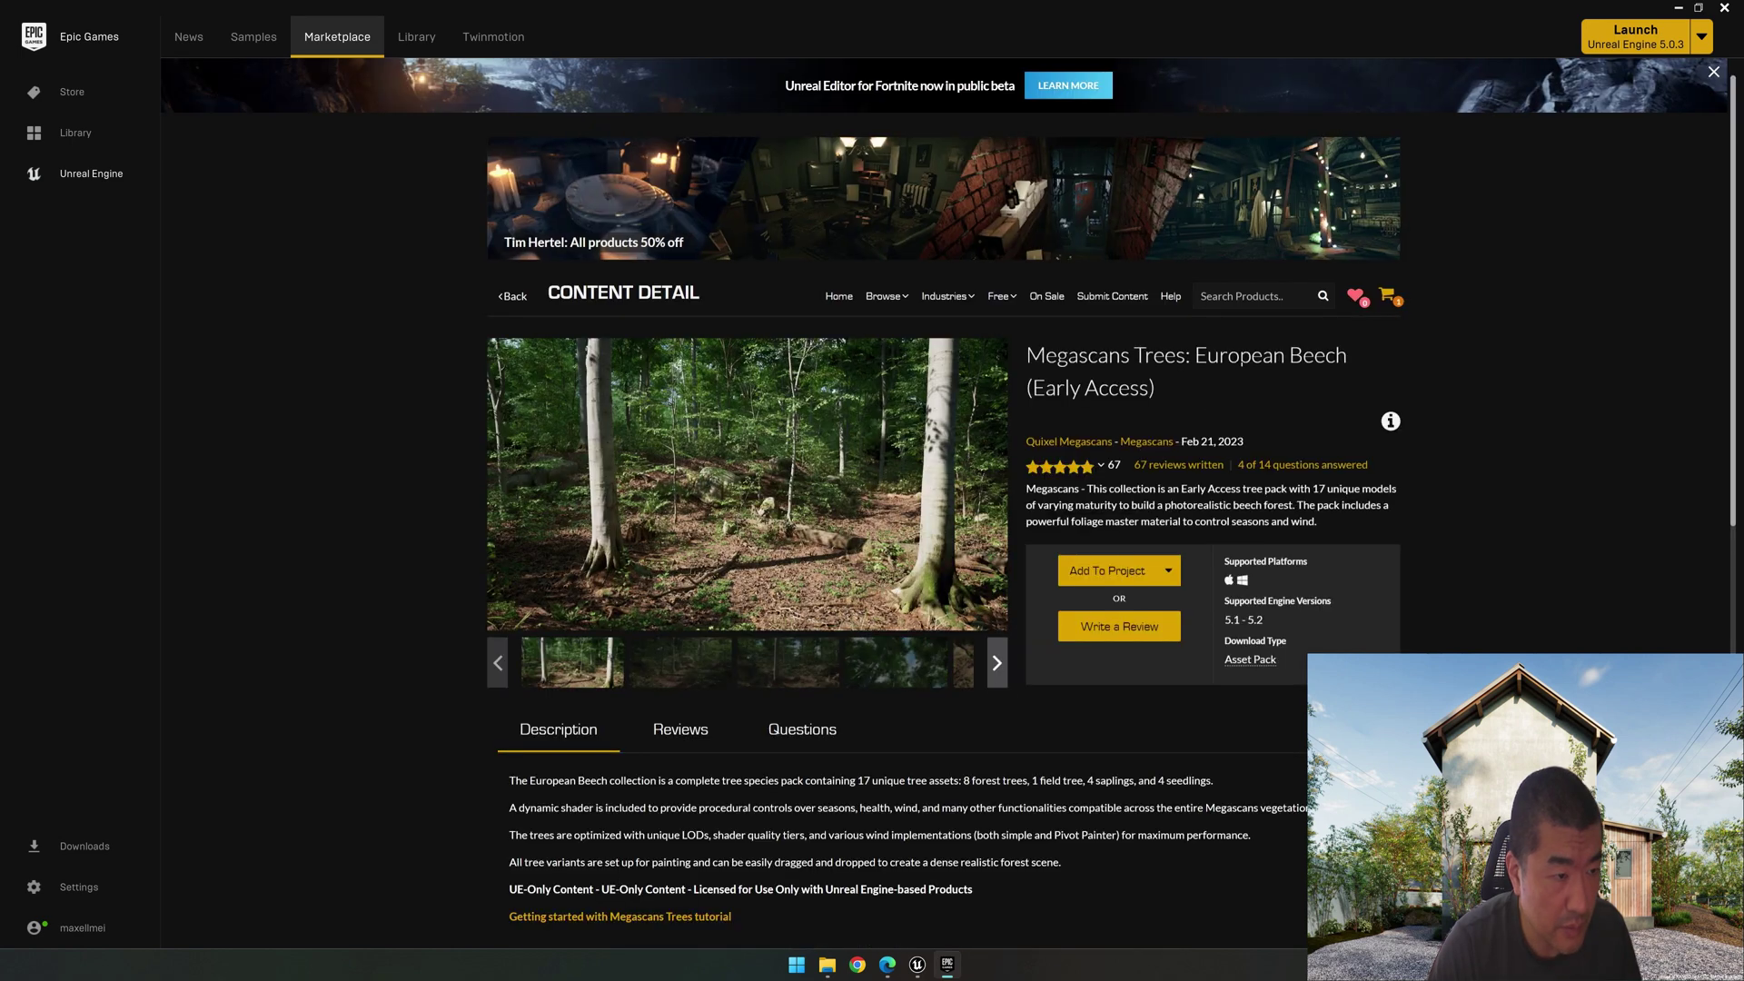
left_click(1138, 578)
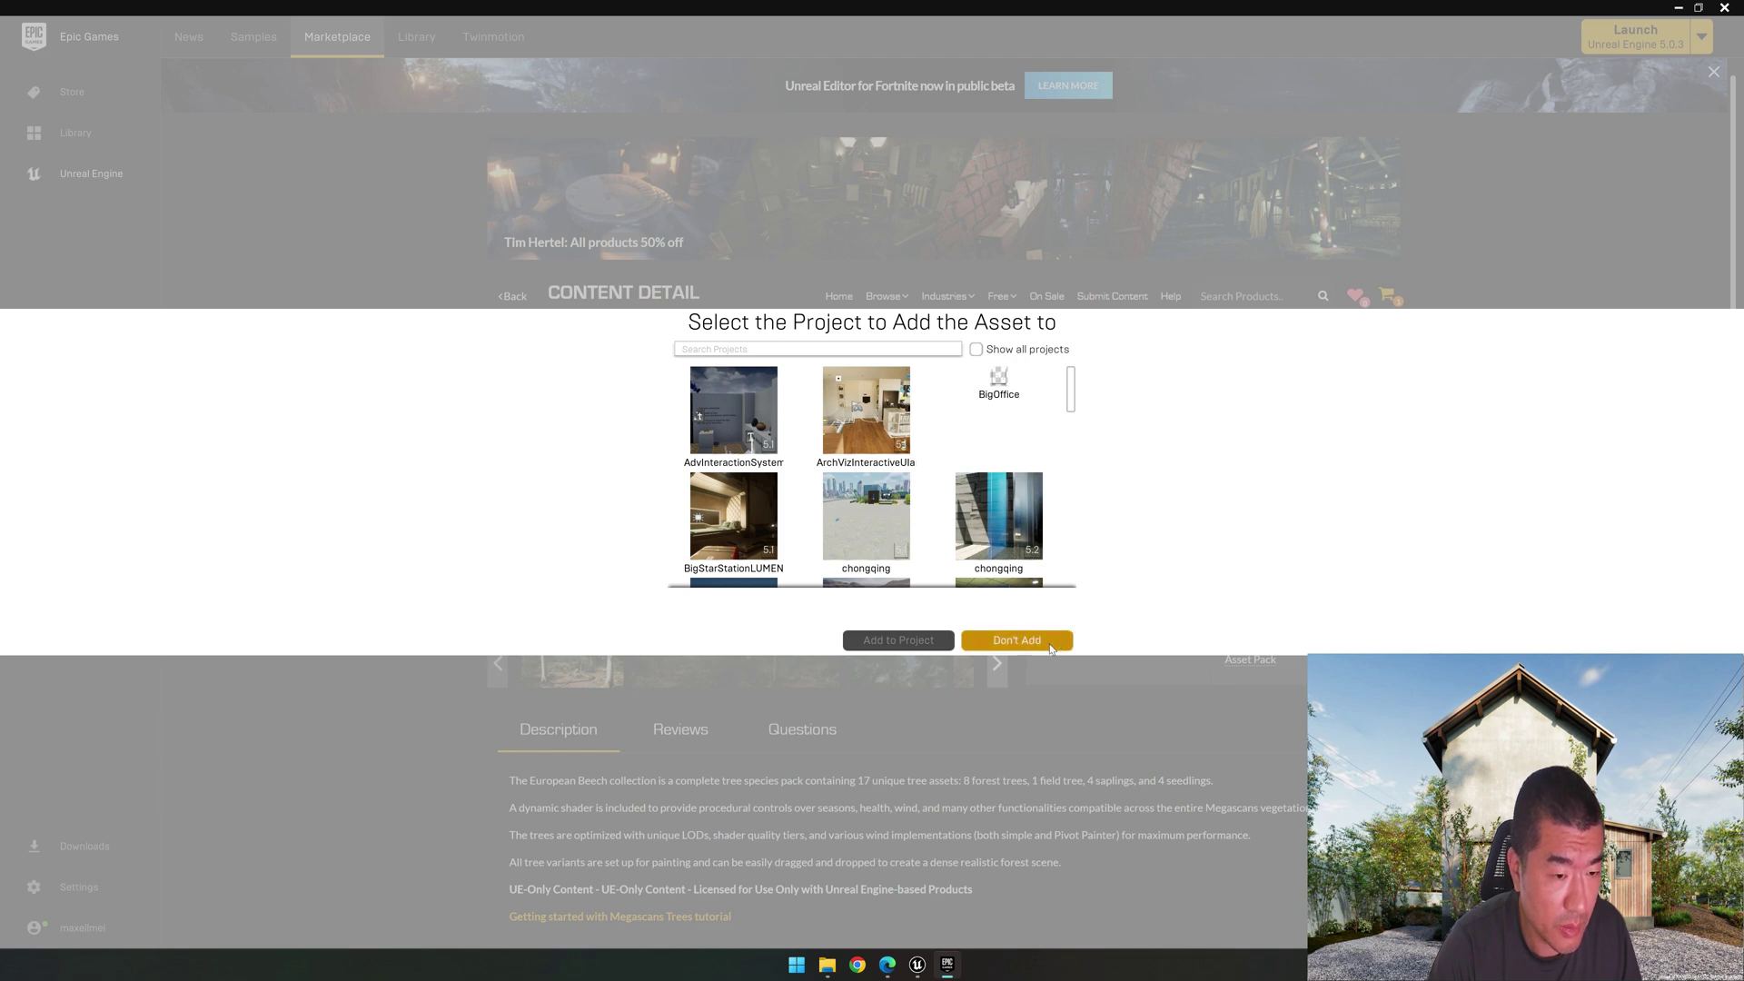
left_click(1017, 640)
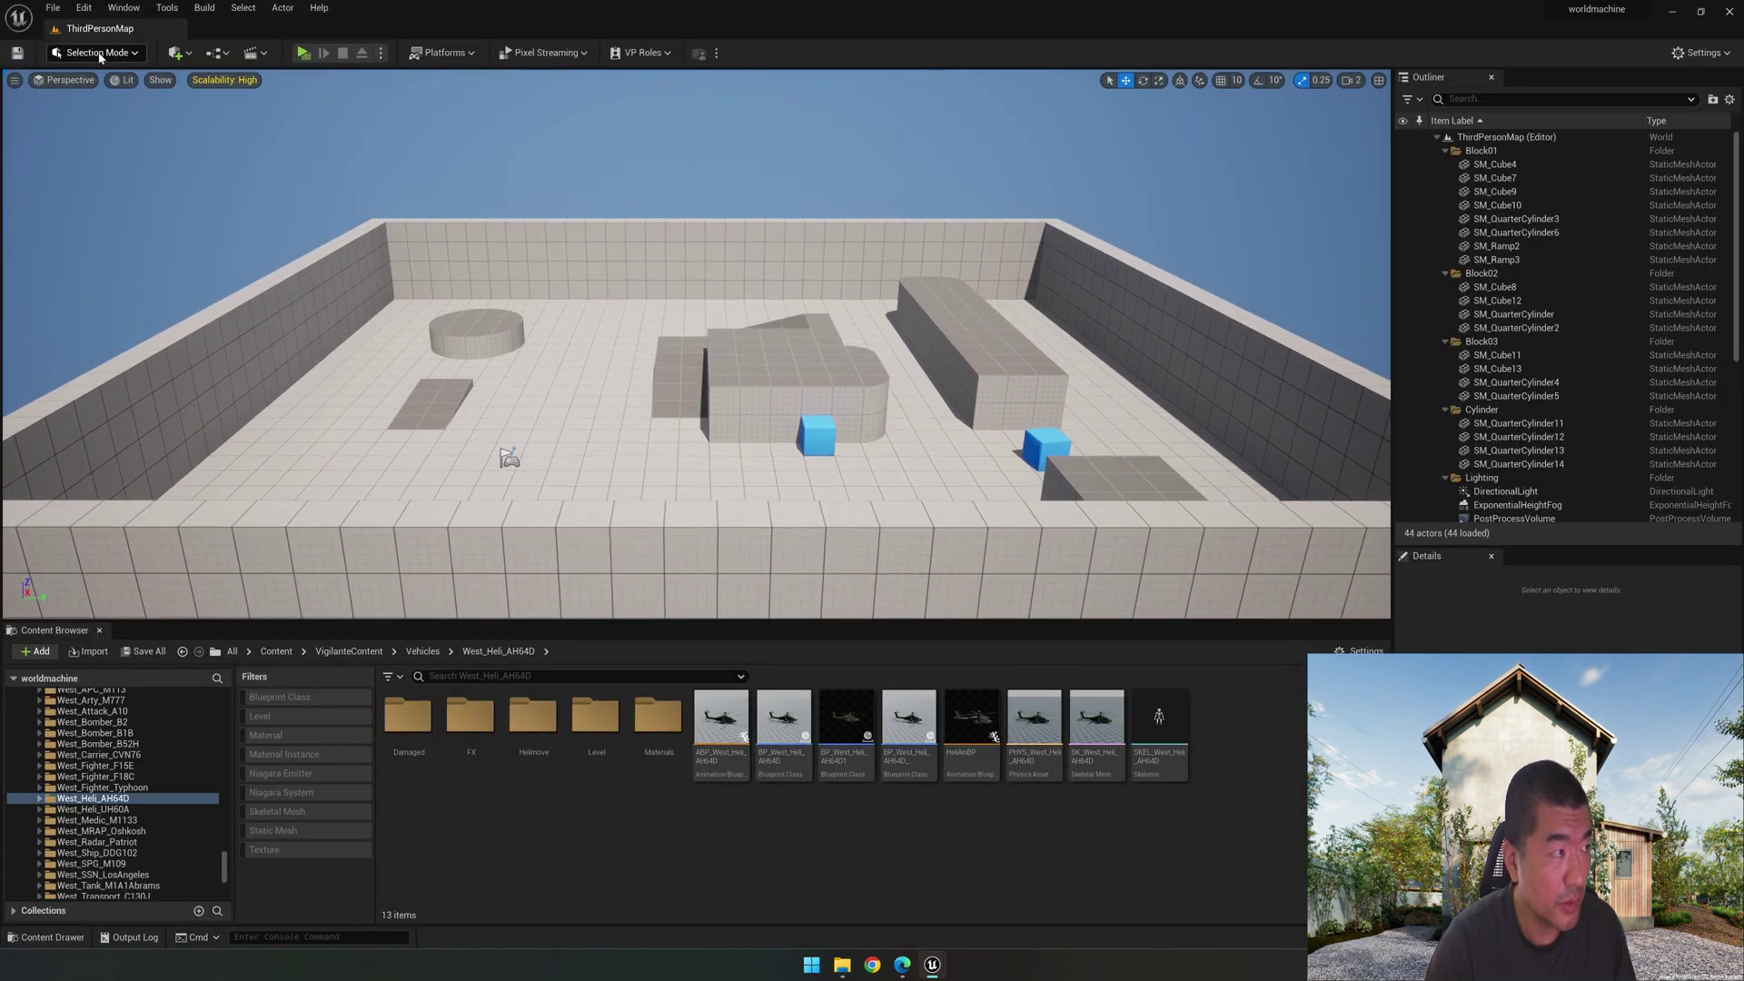
Step: Switch to Unreal Editor and create a new level from the Basic template
left_click(52, 10)
left_click(77, 45)
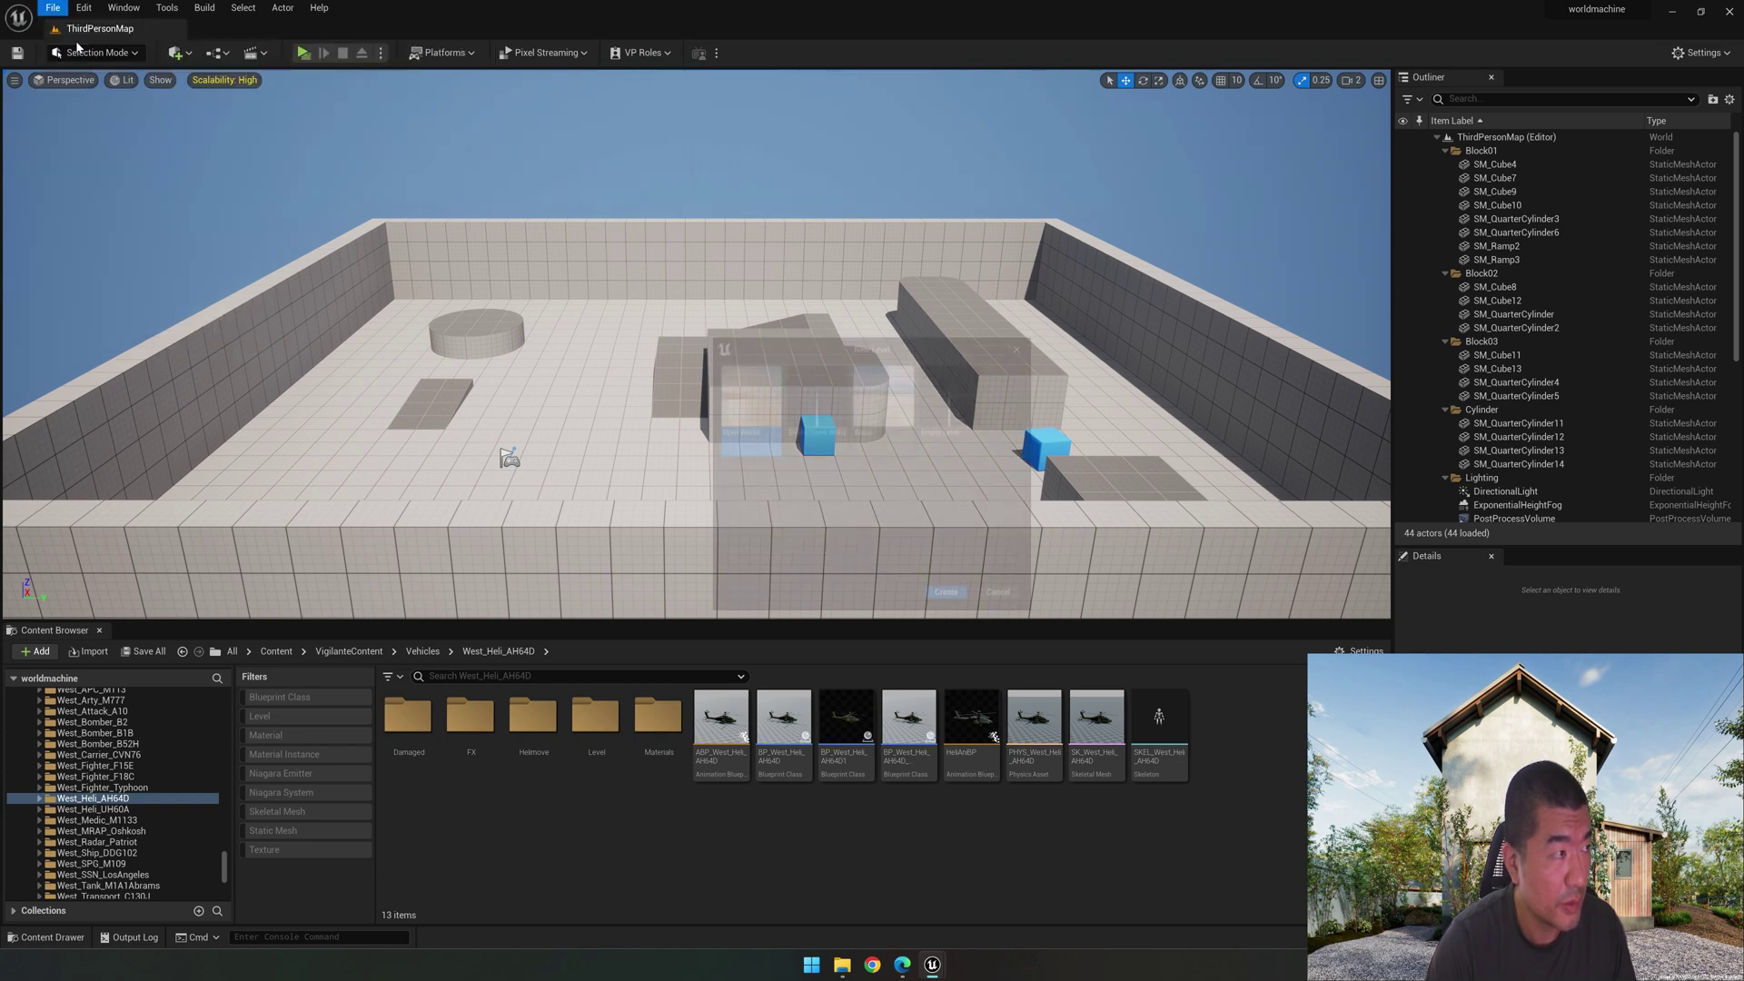
left_click(878, 433)
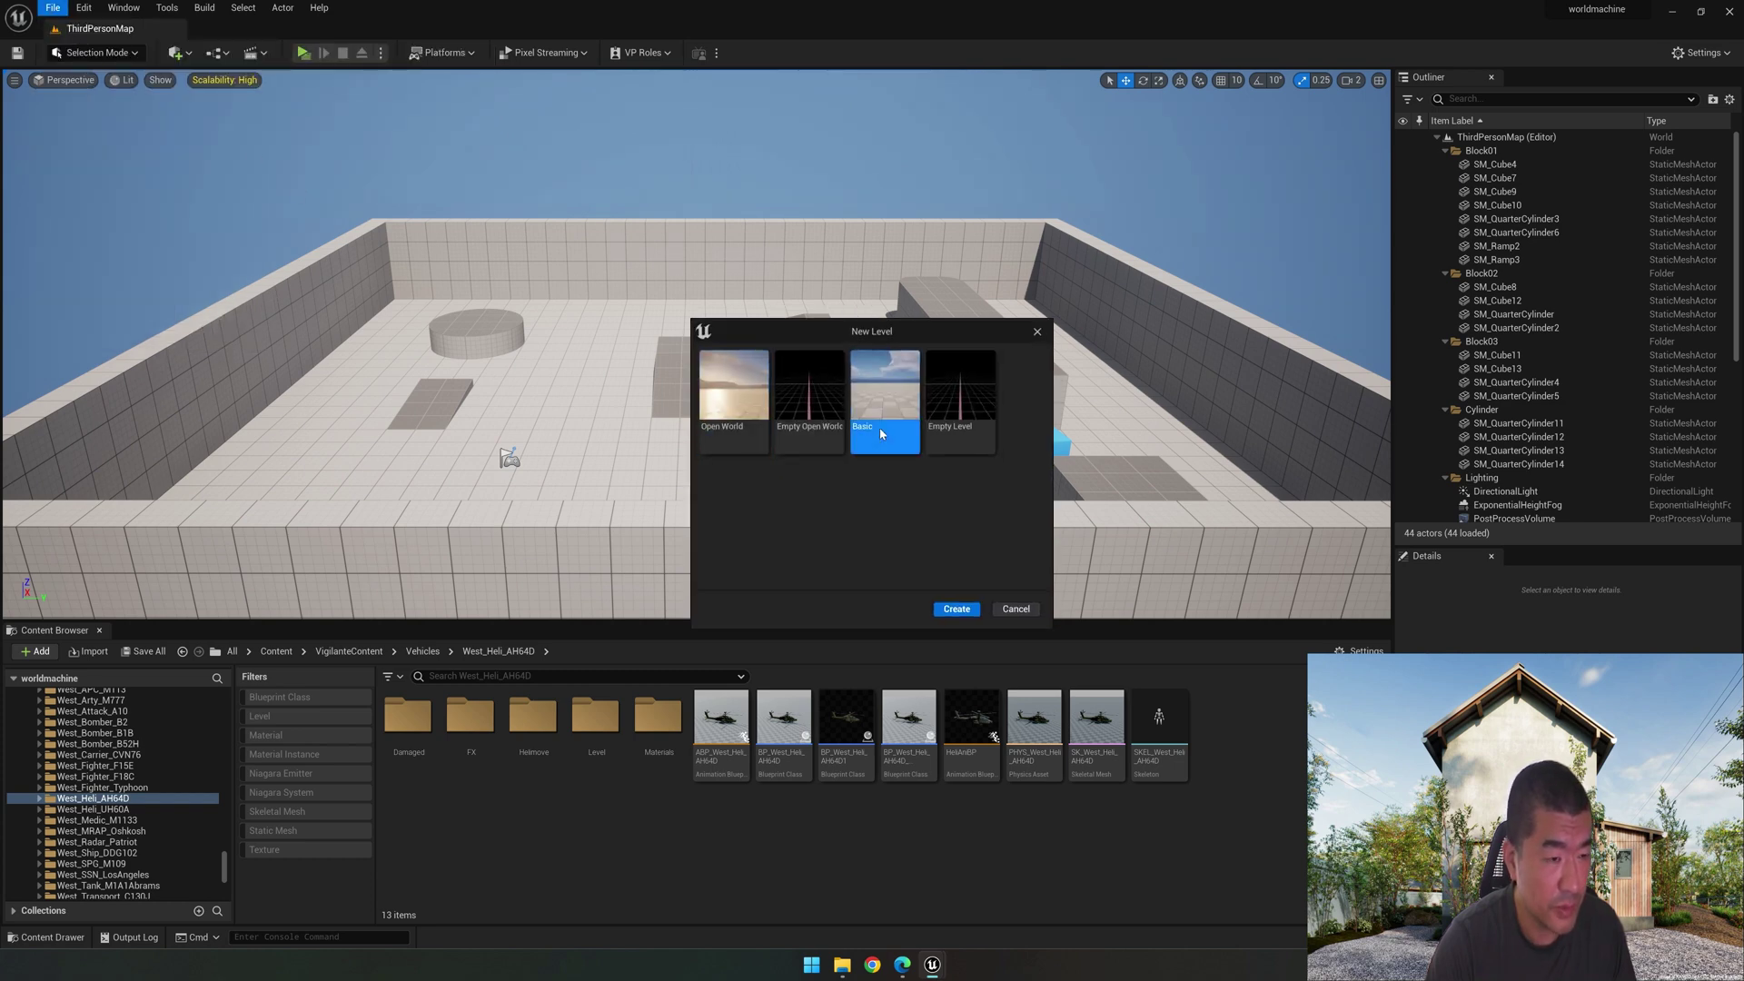
left_click(955, 610)
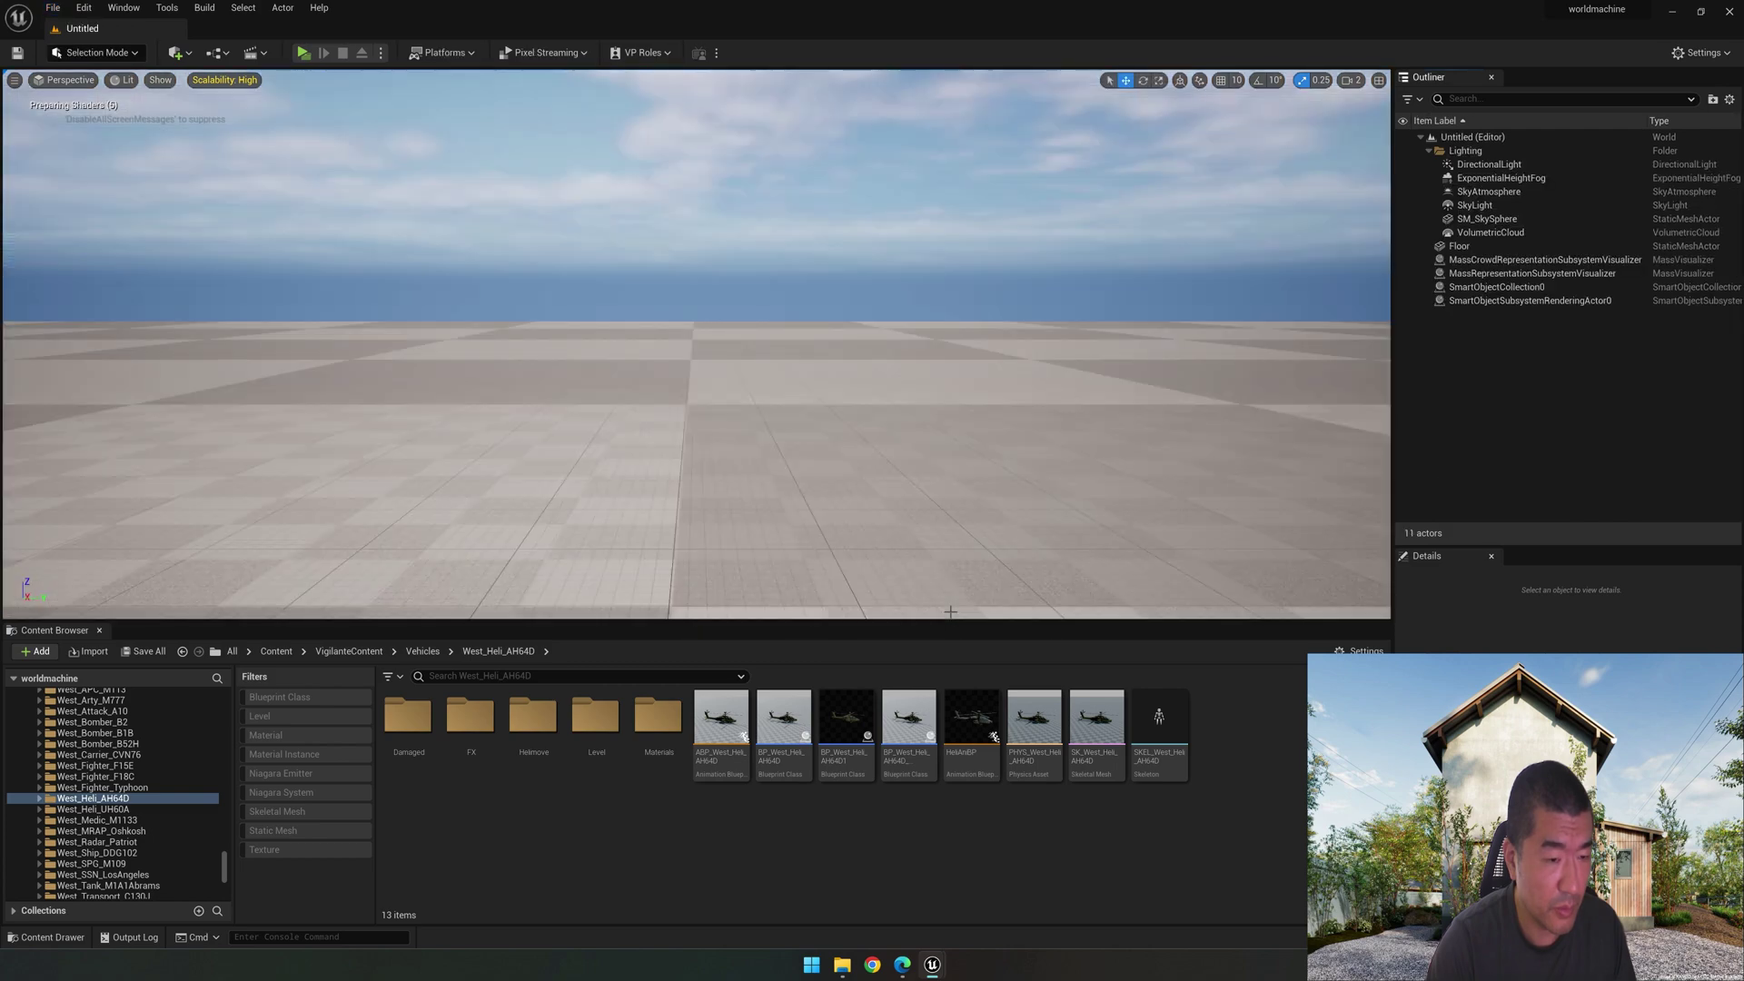
Step: Open the project's VigilanteContent/Vehicles/West_Heli_AH64D folder
left_click(276, 652)
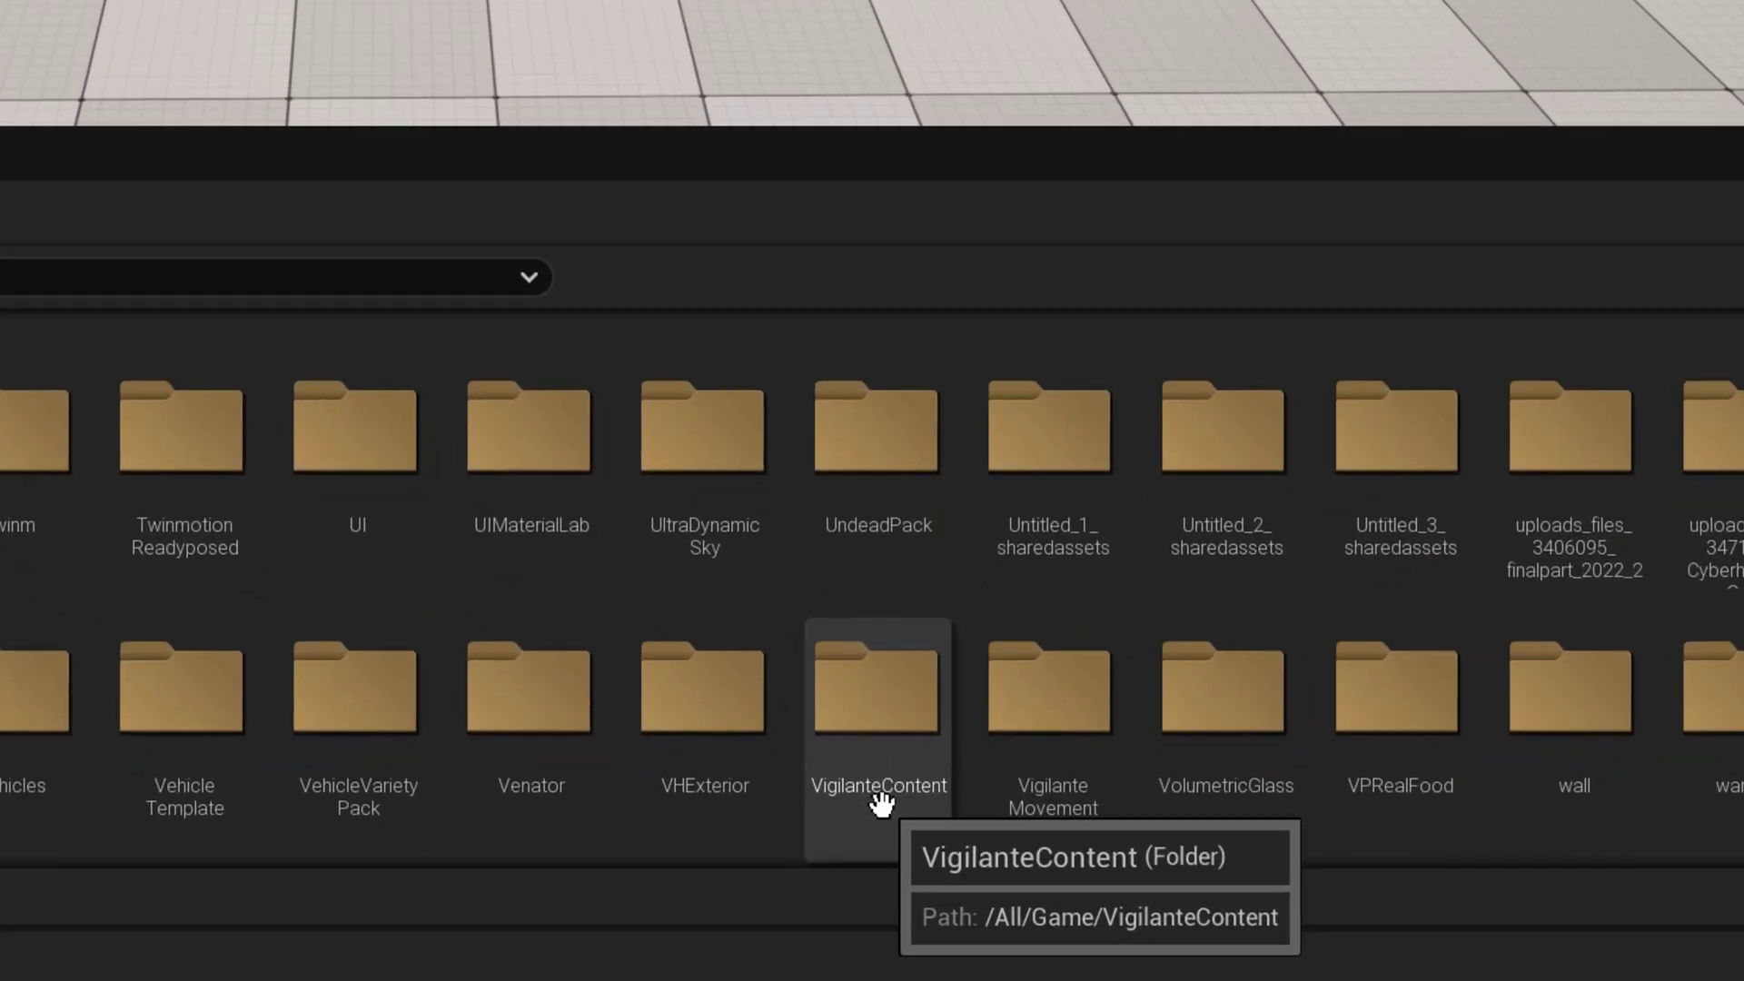
double_click(877, 799)
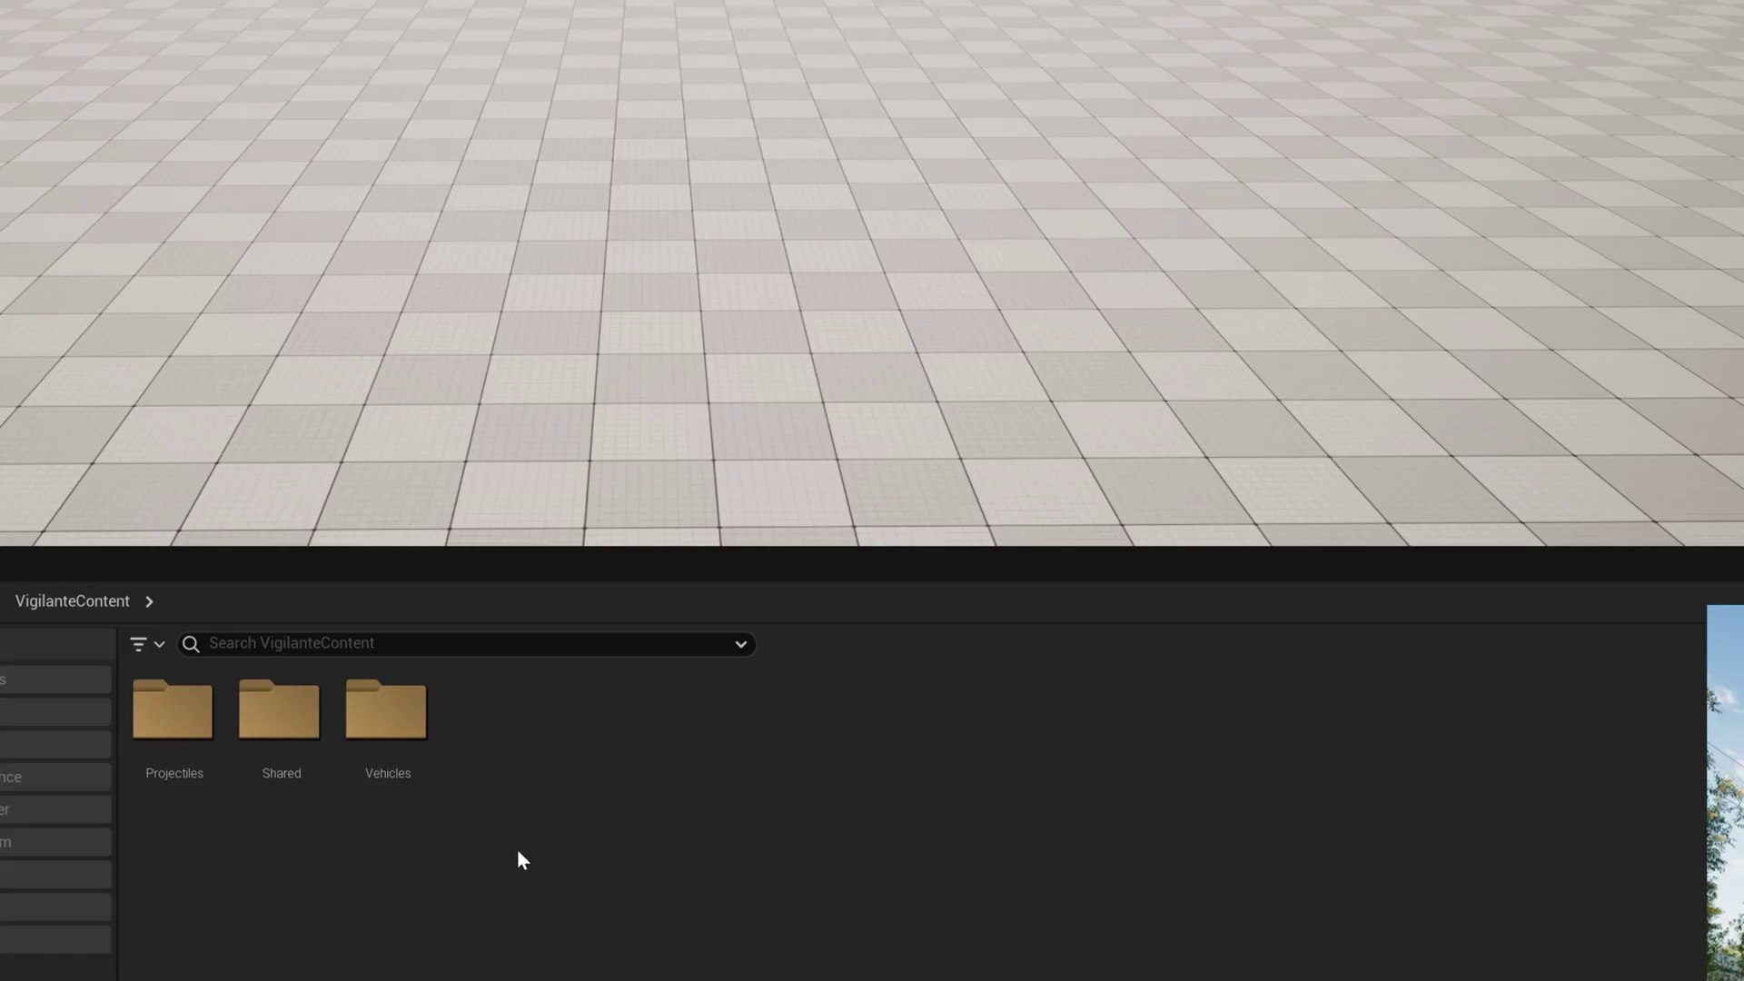
double_click(398, 773)
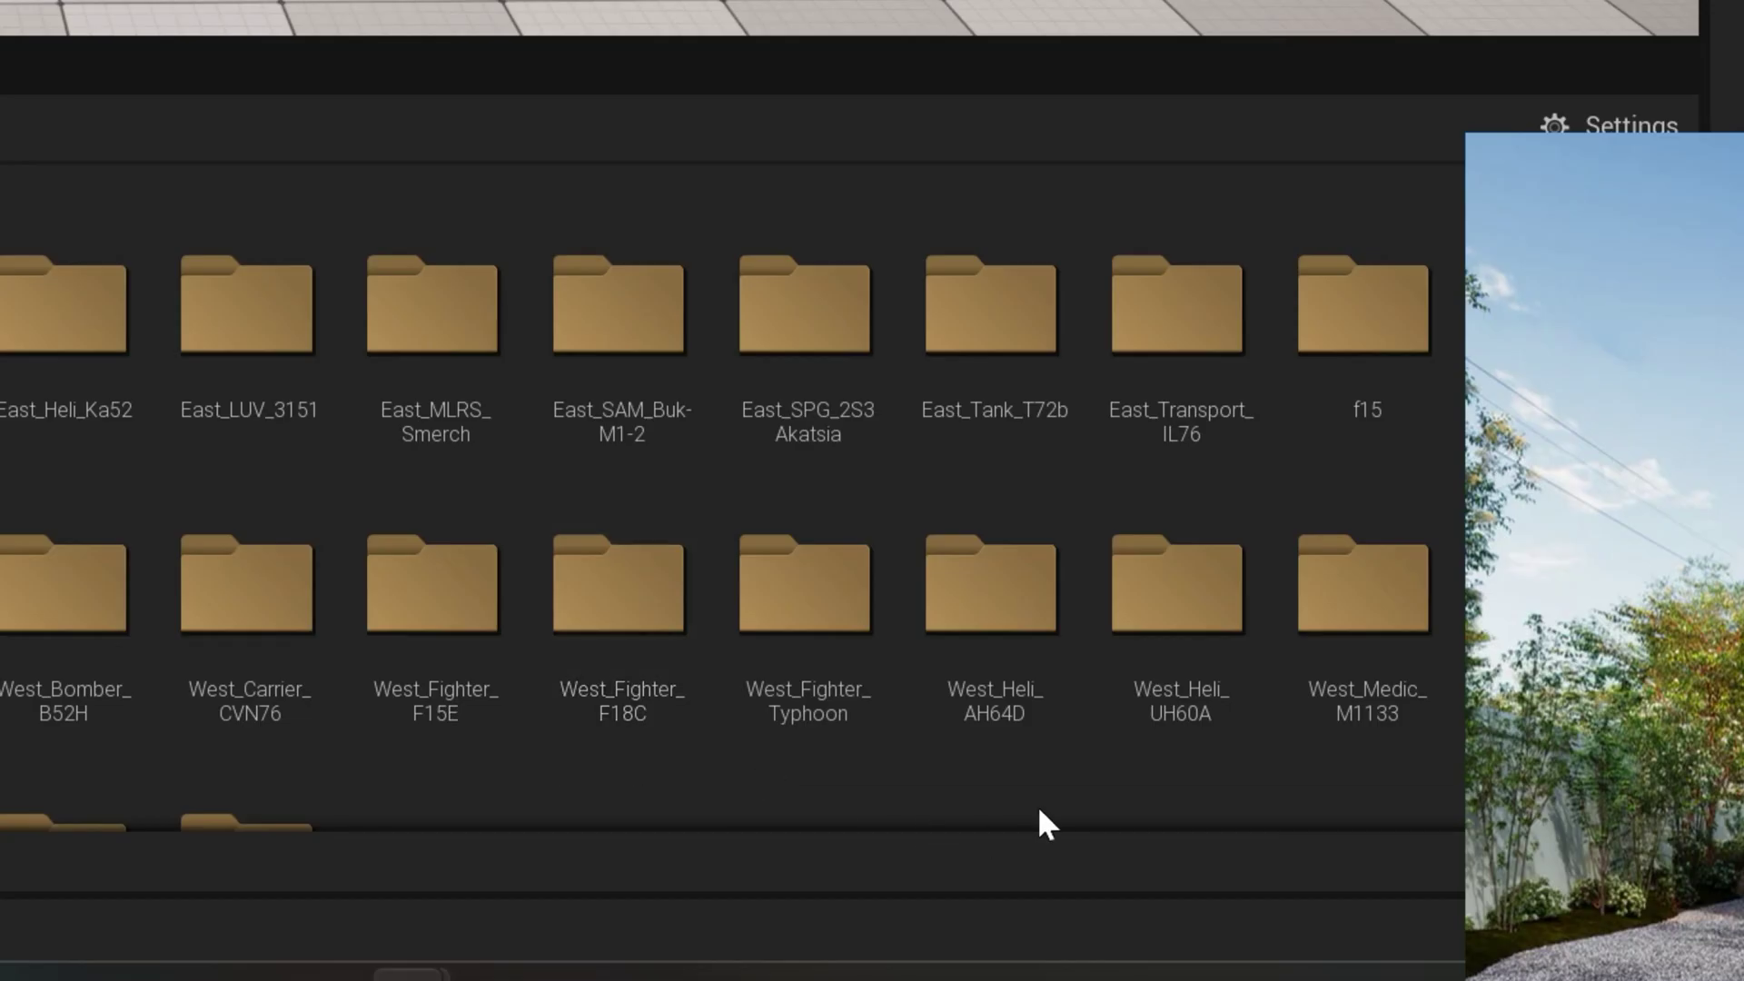
double_click(1016, 738)
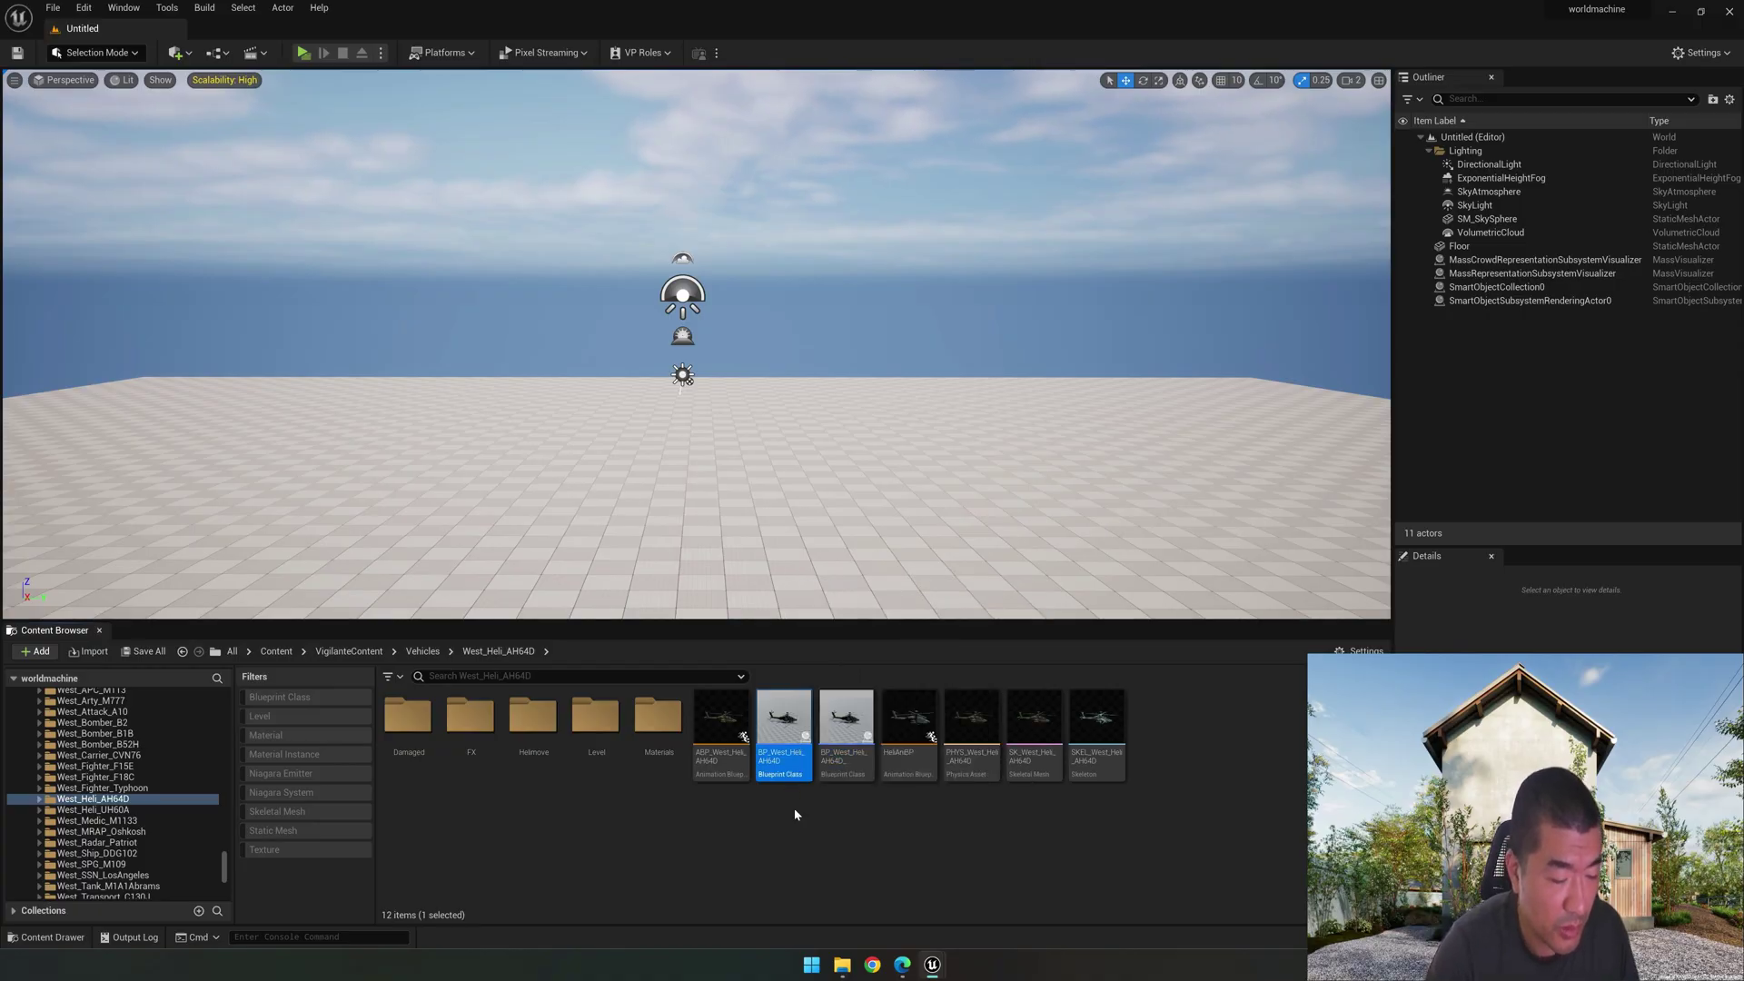
Step: Duplicate the BP_West_Heli_AH64D blueprint with its suggested name and place the copy on the level's floor
mouse_move(783, 760)
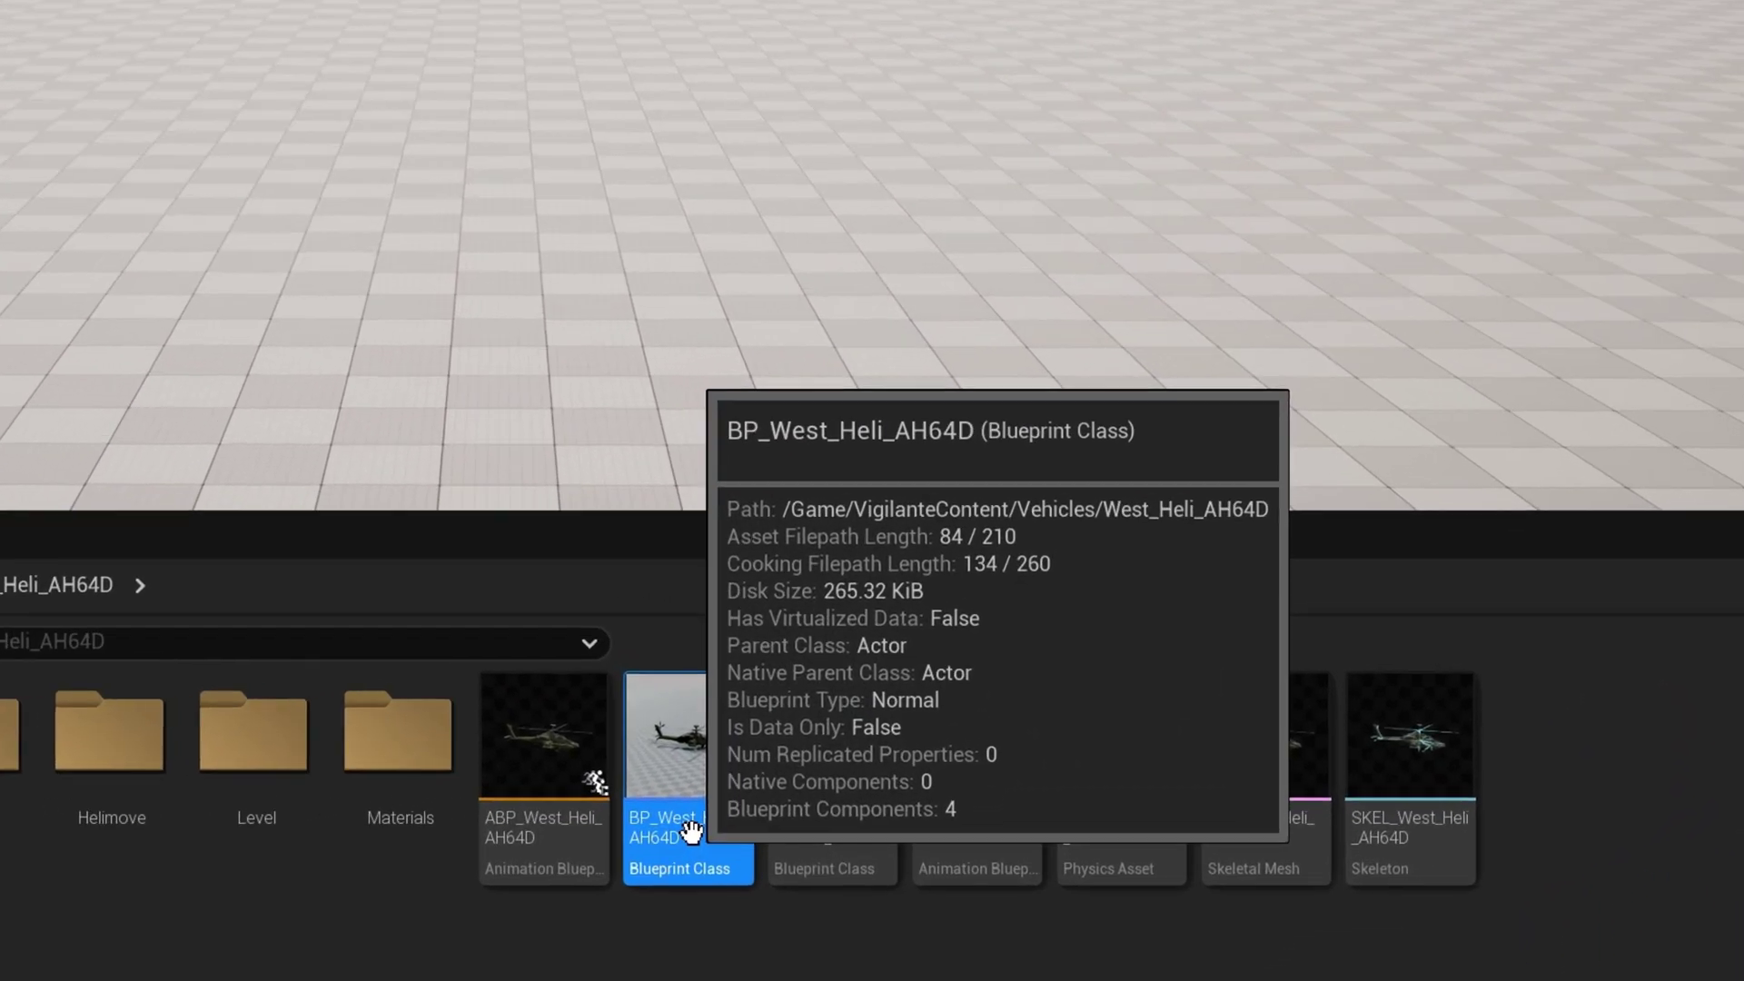
right_click(726, 800)
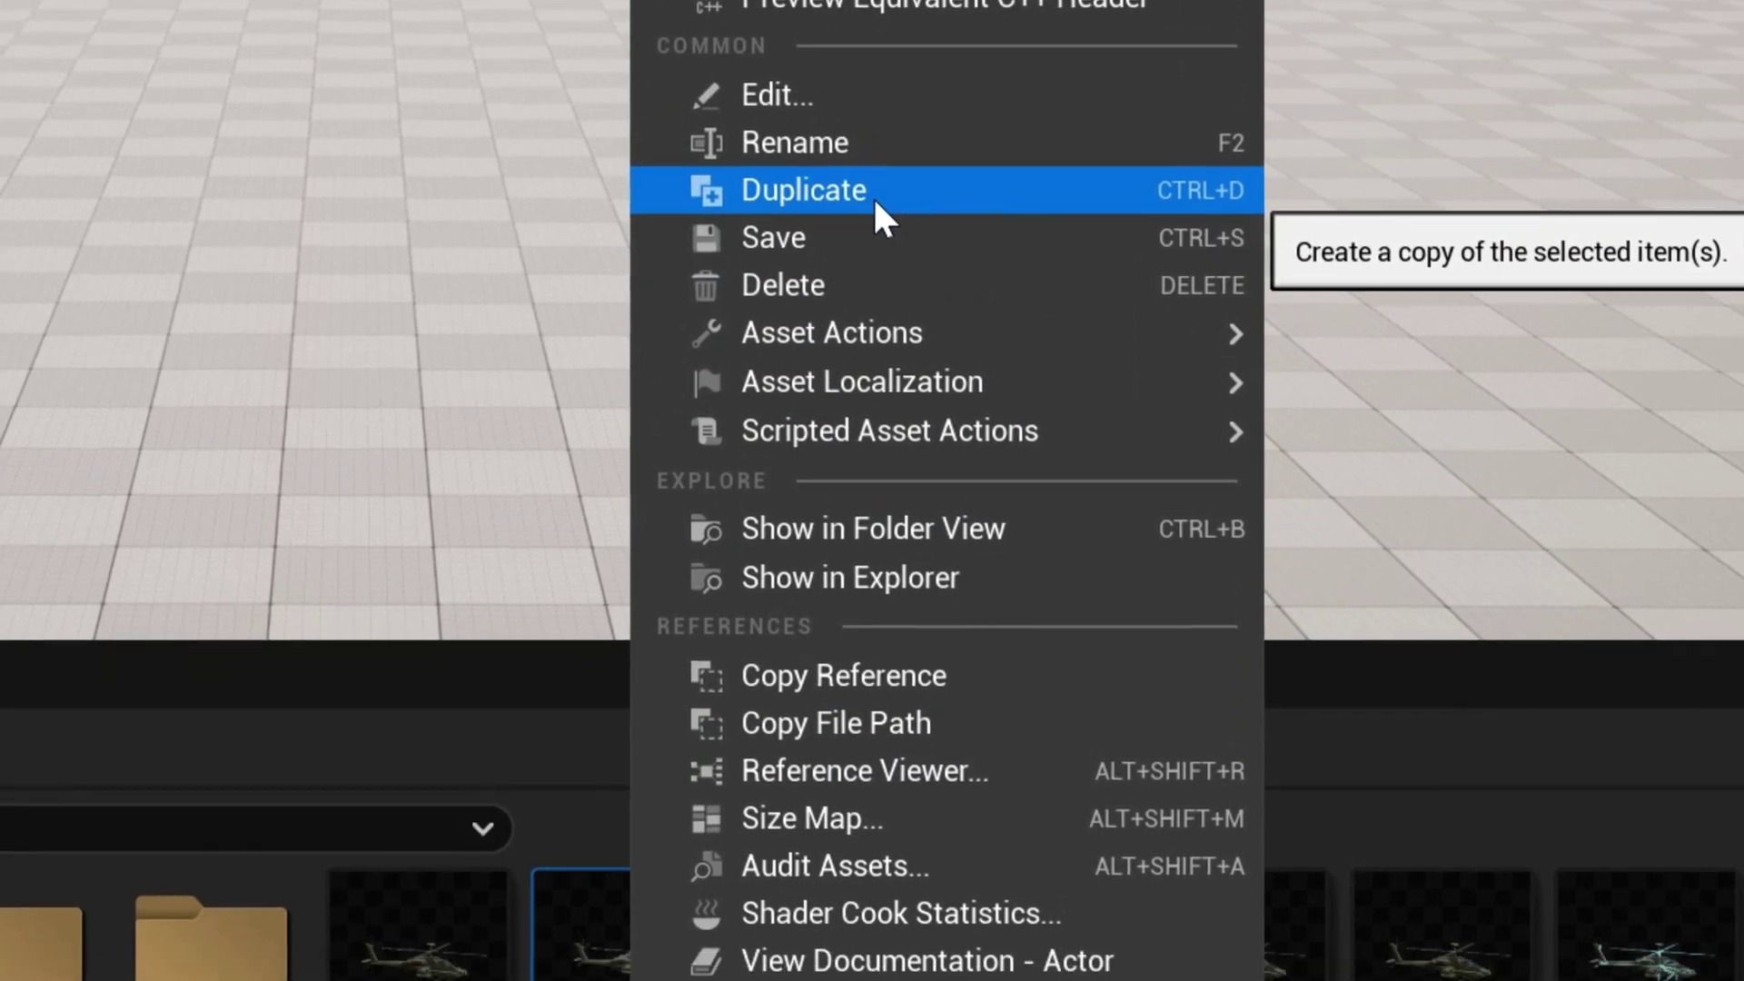
left_click(873, 98)
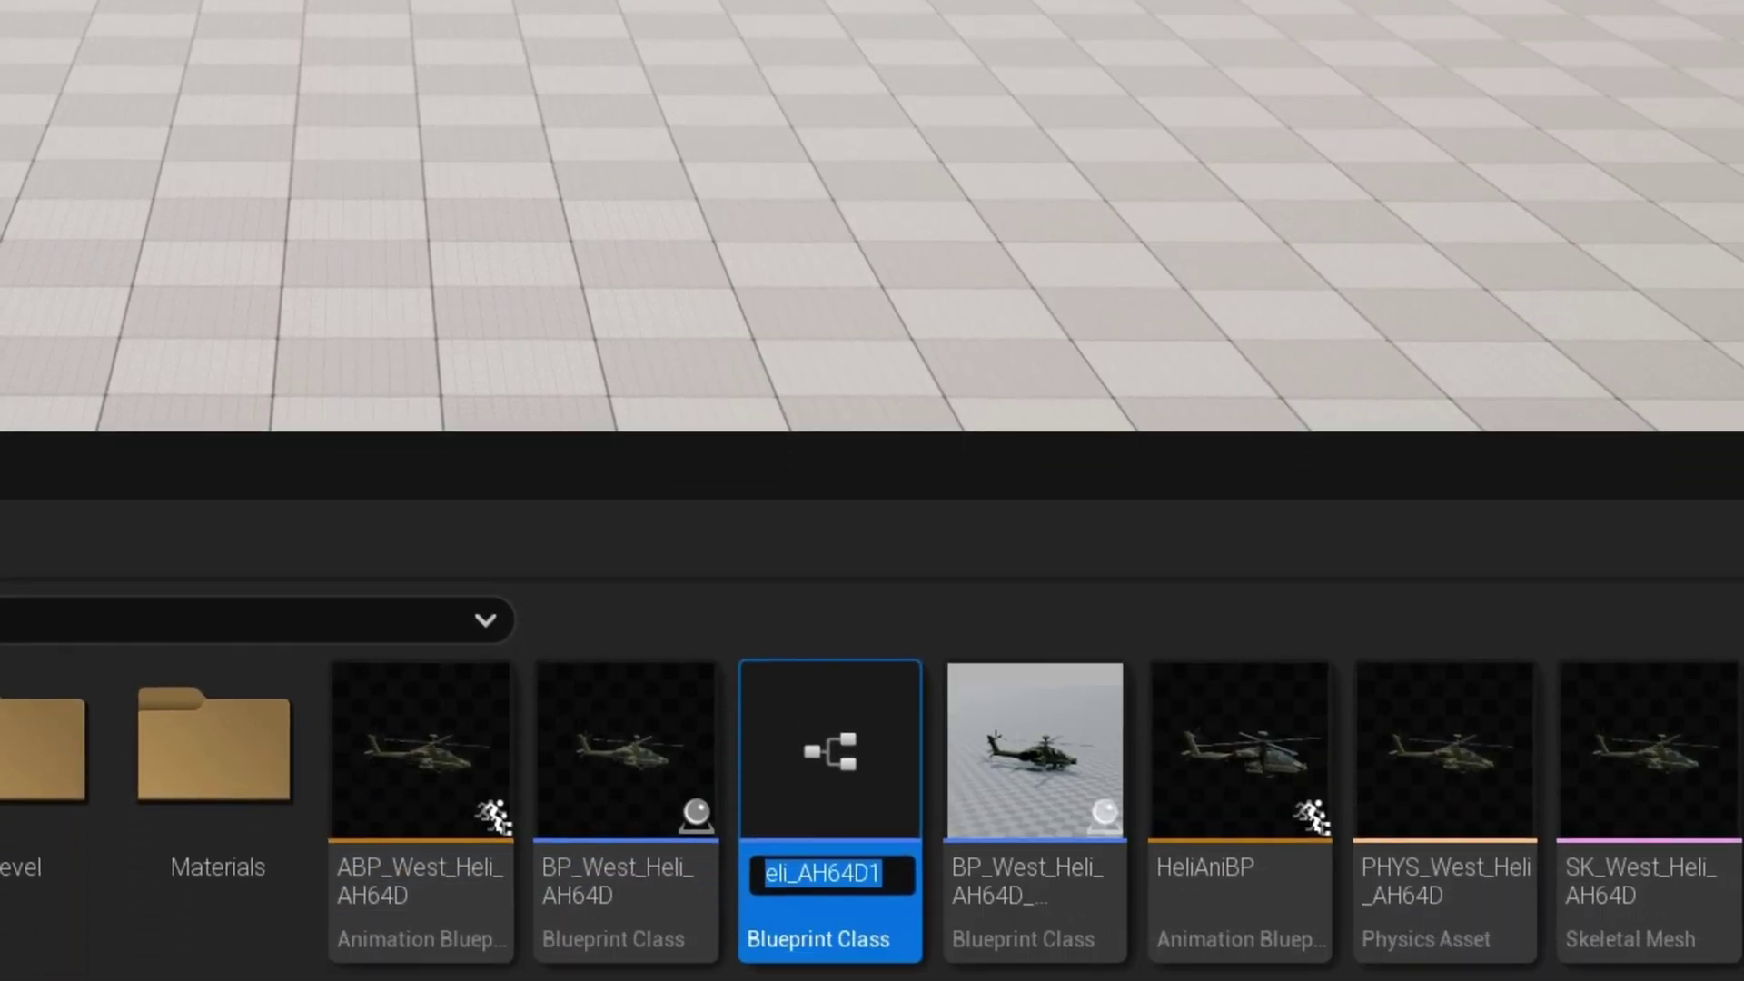
key("Return")
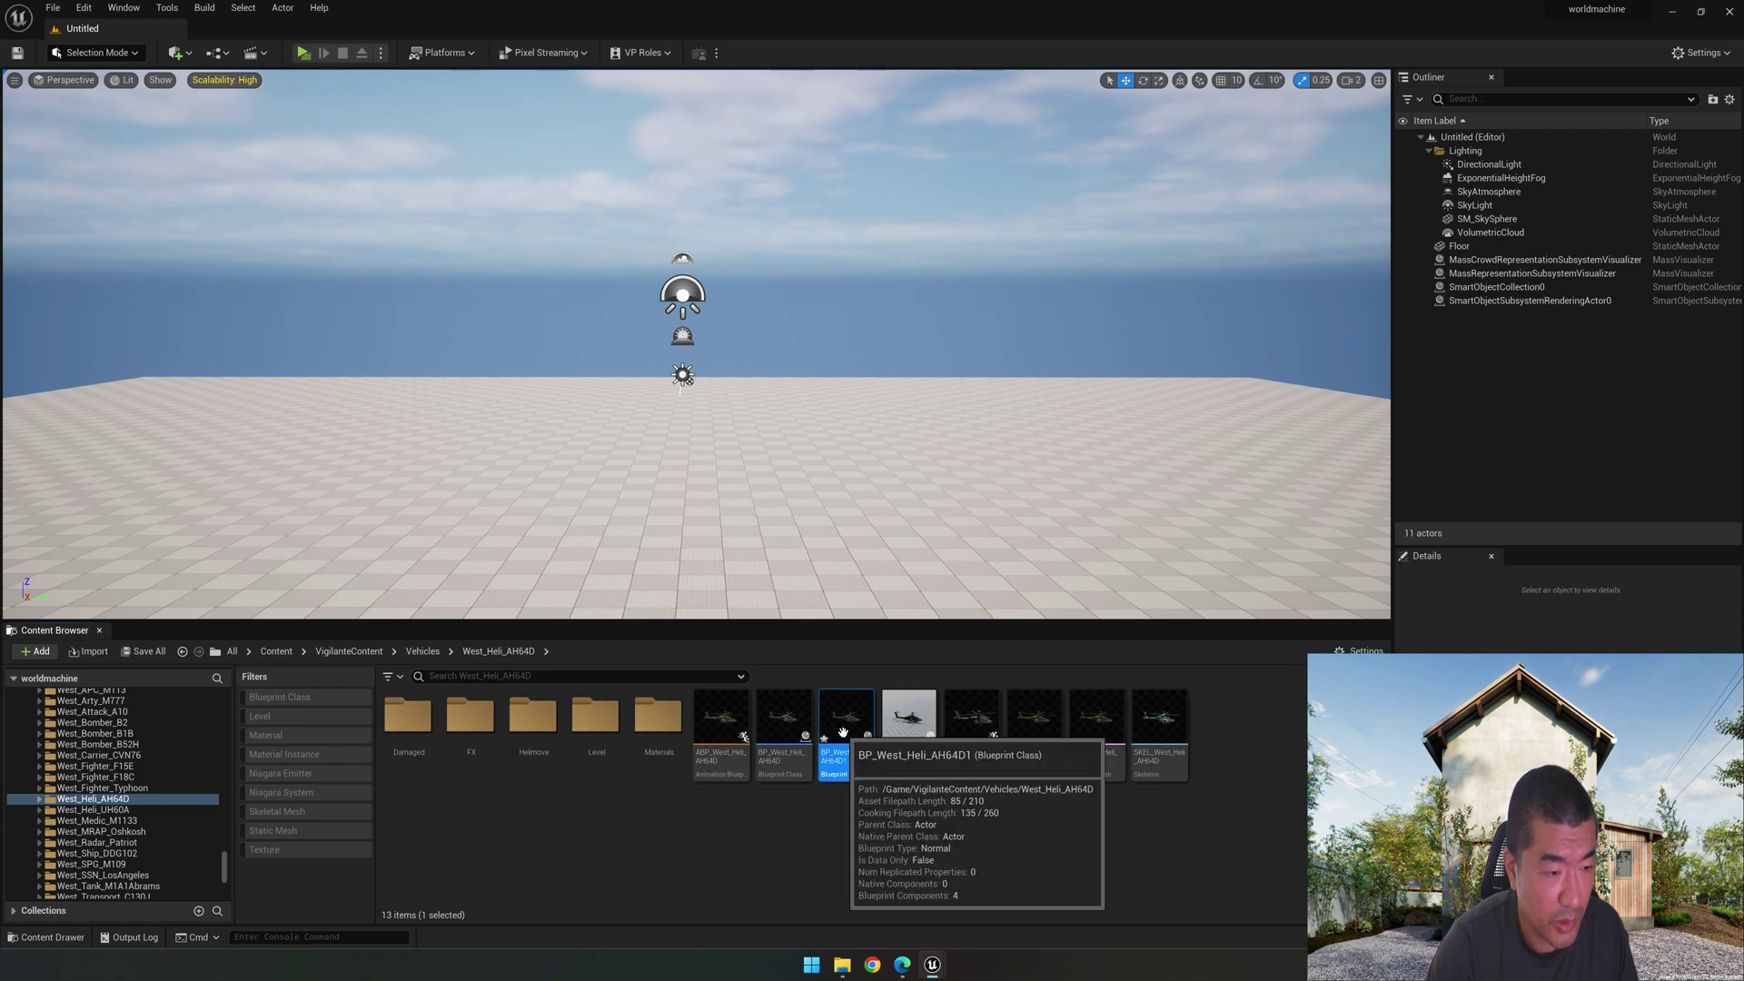
left_click_drag(845, 722, 818, 498)
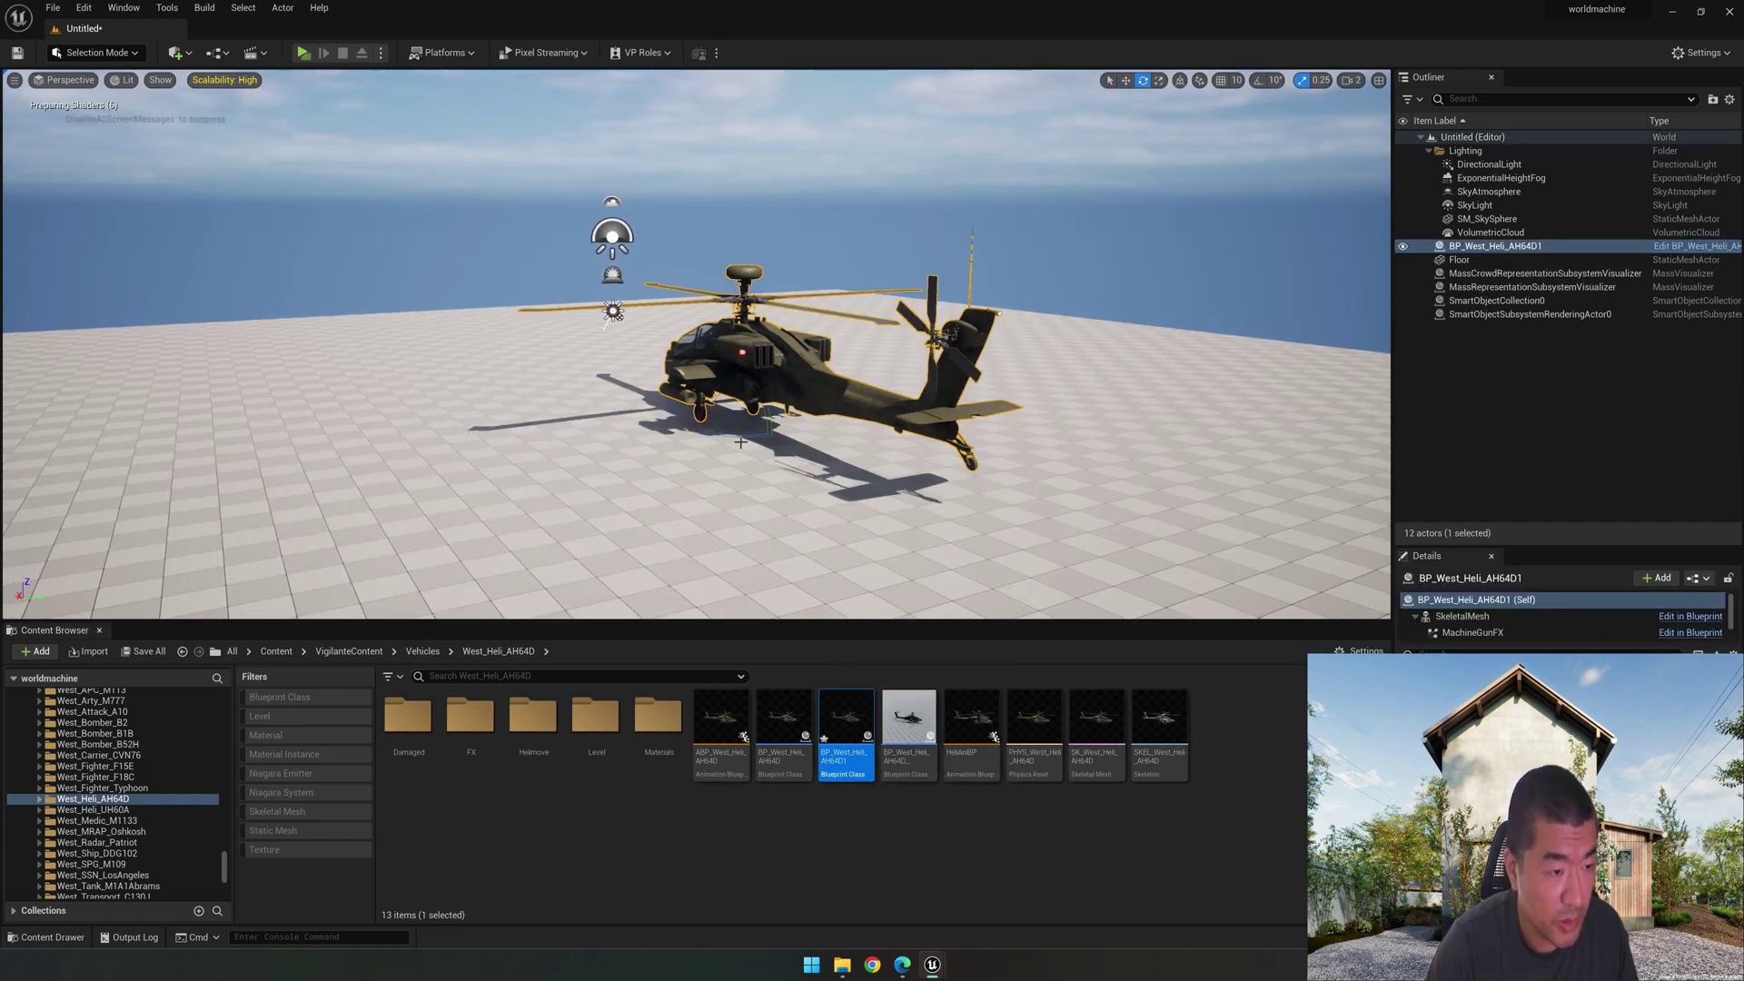
left_click_drag(735, 437, 854, 451)
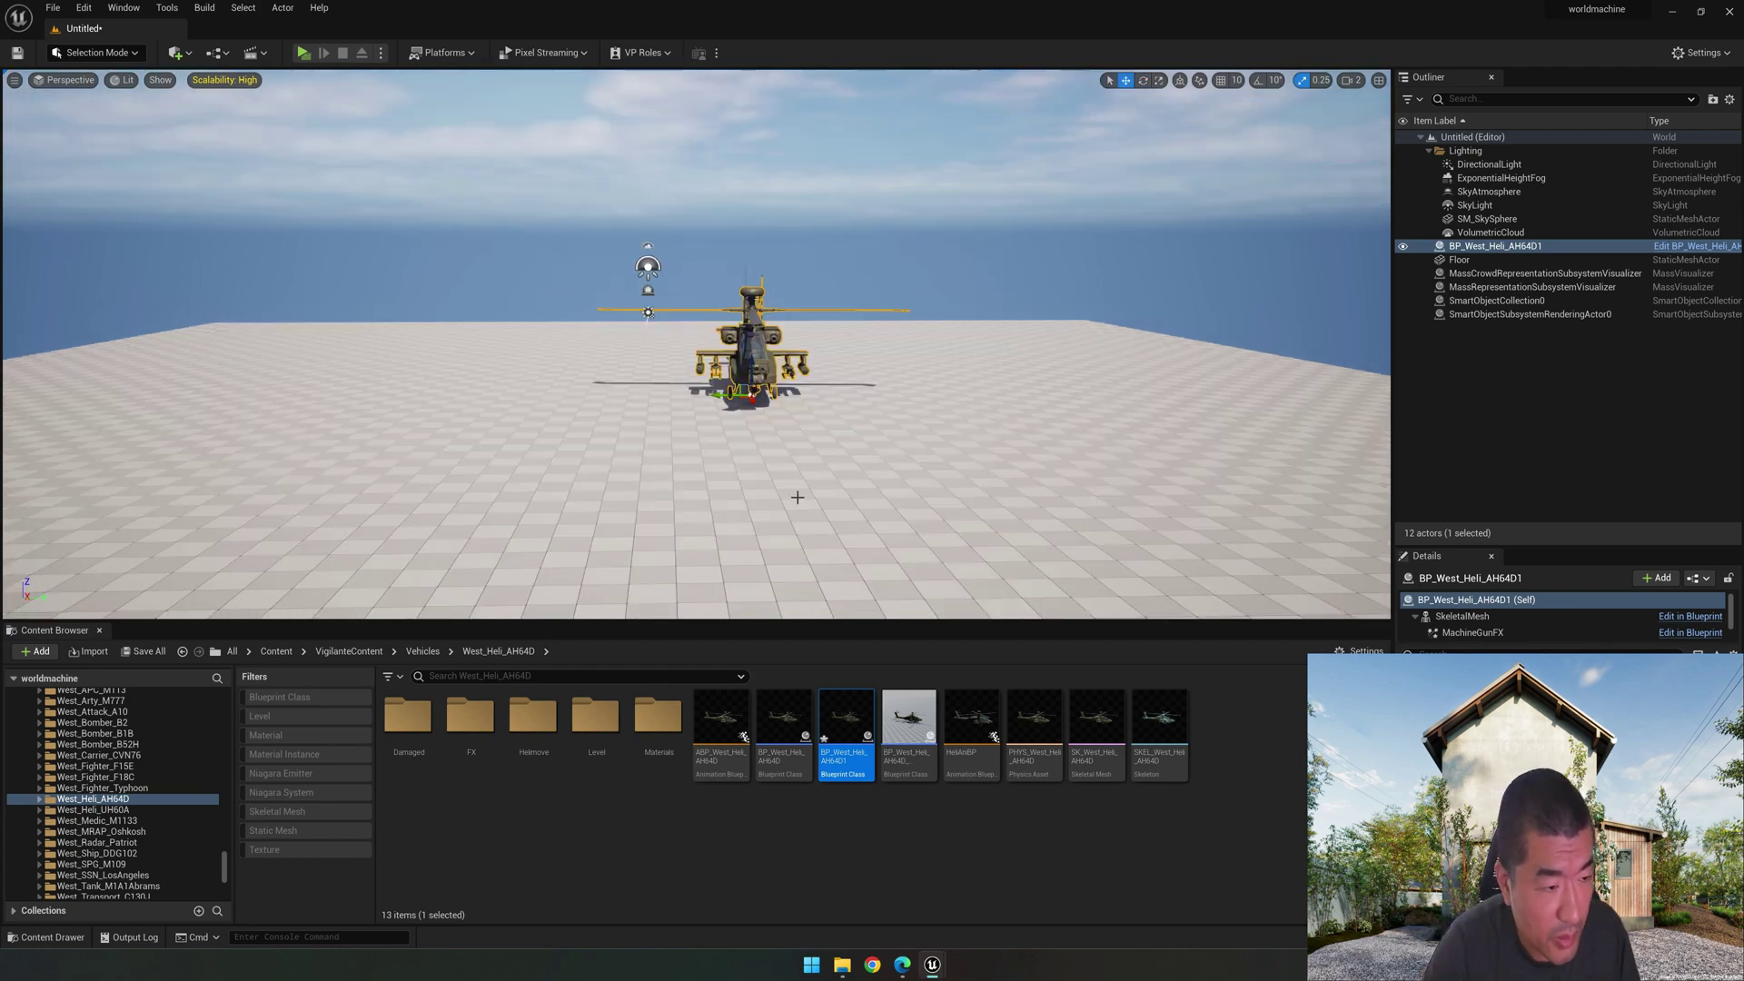
Step: Enlarge the asset browsing area and open the project's EuropeanBeech/Geometry/PivotPainter folder
left_click(274, 654)
left_click_drag(898, 629, 897, 545)
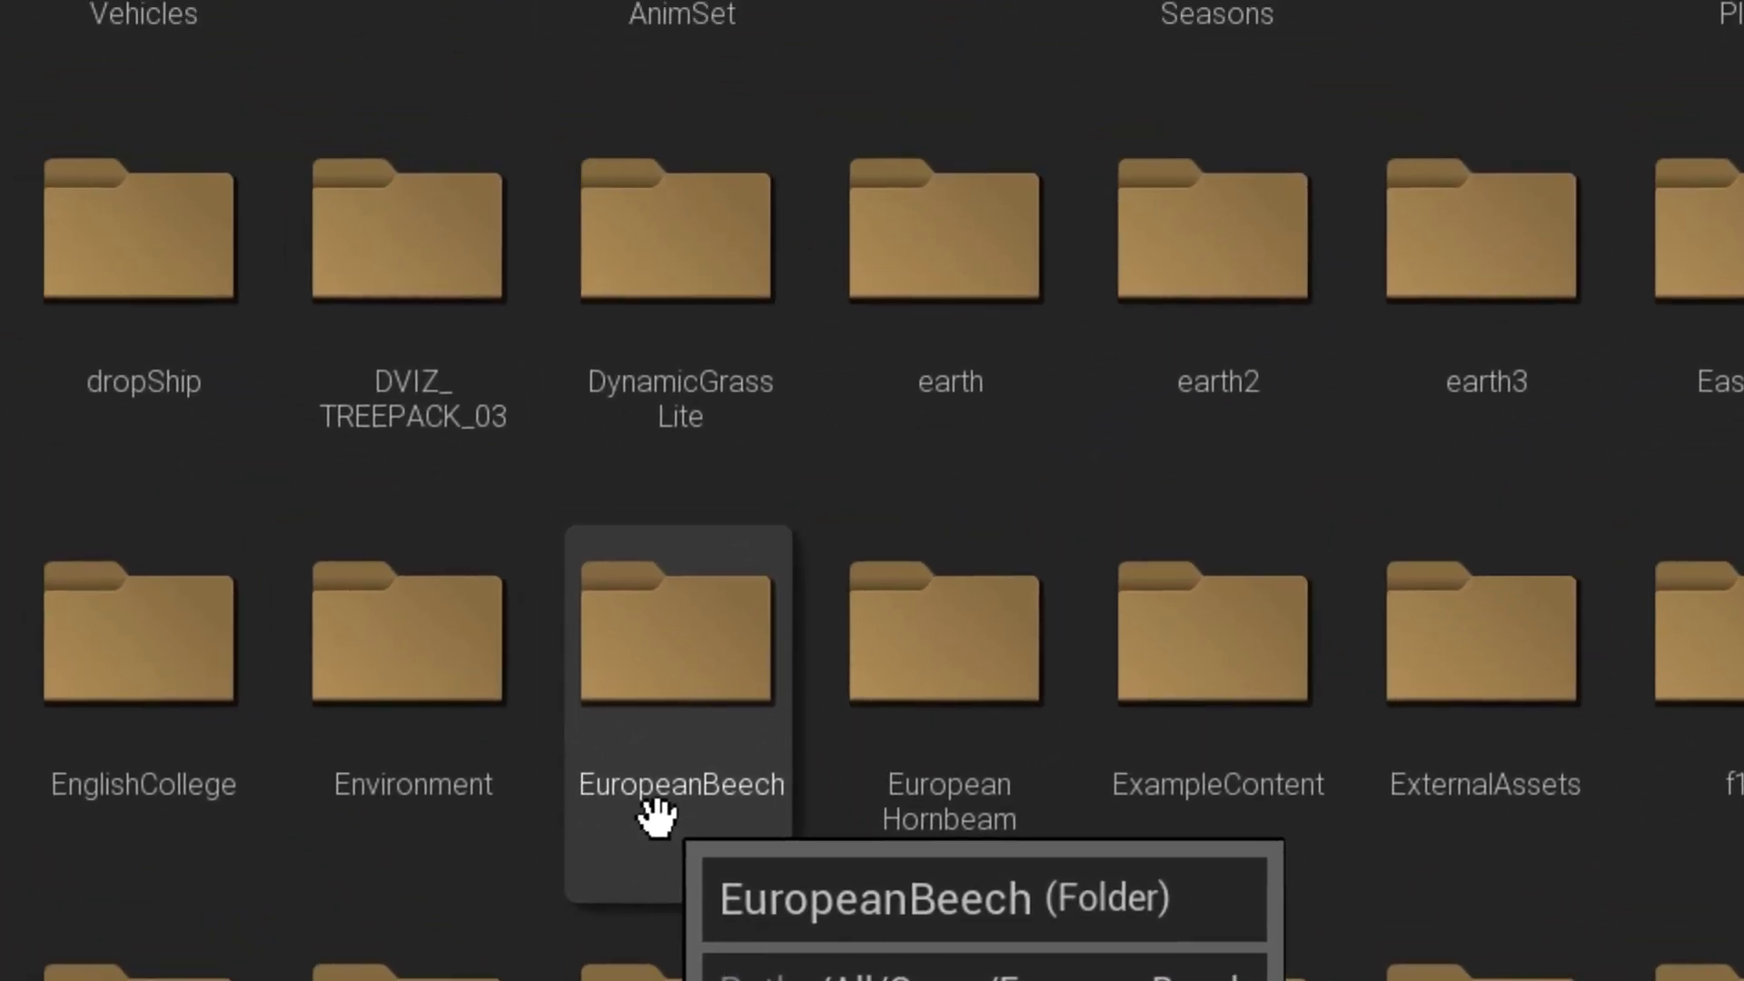
left_click(595, 786)
double_click(865, 835)
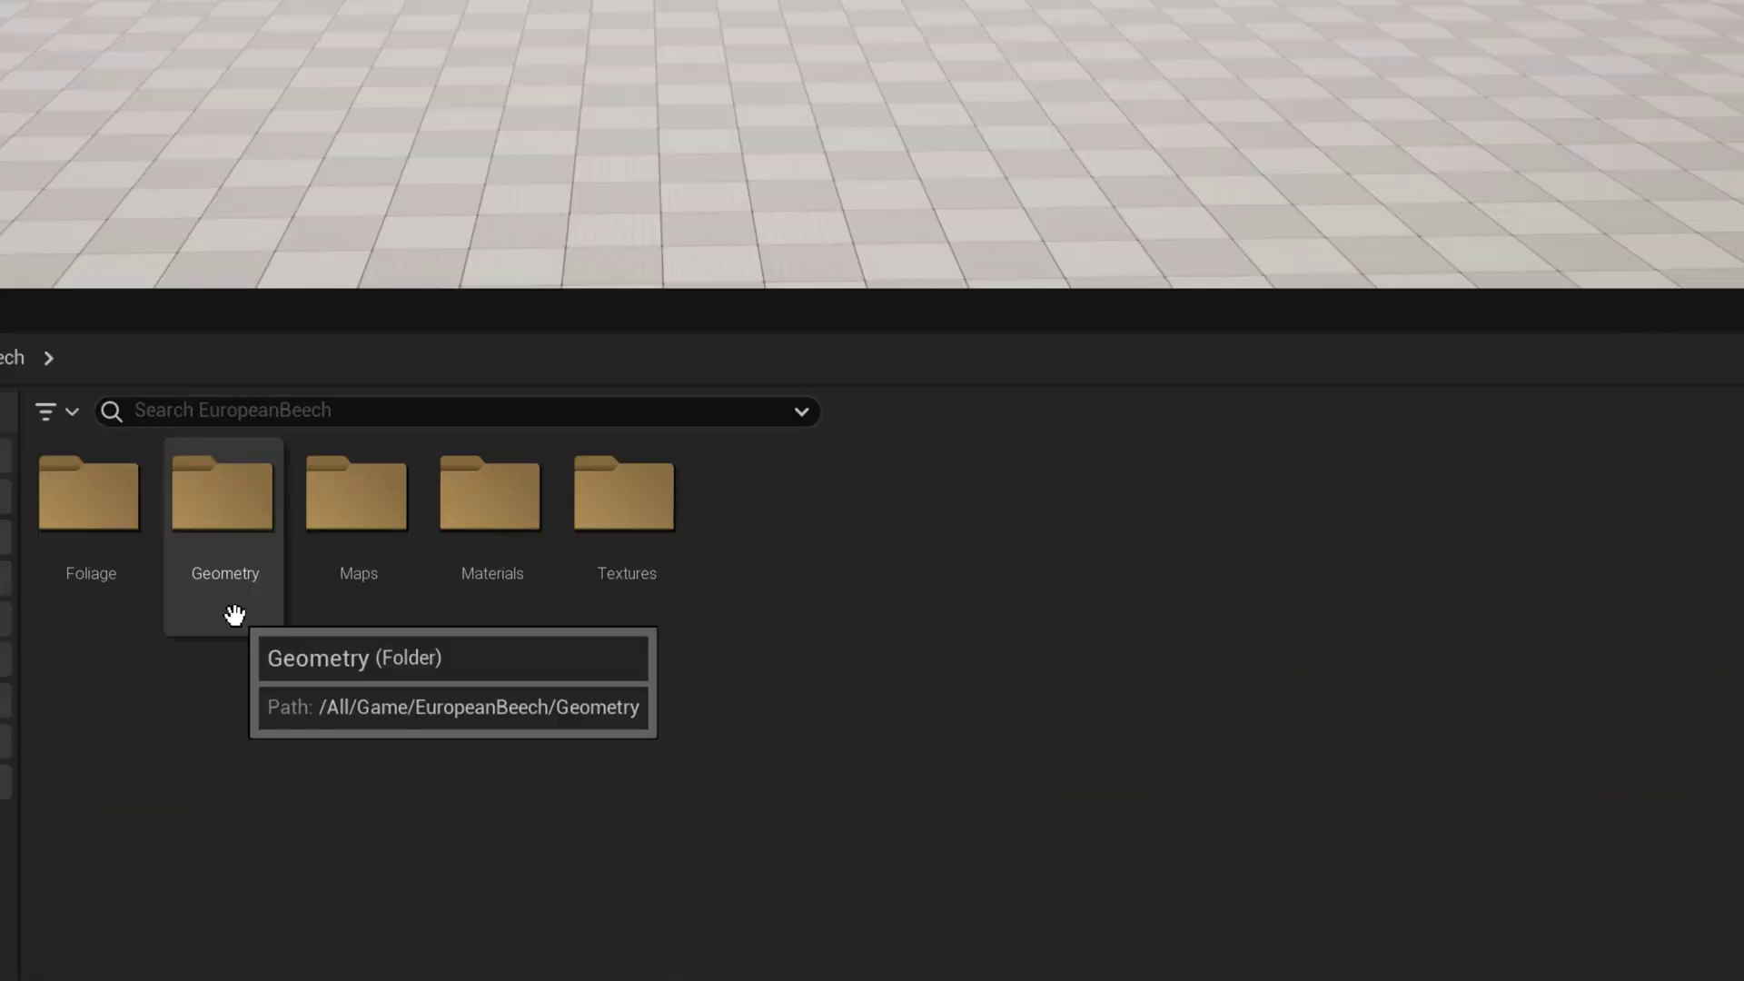
double_click(234, 616)
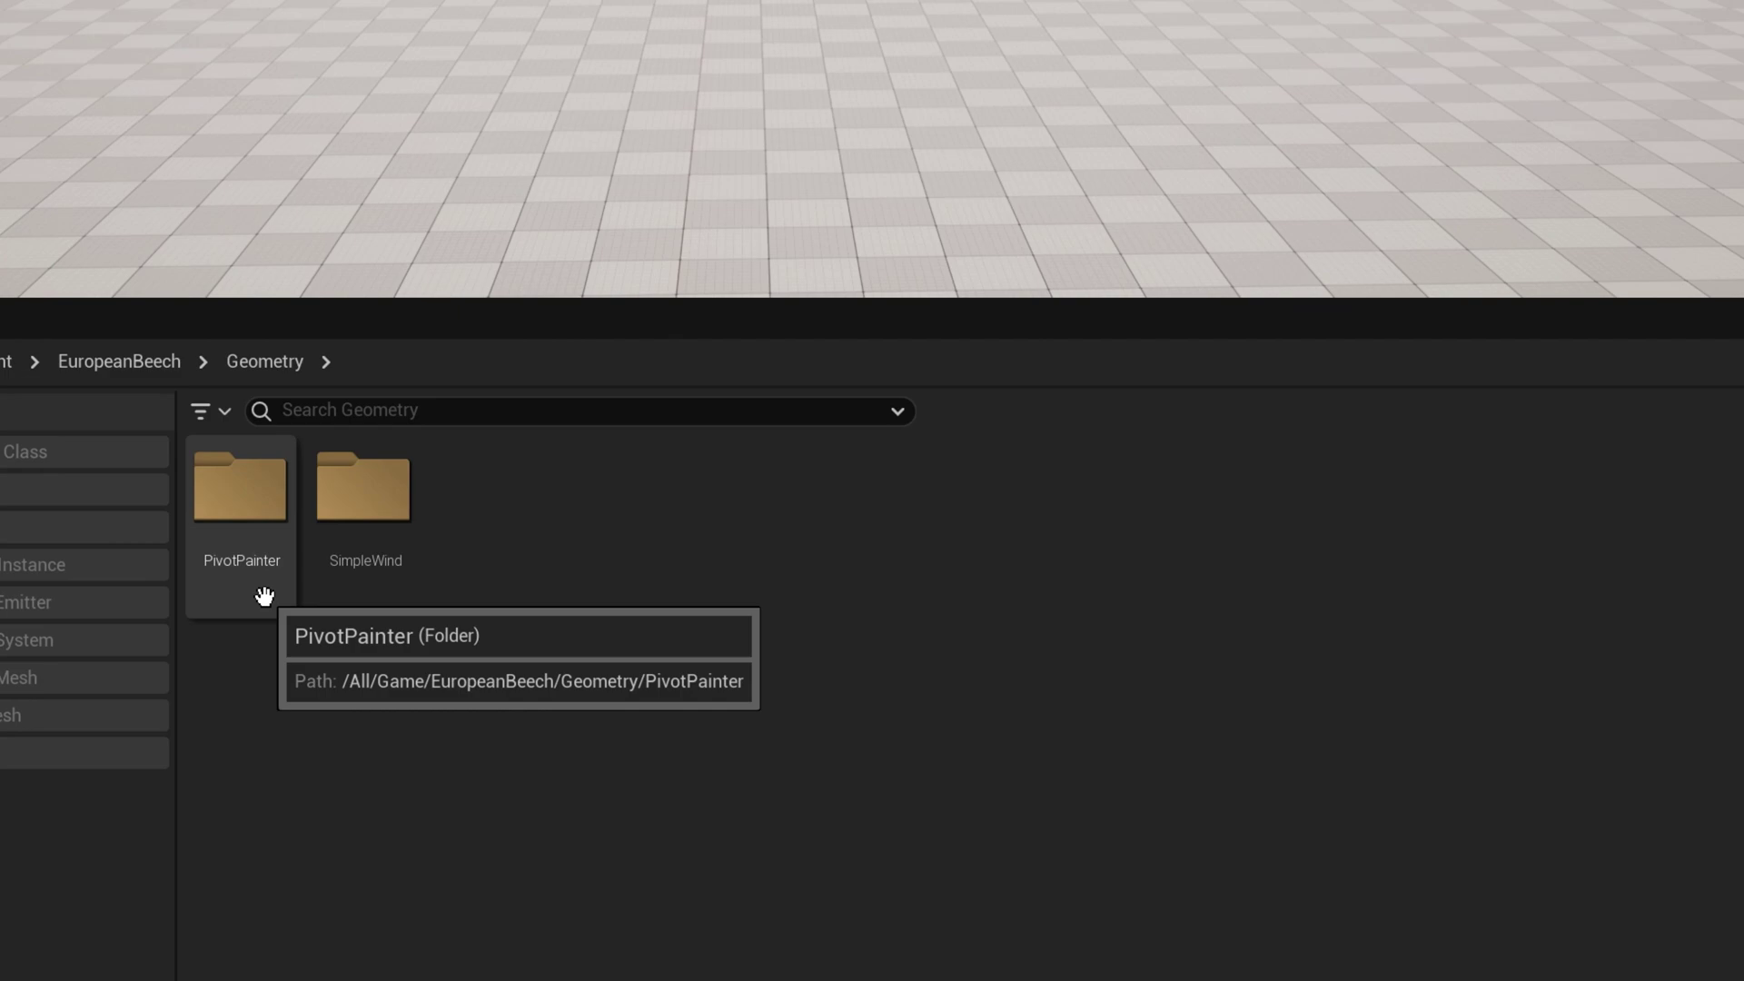
double_click(265, 597)
Step: Place seven European beech trees beside the helicopter: Field_01 twice, plus Forest_02, 03, 04, 06 and 07
right_click_drag(696, 311, 696, 365)
key("w")
left_click_drag(406, 652, 603, 401)
right_click_drag(695, 434, 692, 309)
right_click_drag(590, 345, 590, 455)
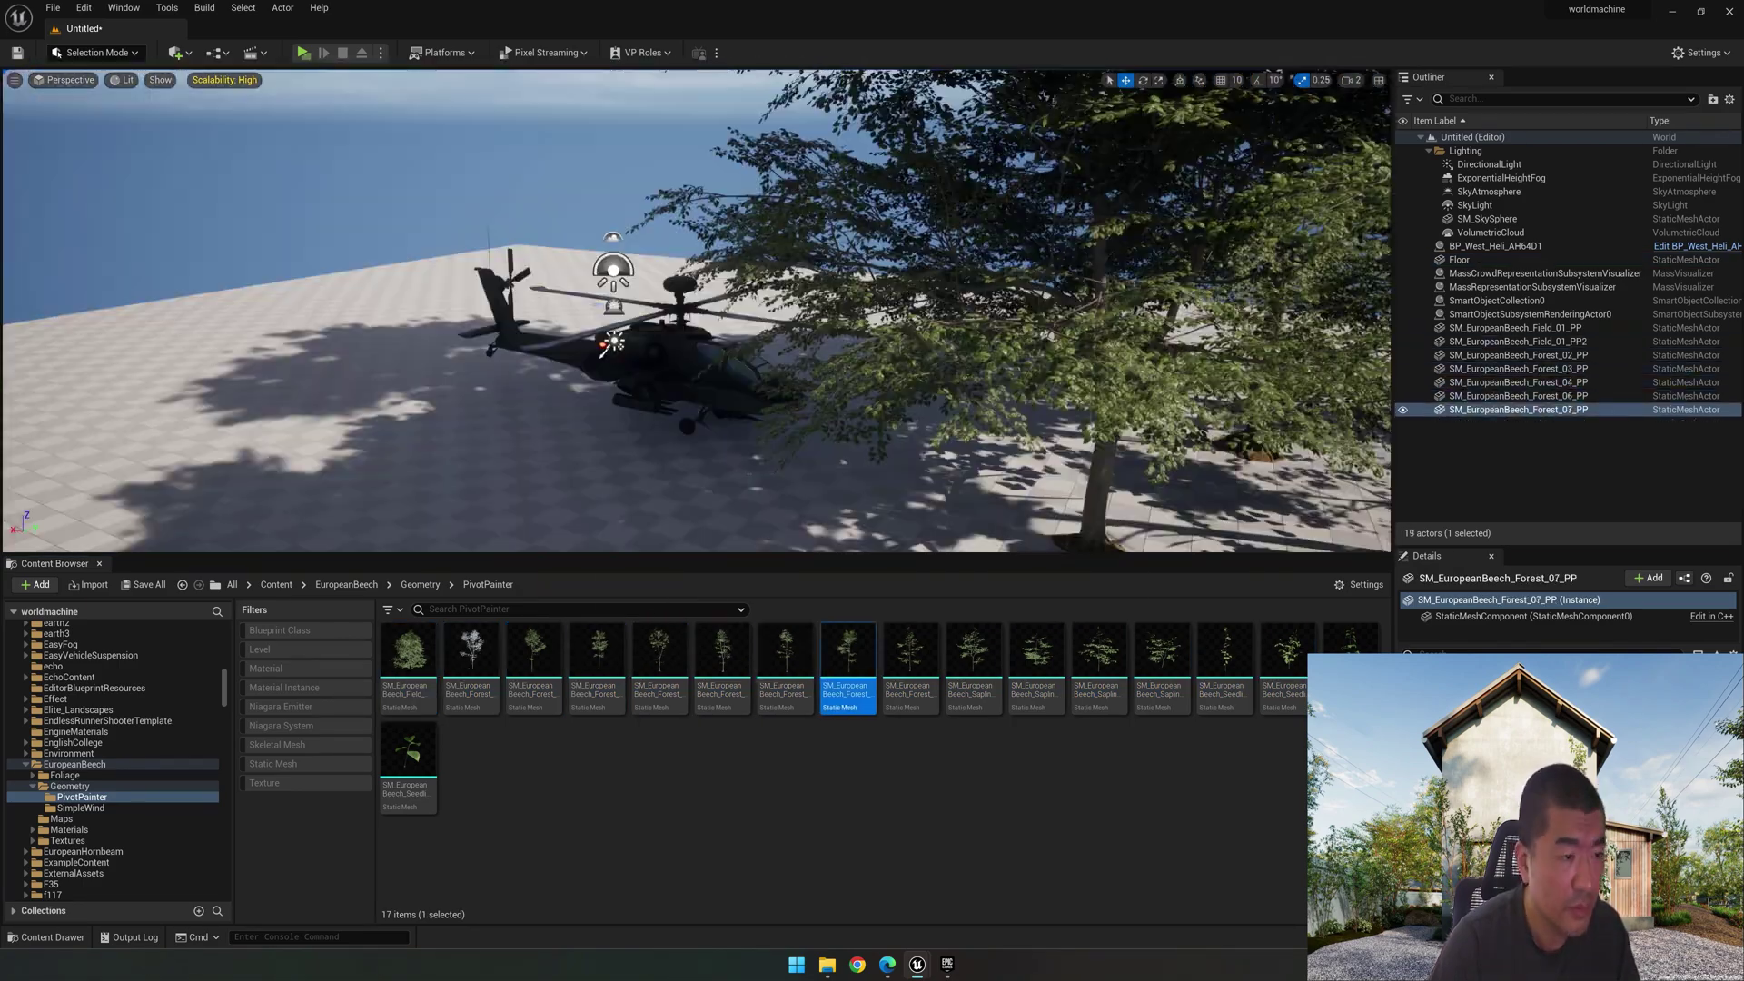
Step: Raise the helicopter vertically off the floor to about treetop height beside the beech trees
left_click(693, 410)
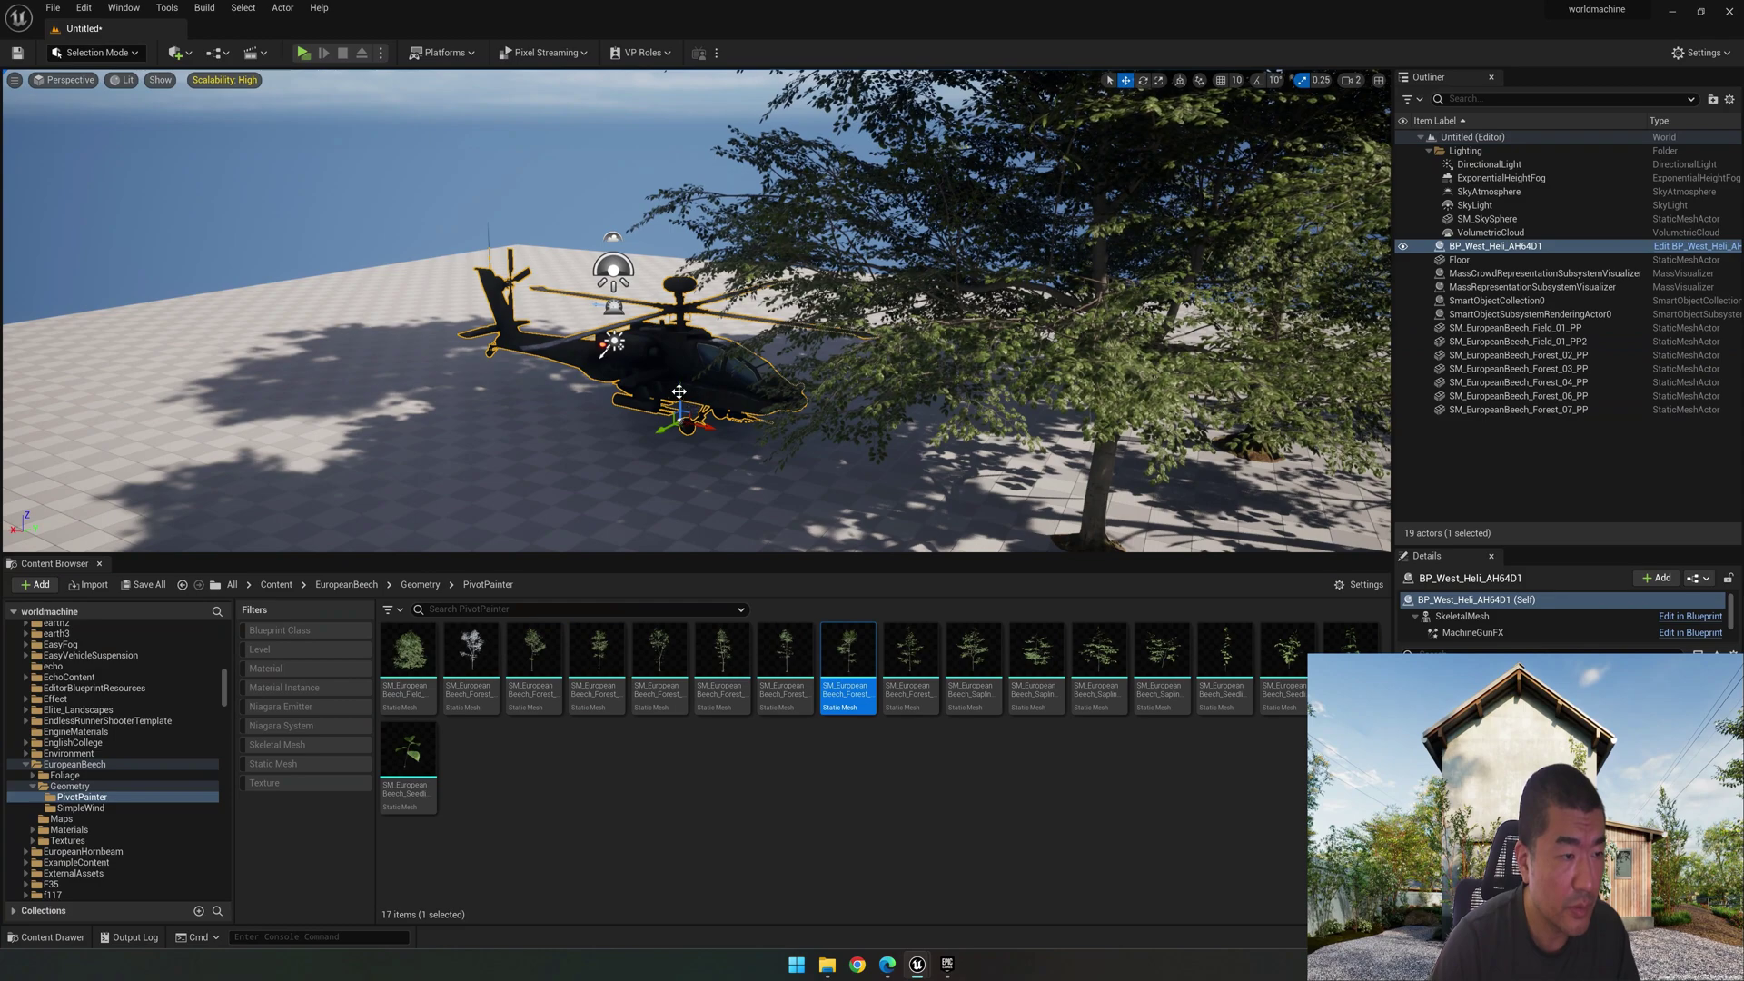
left_click_drag(680, 391, 679, 73)
right_click_drag(680, 392, 674, 245)
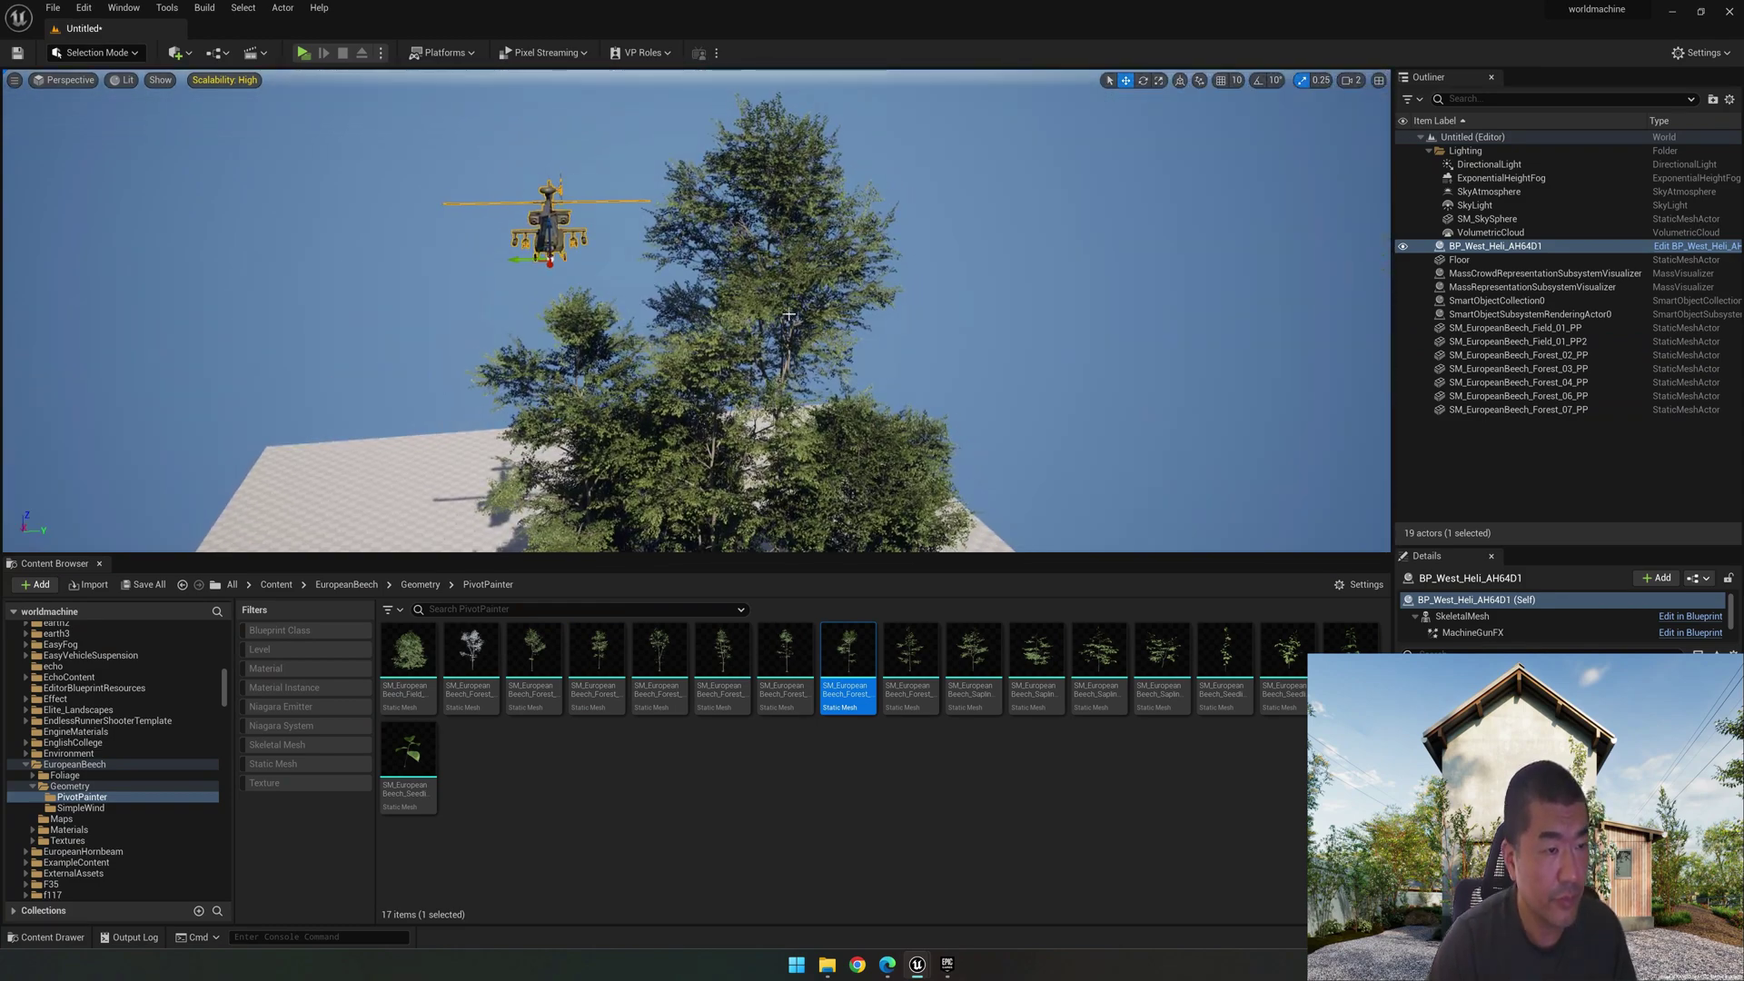
Step: Duplicate the tall SM_EuropeanBeech_Forest_02_PP tree and slide the copy sideways to the helicopter's side of the group
left_click(789, 315)
right_click_drag(788, 315, 776, 490)
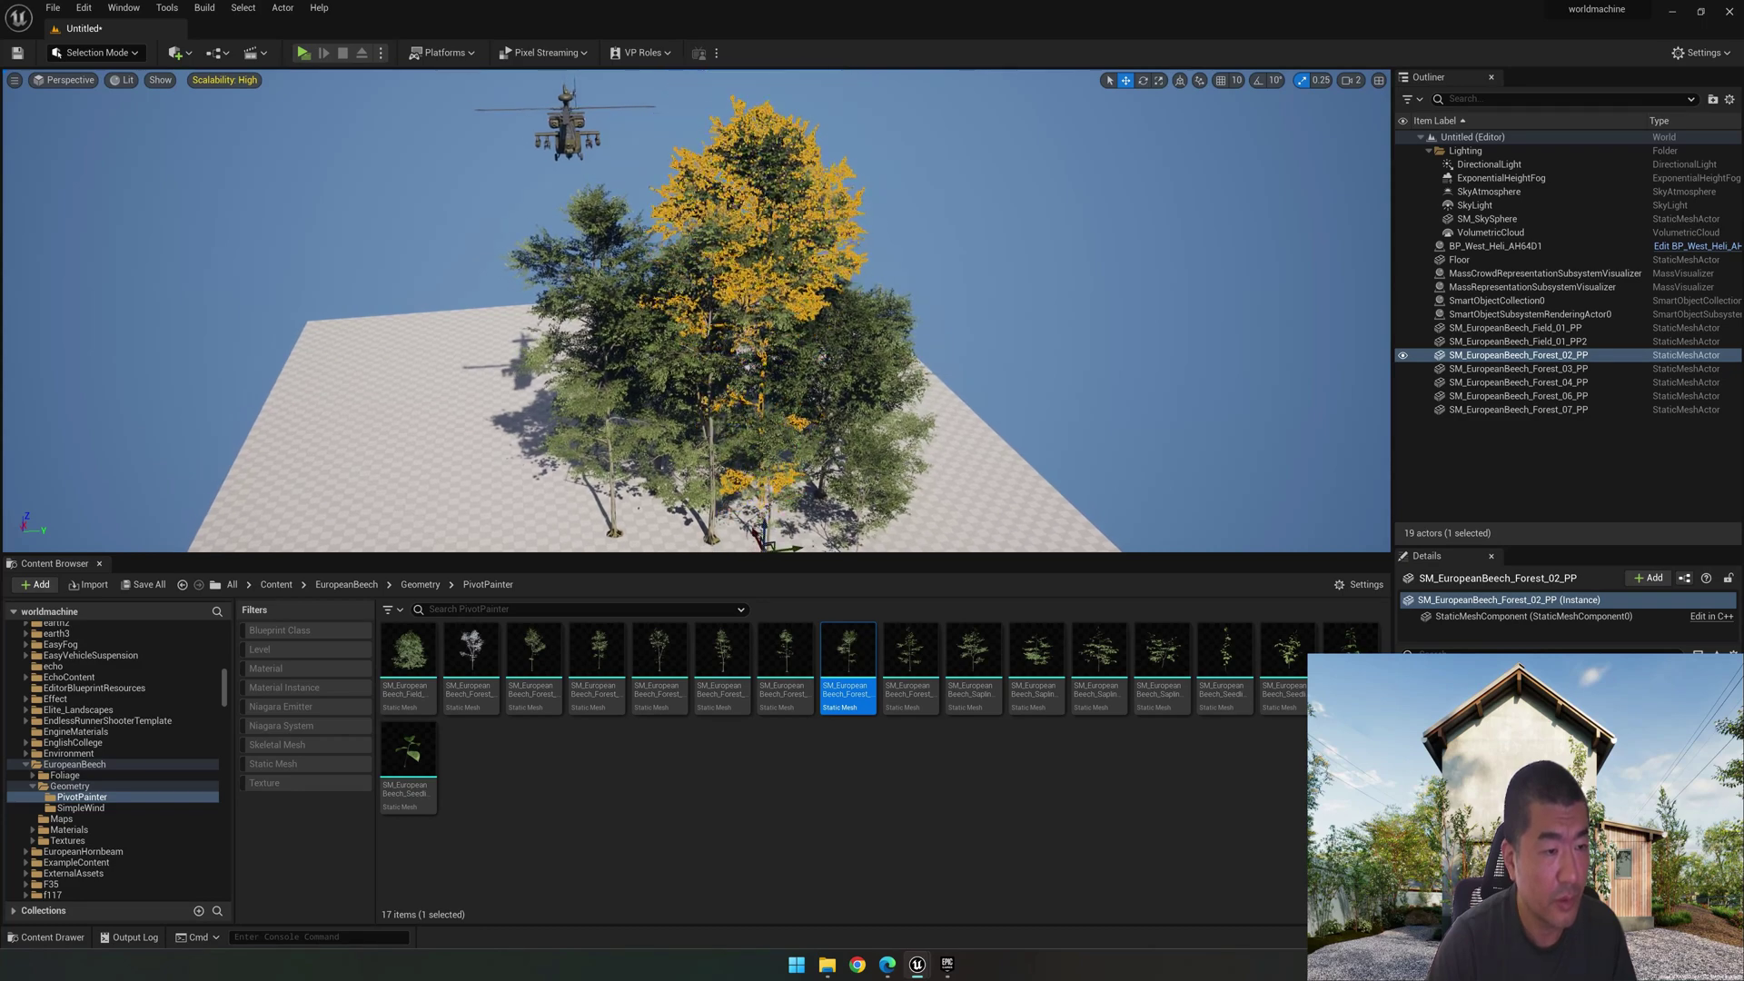
right_click_drag(848, 412, 817, 439)
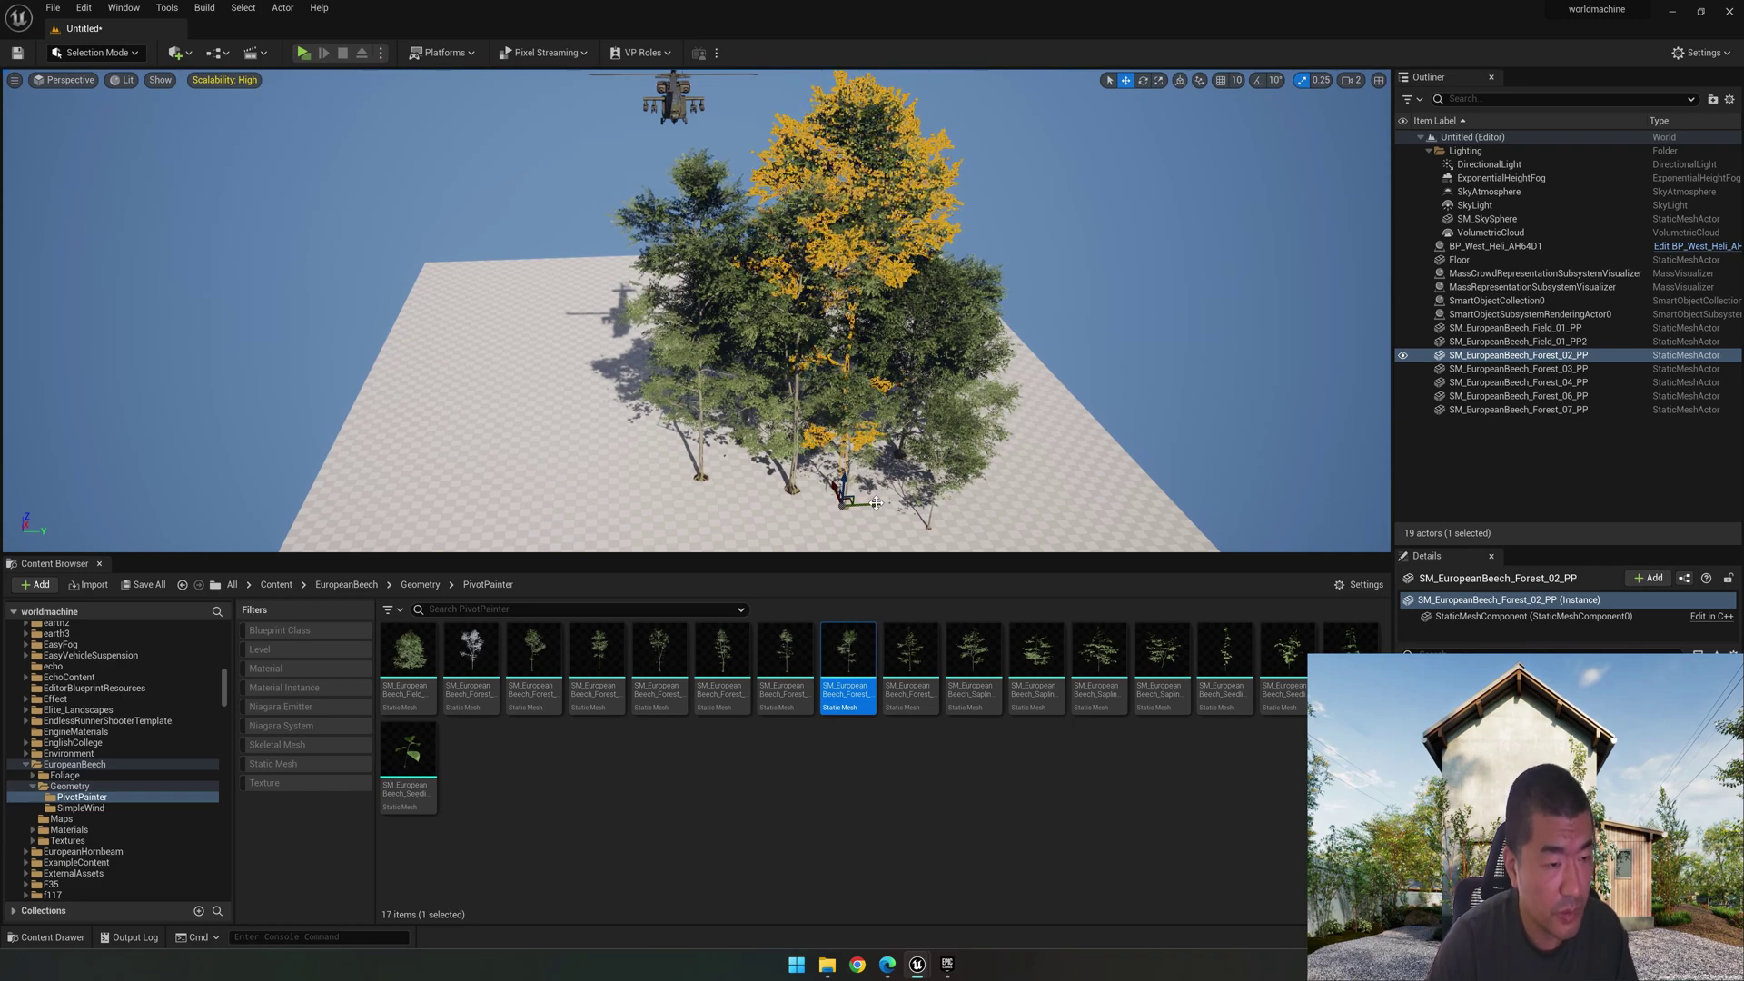
left_click_drag(875, 503, 870, 505, "alt")
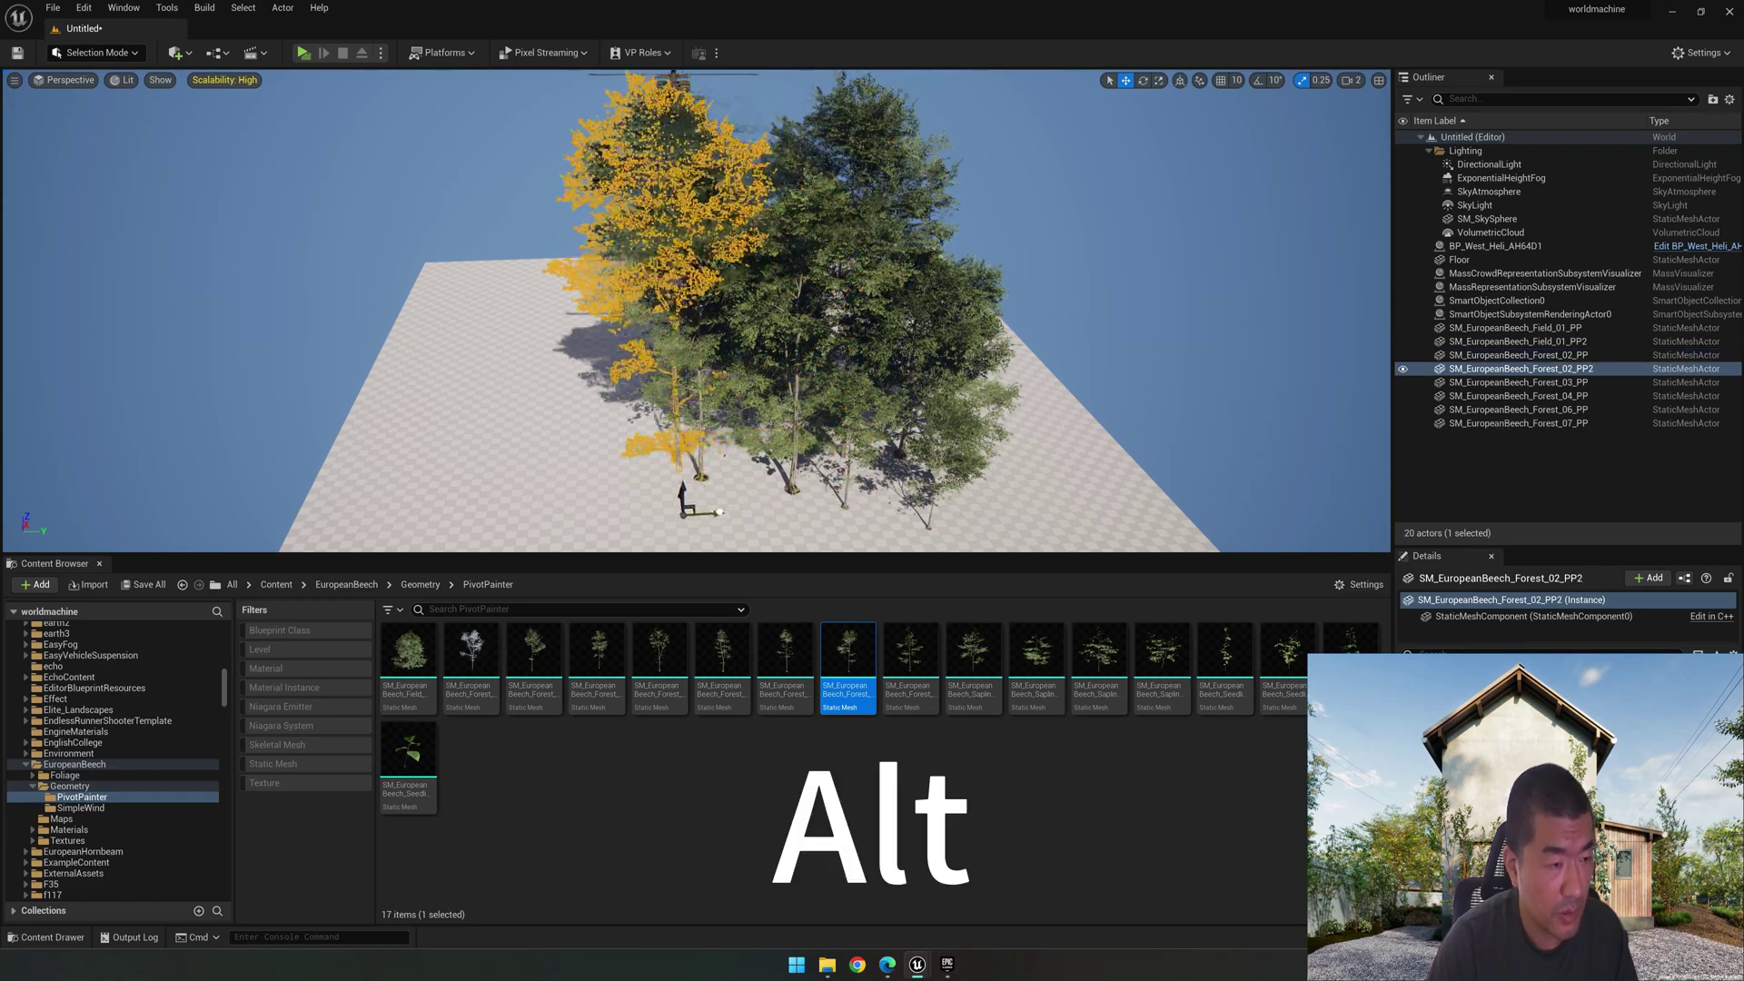
right_click_drag(658, 517, 656, 463)
Step: Adjust the helicopter's height so it hovers around treetop level in the gap between the beeches
left_click(716, 162)
mouse_move(718, 173)
right_mouse_down()
mouse_move(700, 127)
mouse_move(720, 180)
right_mouse_up()
left_click_drag(720, 180, 717, 420)
right_click_drag(718, 419, 715, 359)
right_click_drag(720, 130, 720, 159)
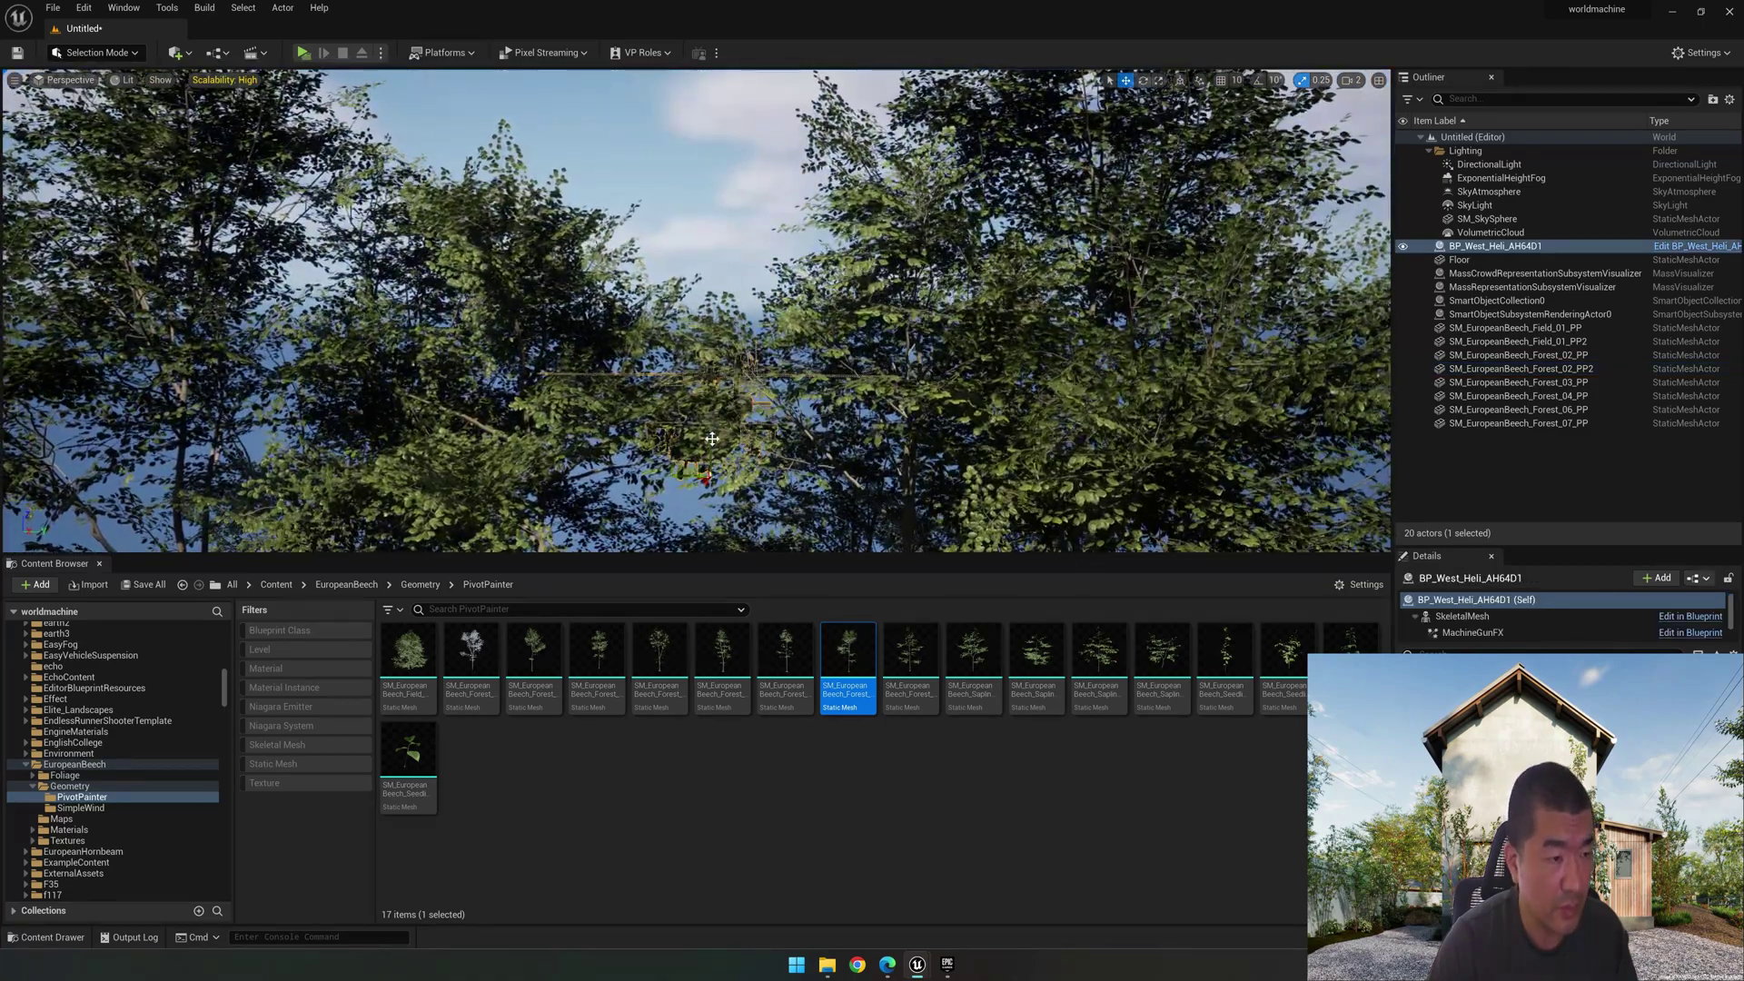
left_click_drag(713, 319, 710, 164)
right_click_drag(711, 163, 722, 174)
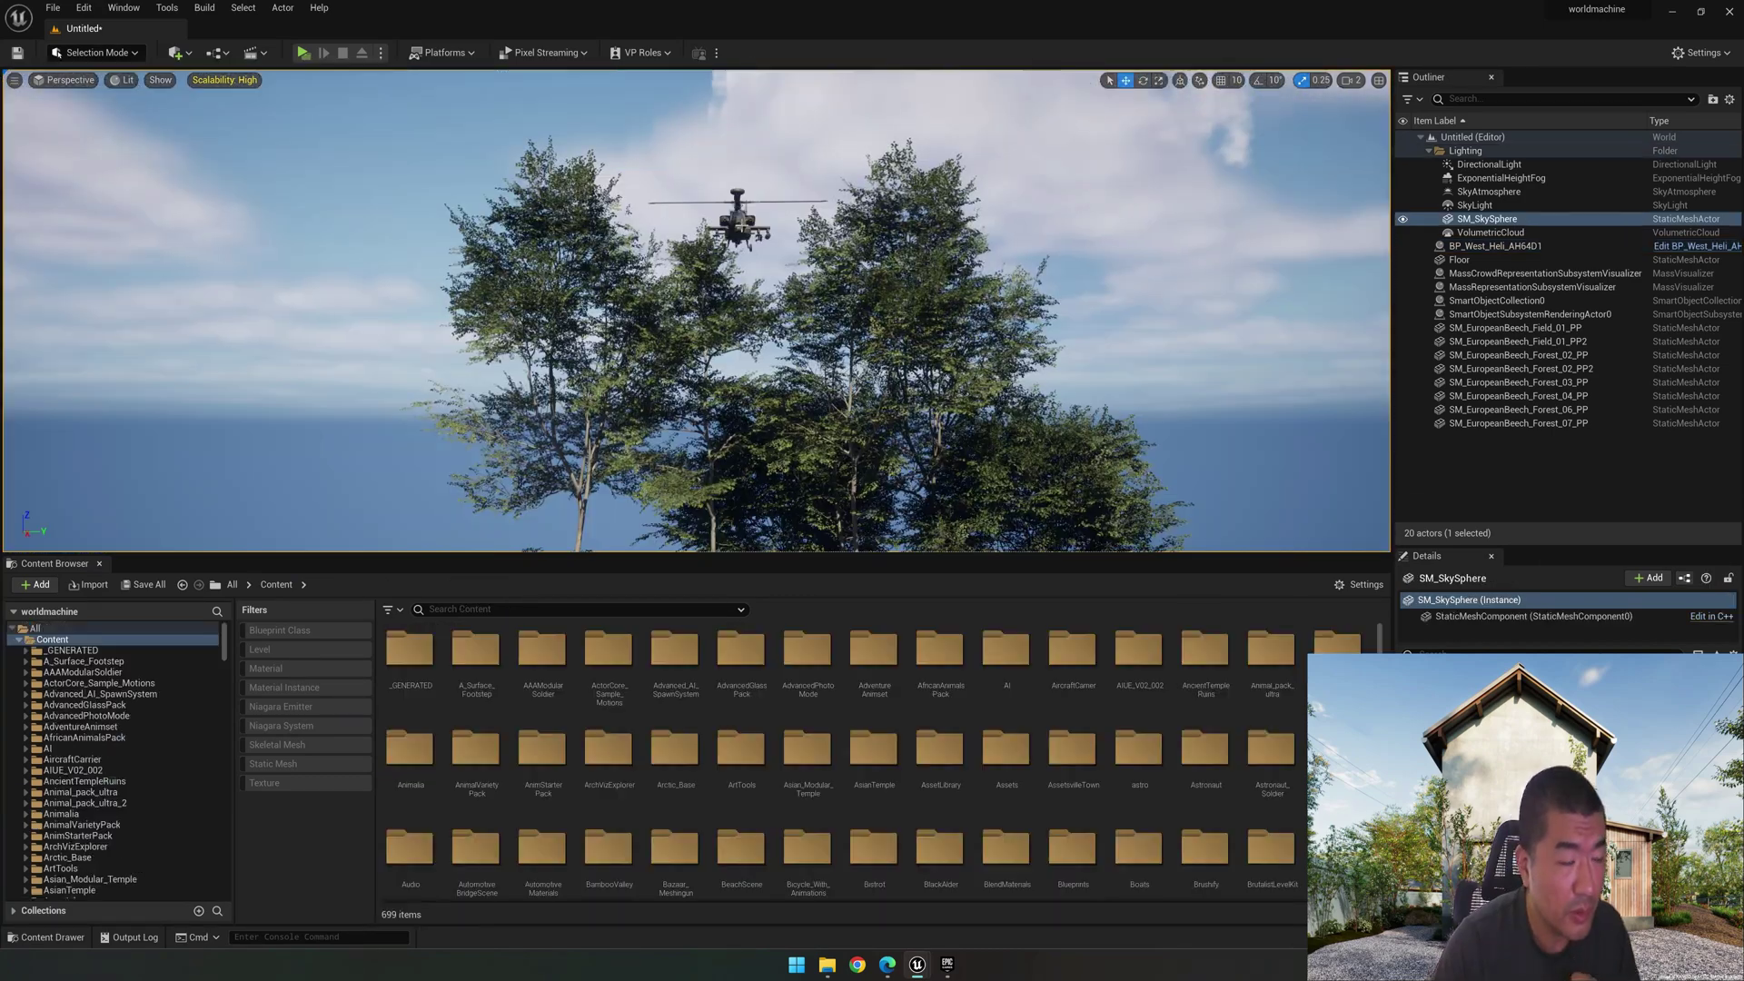
Step: Open the MSPresets folder in the project's Content directory
left_click(743, 222)
left_click(786, 158)
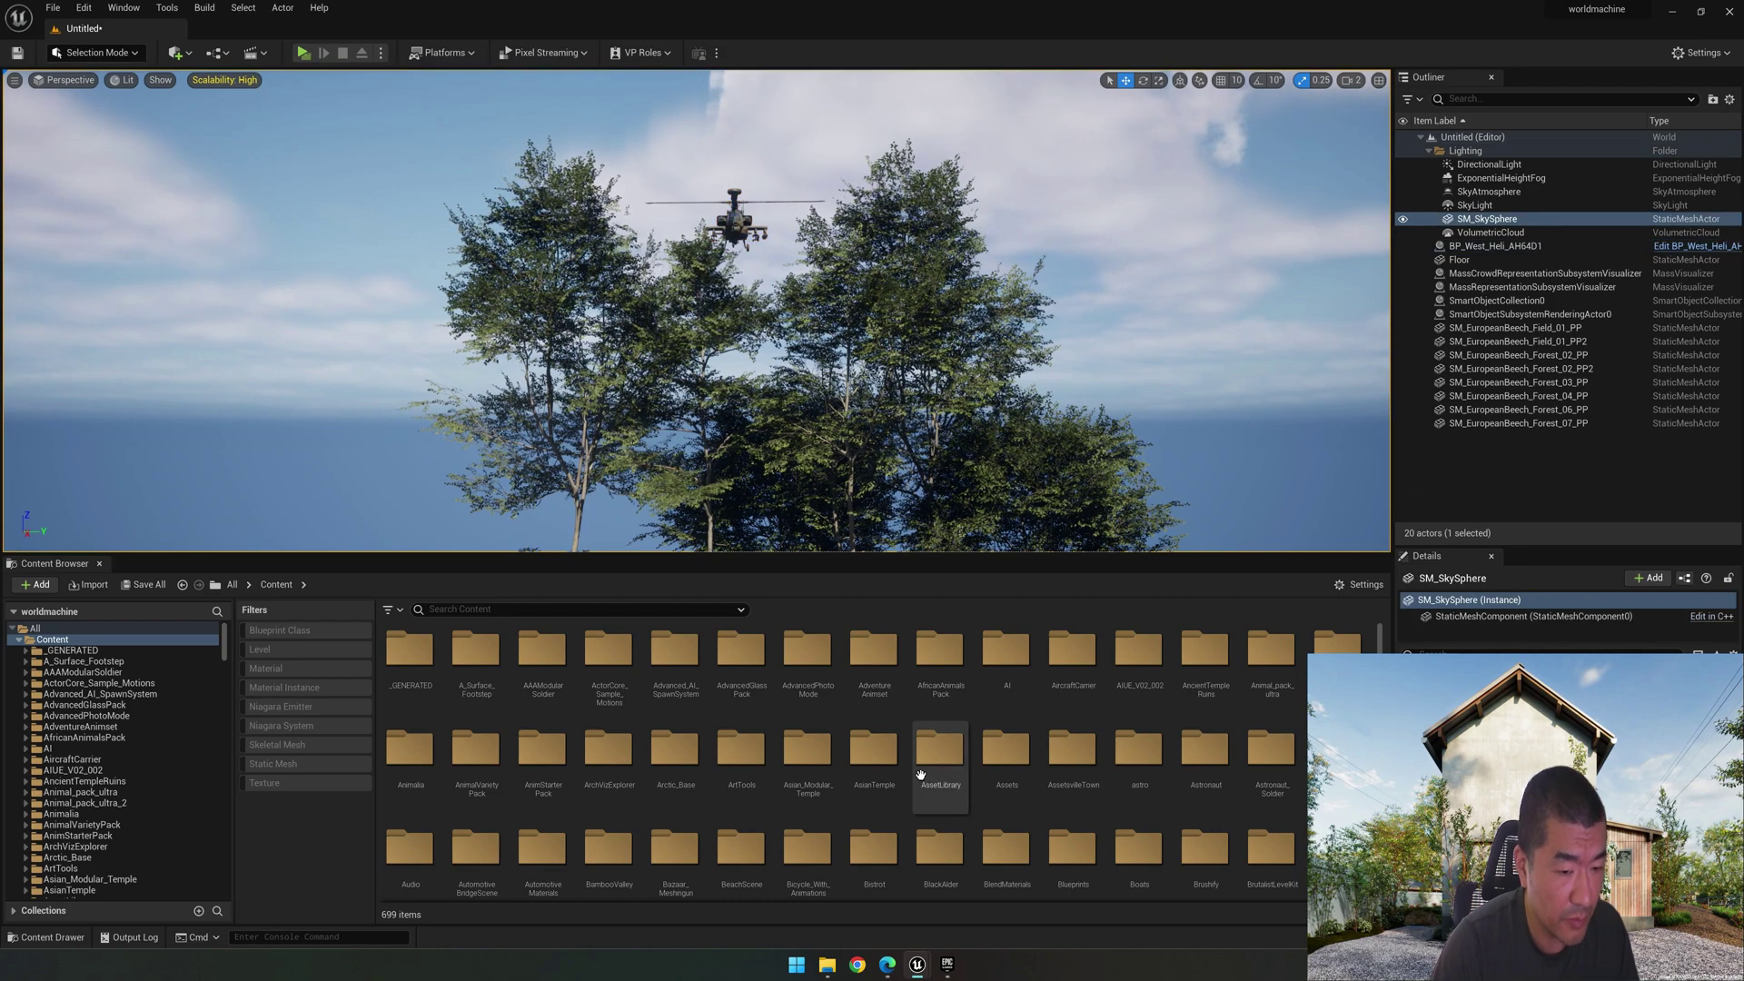
right_click_drag(767, 371, 768, 468)
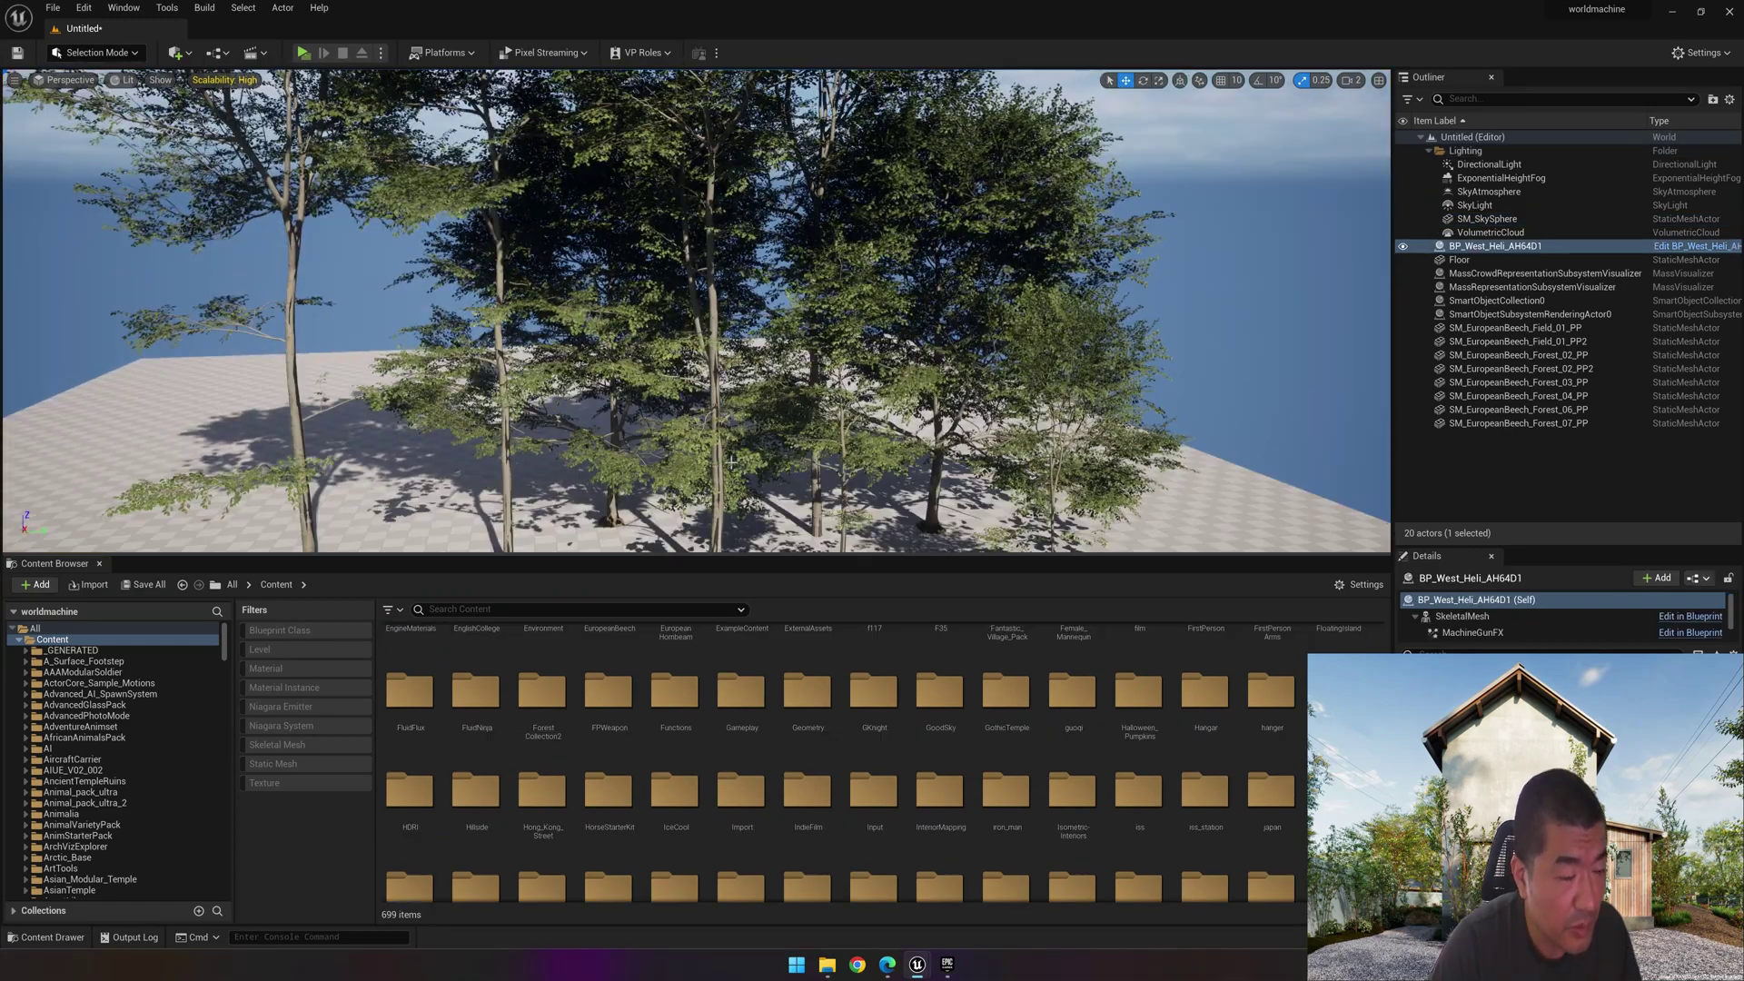
right_click_drag(731, 461, 731, 414)
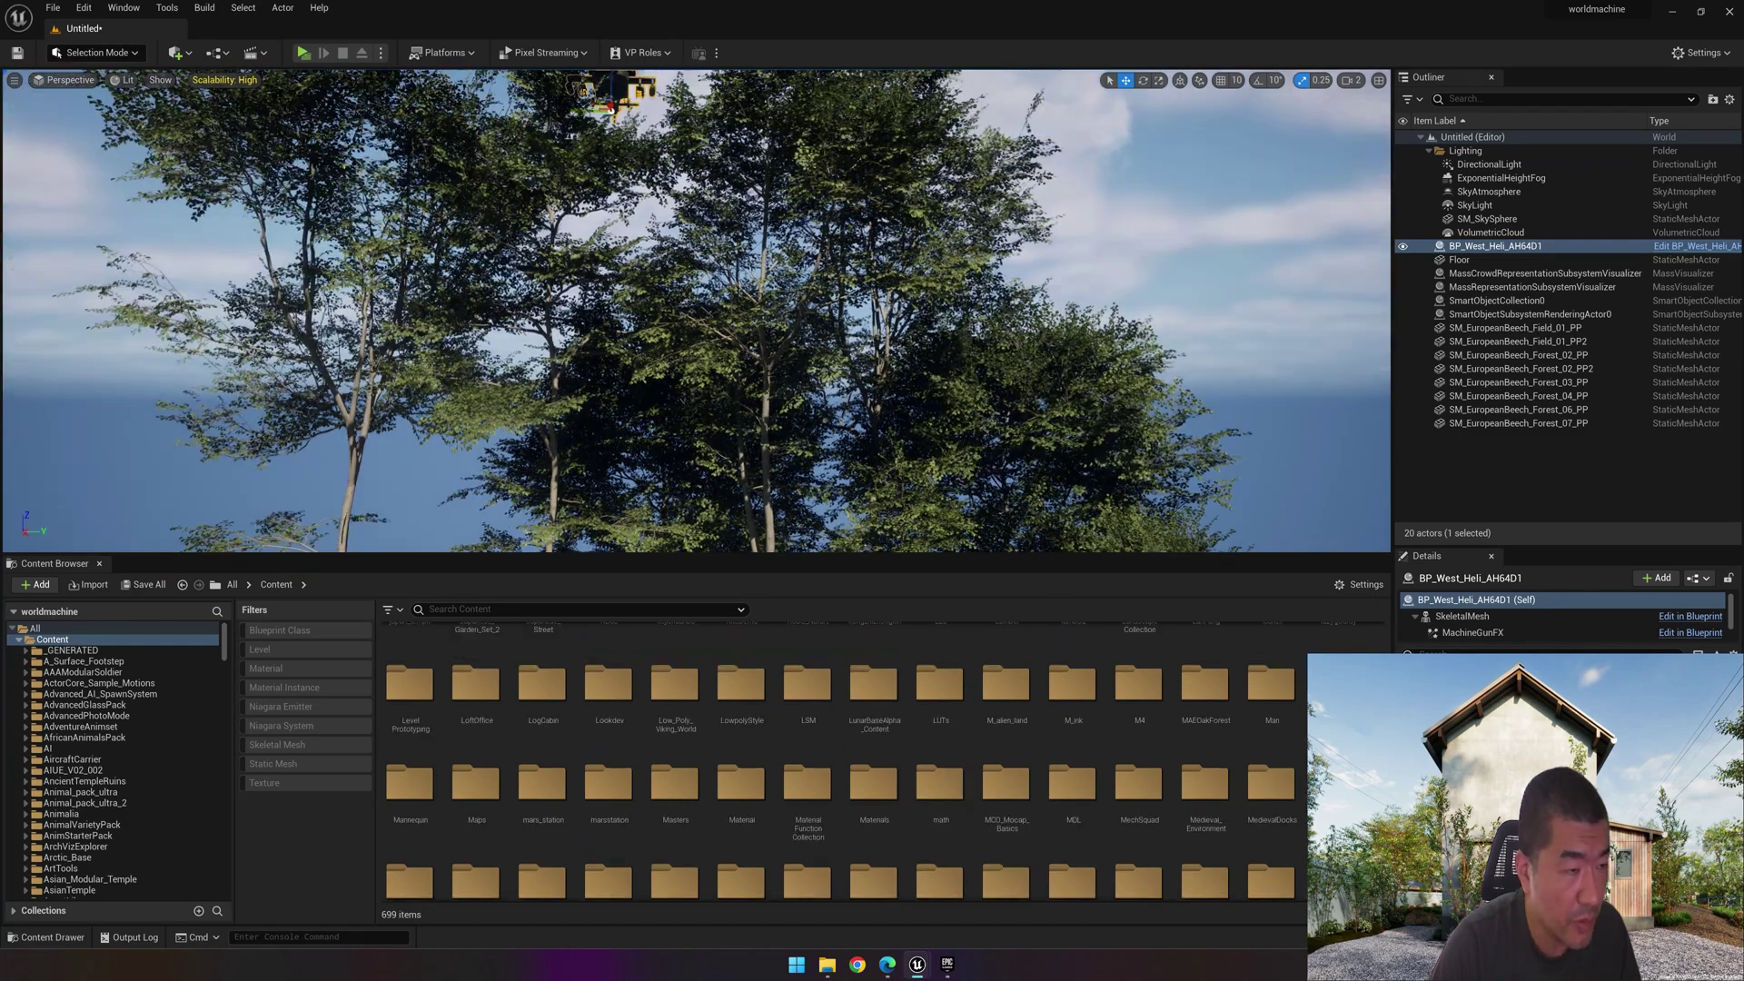
right_click_drag(731, 414, 763, 449)
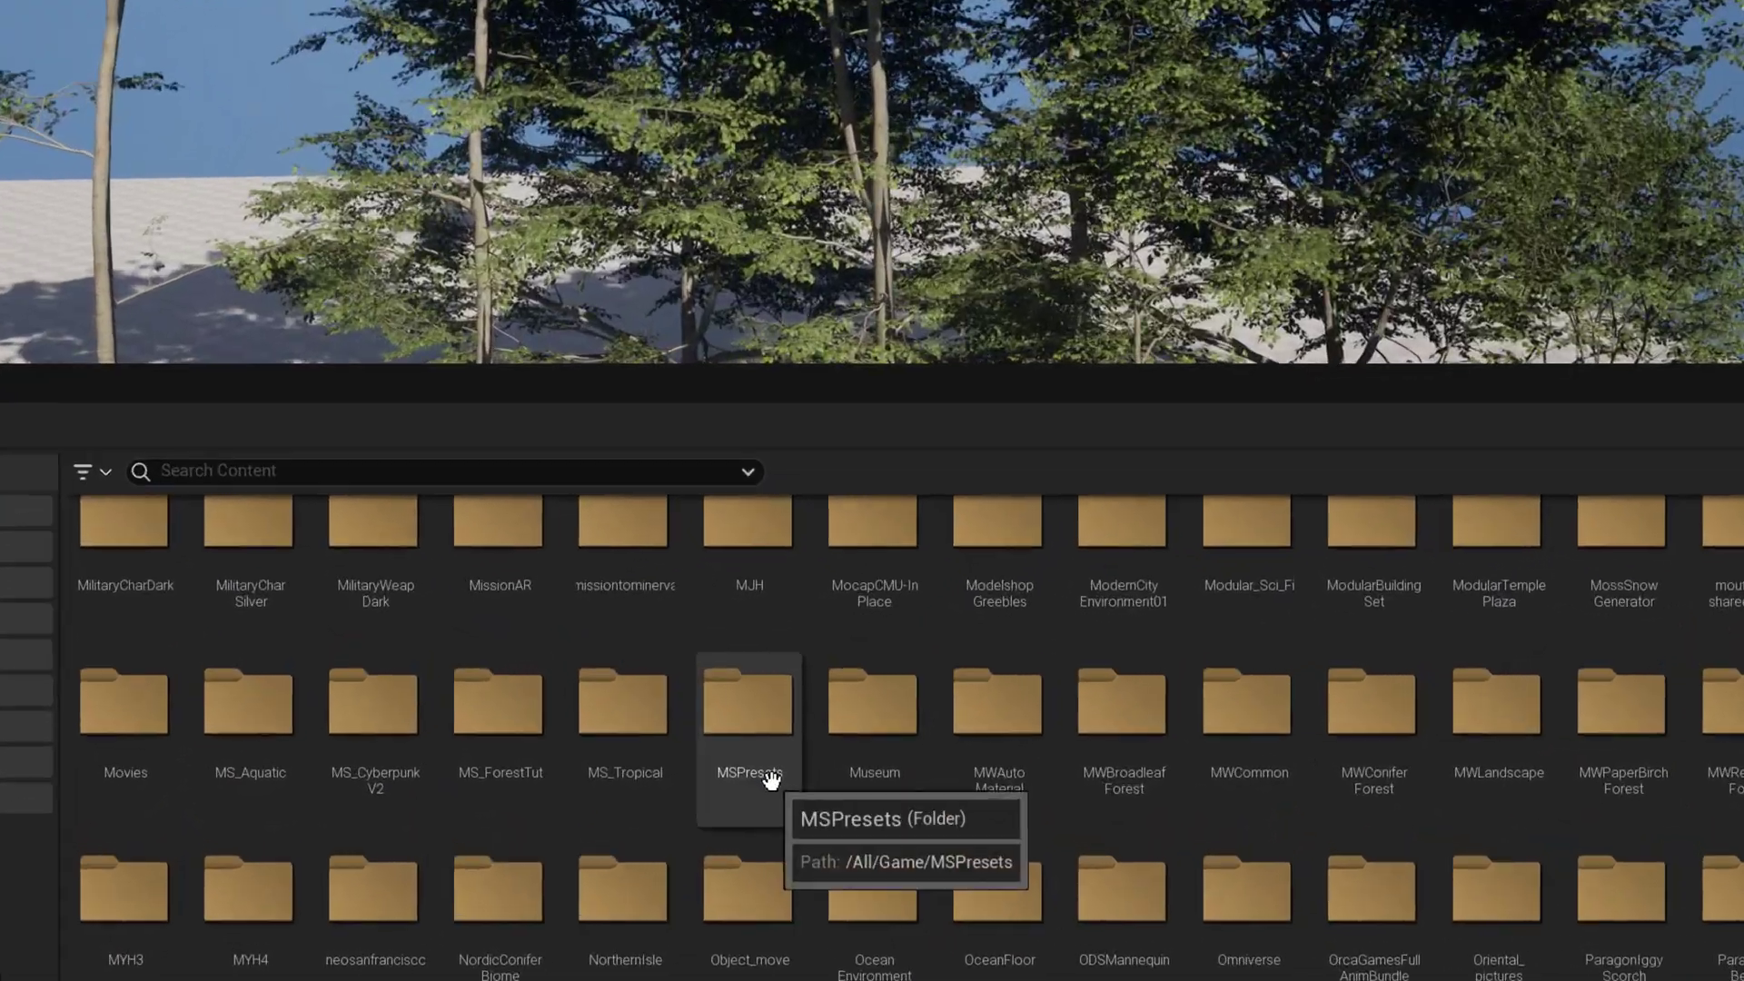
left_click(740, 772)
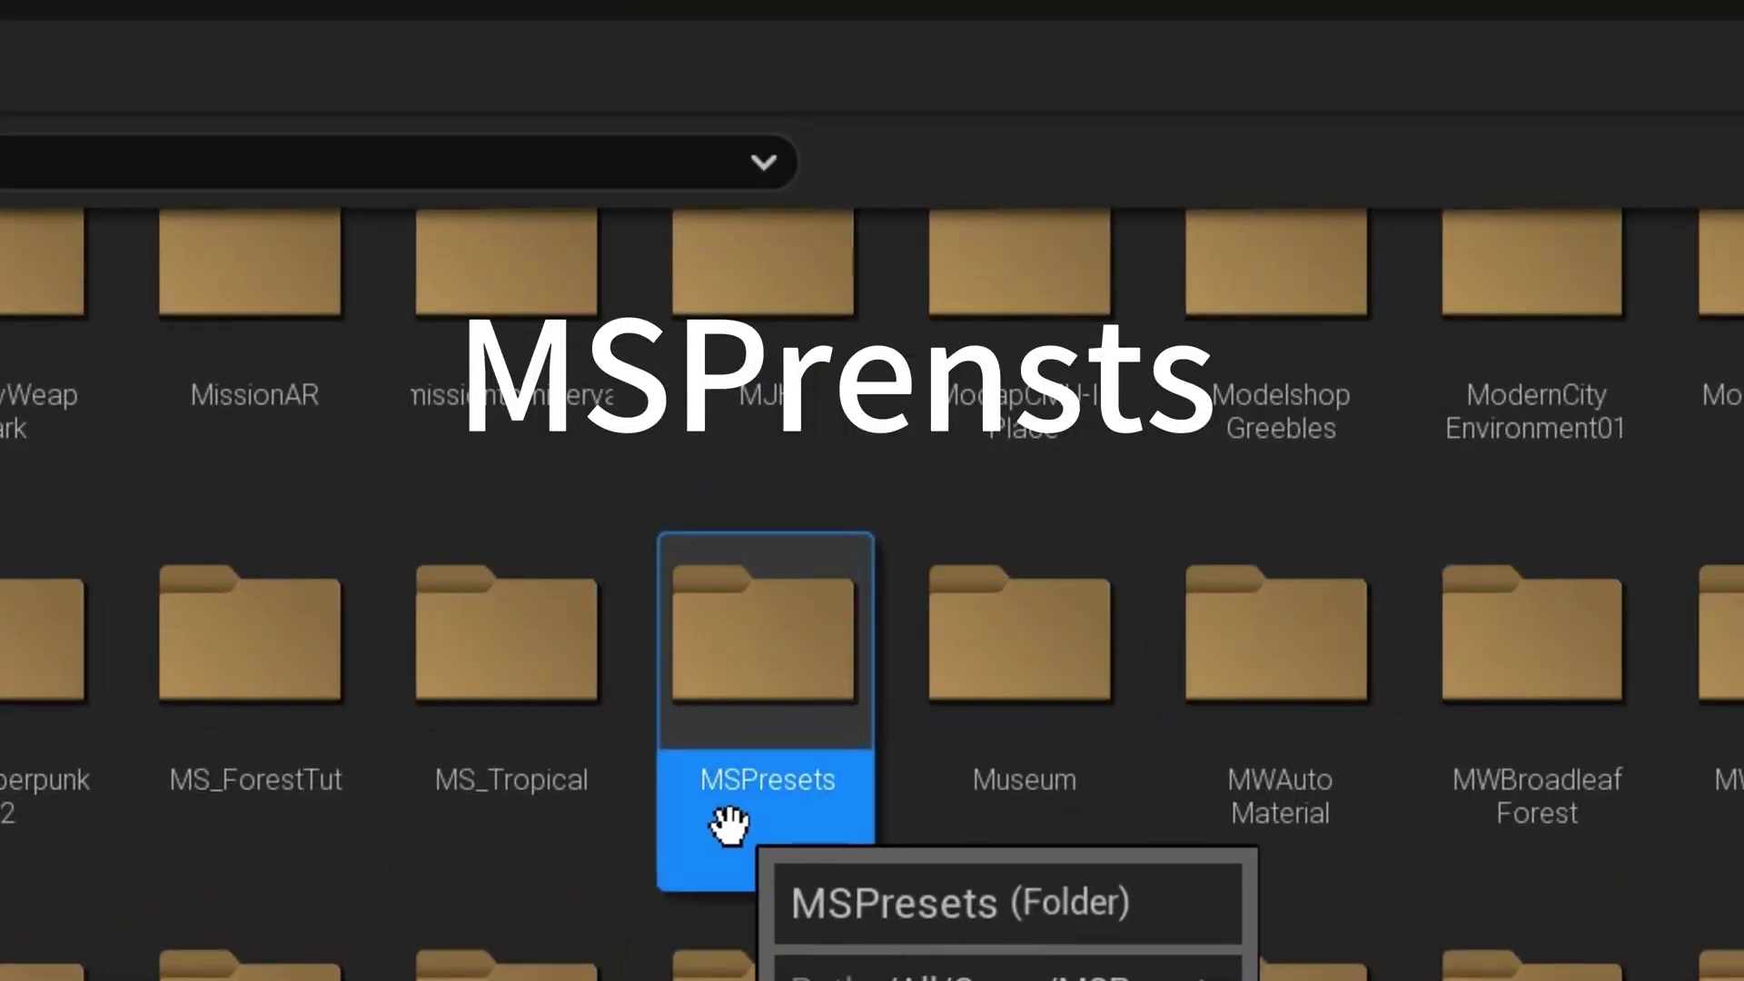
double_click(789, 818)
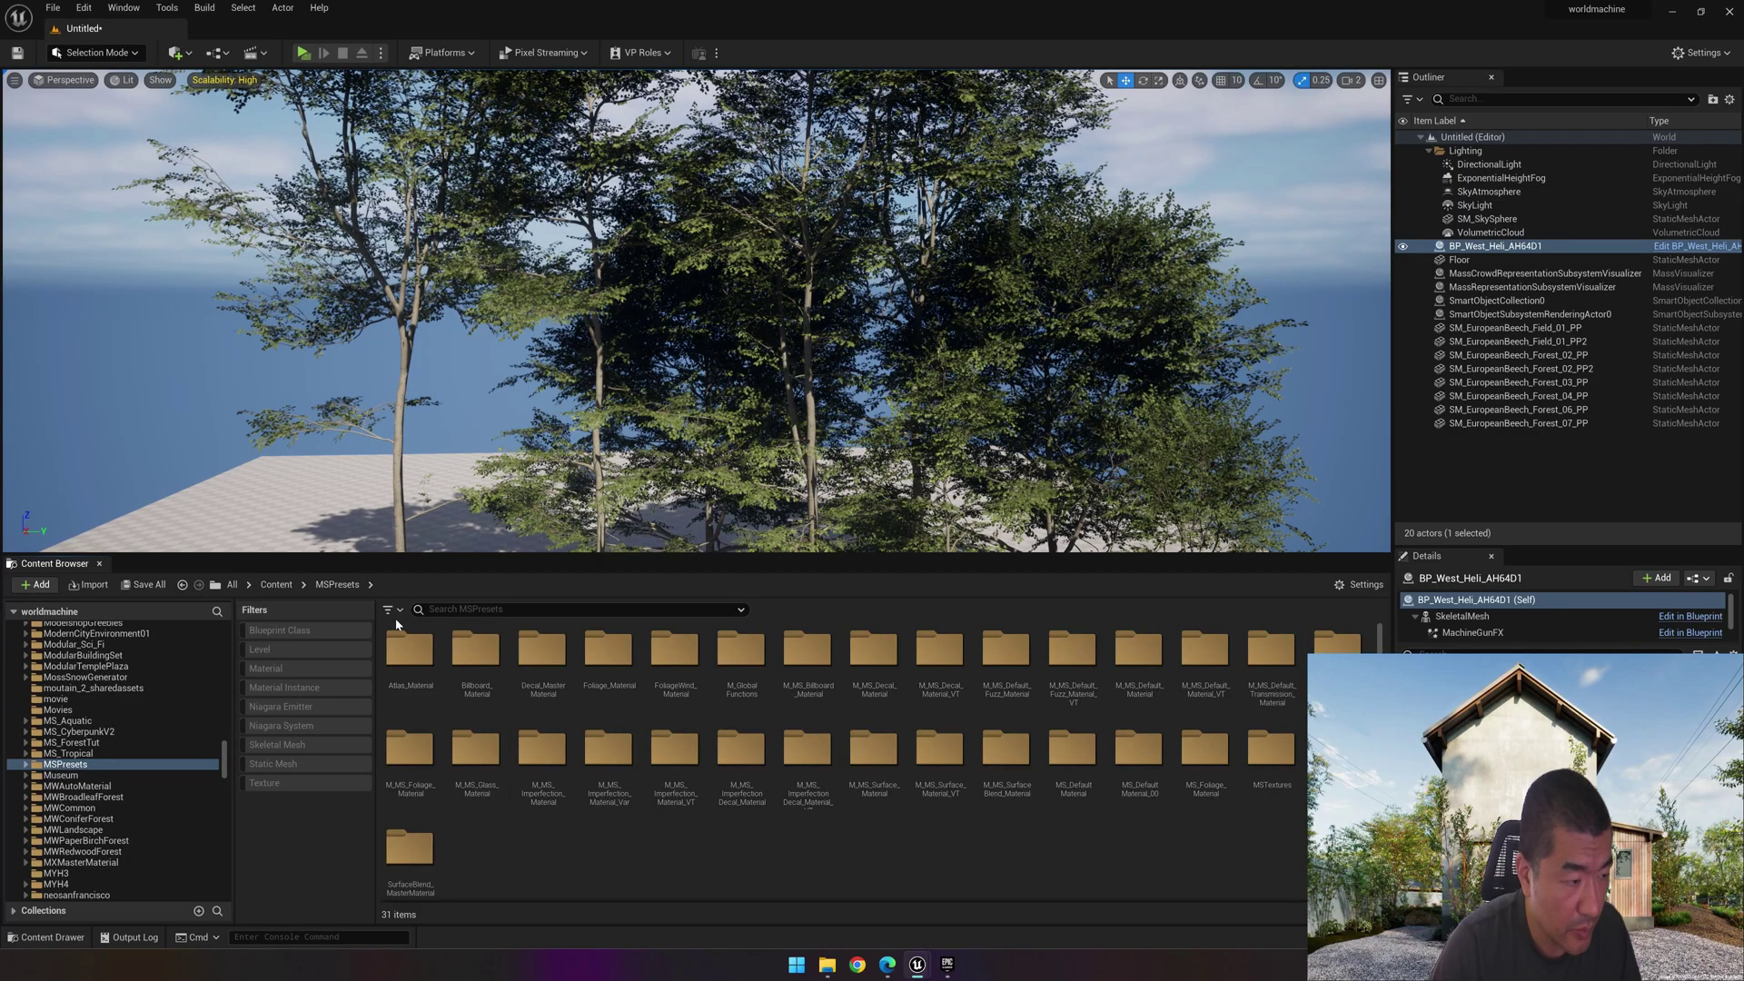
Step: Filter the MSPresets assets to show only the Blueprint Class type
left_click(391, 610)
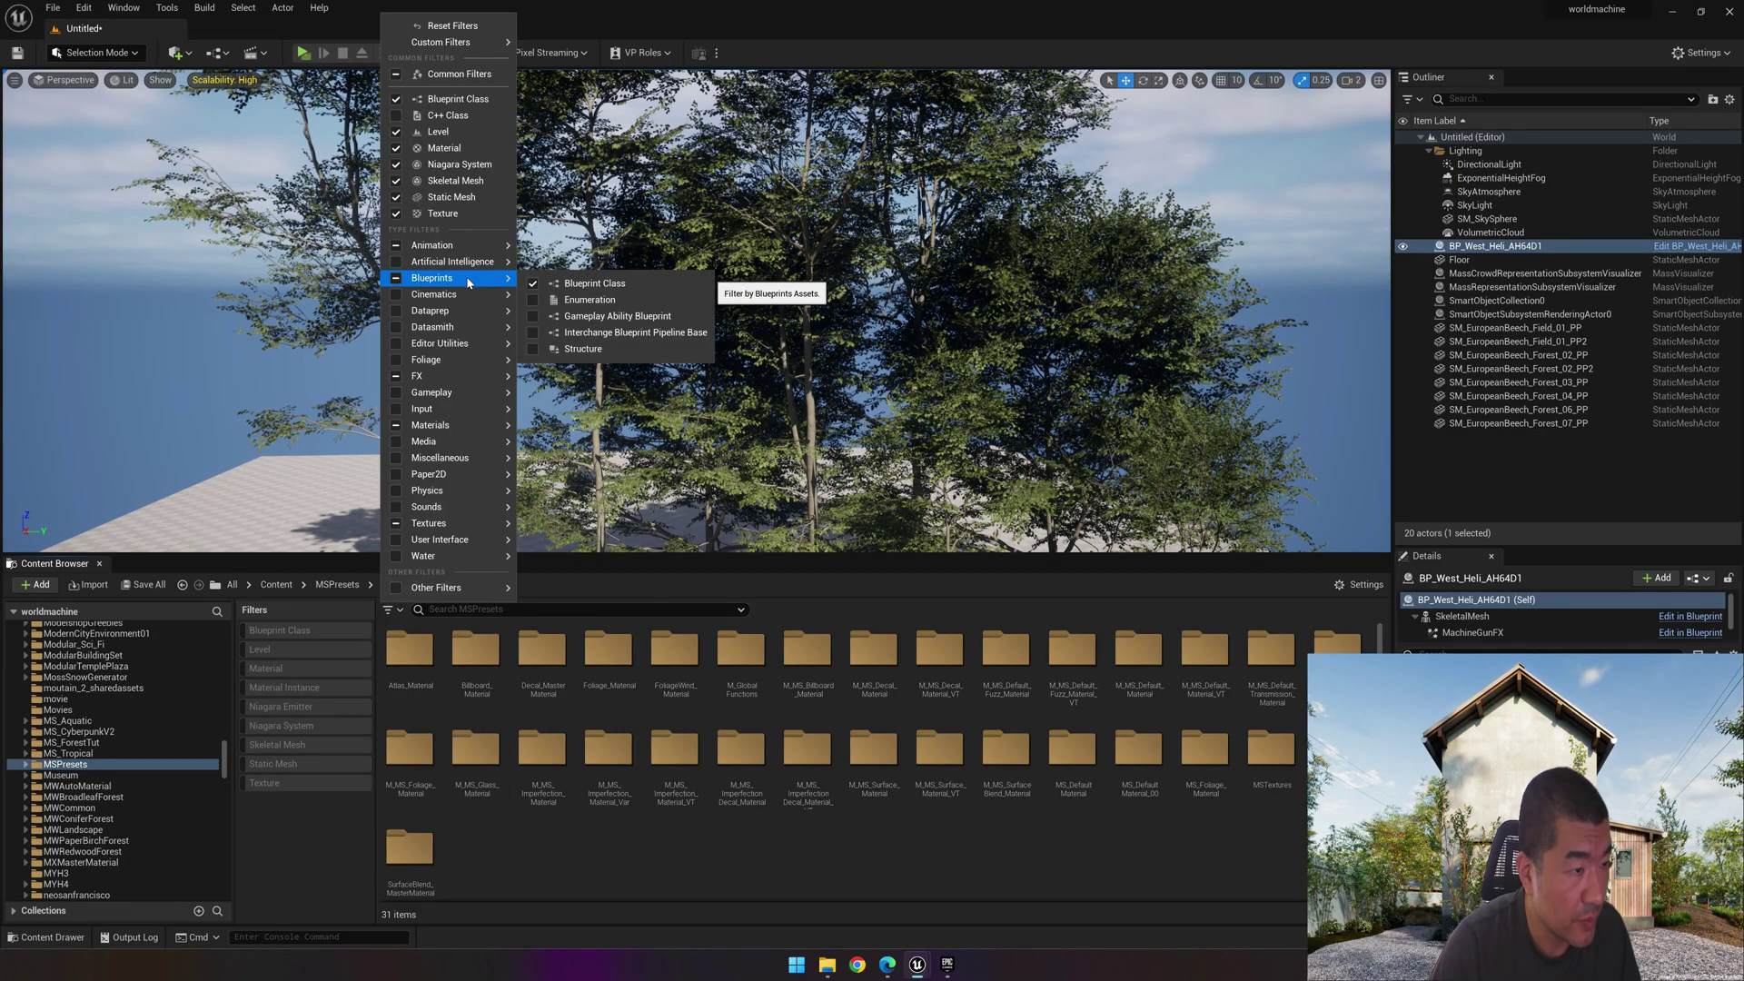
left_click(280, 843)
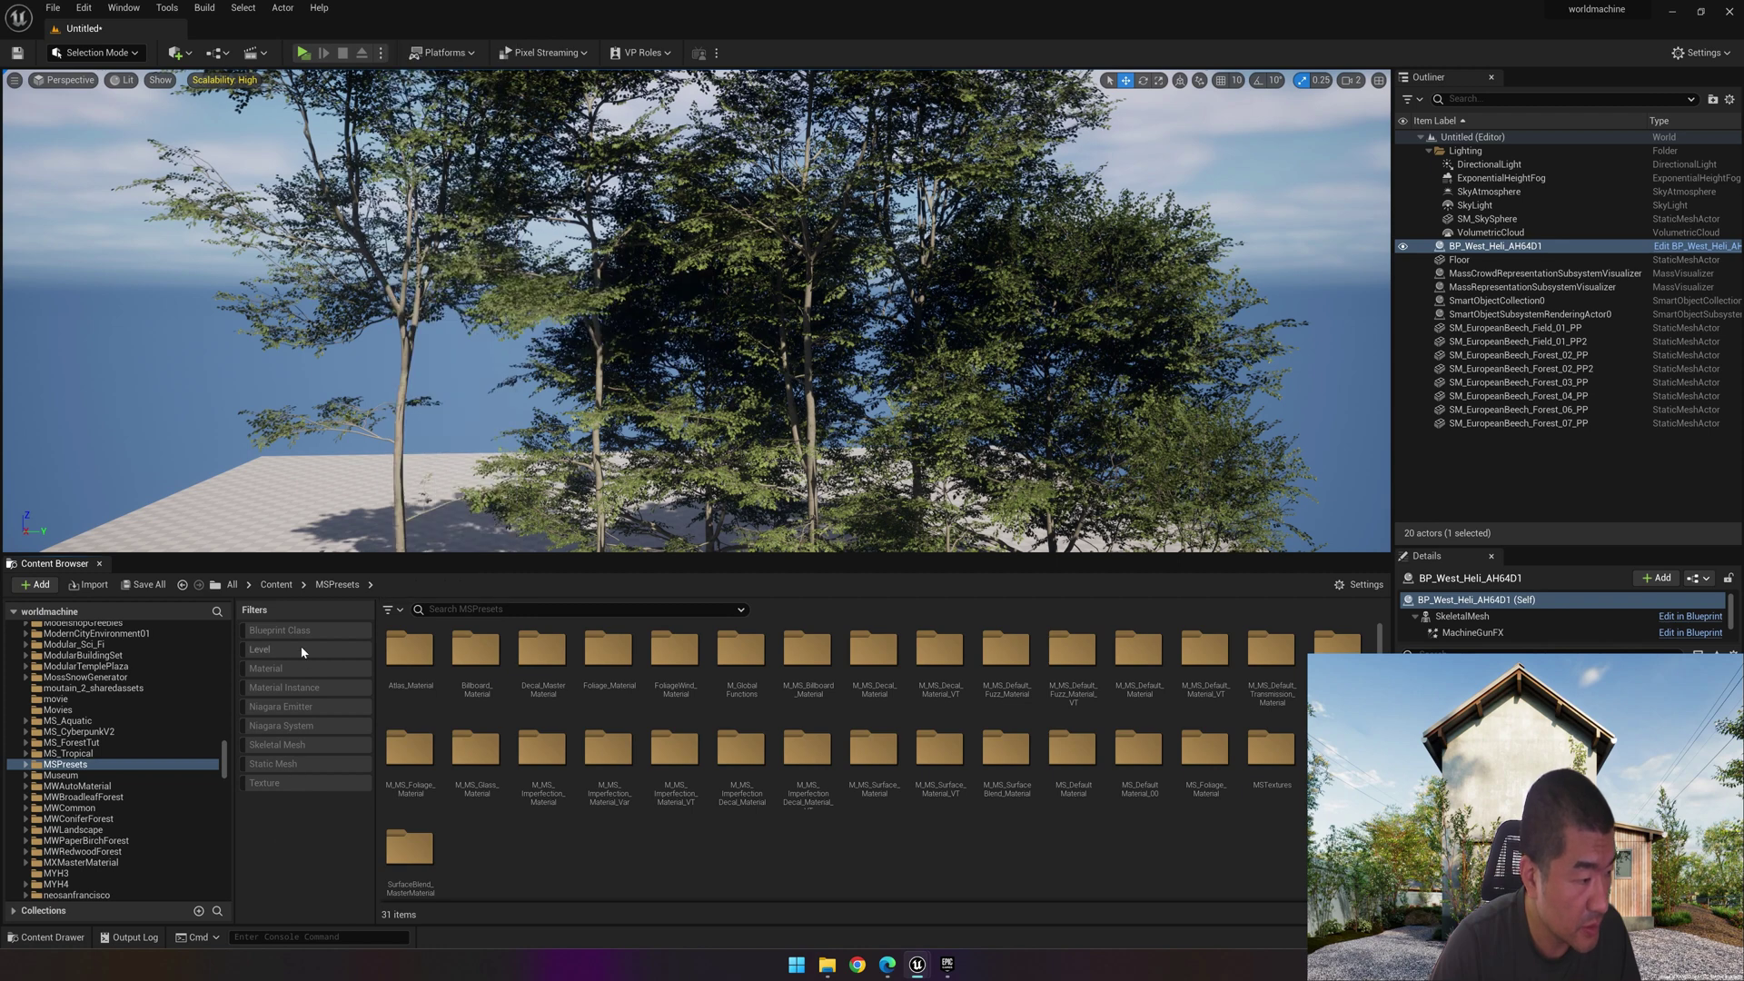
left_click(280, 631)
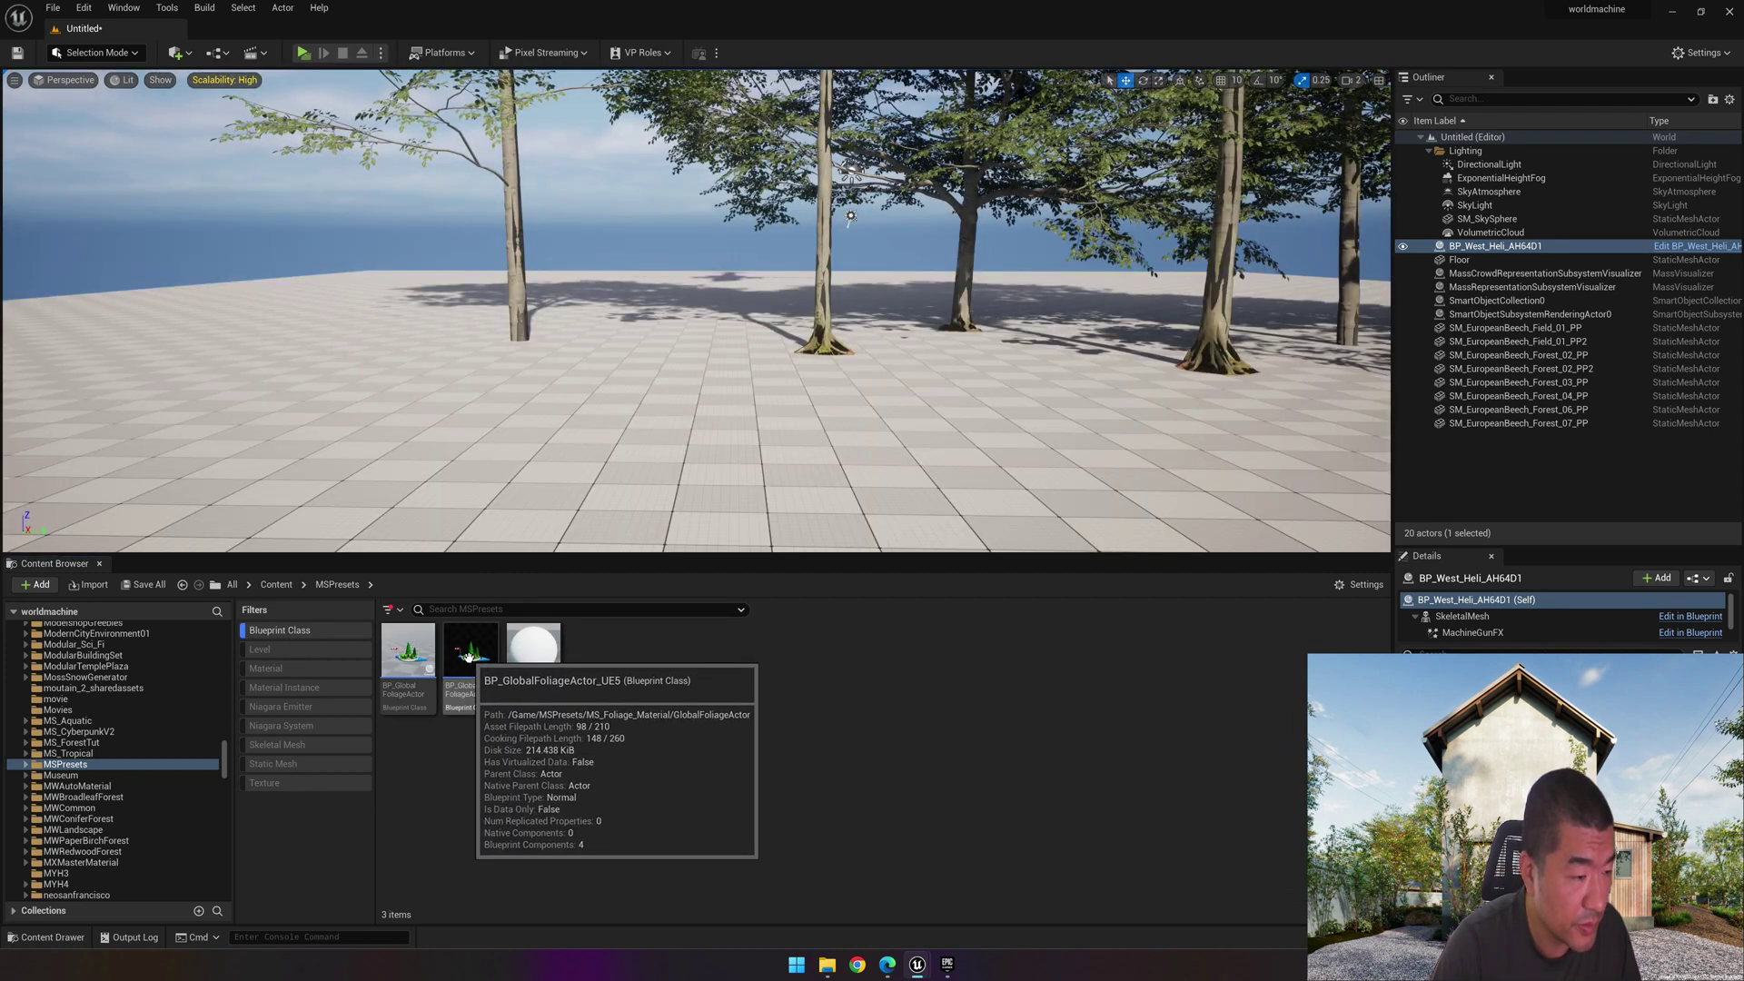
Step: Place the BP_GlobalFoliageActor_UE5 blueprint on the floor near the trees and enlarge its details window to view the wind settings
left_click_drag(469, 657, 583, 452)
key("w")
right_click_drag(673, 434, 786, 434)
key("s")
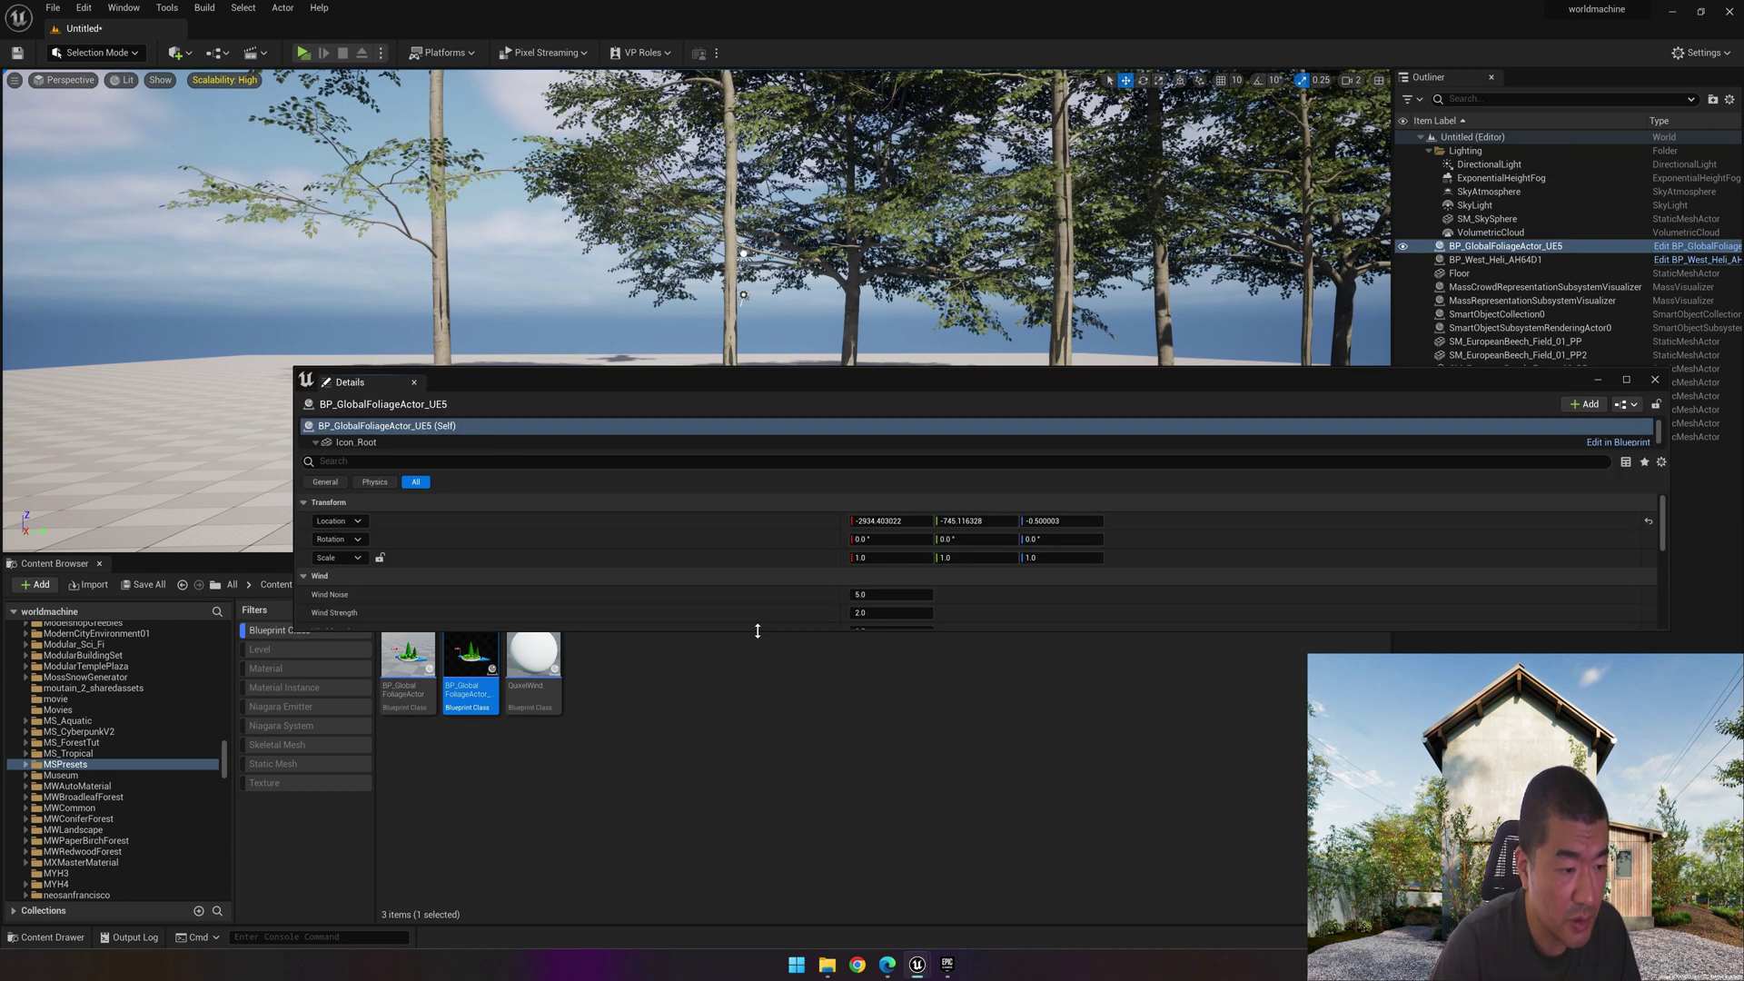
left_click_drag(757, 629, 757, 872)
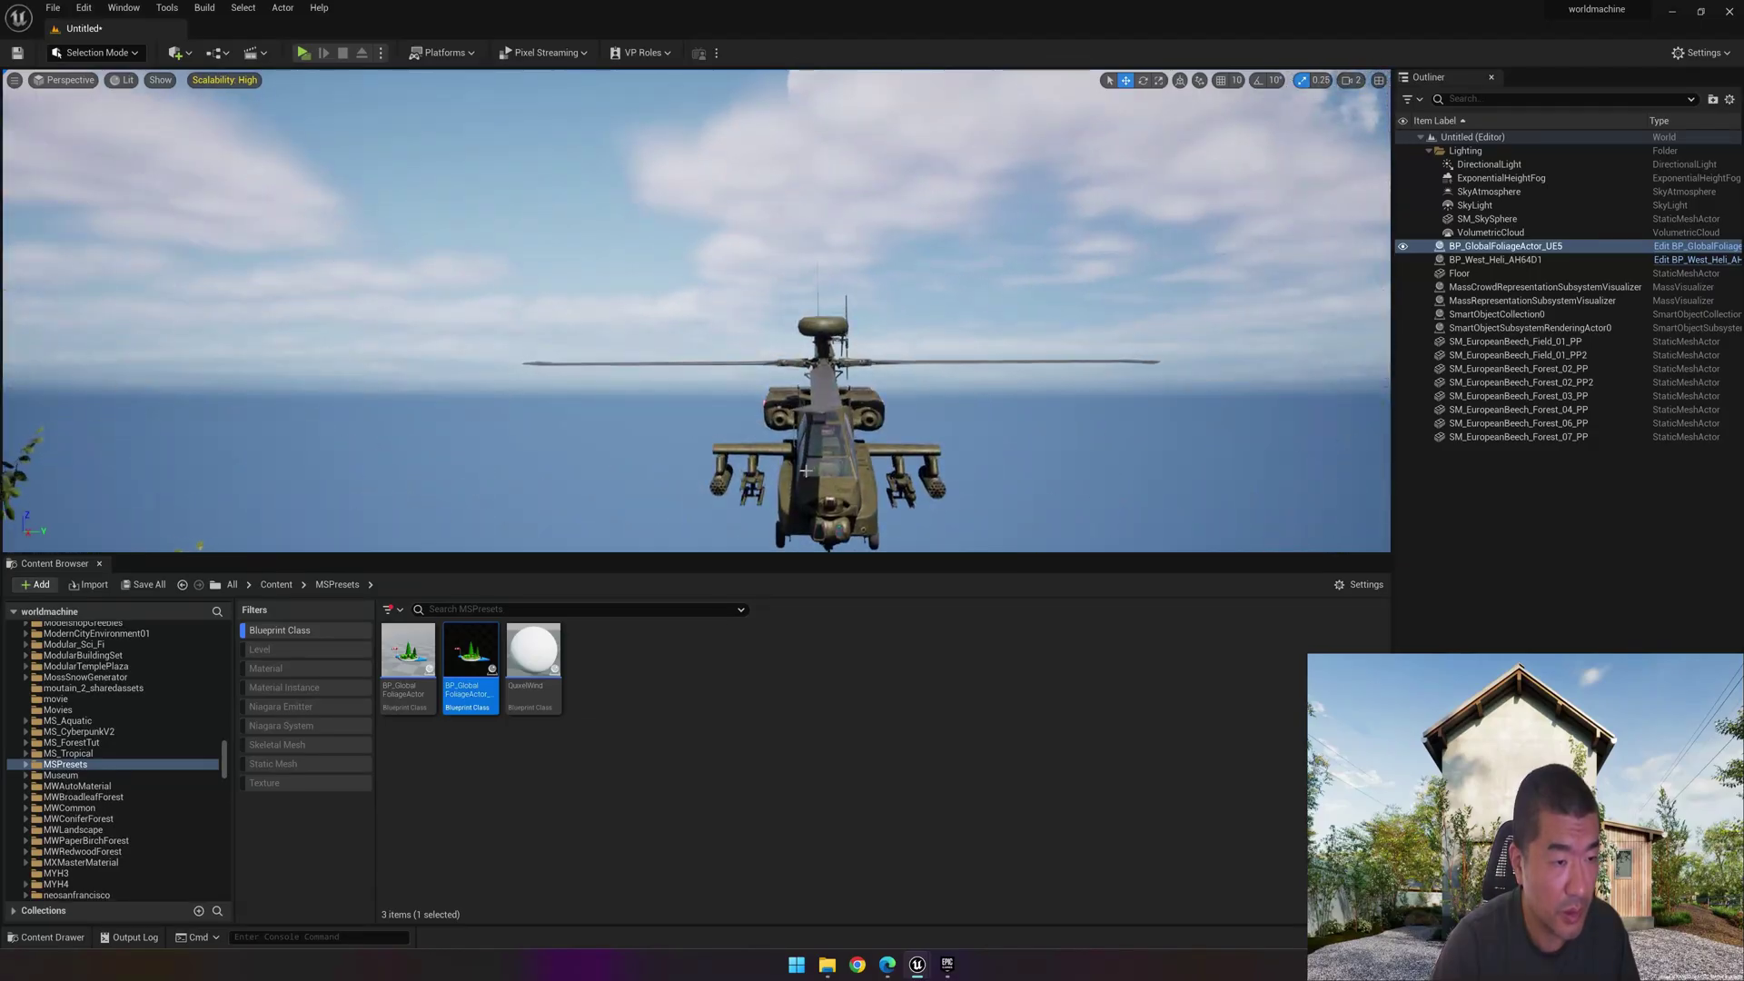
Step: Focus on the helicopter and create a level sequence named Anim_heli in the project's root content folder
double_click(1495, 260)
key("d")
right_click_drag(697, 310, 682, 345)
key("s")
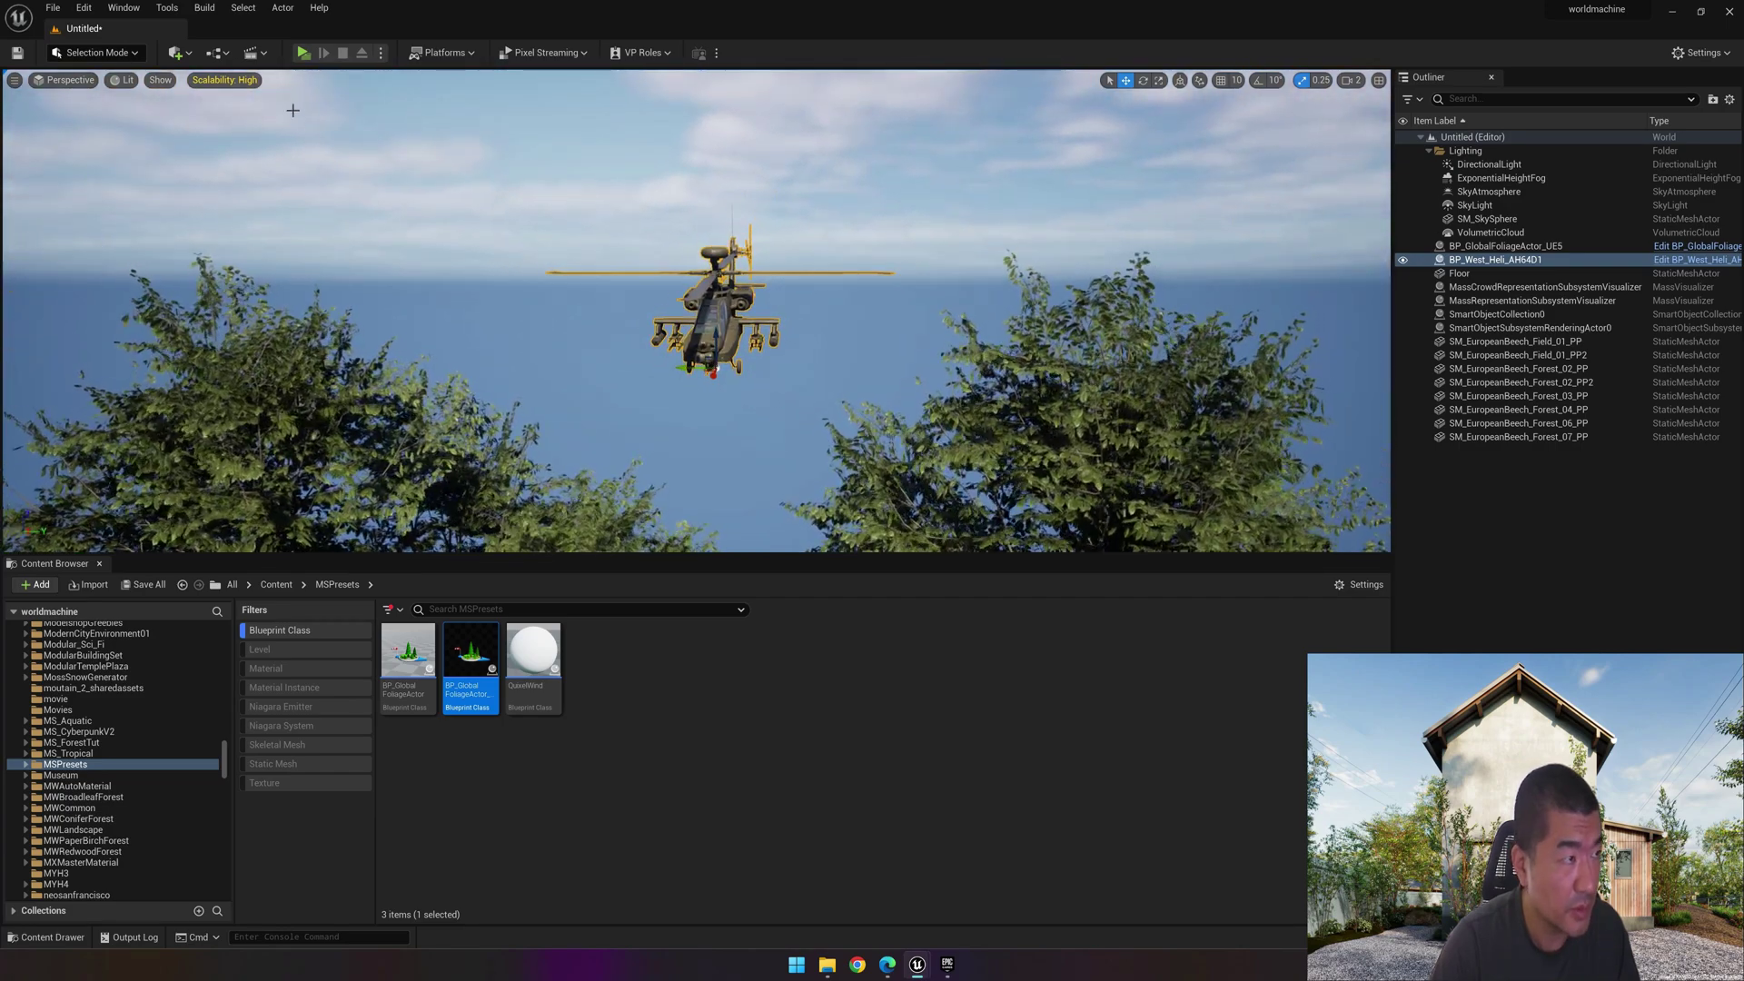
left_click(263, 56)
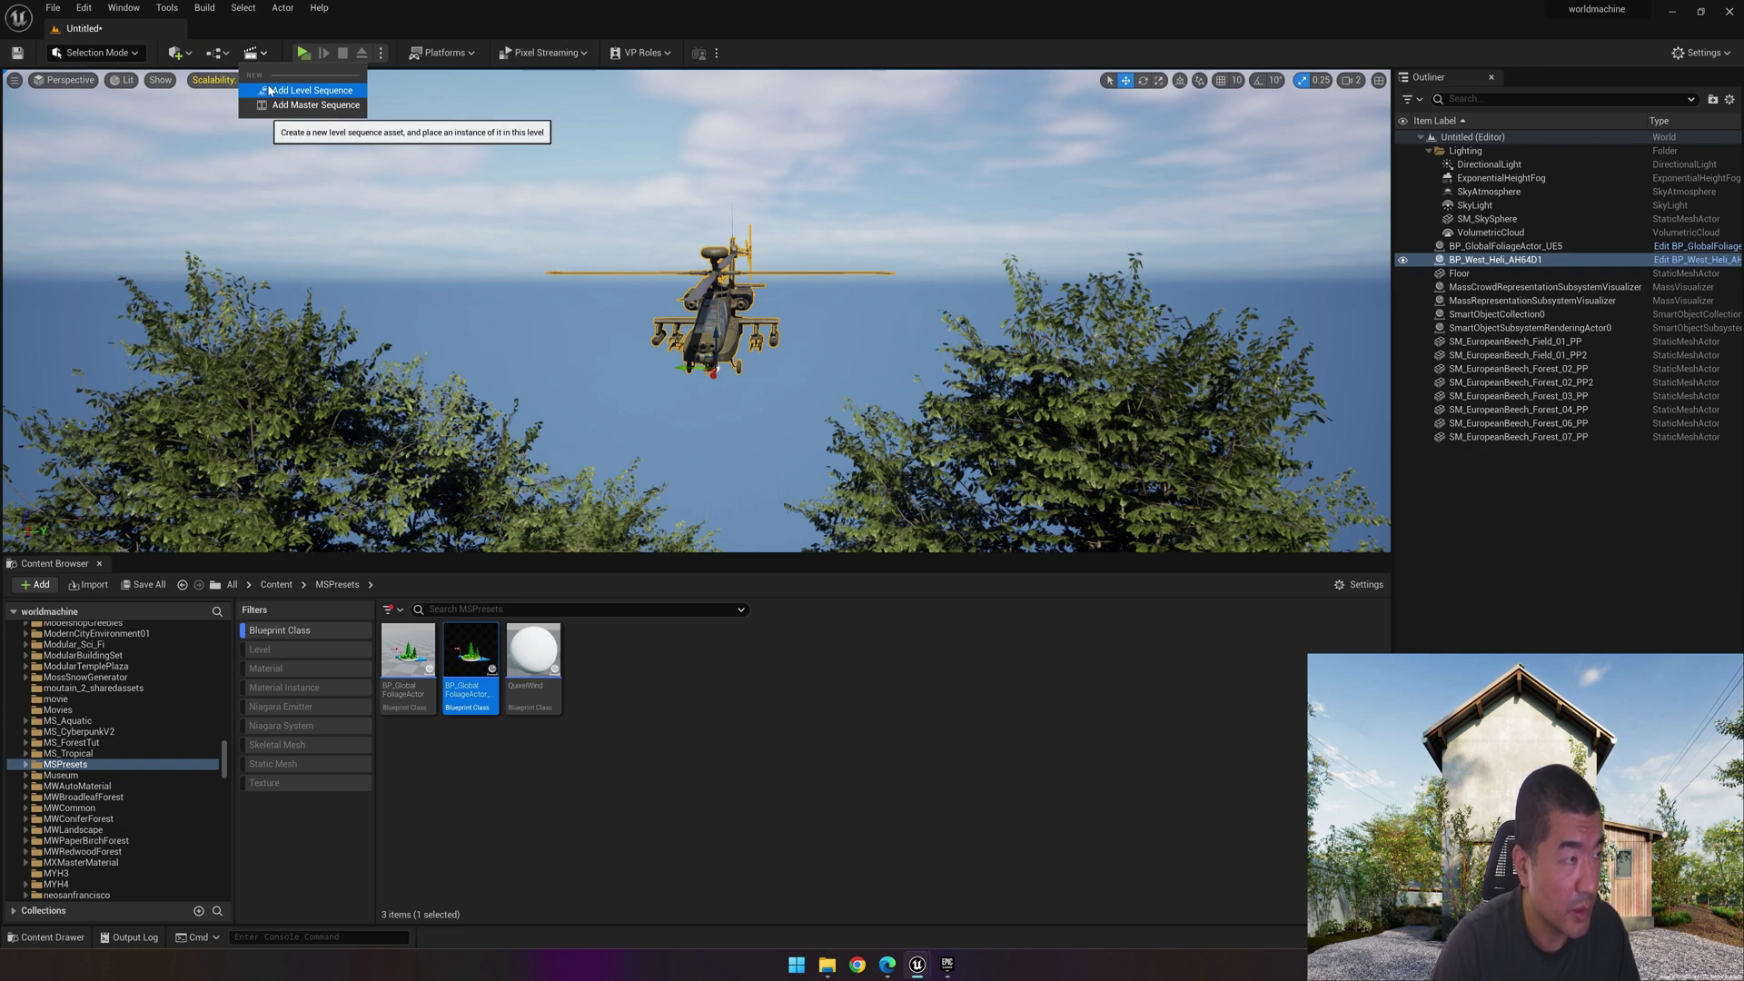
left_click(269, 90)
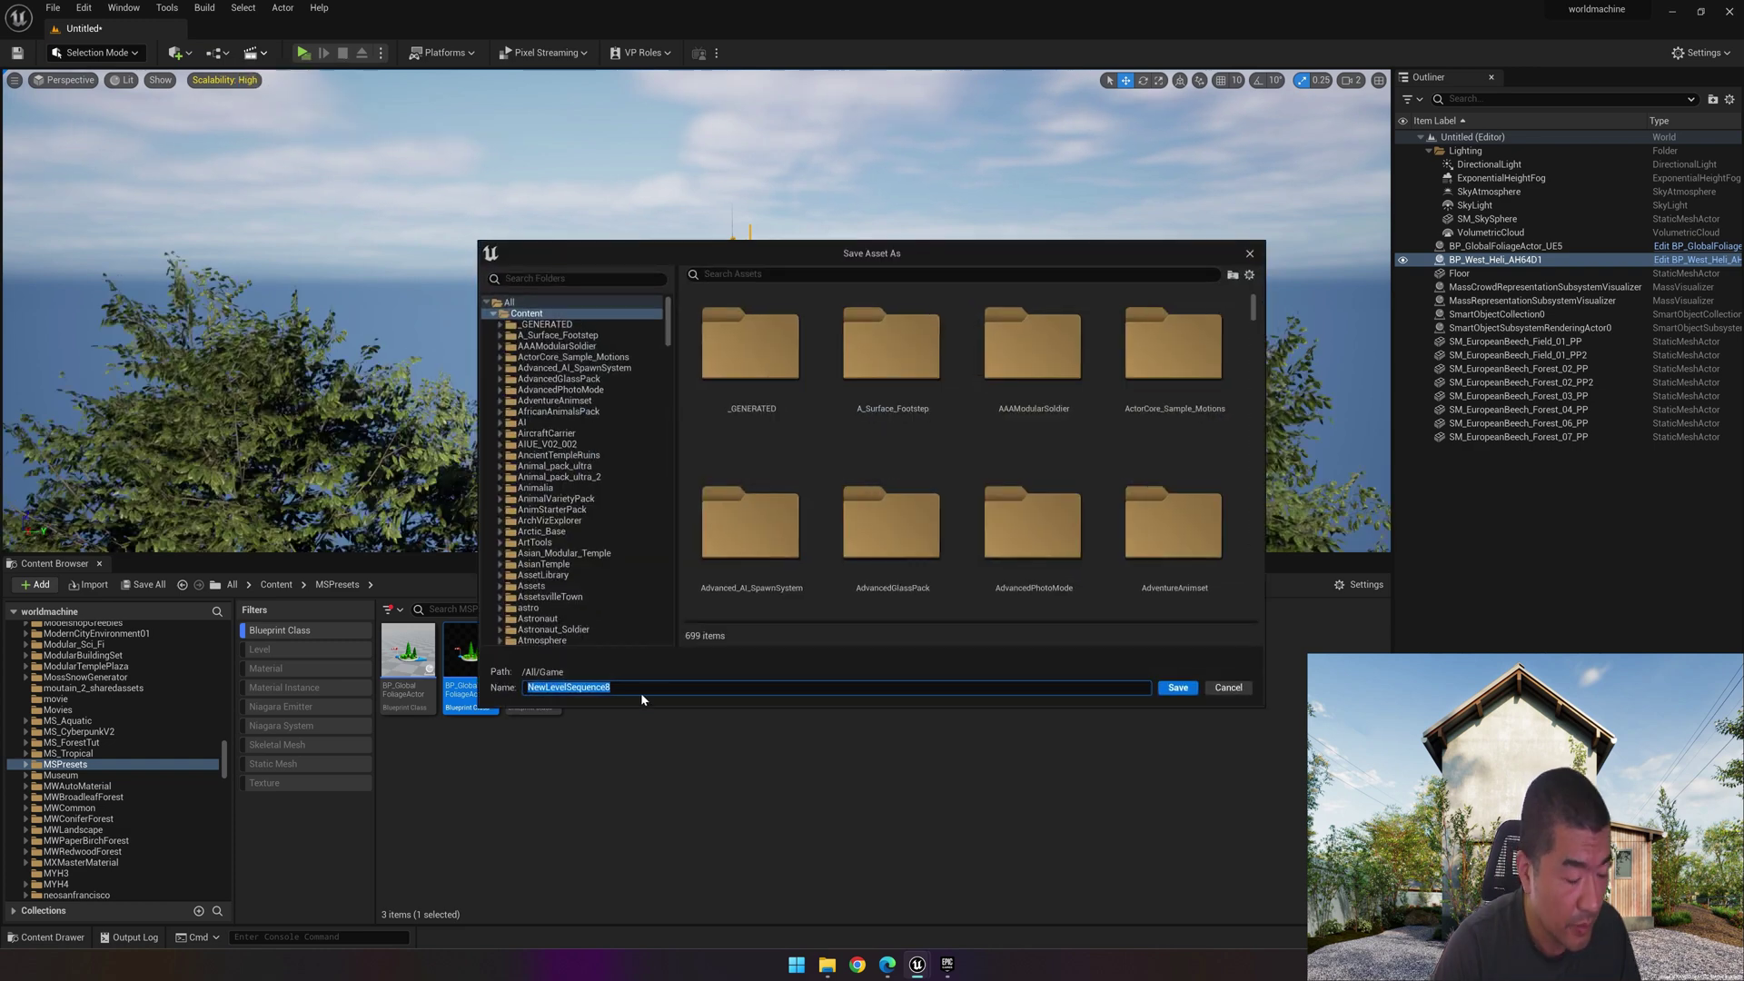
type("Anim_heli")
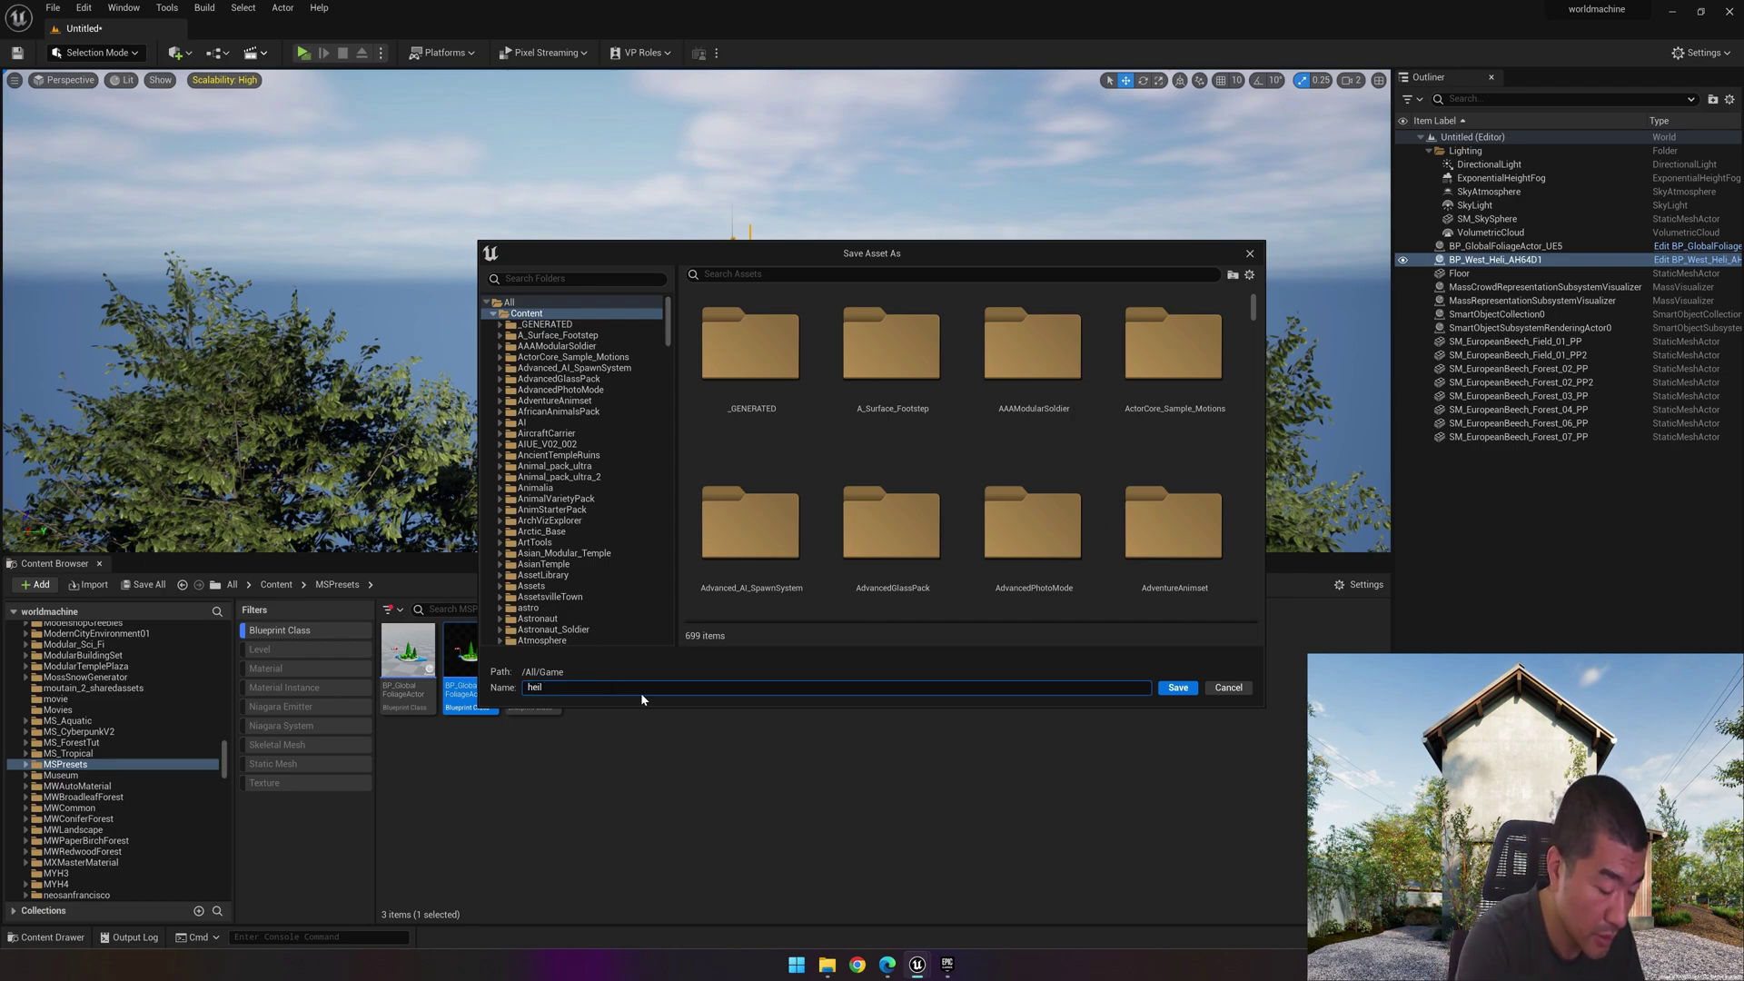
key("Return")
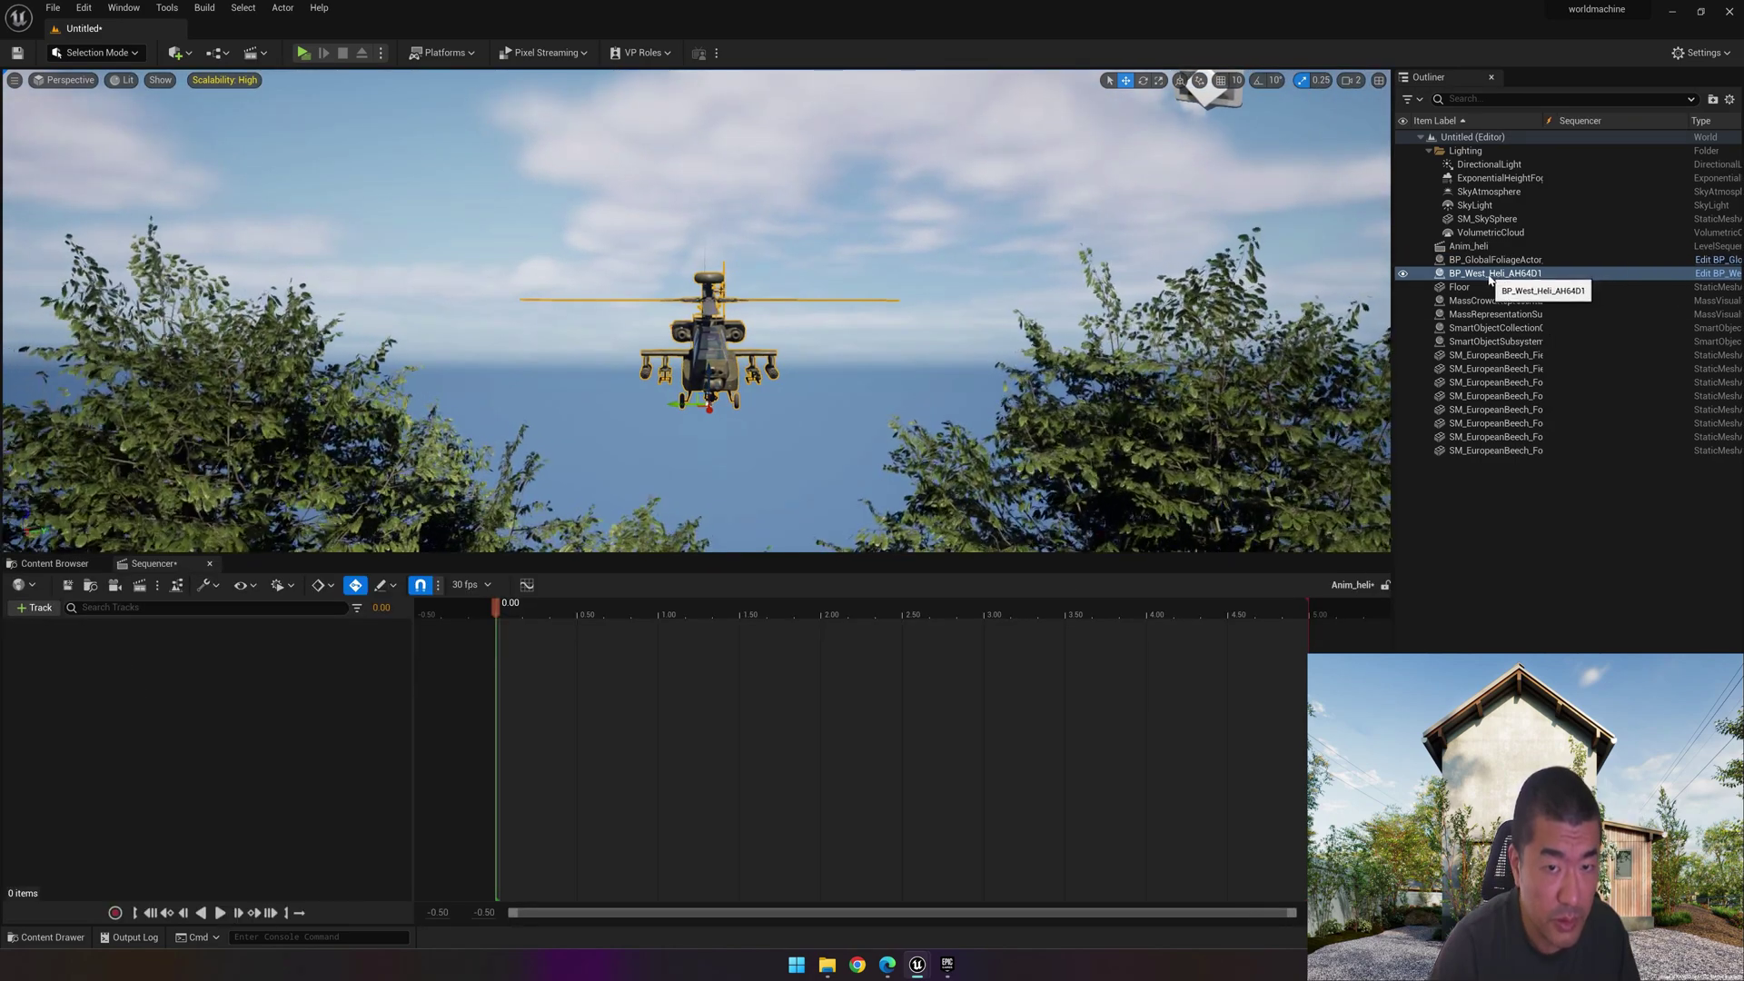
Step: Add the BP_West_Heli_AH64D1 helicopter to the Anim_heli sequence and give it a SkeletalMesh component track
left_click_drag(1485, 277, 1476, 286)
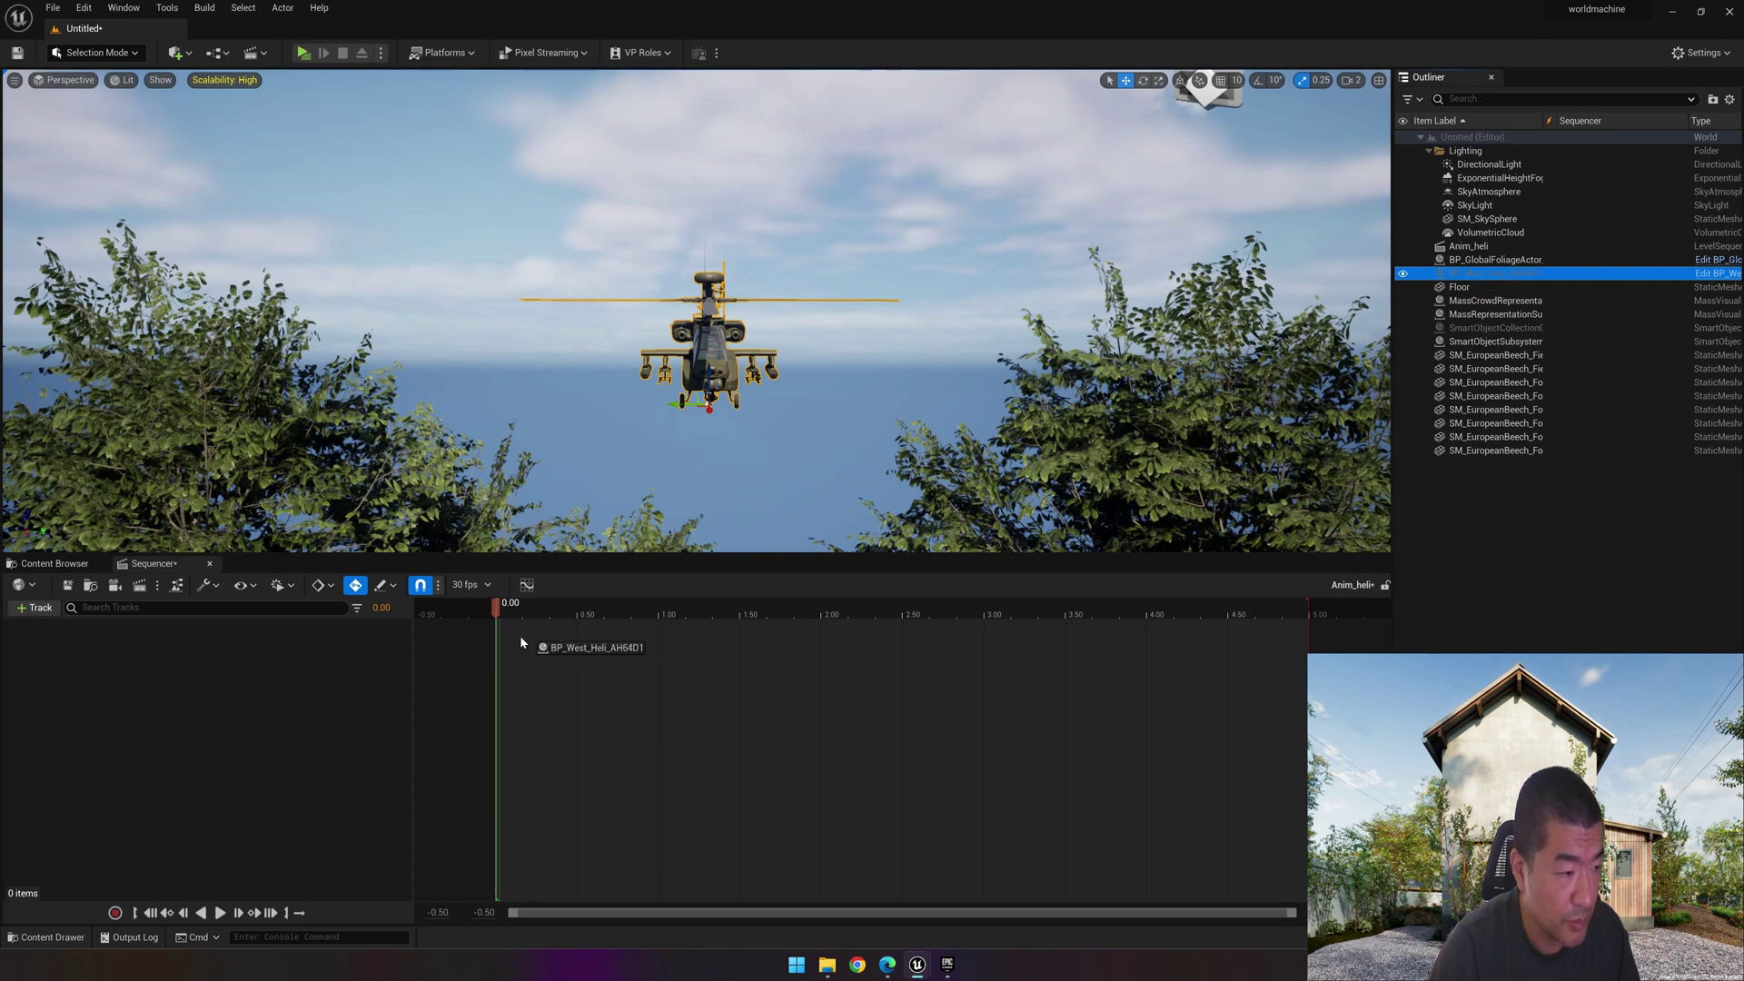
left_click_drag(201, 679, 200, 679)
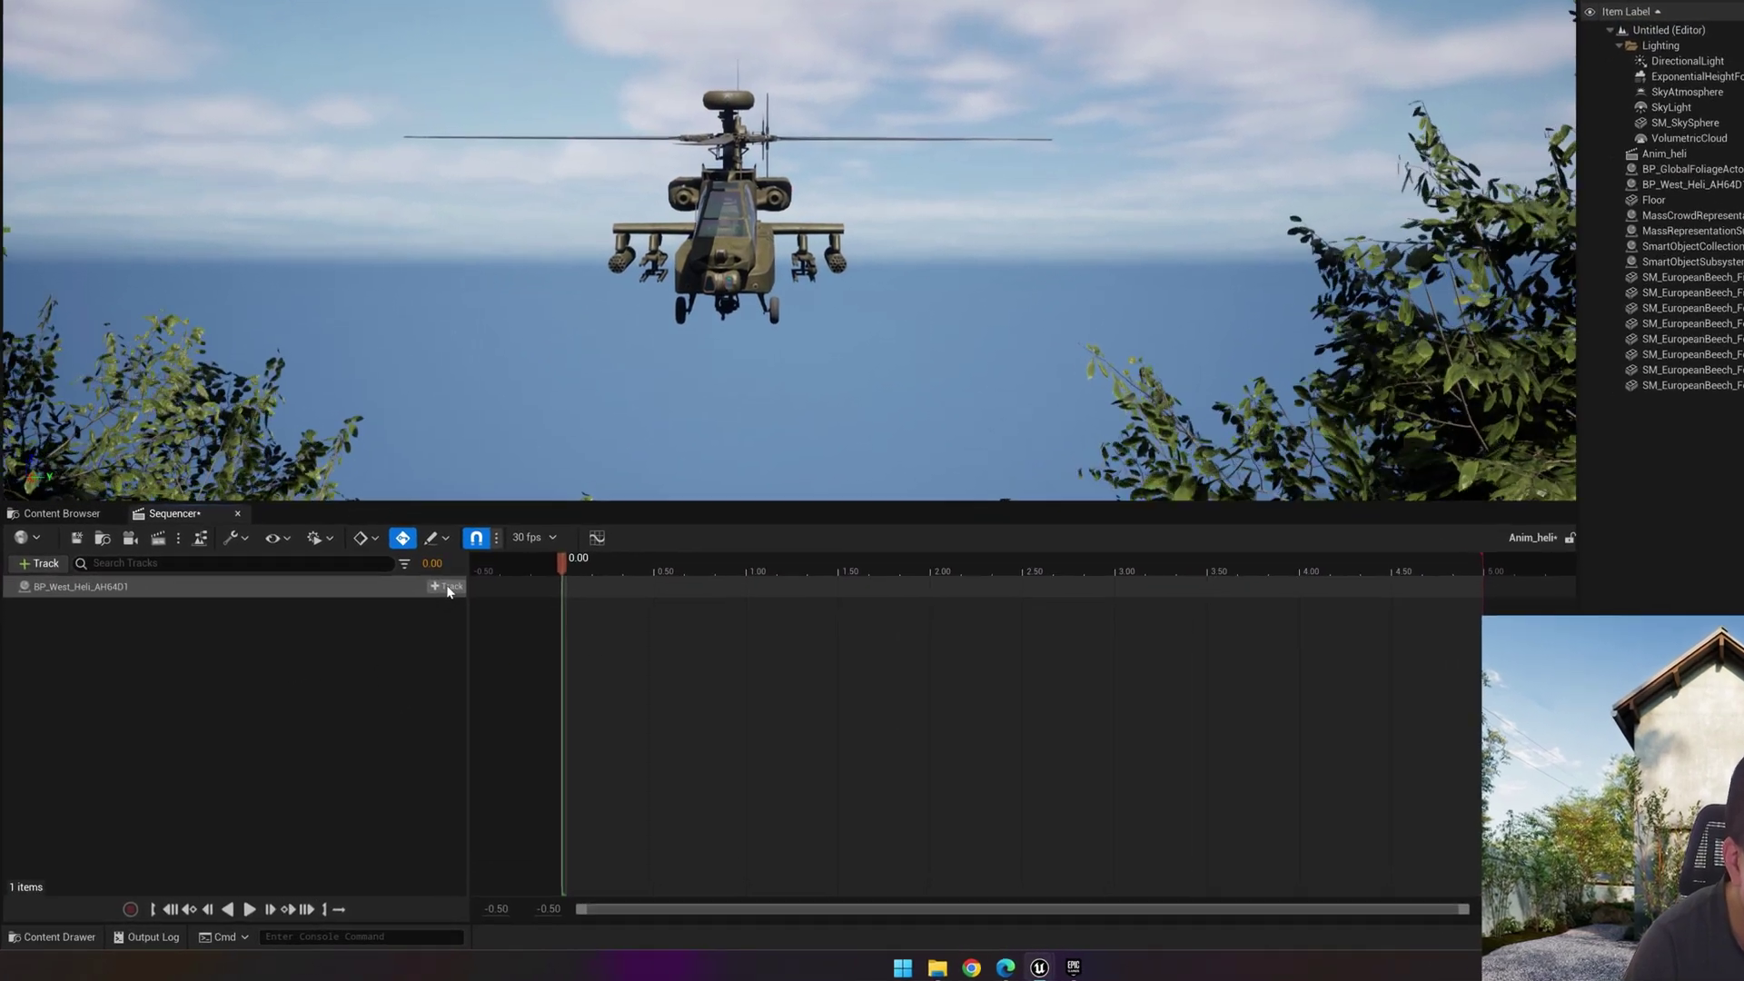
left_click(447, 588)
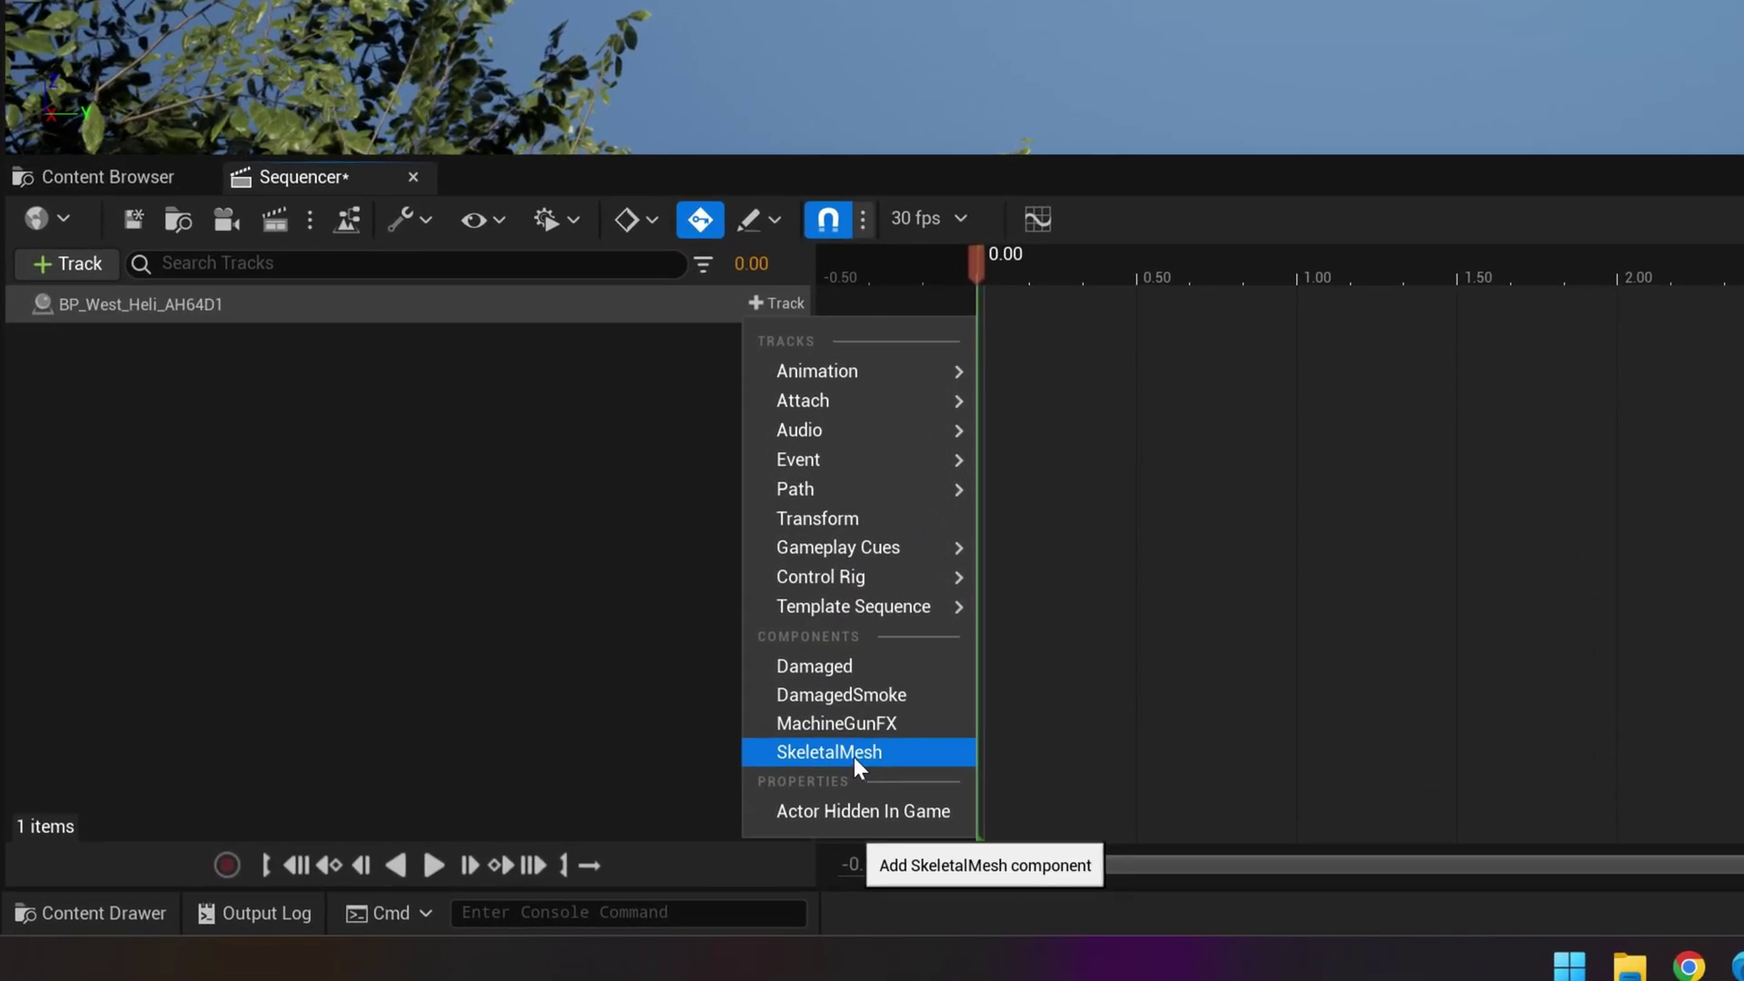
left_click(853, 754)
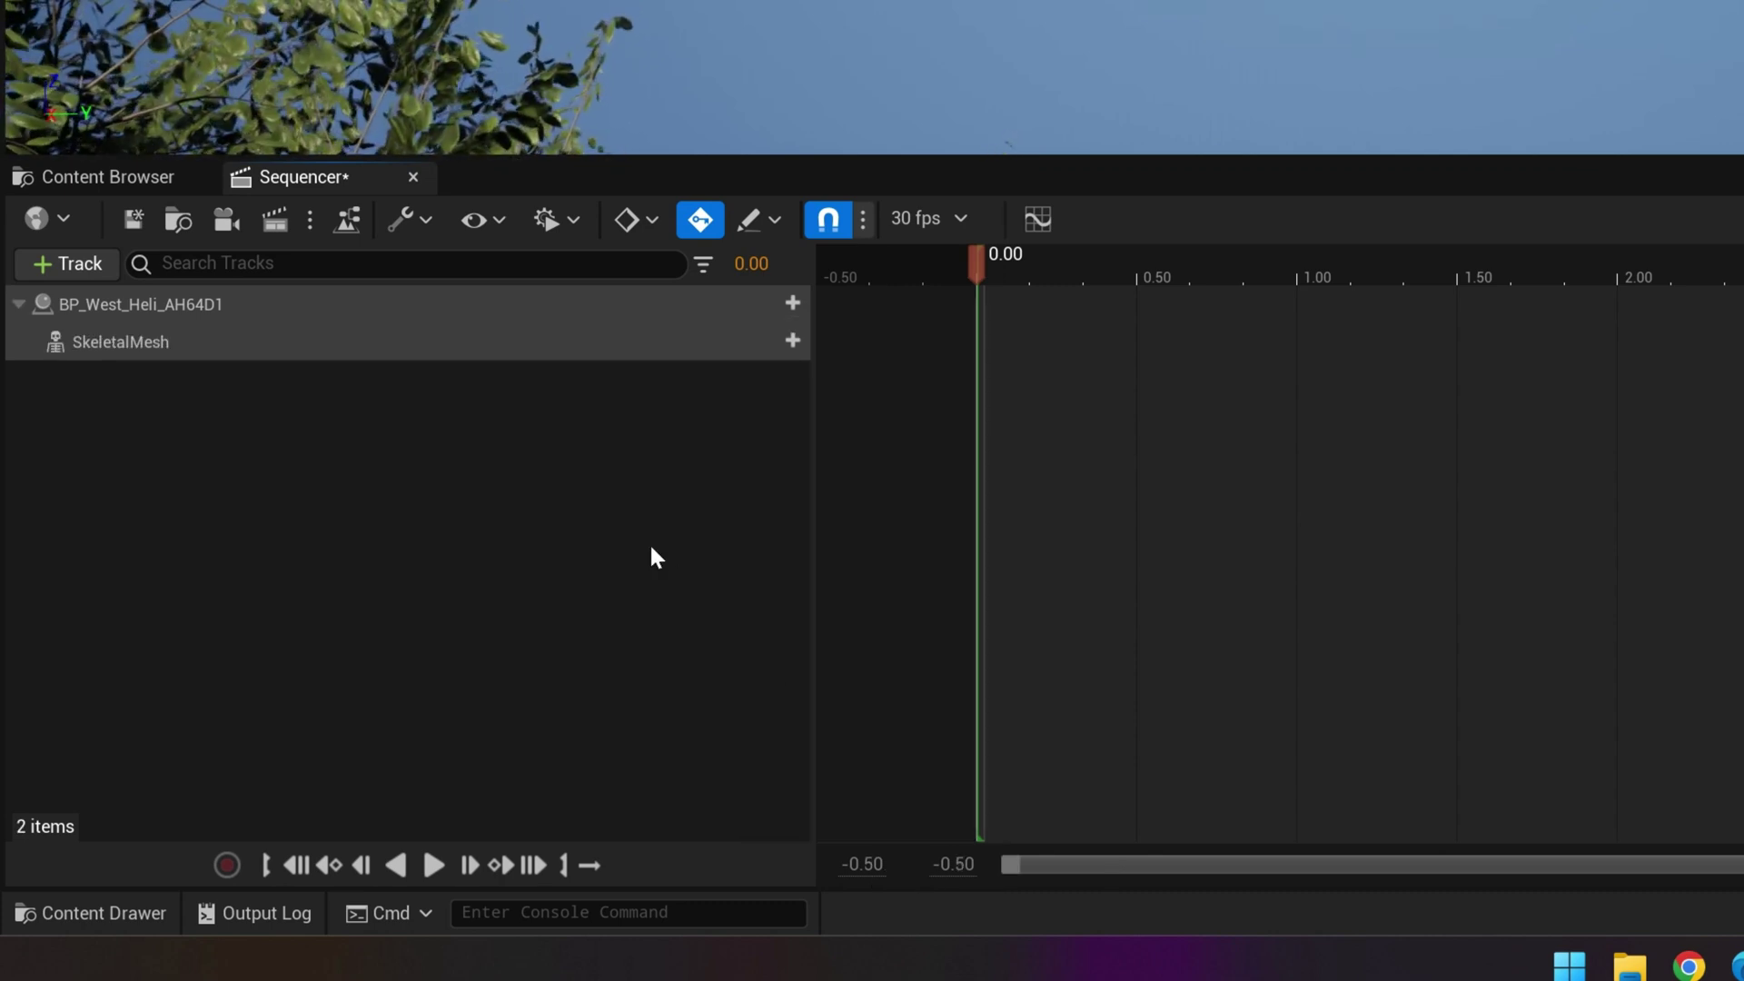
Step: Add the anim instance 'ABP_West_Heli_AH64D_C_0' as a track under the helicopter's SkeletalMesh
left_click(254, 361)
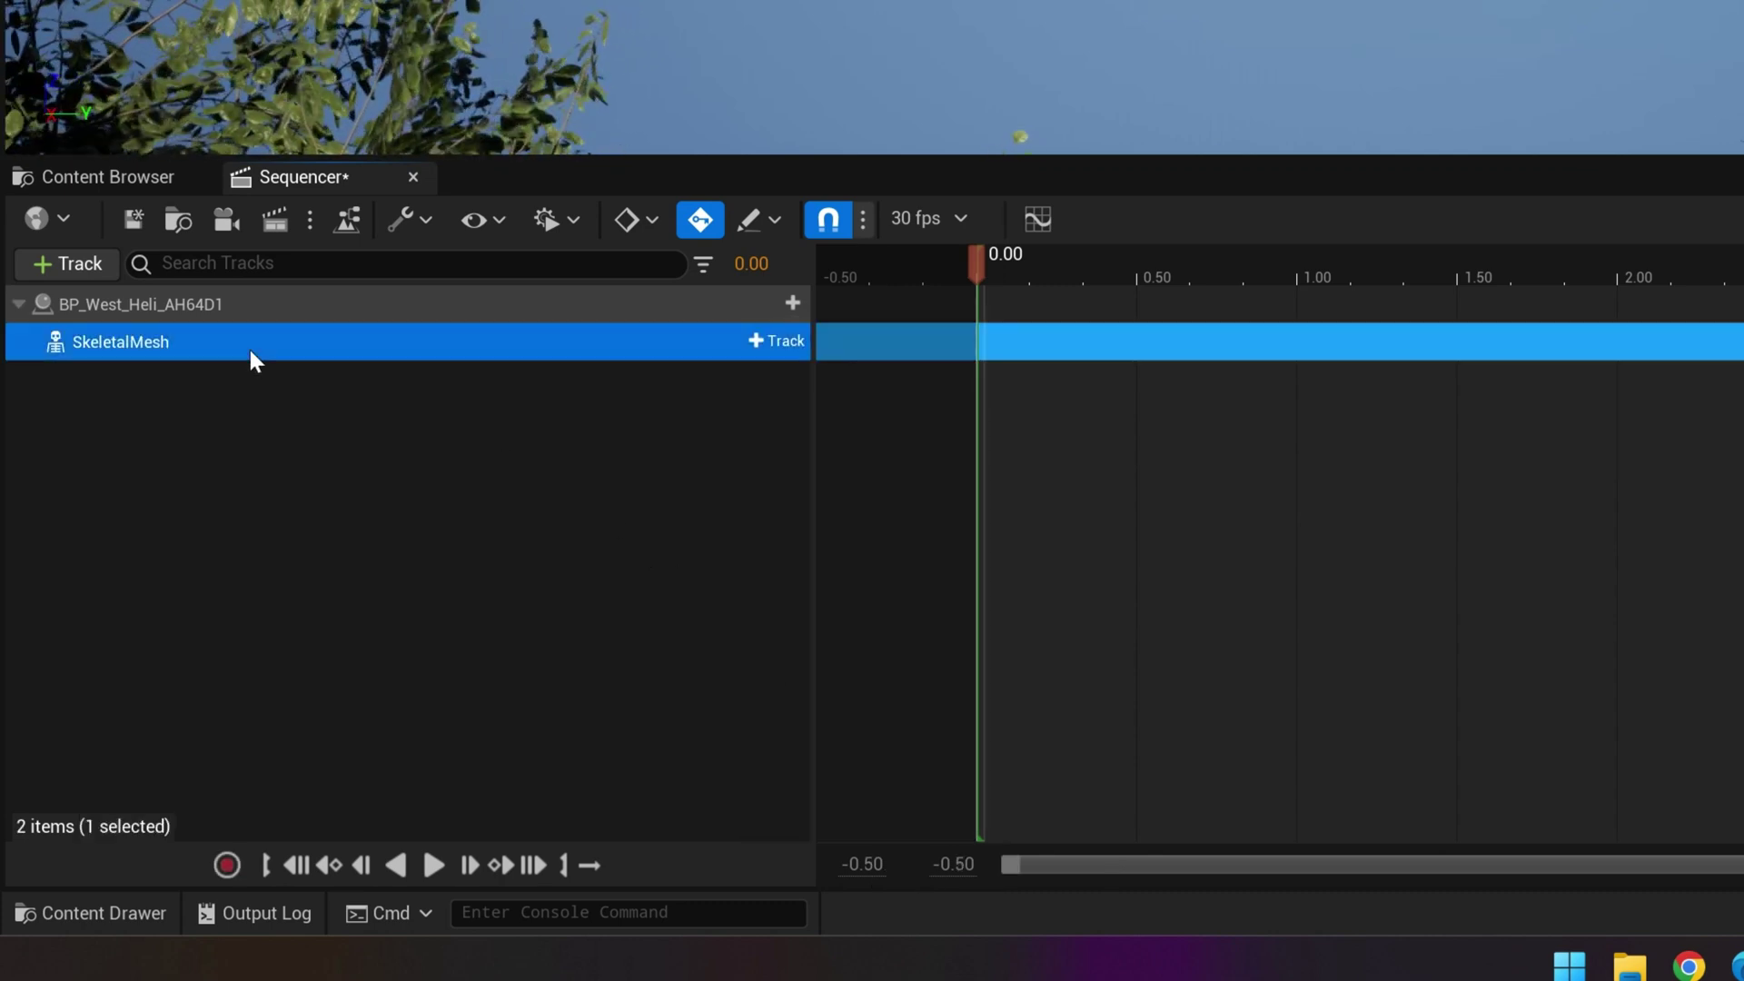
left_click(738, 408)
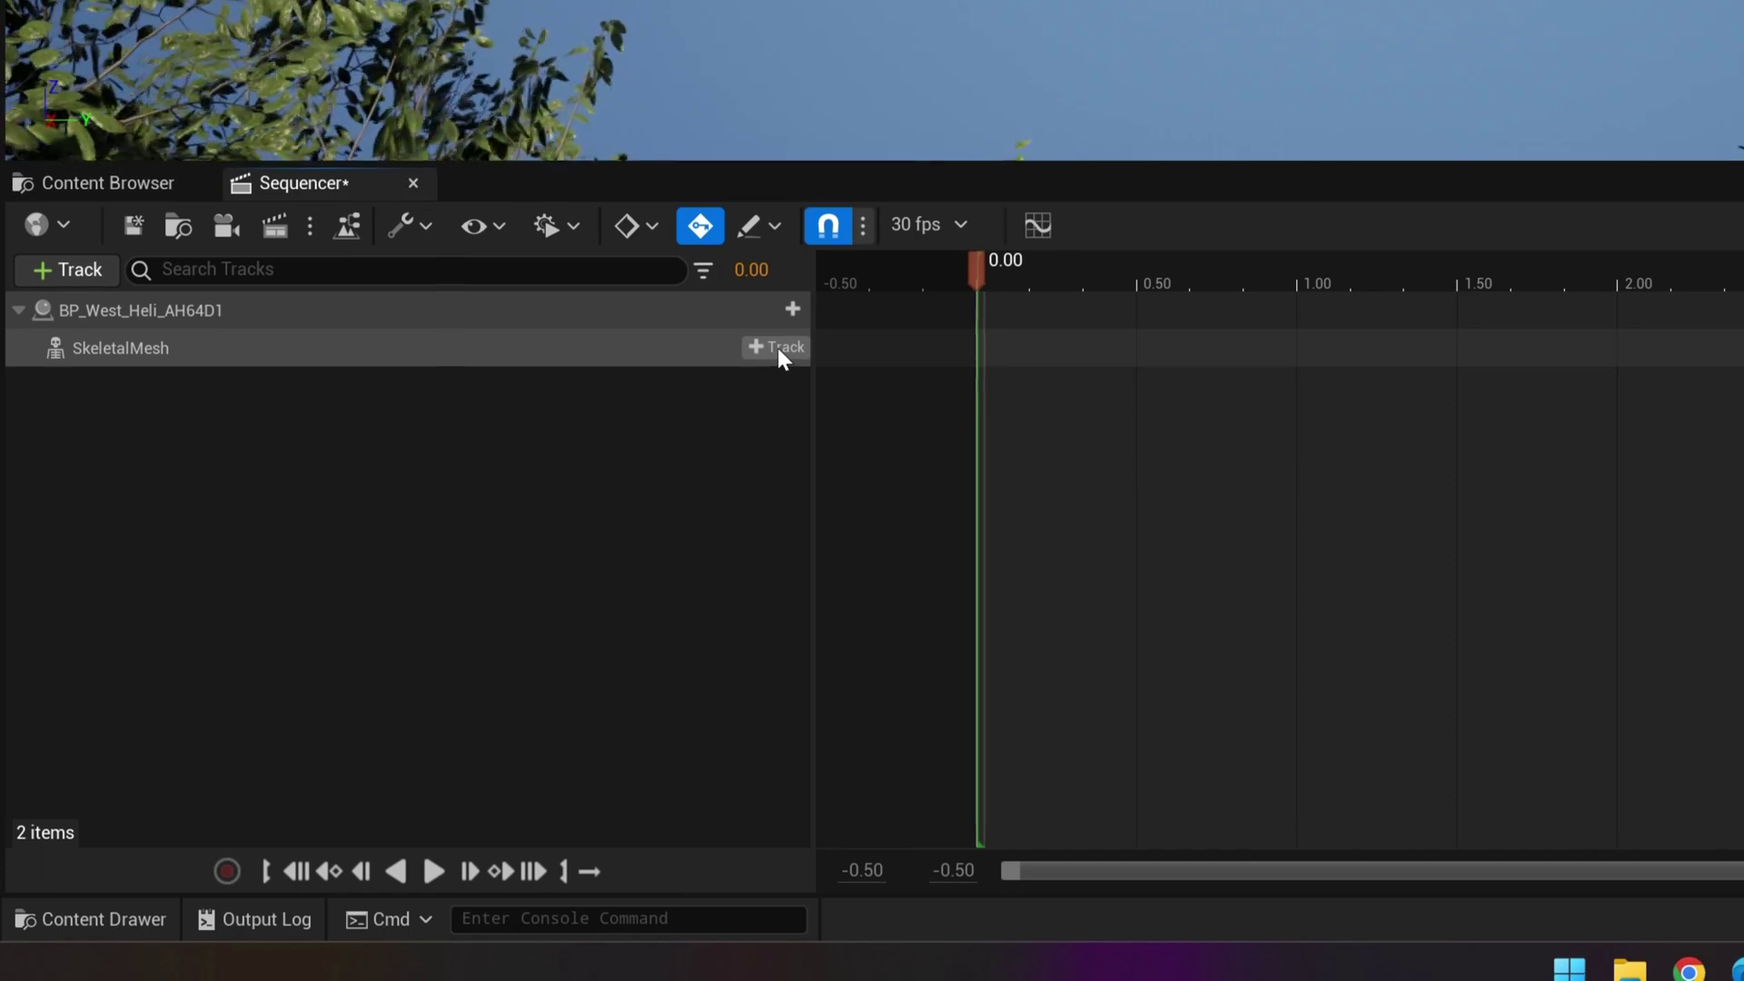
left_click(780, 348)
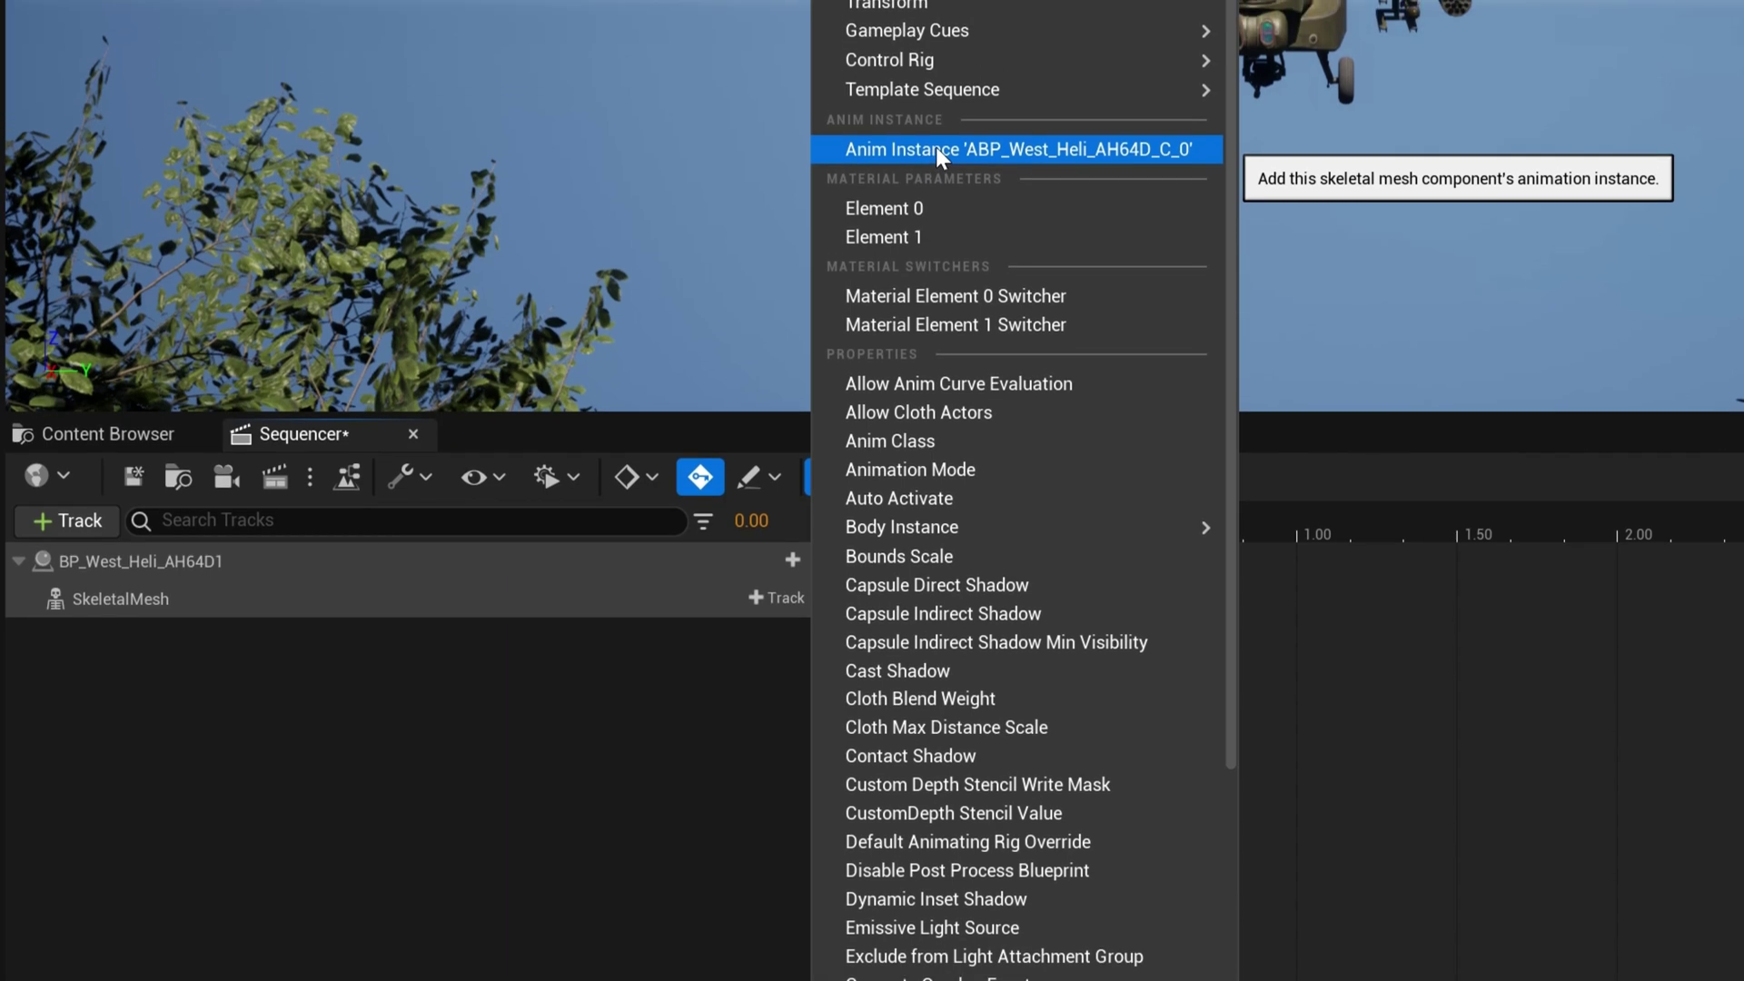
left_click(936, 148)
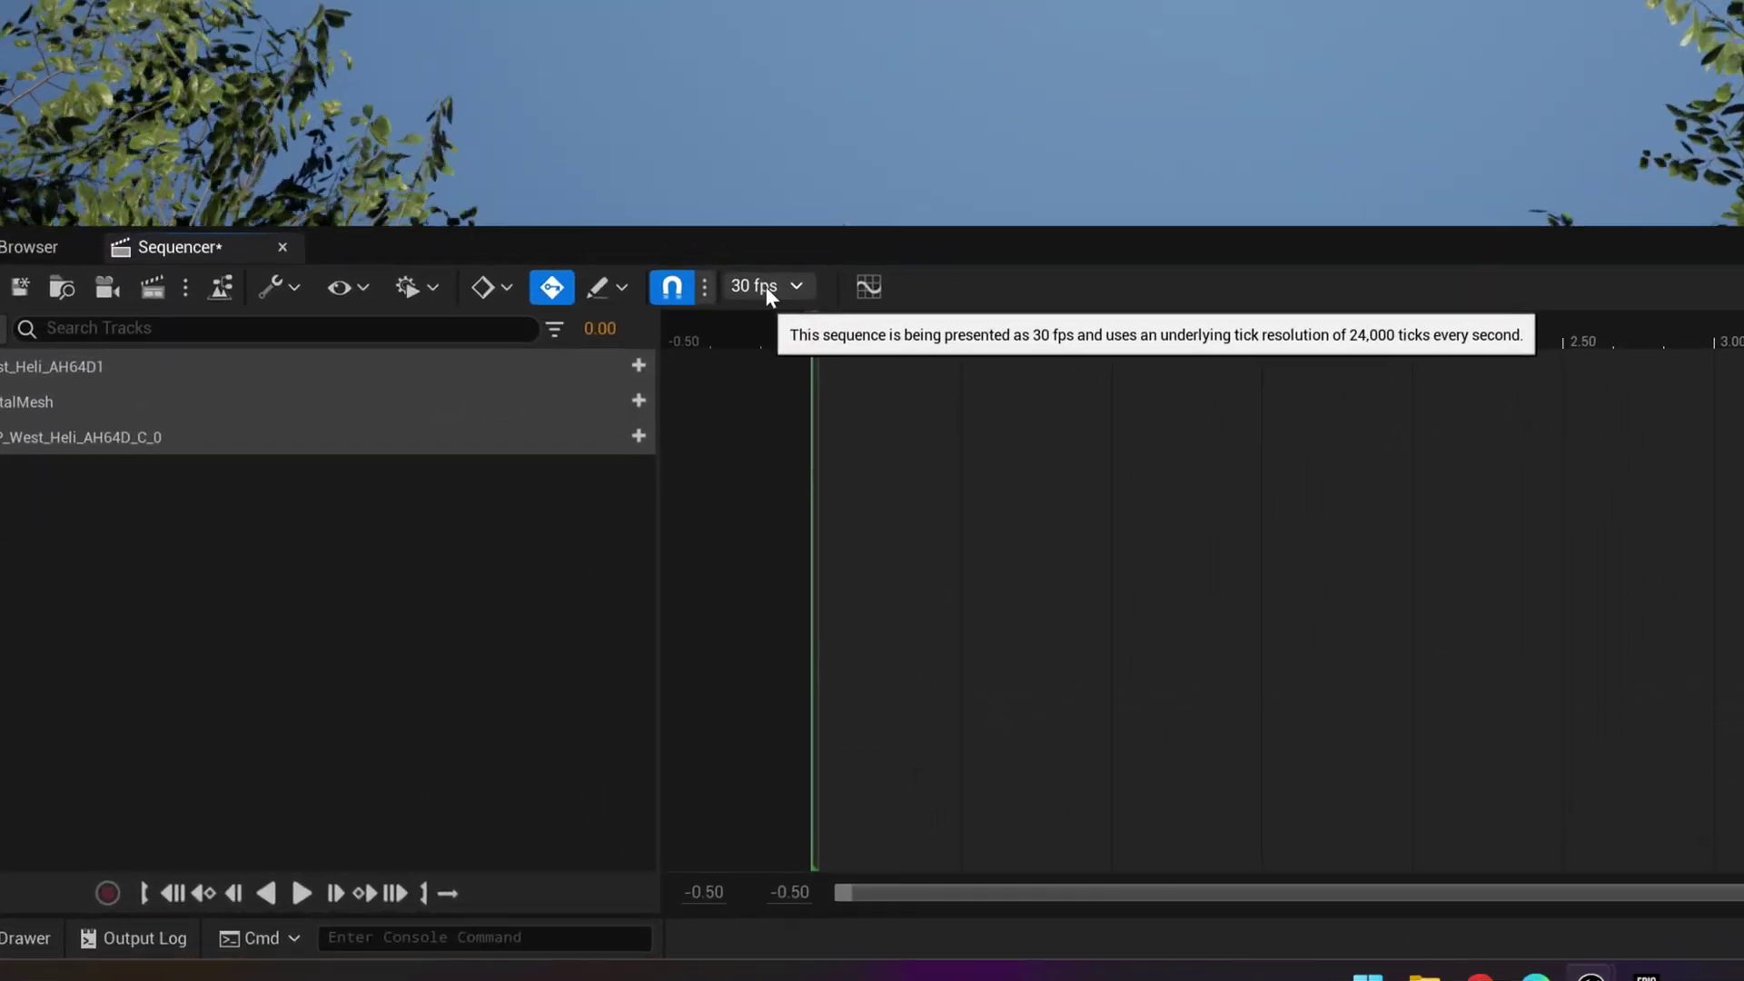
Step: Set the sequence's time display to Seconds
left_click(499, 555)
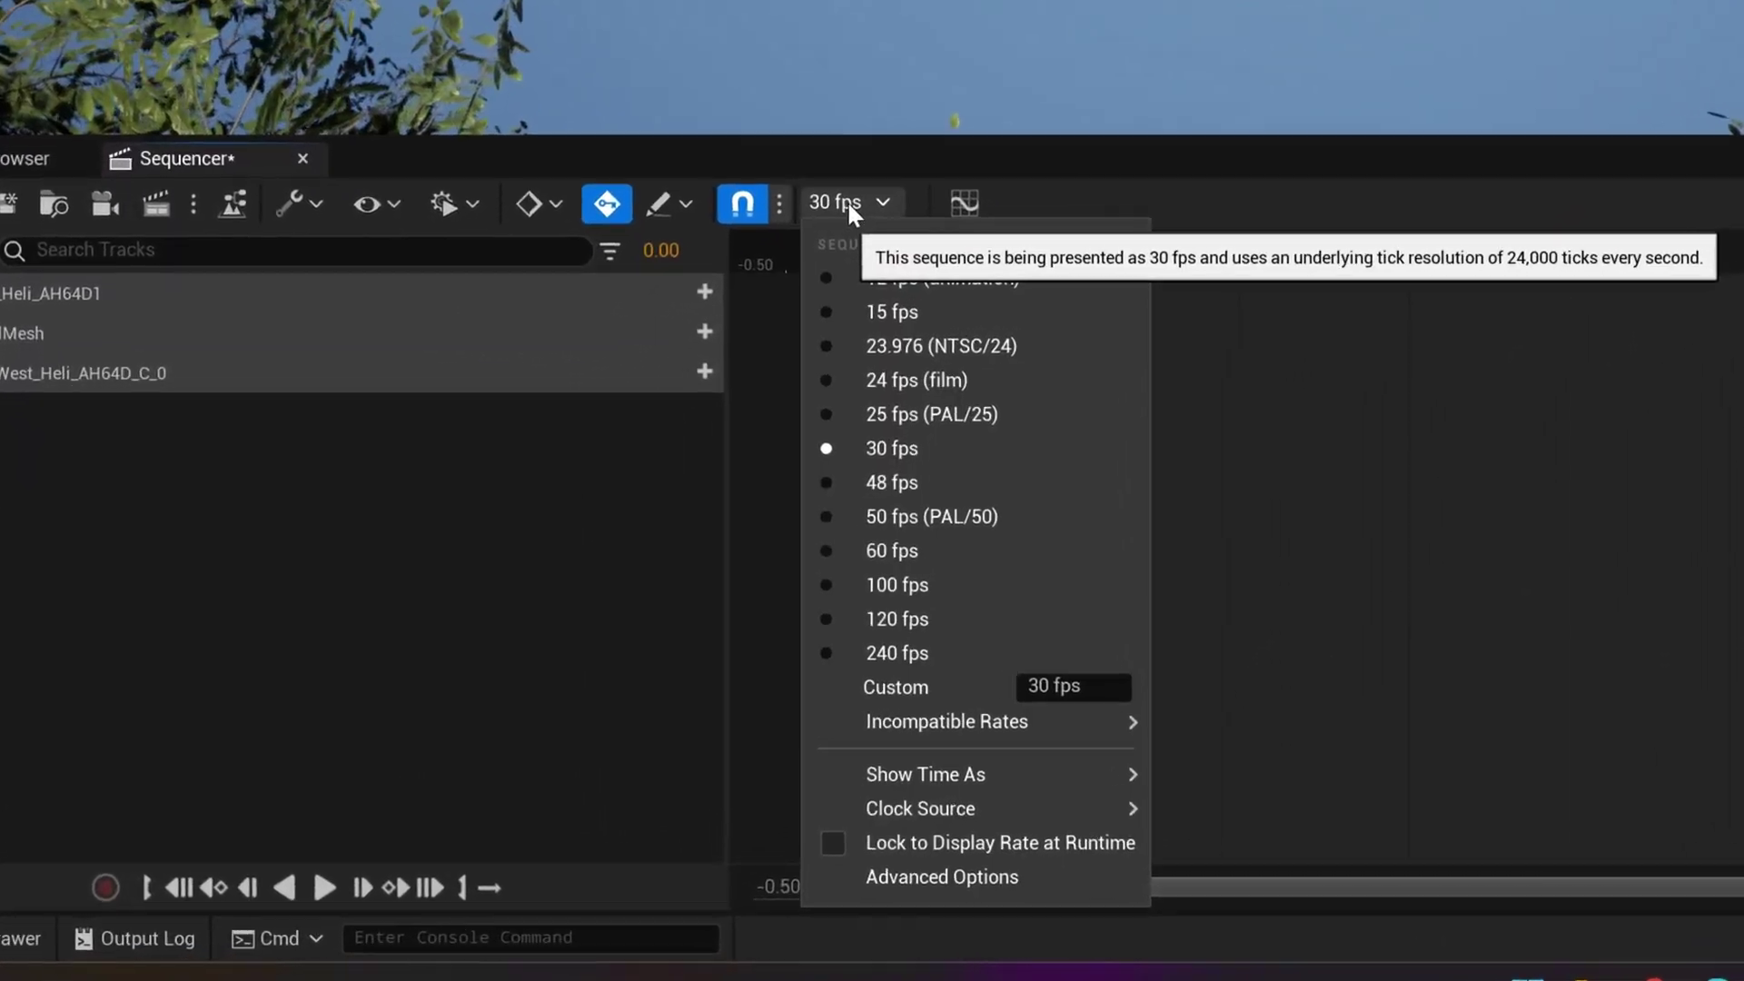
mouse_move(1089, 780)
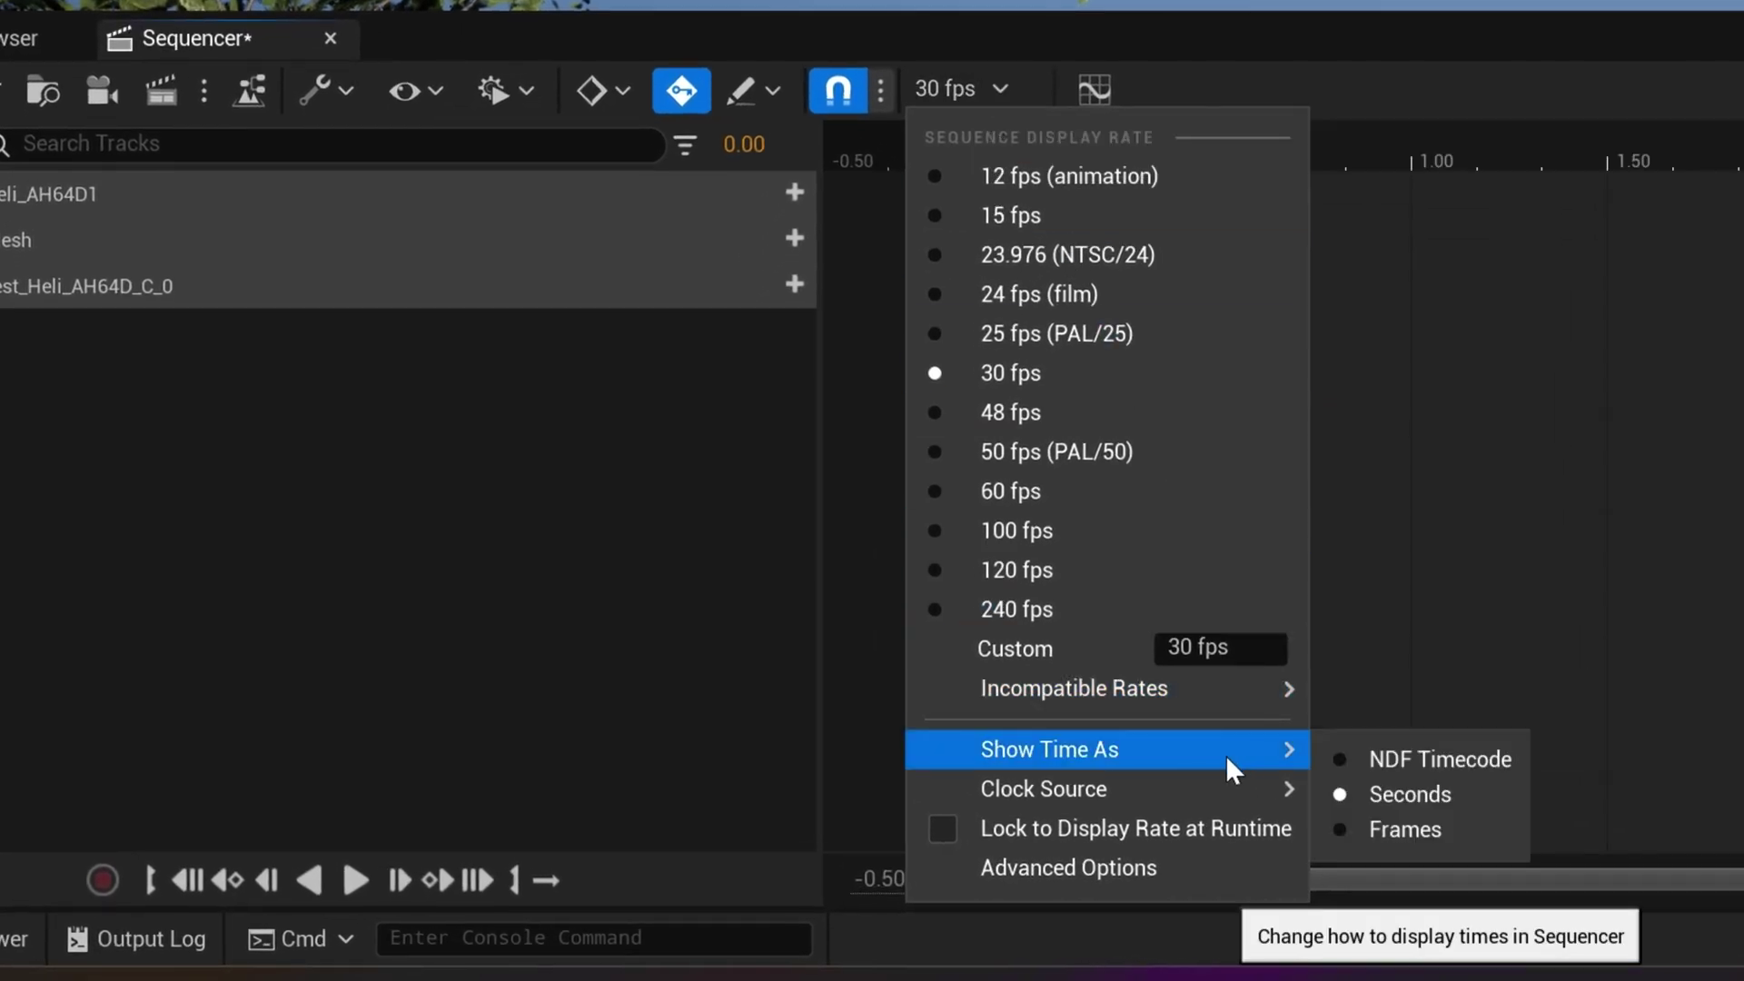
left_click(1391, 794)
Step: Extend the sequence's playback range to 20 seconds and return the playhead to 0.00
left_click(743, 144)
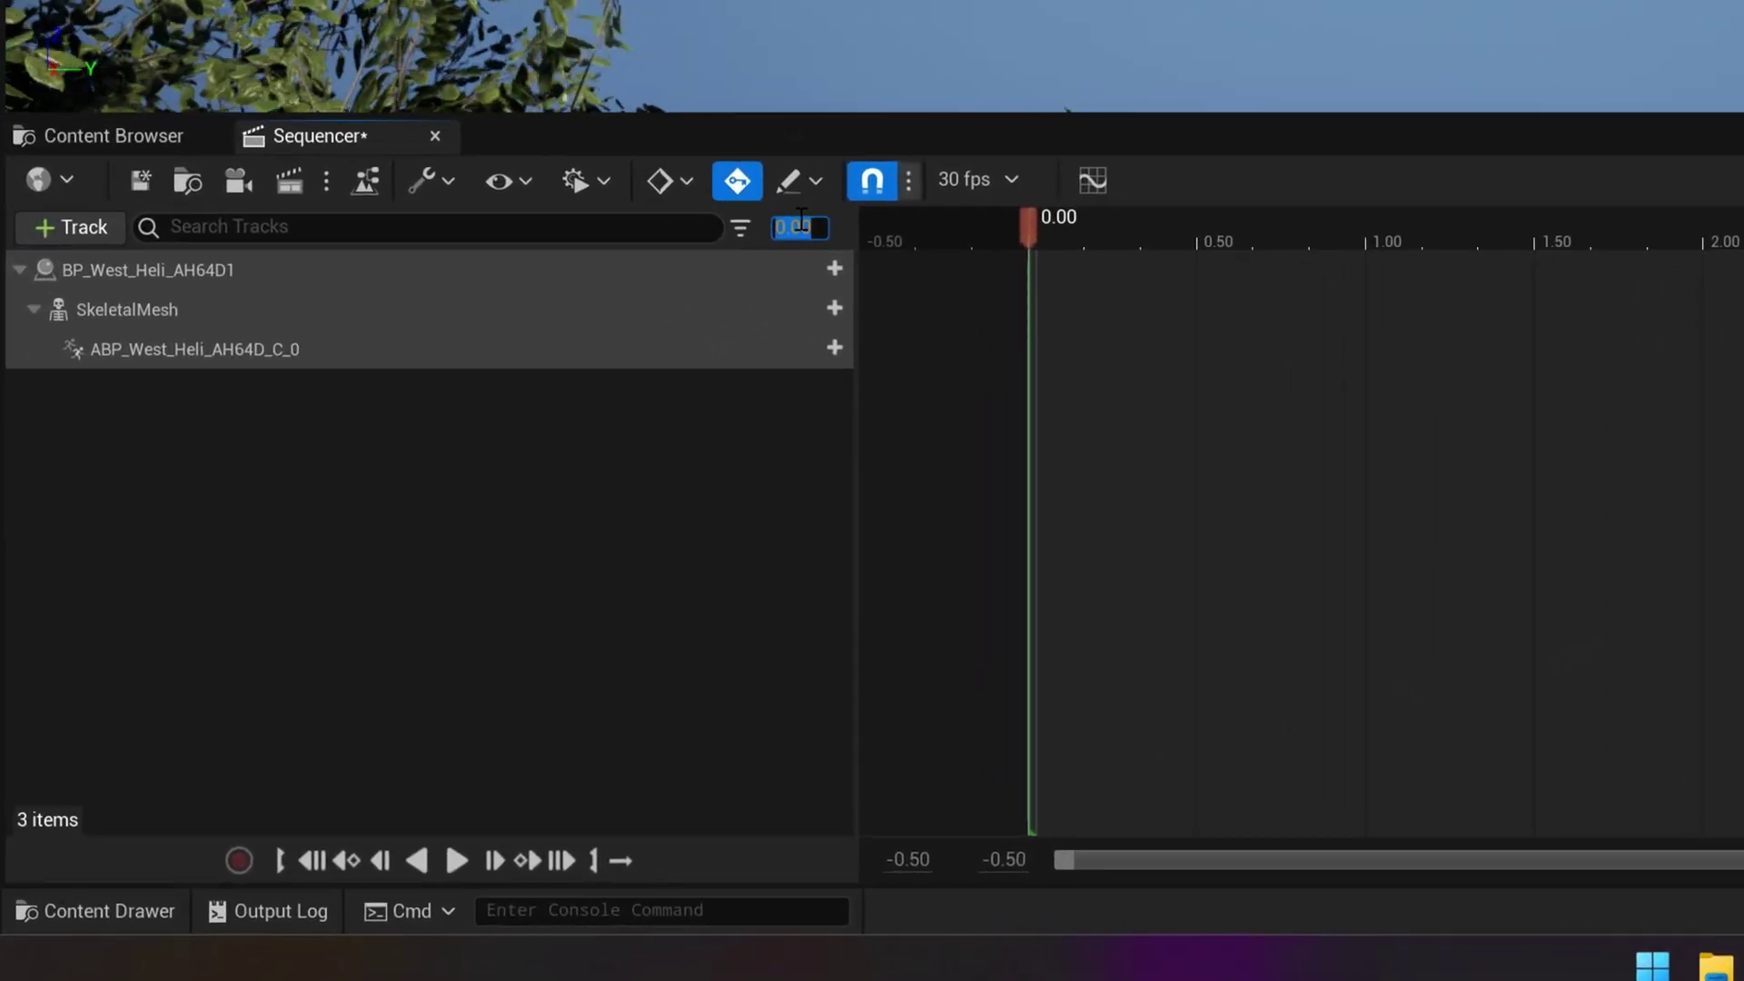
type("20")
key("Return")
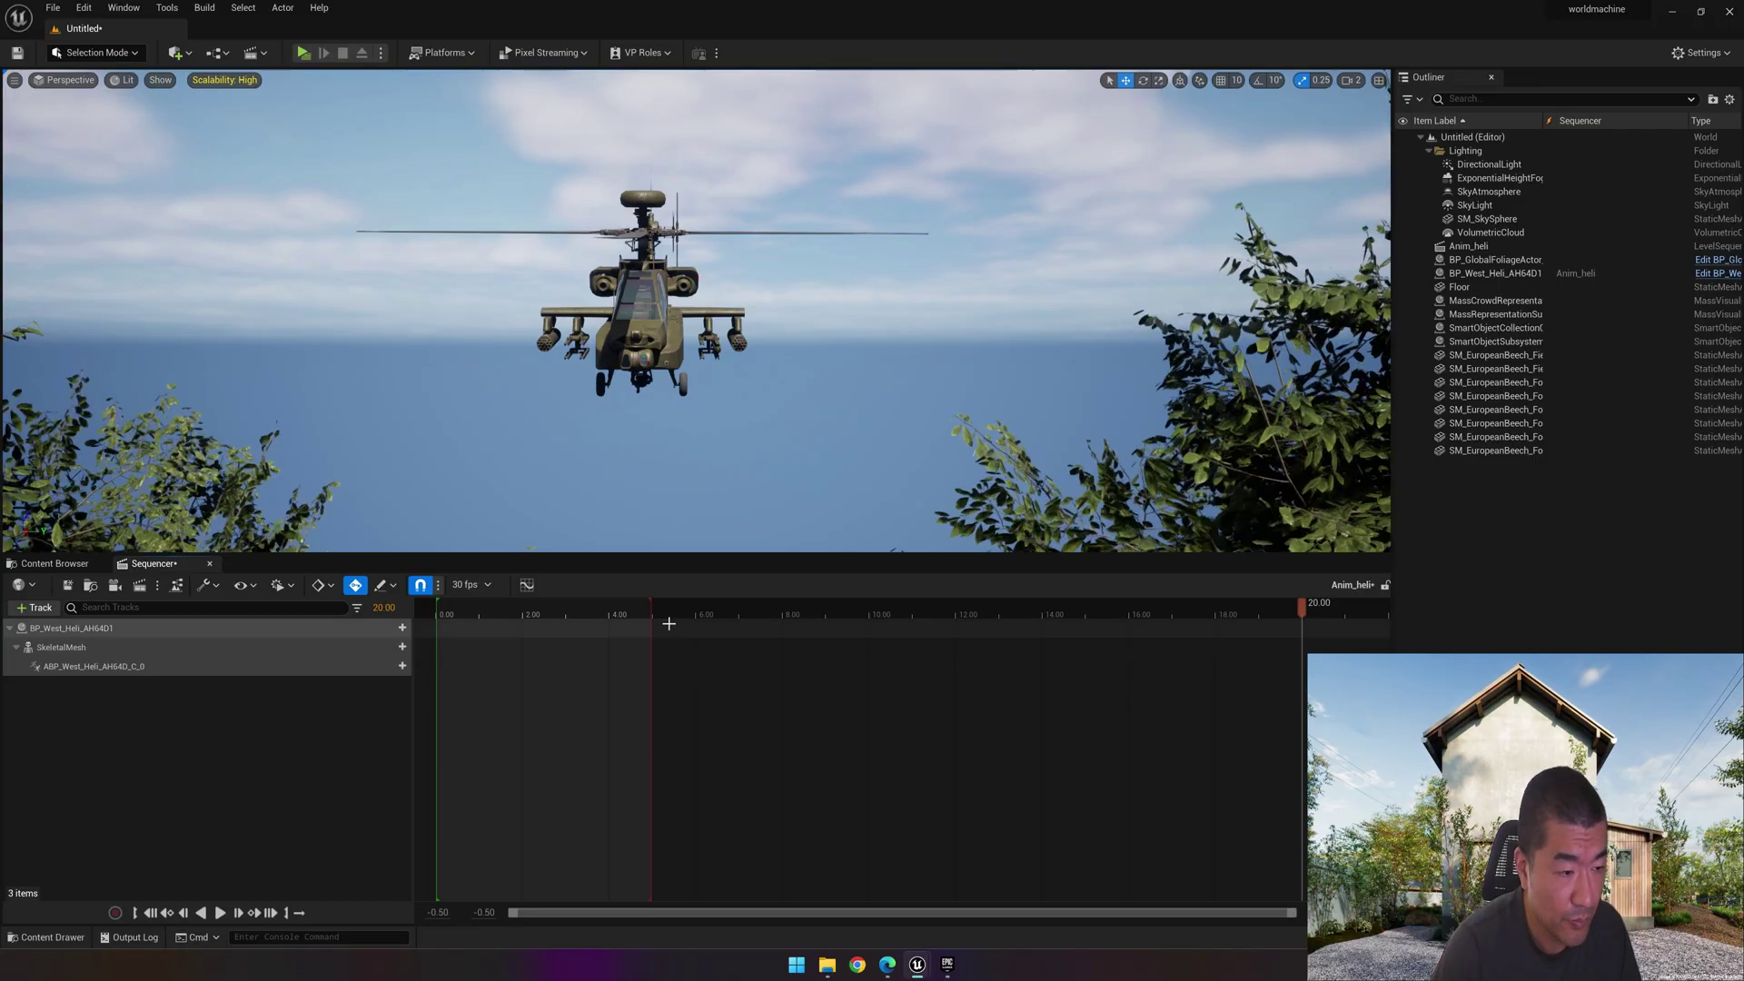
left_click_drag(648, 606, 1310, 619)
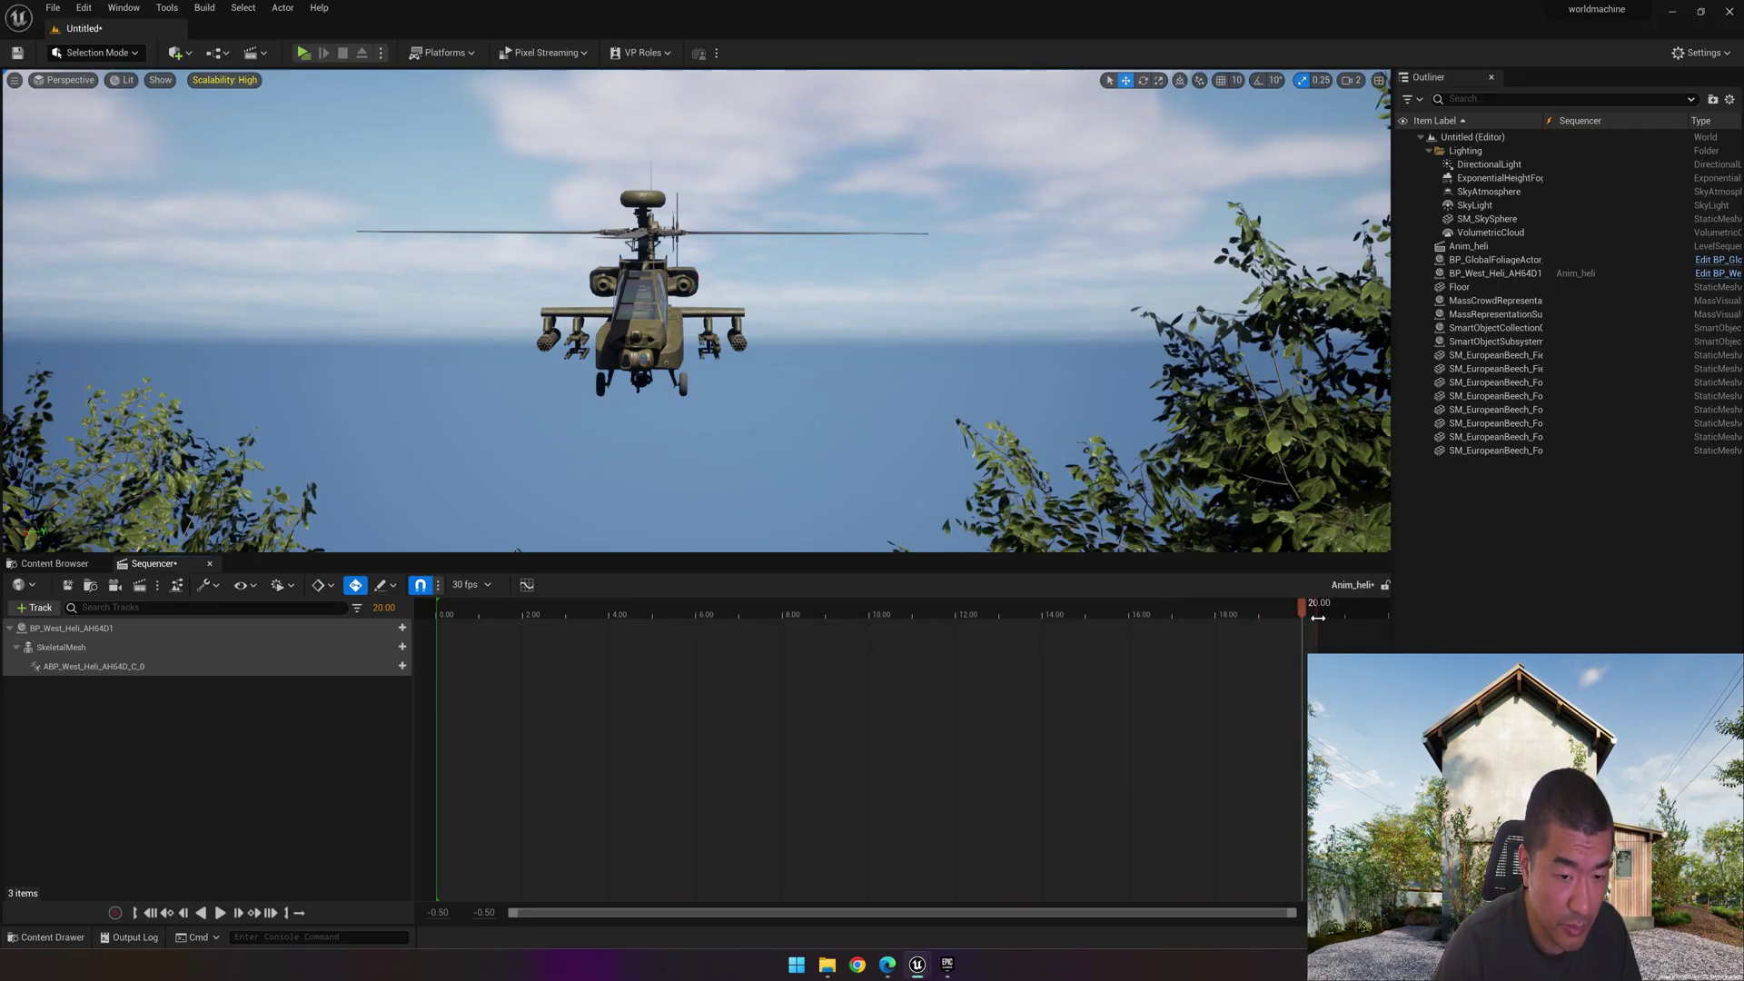
left_click_drag(522, 611, 441, 612)
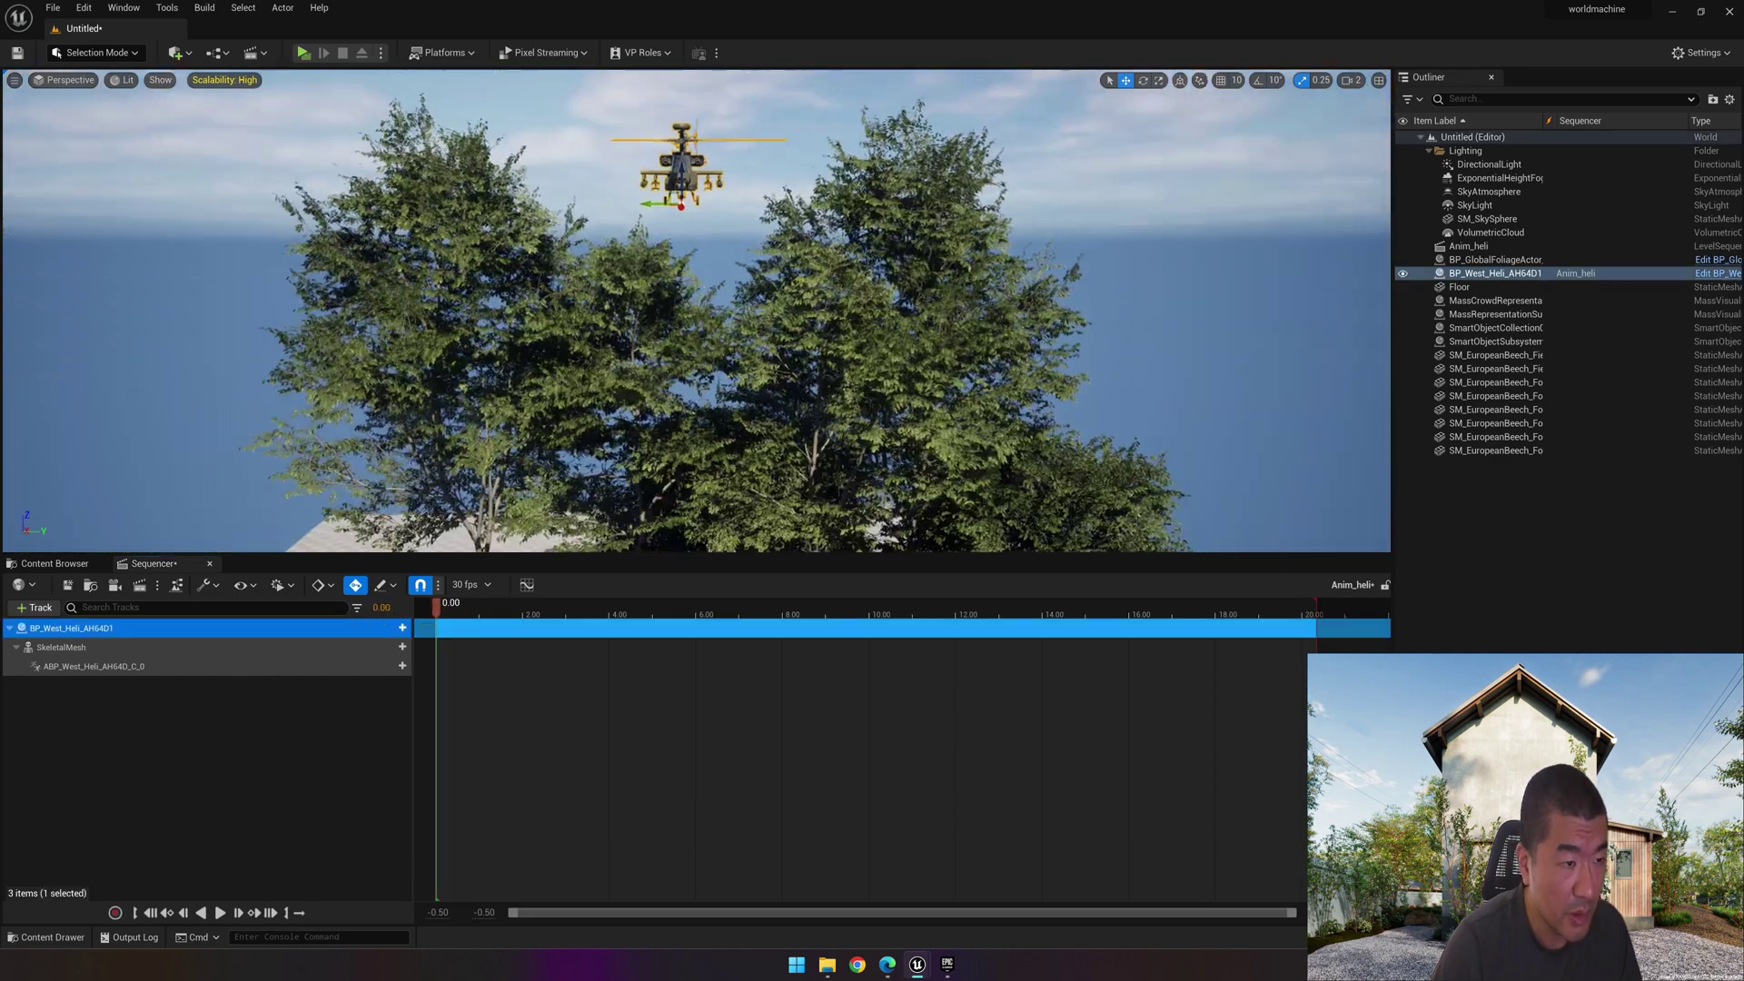
Step: Lower the helicopter vertically so that it sits hidden down among the beech trees
scroll(695, 311, "down", 3)
left_click_drag(683, 184, 697, 442)
mouse_move(697, 442)
right_mouse_down()
mouse_move(697, 469)
mouse_move(695, 410)
right_mouse_up()
key("w")
left_click_drag(695, 336, 742, 298, "shift")
key("s")
mouse_move(747, 272)
right_mouse_down()
mouse_move(750, 300)
mouse_move(747, 271)
right_mouse_up()
left_click_drag(747, 272, 747, 239)
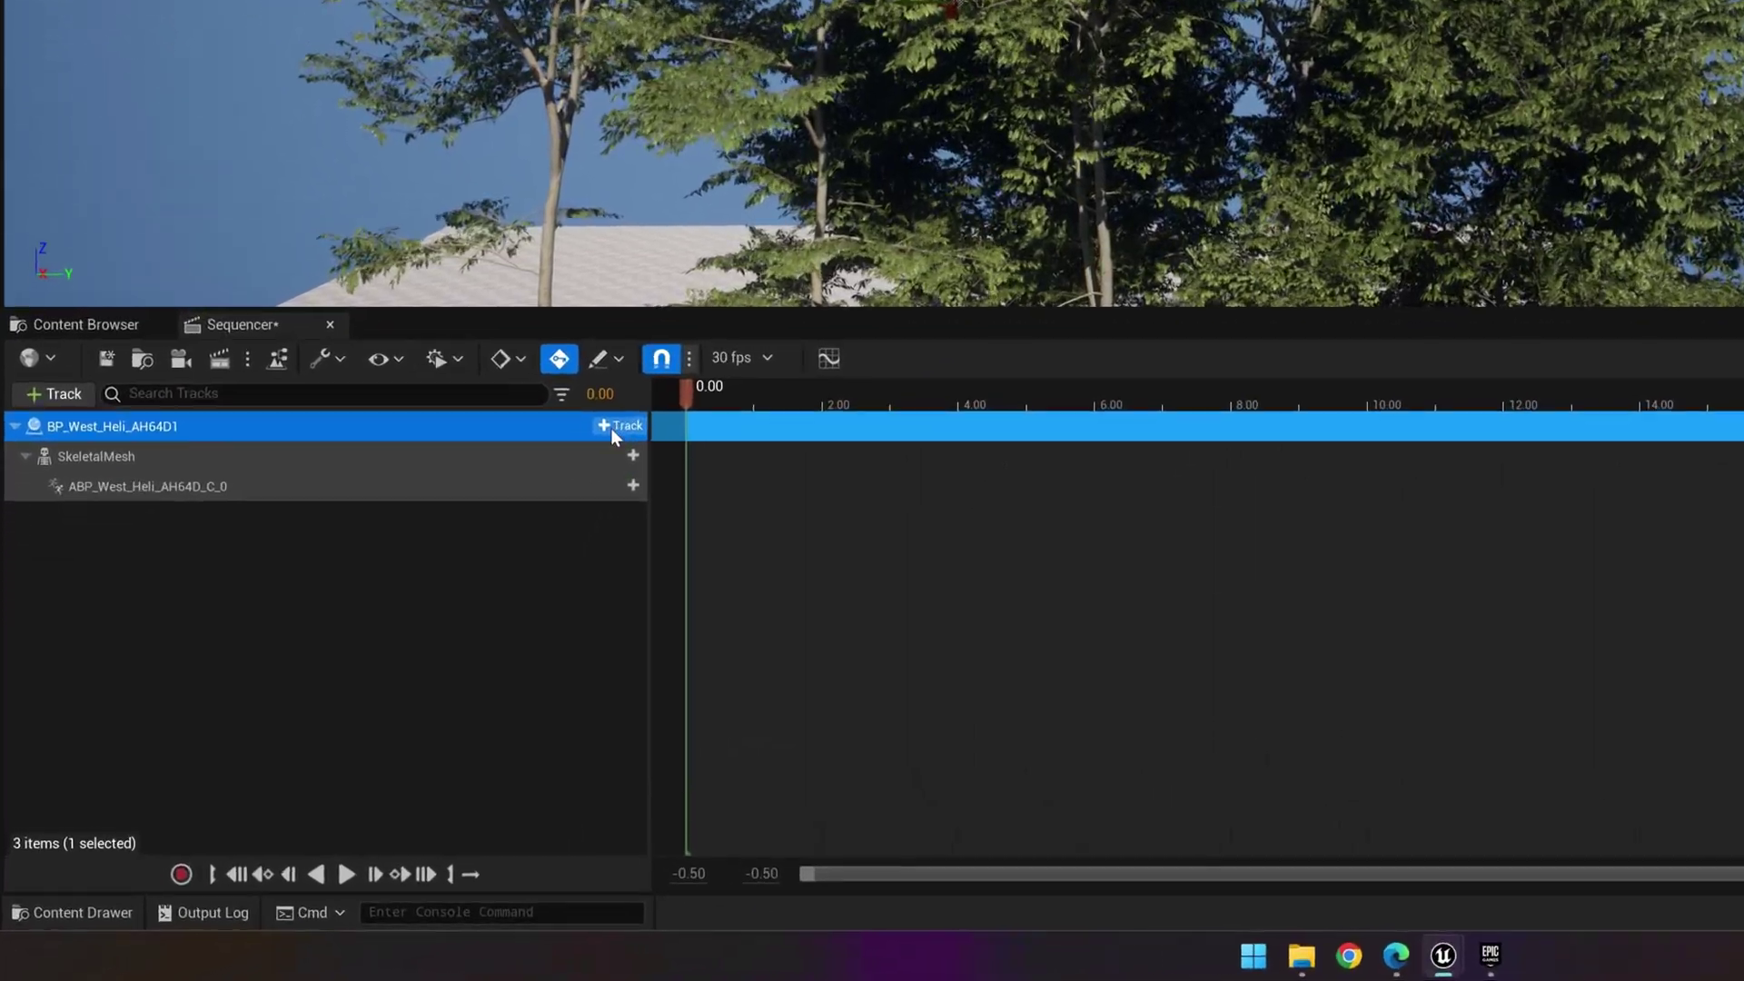
Step: Add a Transform track keyed at the helicopter's low start position, and raise the helicopter above the trees at 2.9333 seconds
left_click(391, 628)
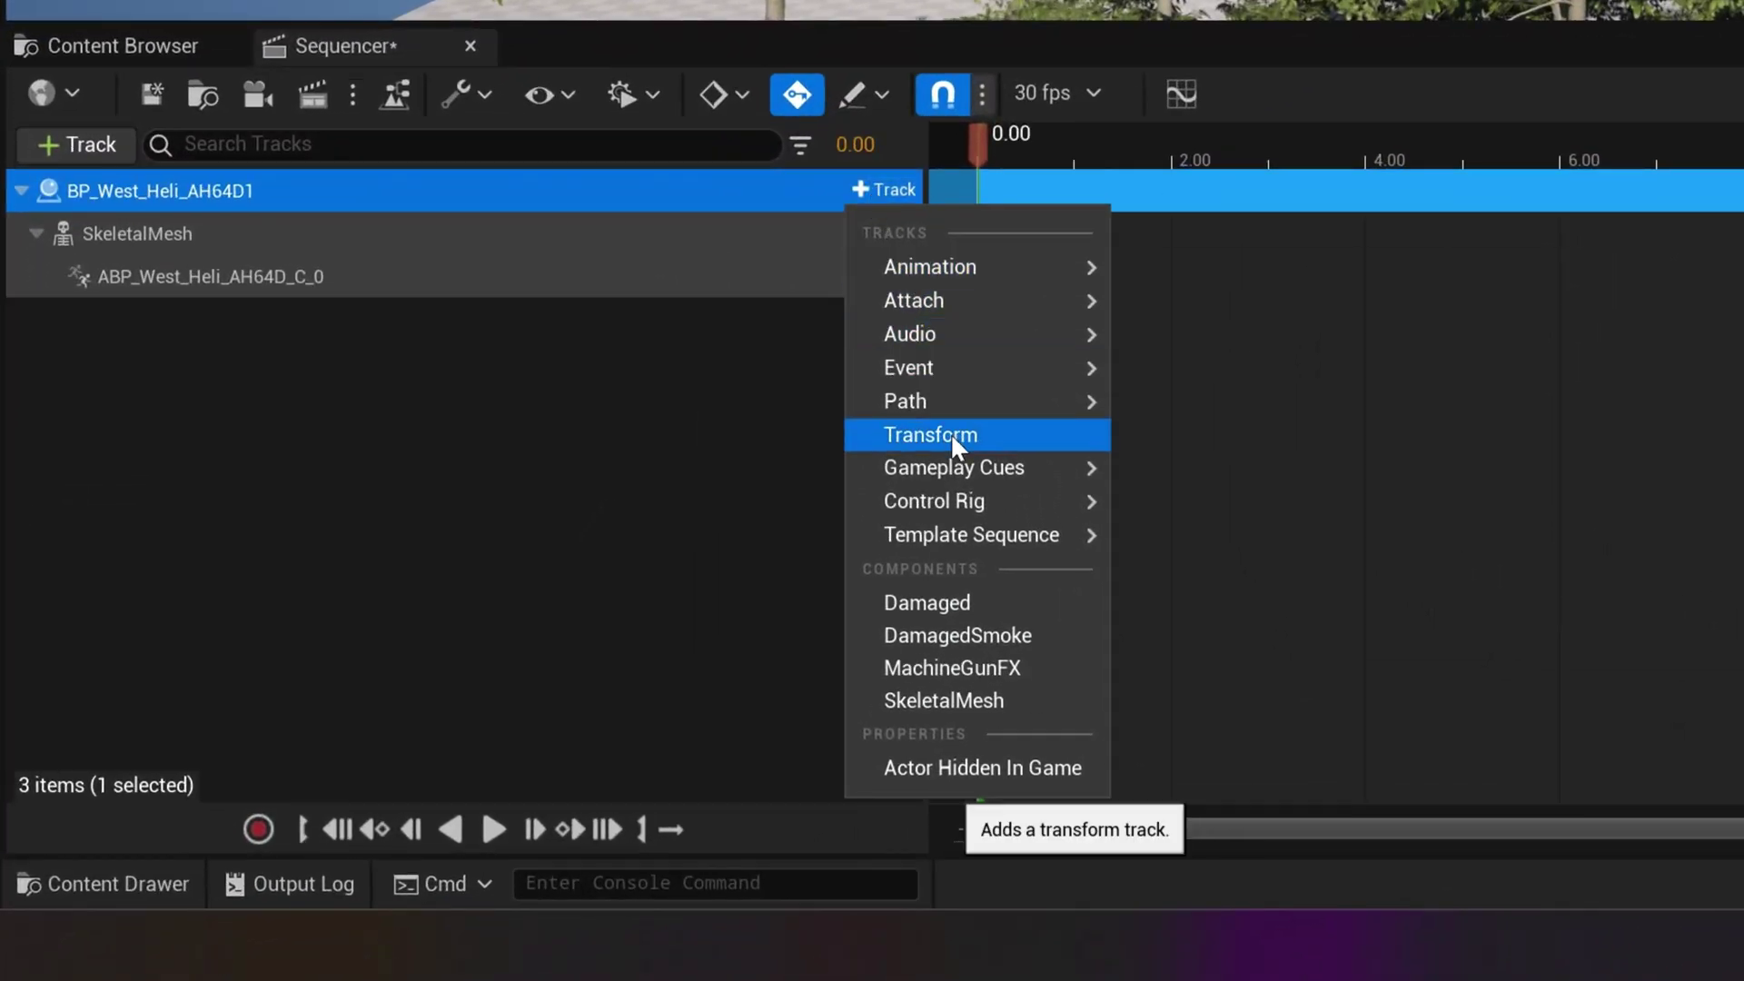
left_click(950, 433)
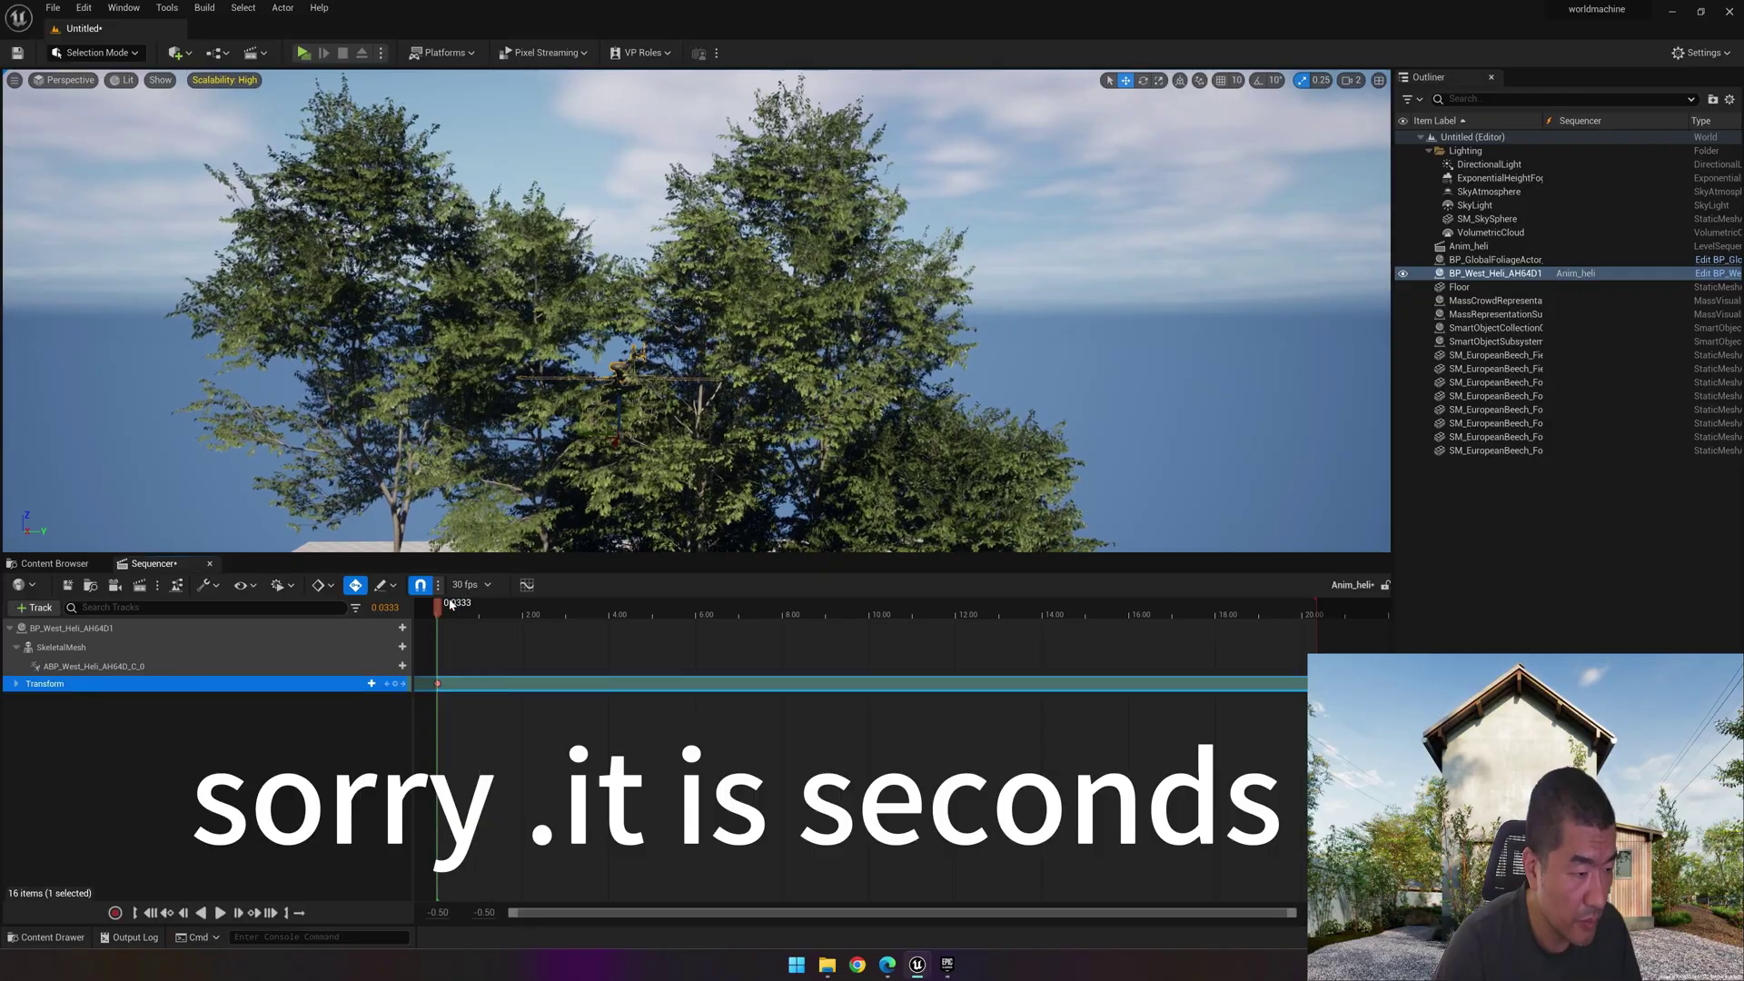
left_click_drag(461, 606, 564, 617)
left_click_drag(619, 396, 641, 172)
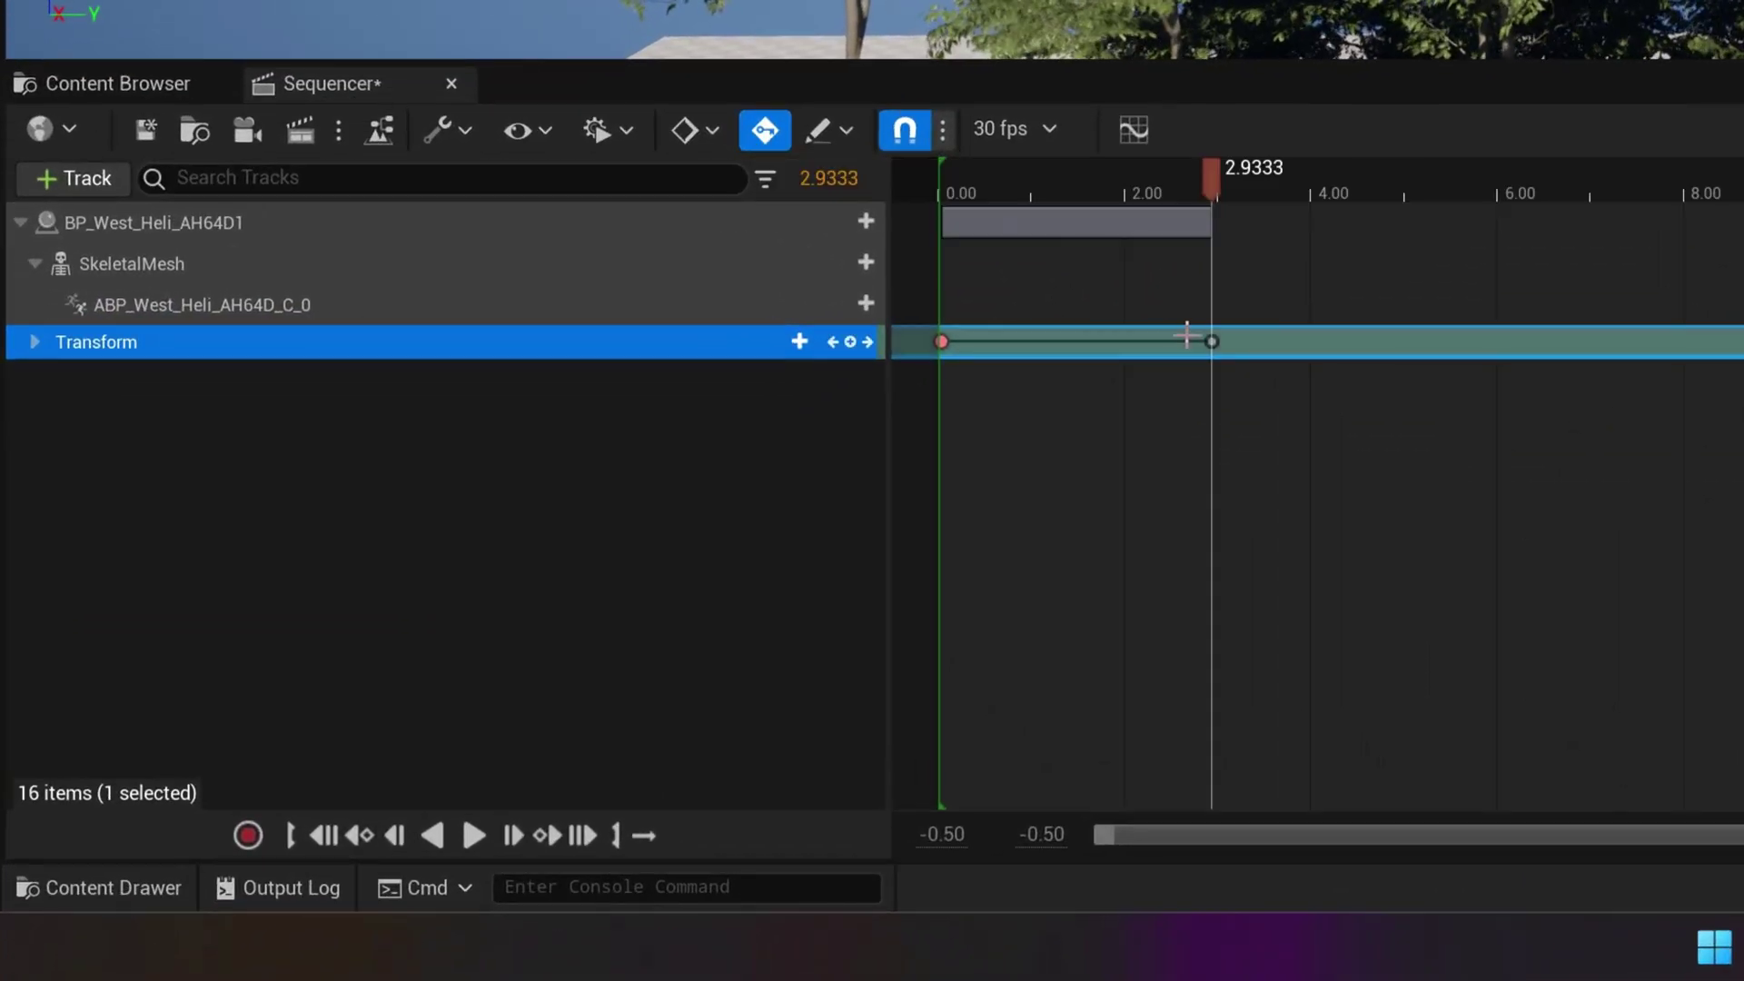
Step: Check the helicopter's rise along the timeline and add a Transform key holding the raised position at 3.1667 seconds
left_click_drag(1211, 179, 1107, 185)
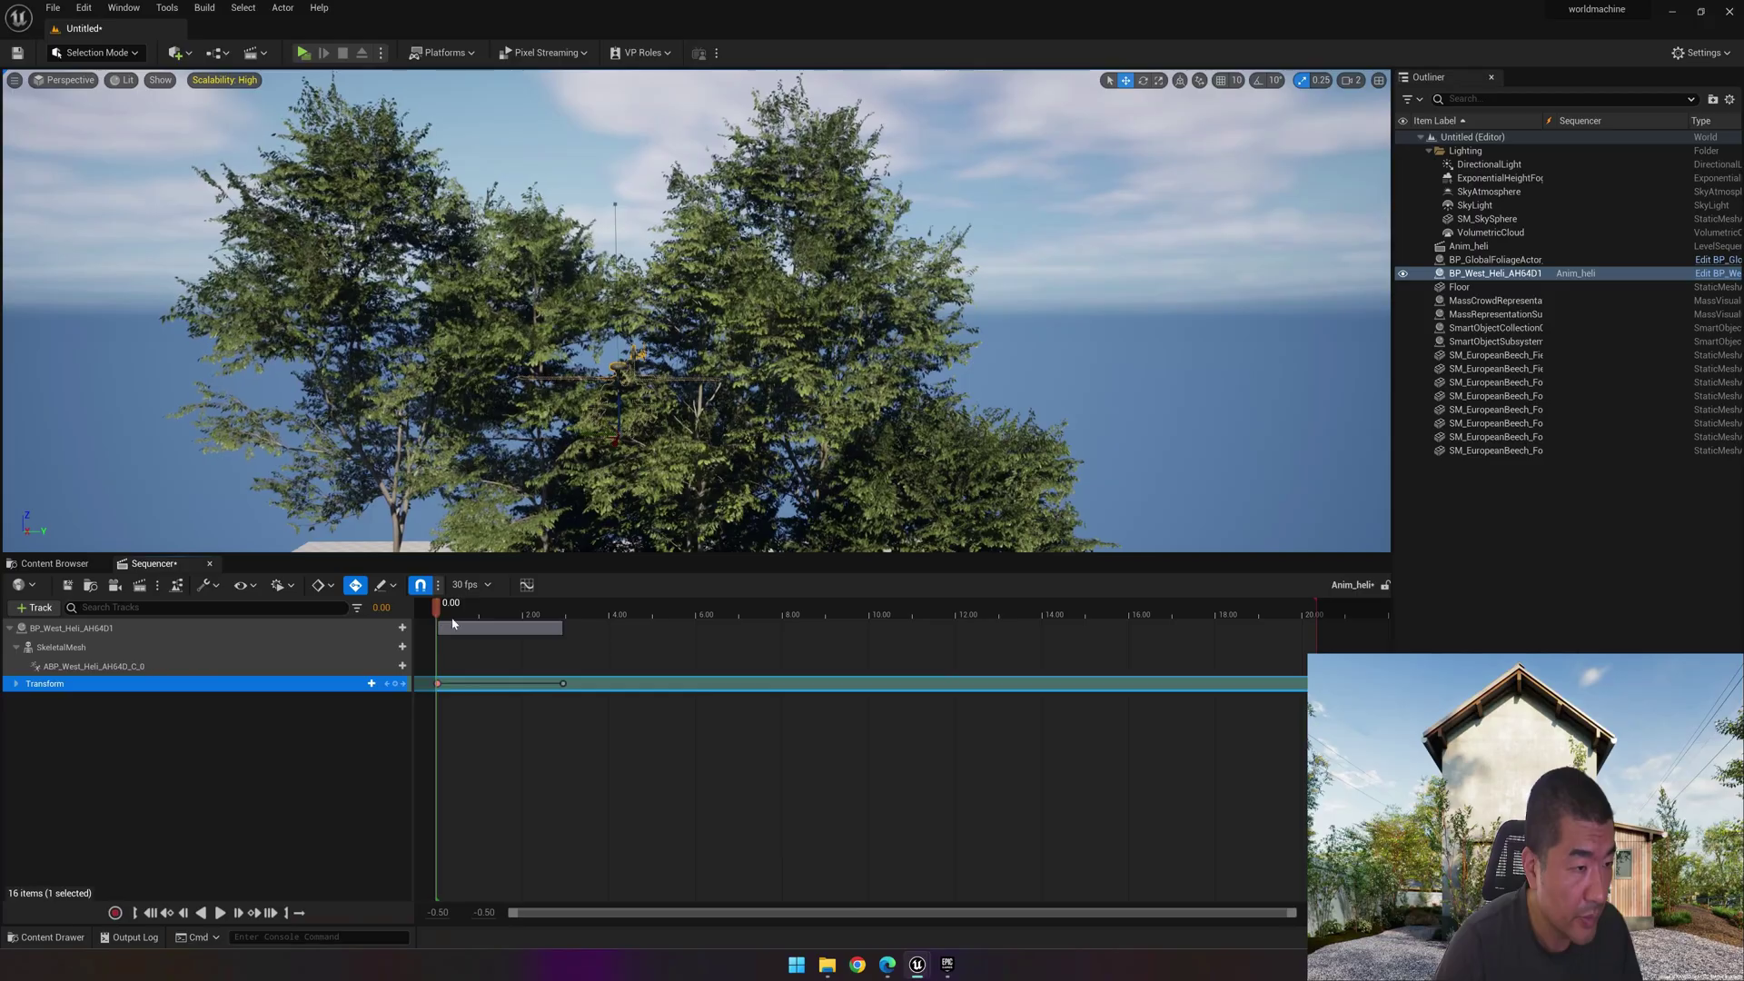
left_click_drag(515, 615, 567, 615)
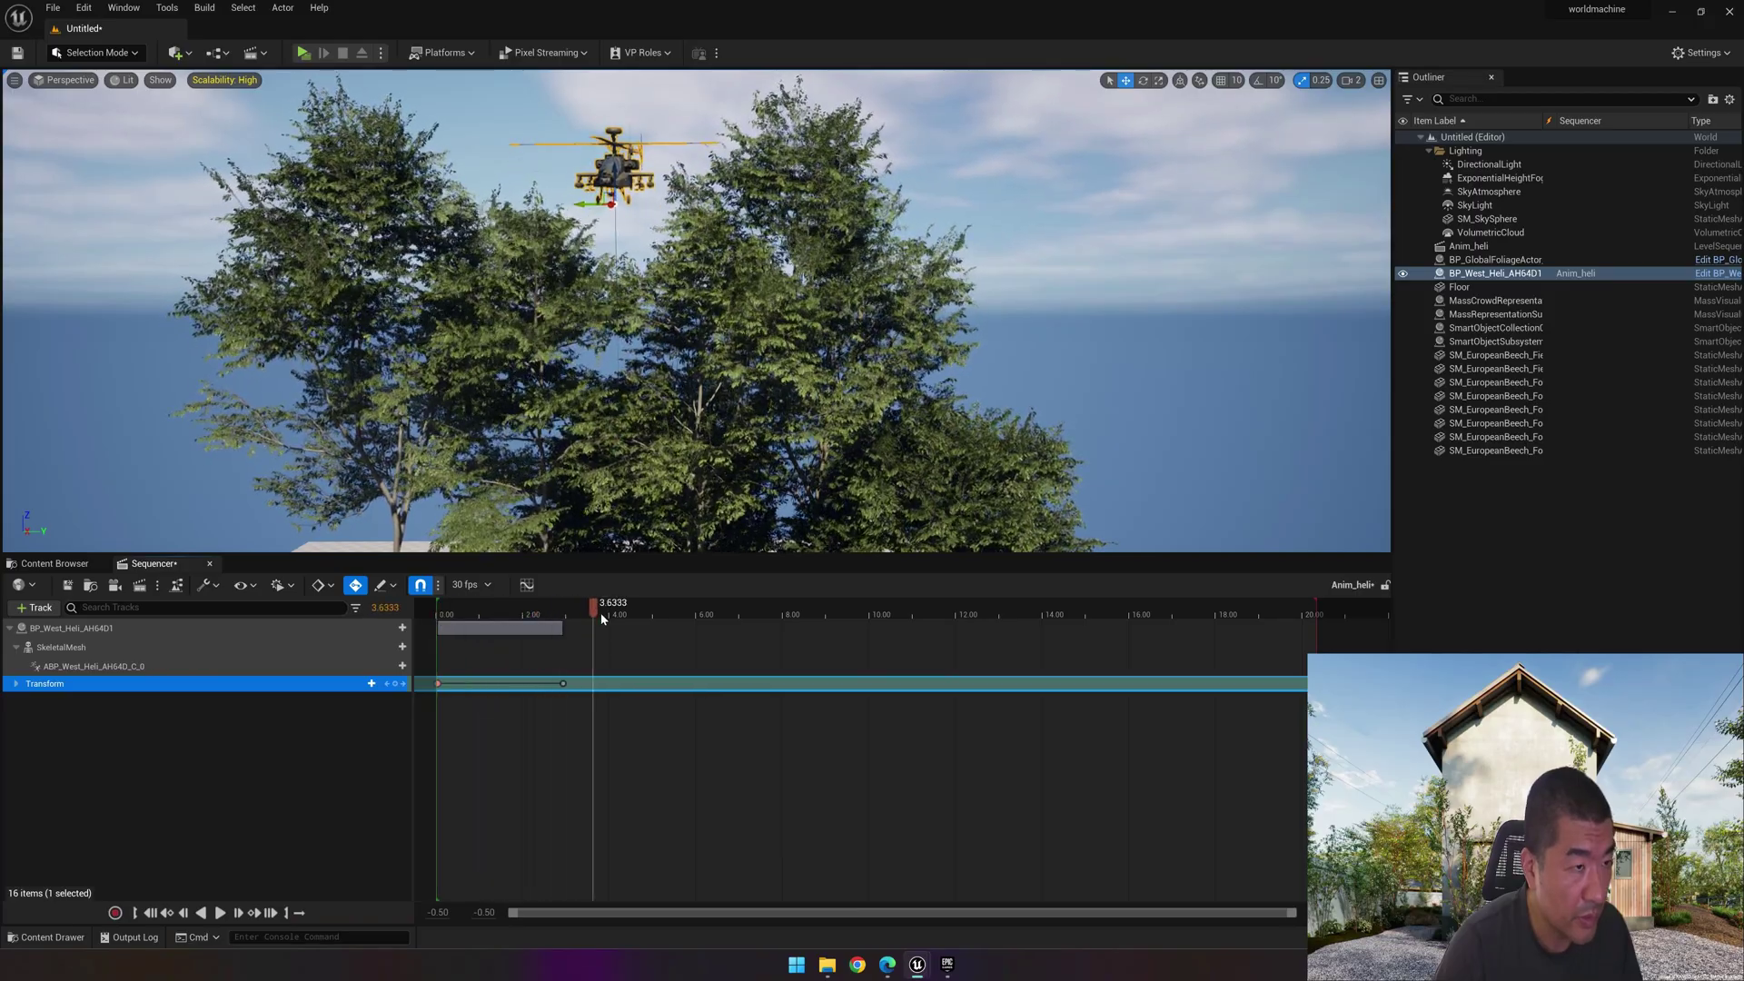
left_click(570, 608)
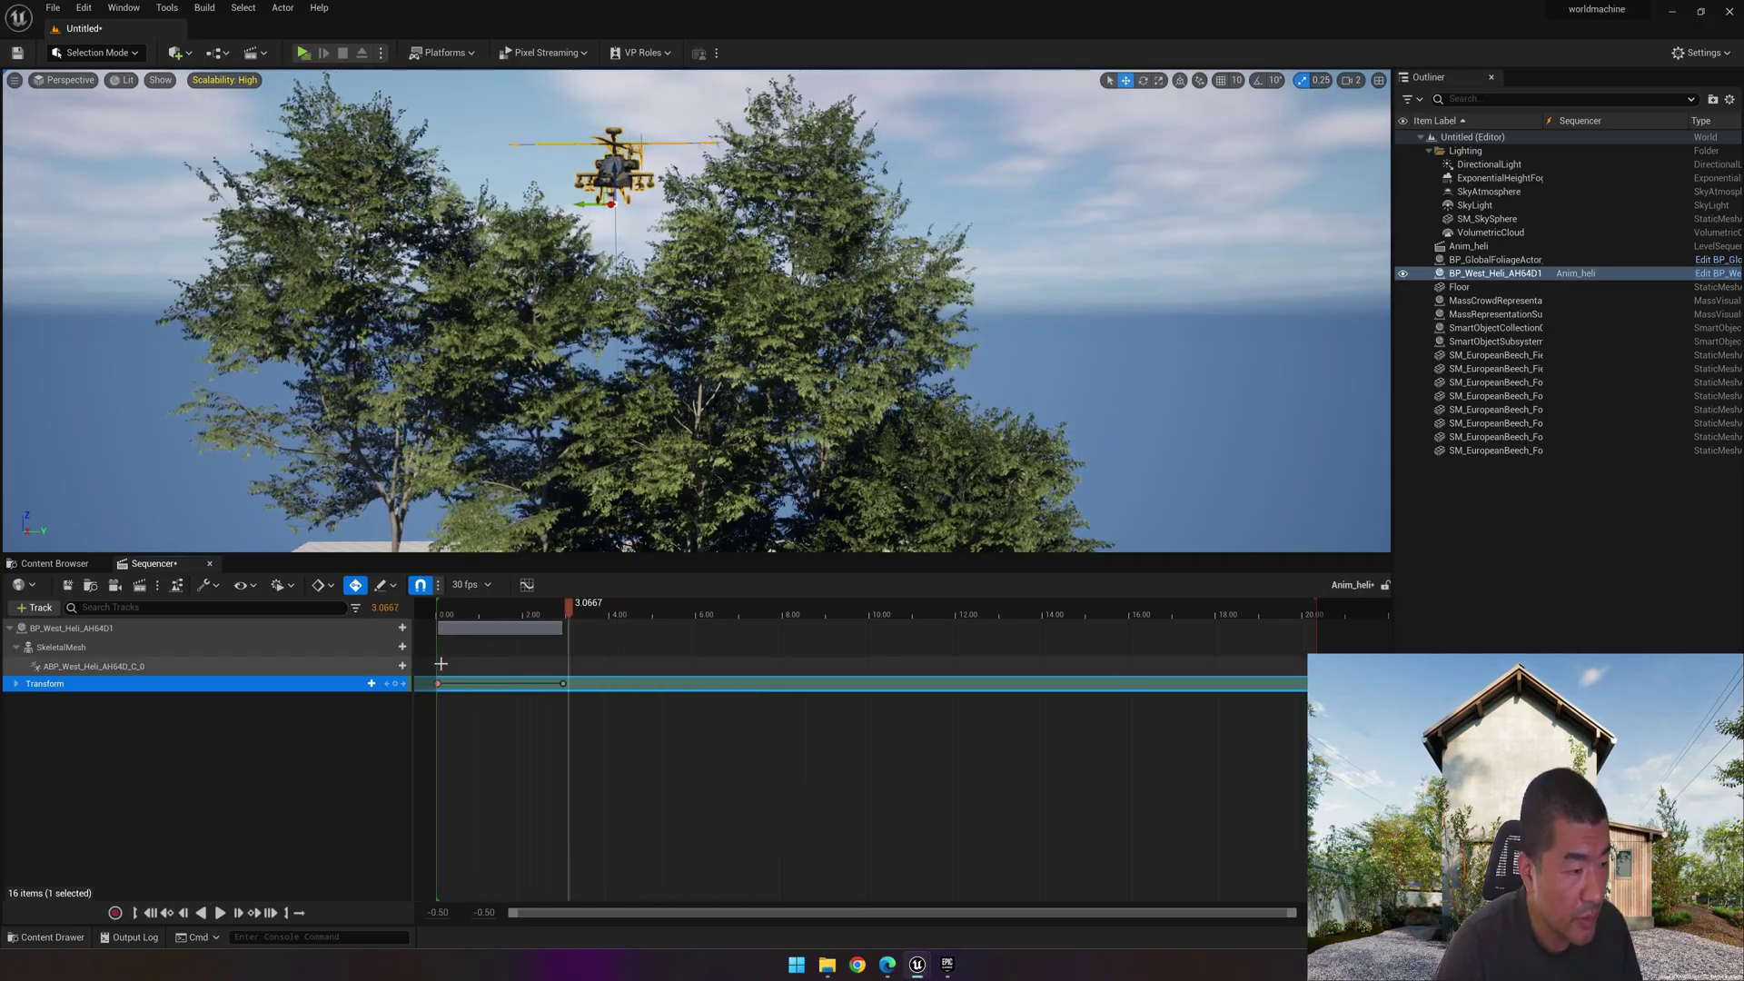
left_click(559, 614)
left_click_drag(564, 615, 567, 614)
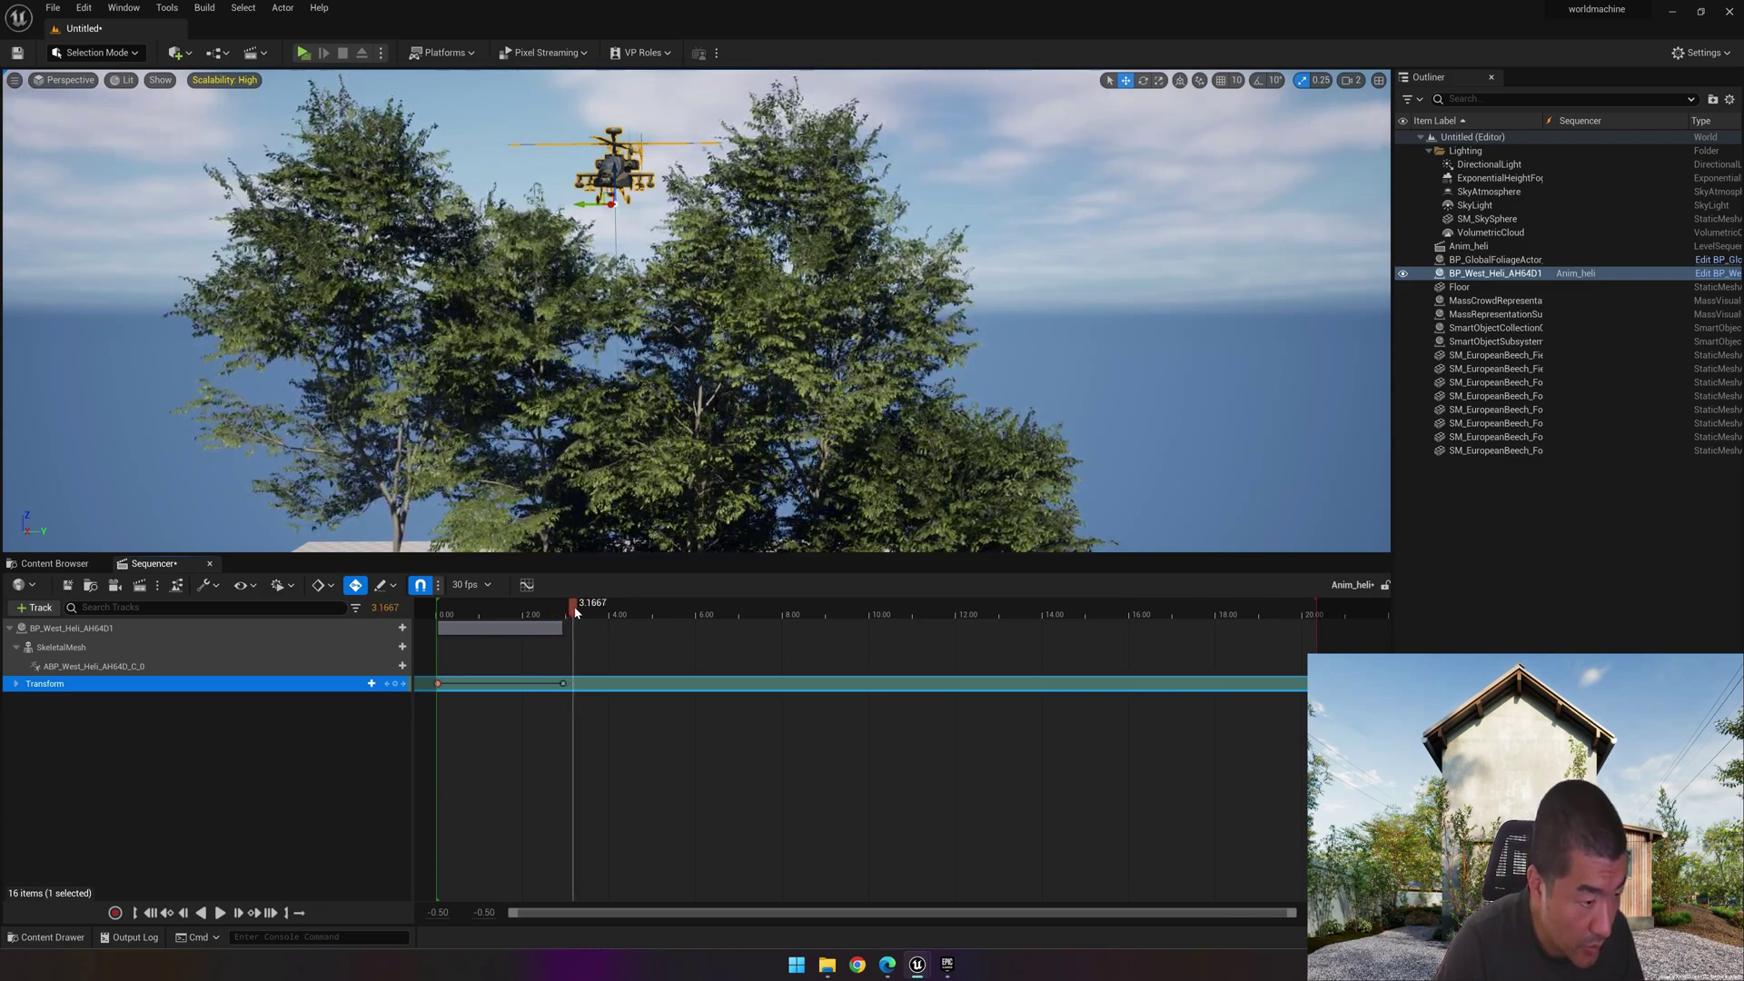
left_click(397, 685)
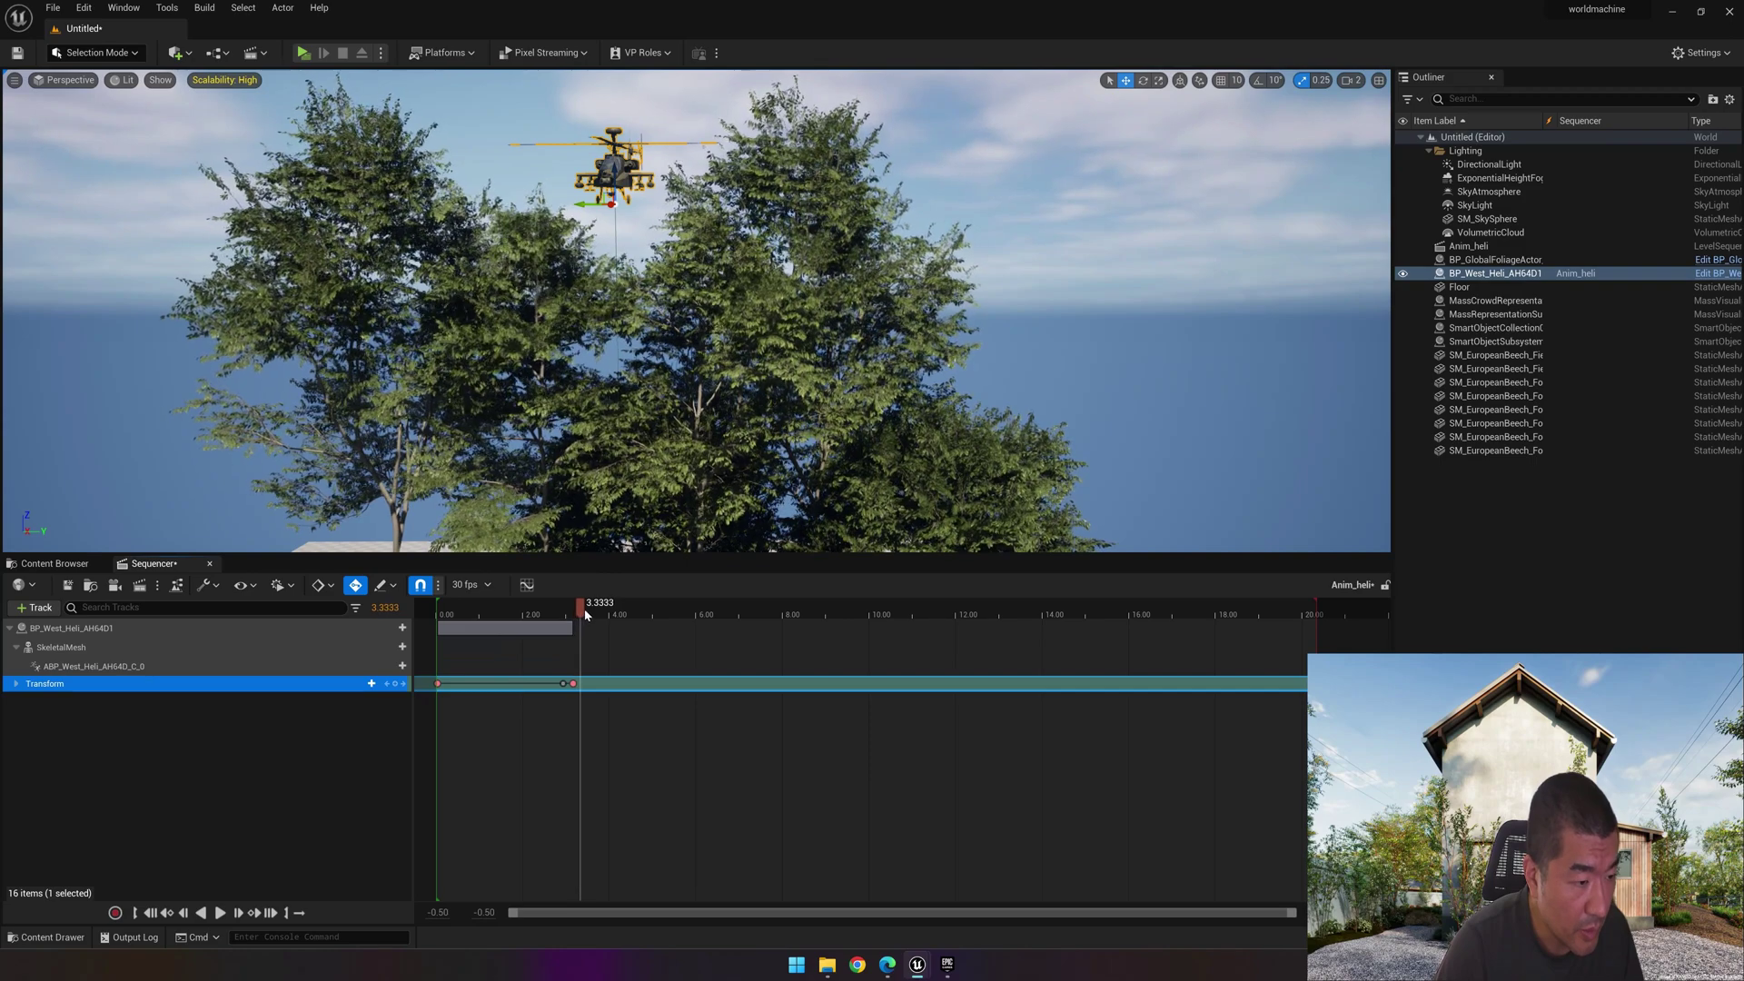
Step: Rotate the hovering helicopter at 4.0333 seconds and move the playhead to 4.50 seconds
left_click_drag(610, 608, 613, 608)
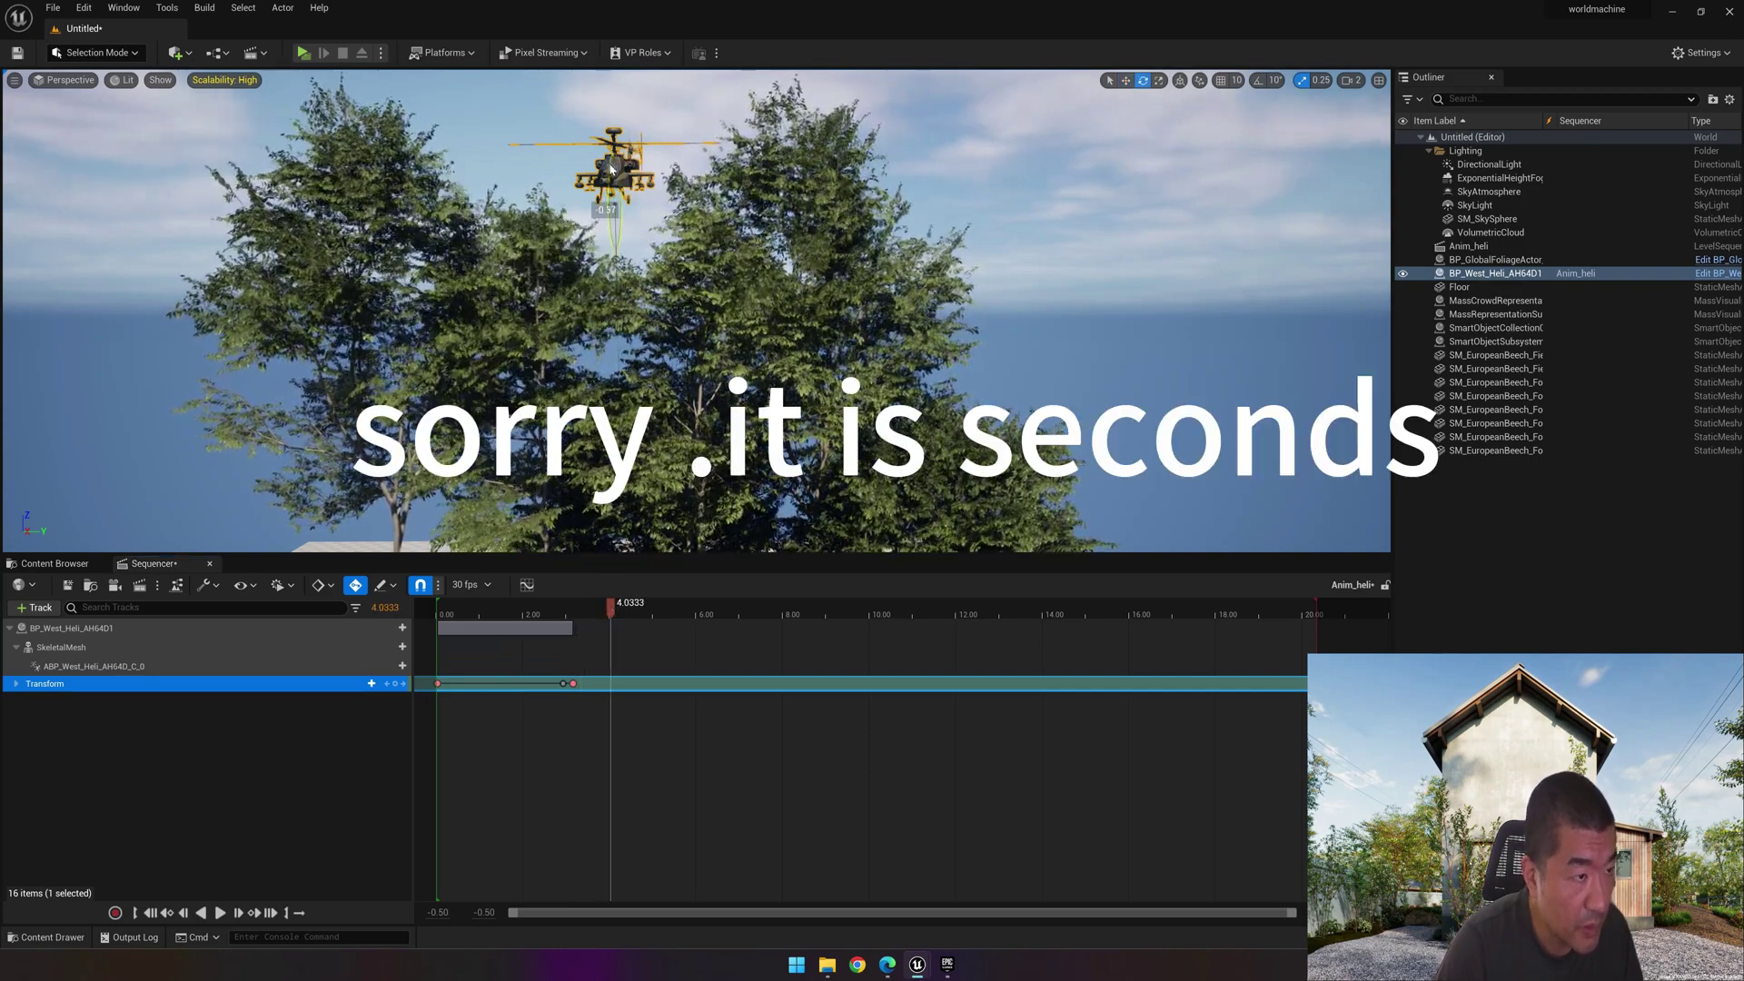
left_click_drag(615, 238, 615, 236)
key("w")
mouse_move(614, 604)
left_mouse_down()
mouse_move(659, 601)
mouse_move(619, 607)
left_mouse_up()
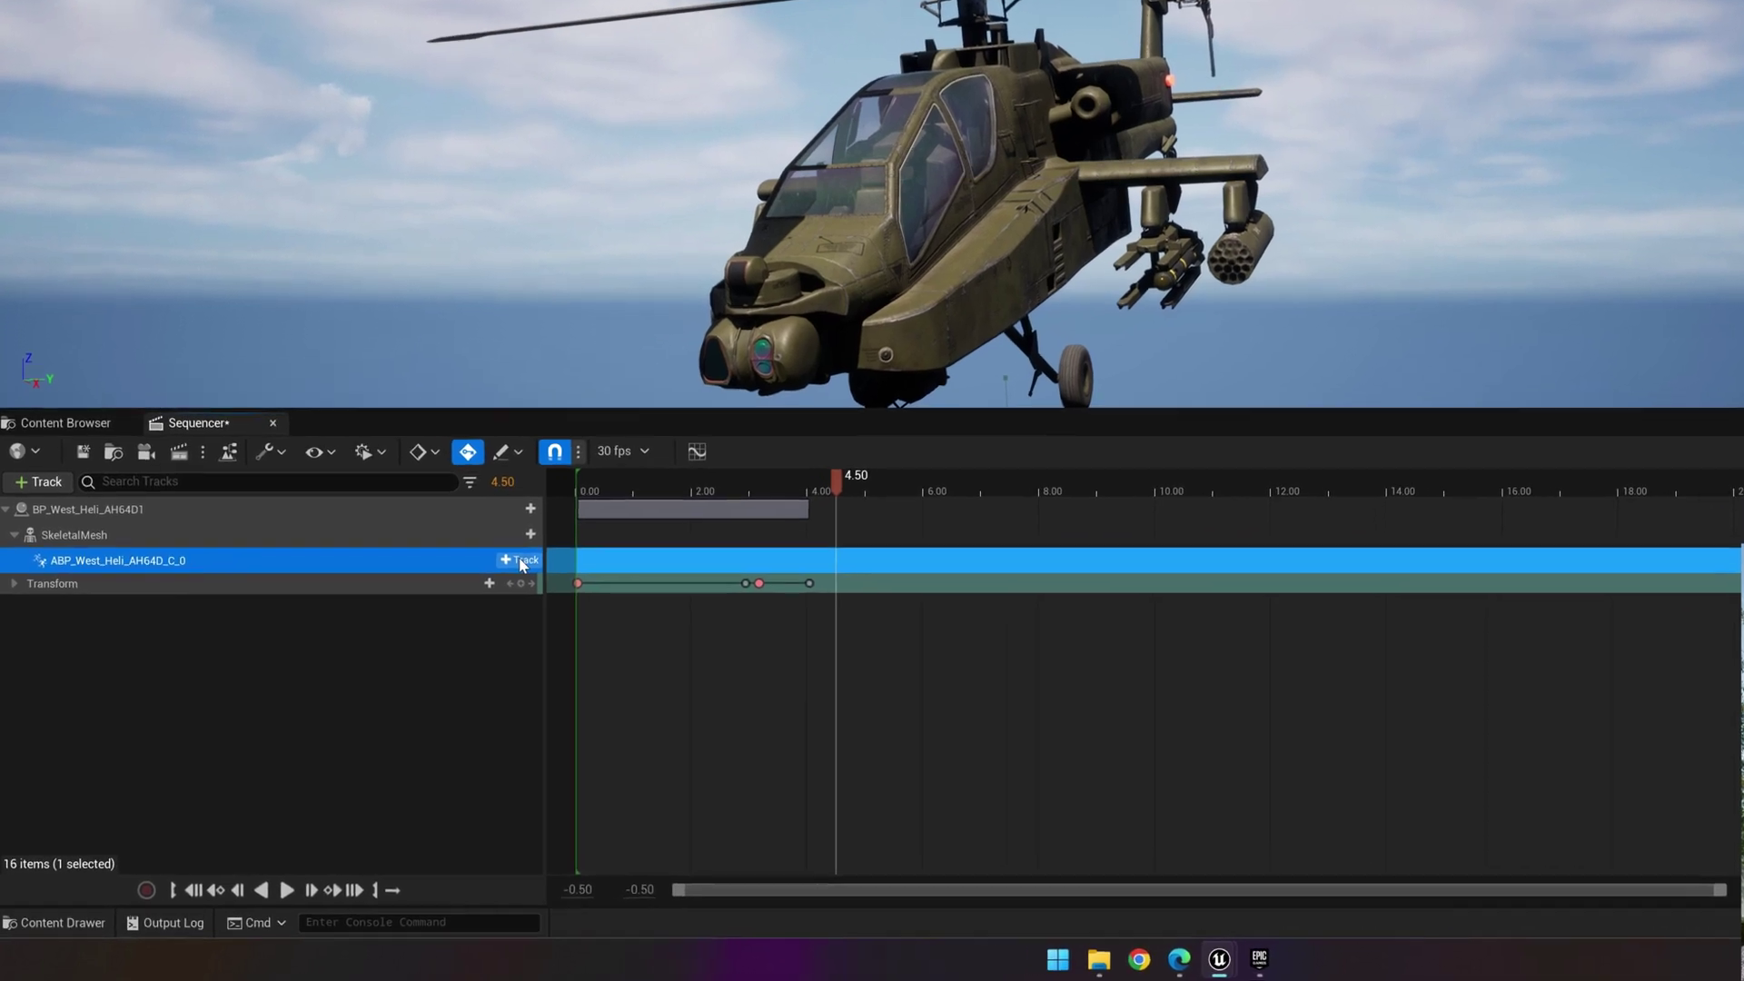
Step: Add a Main Rotor Speed track under ABP_West_Heli_AH64D_C_0 and set its value to 1000.0 at 0.00 seconds
left_click(471, 603)
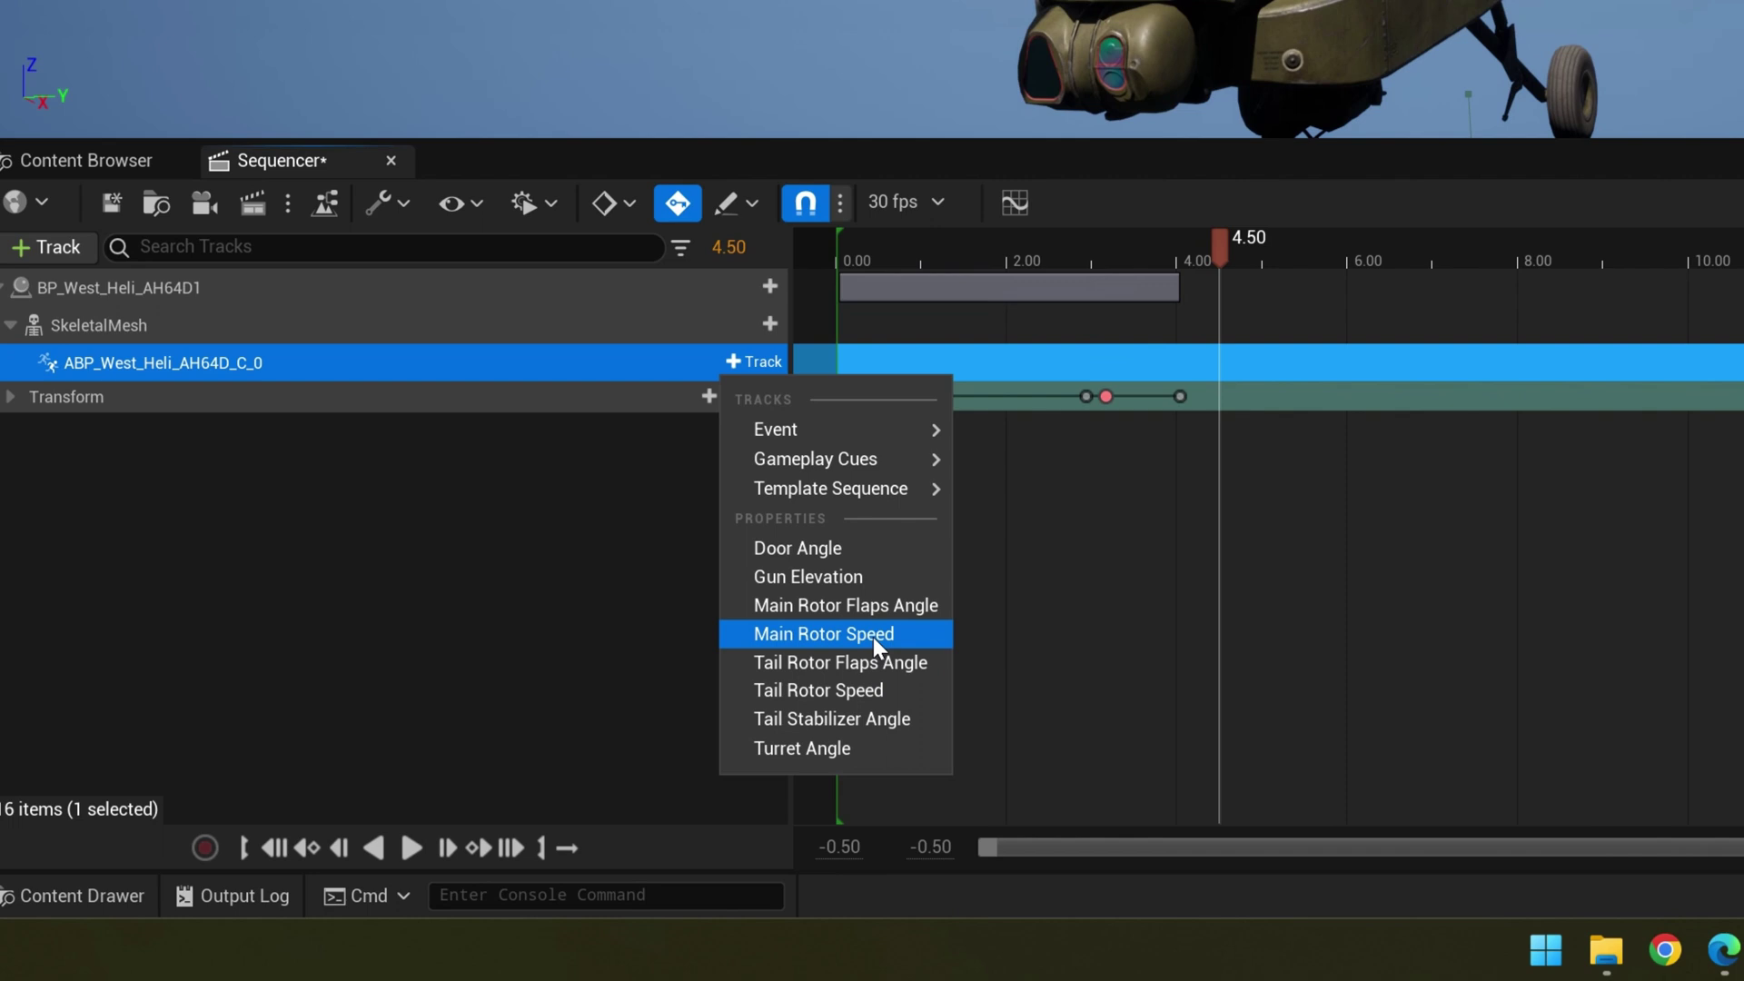
left_click(874, 636)
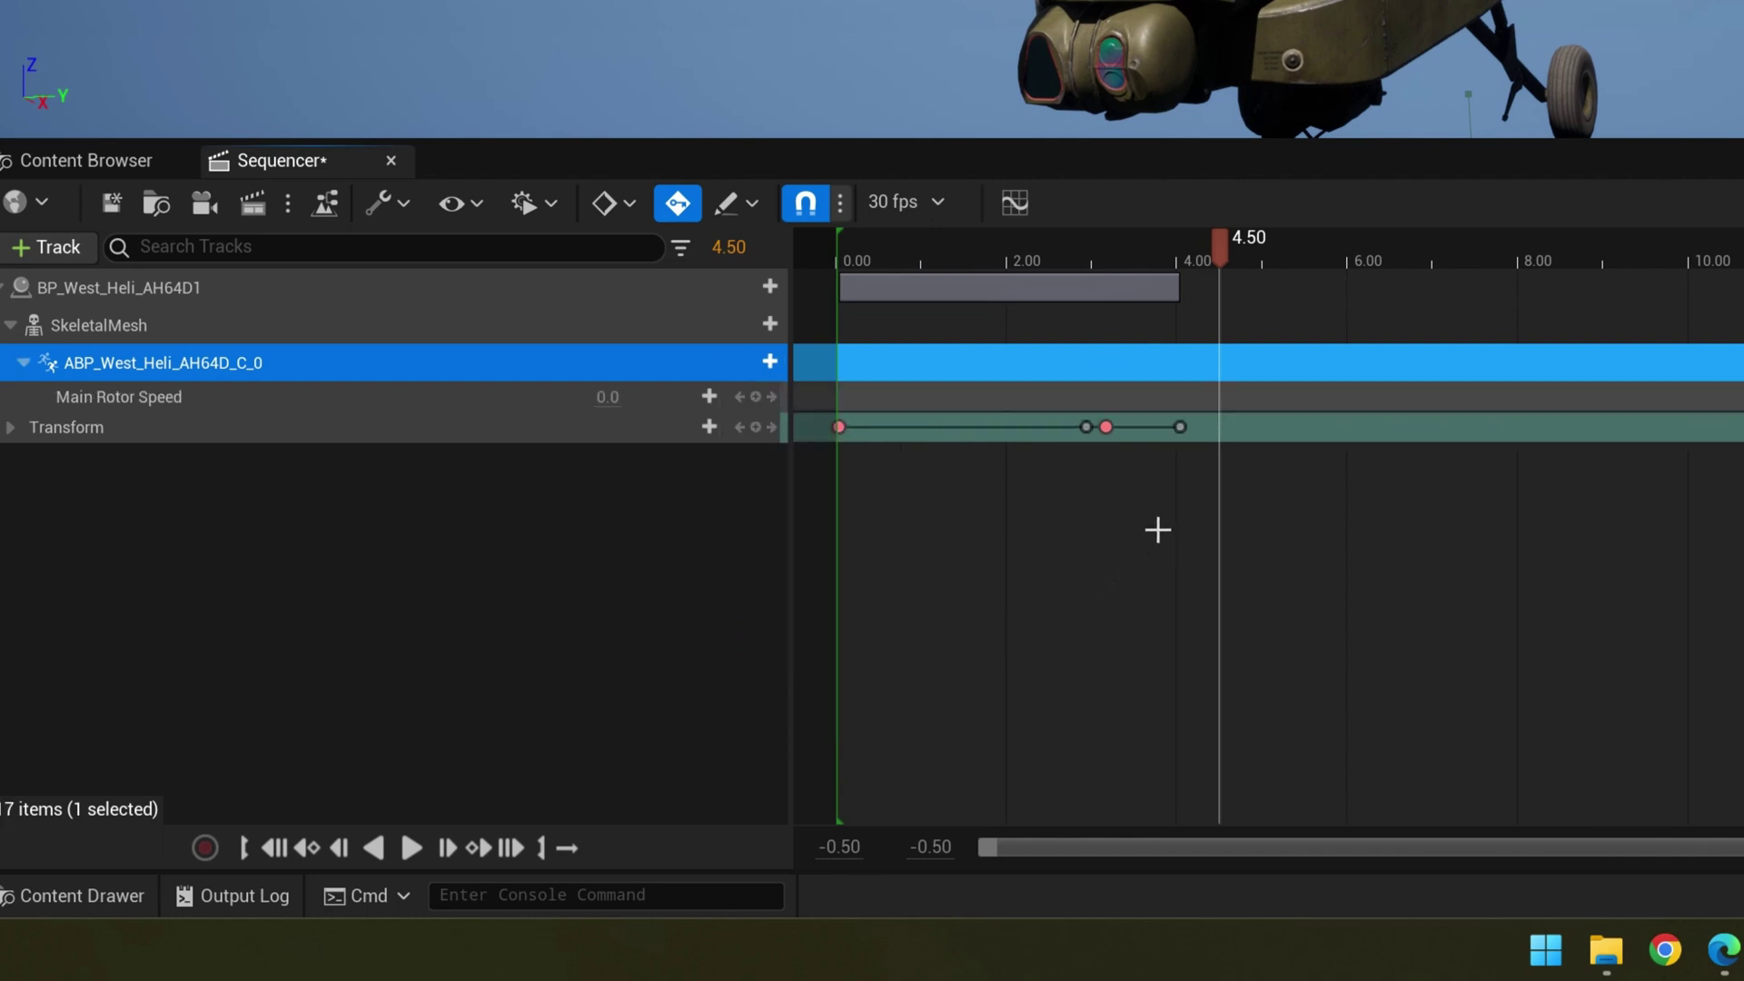
left_click(460, 393)
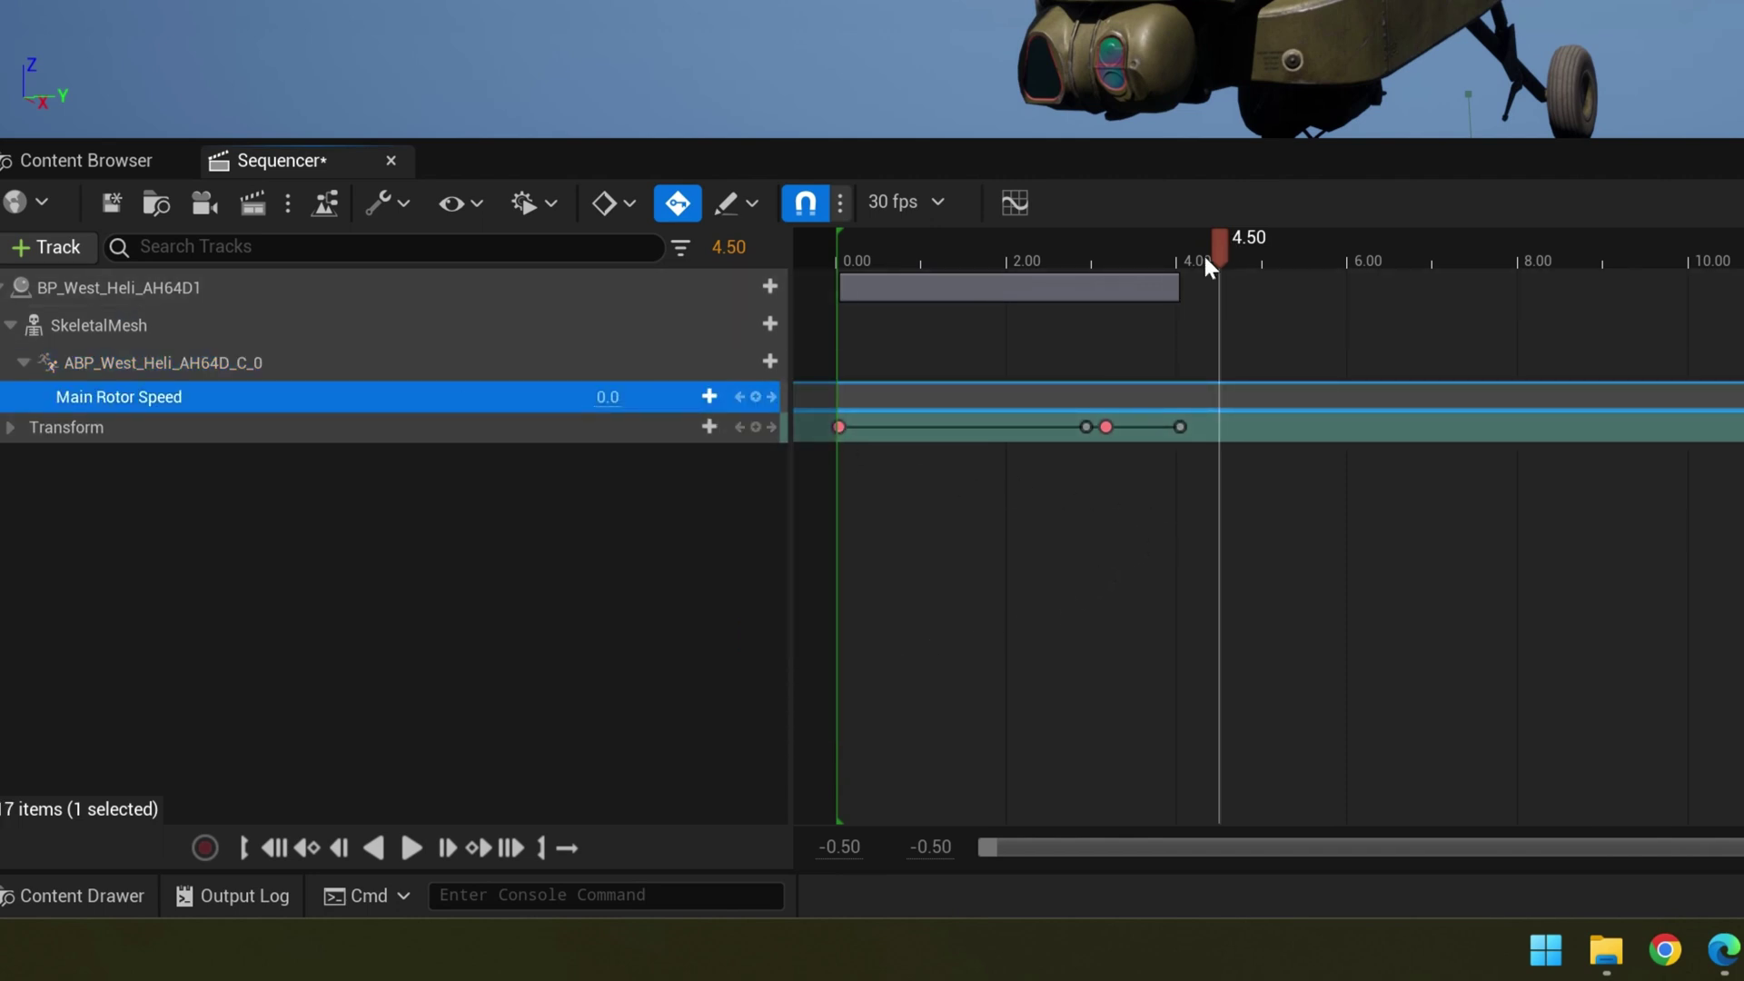
left_click_drag(1208, 262, 849, 309)
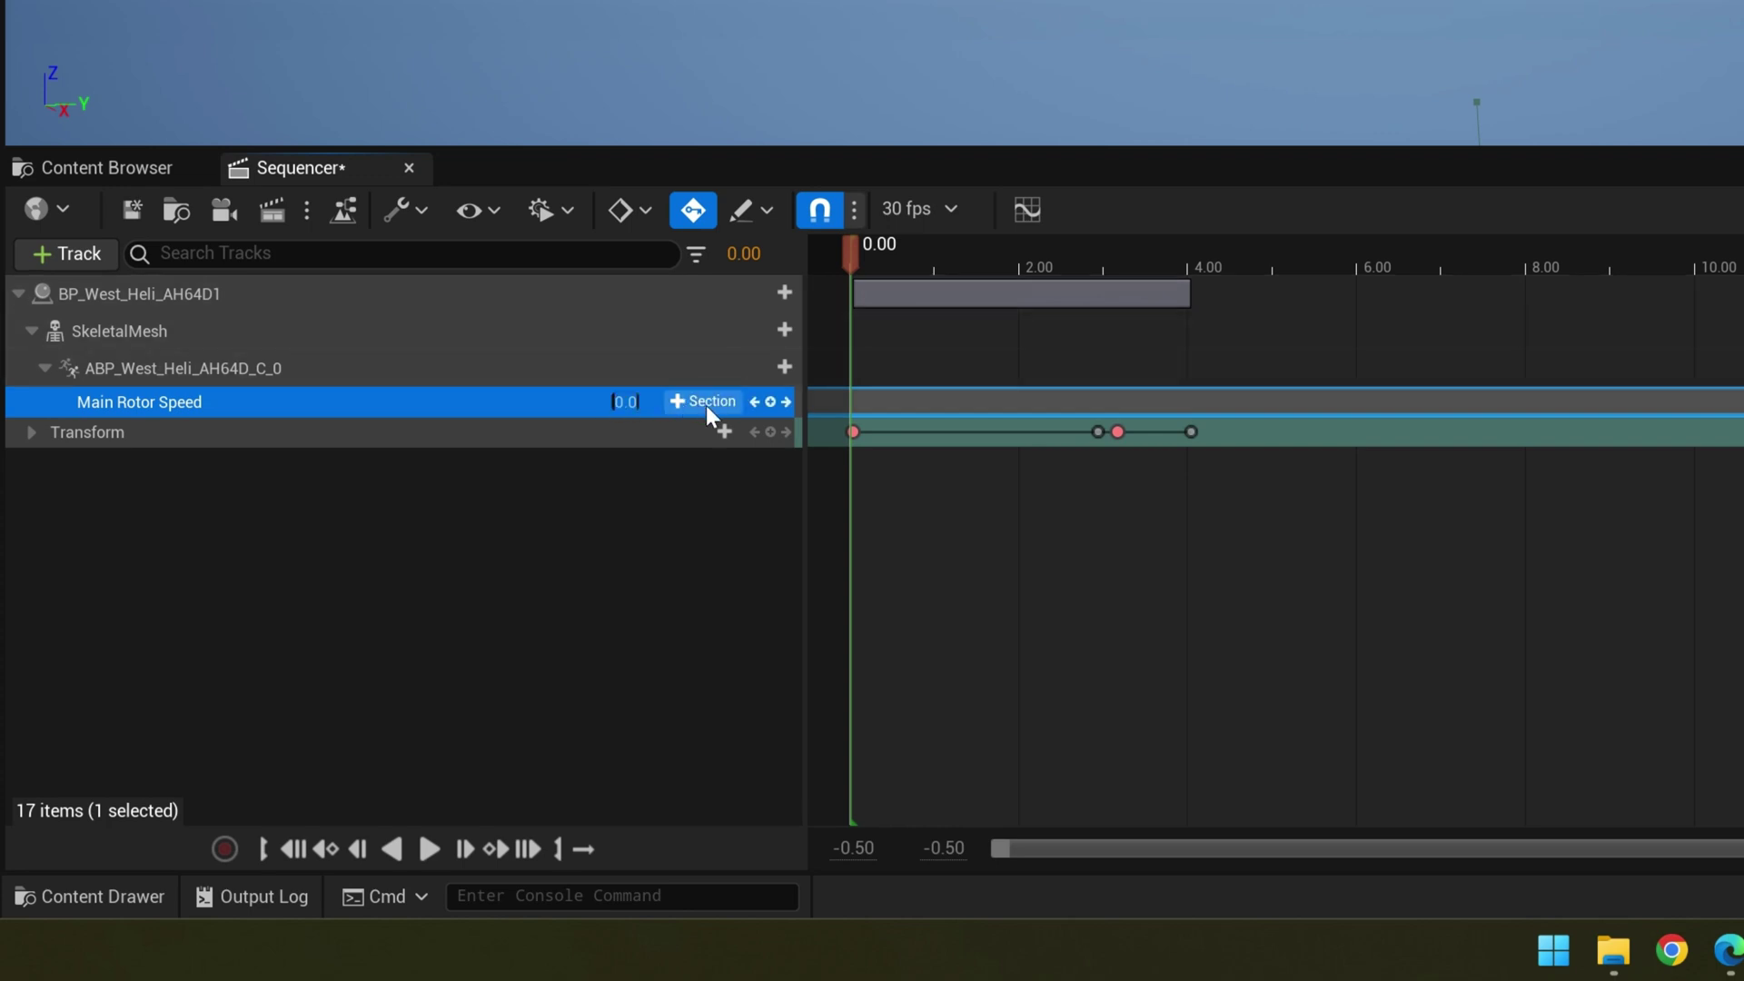
type("100")
type("0.0")
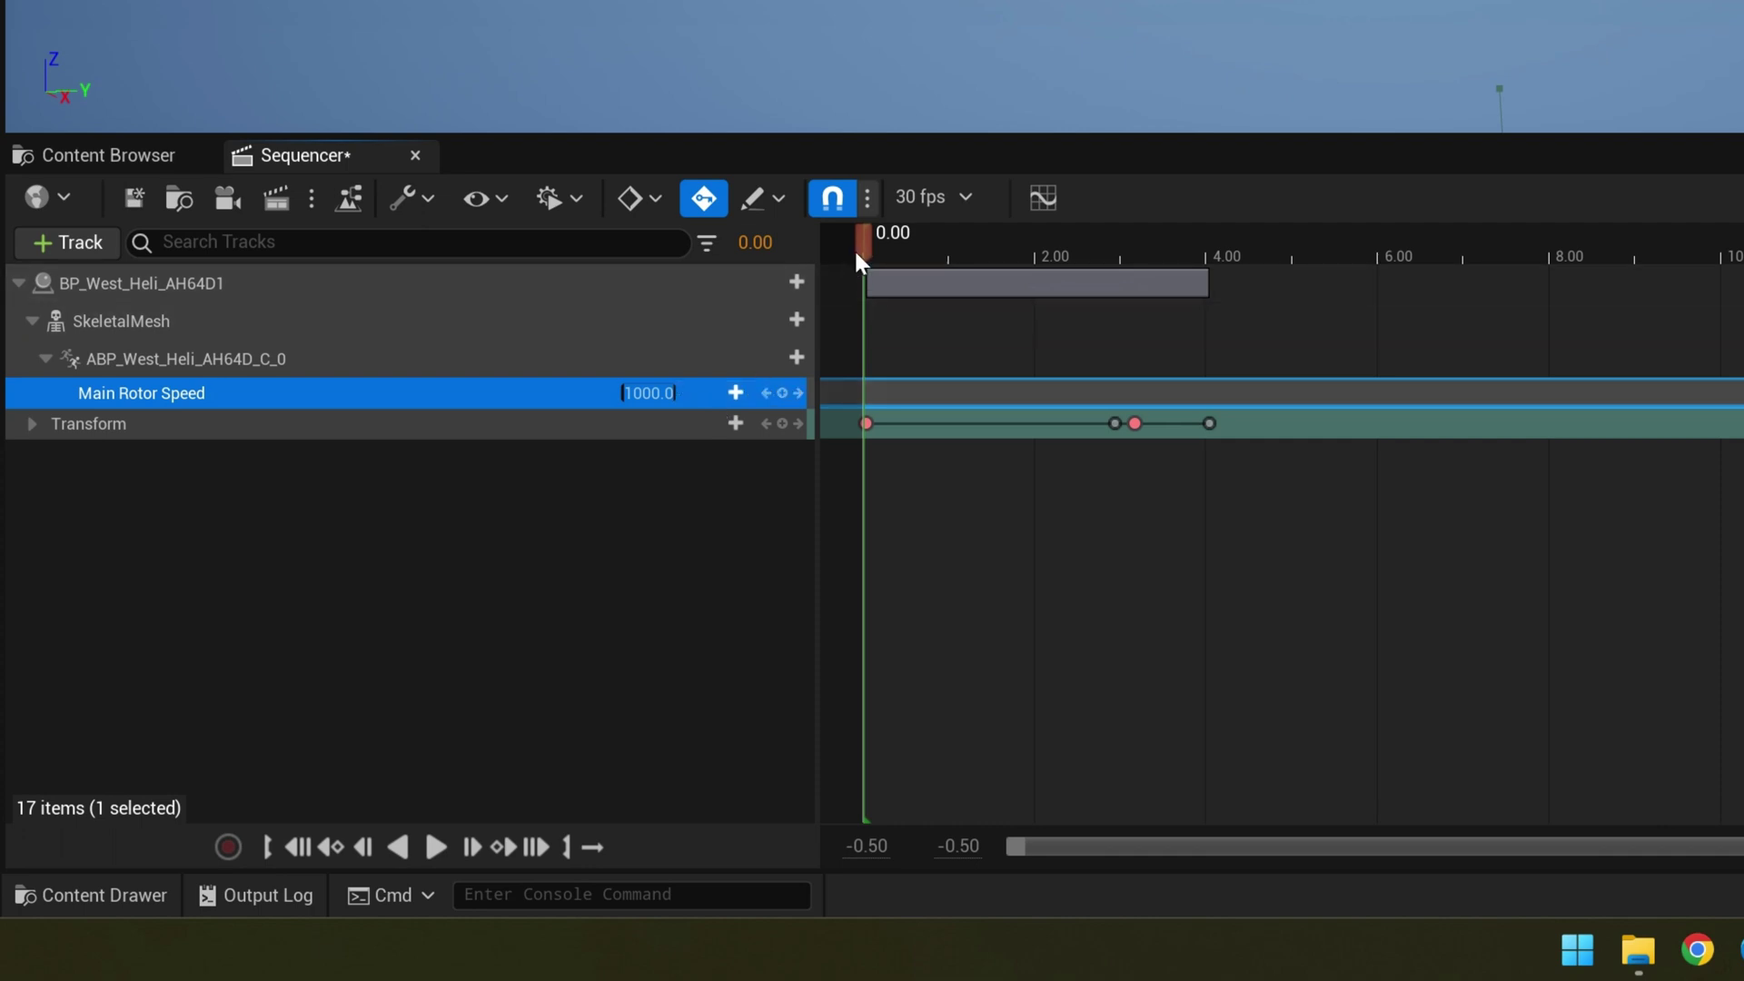
Step: Key Main Rotor Speed at 1000.0 at the sequence start and at a much higher value at 20.30 seconds
left_click_drag(870, 241, 1743, 242)
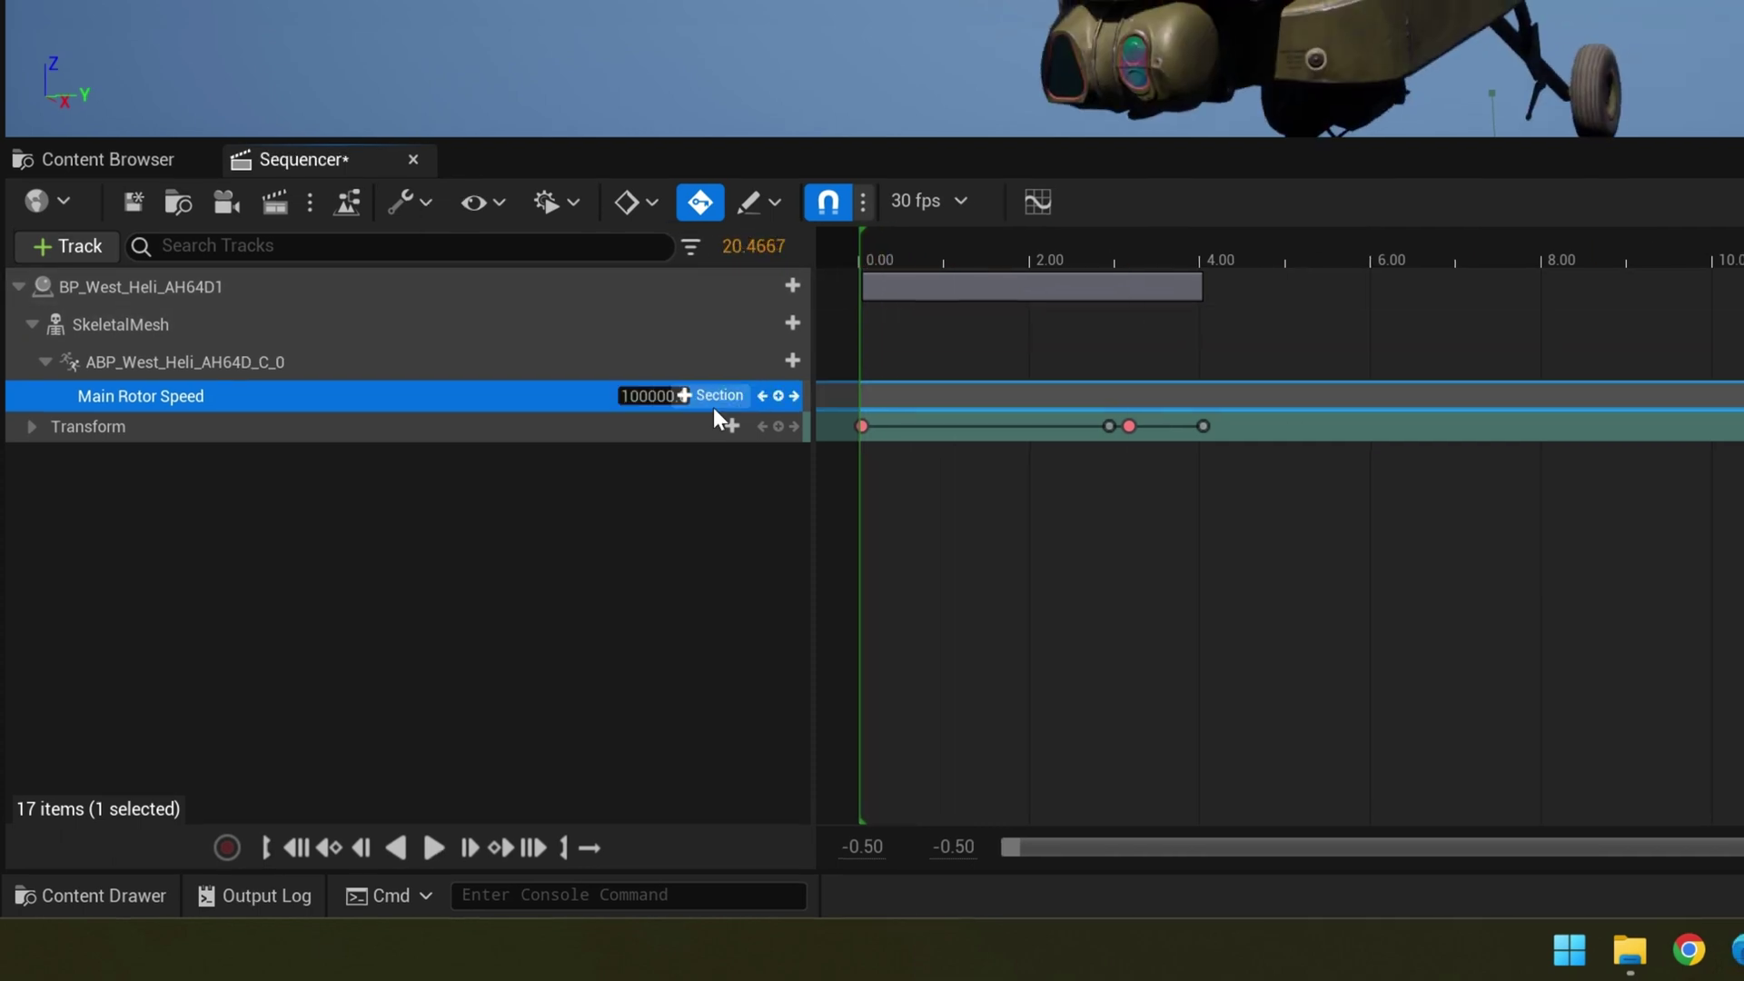
key("Return")
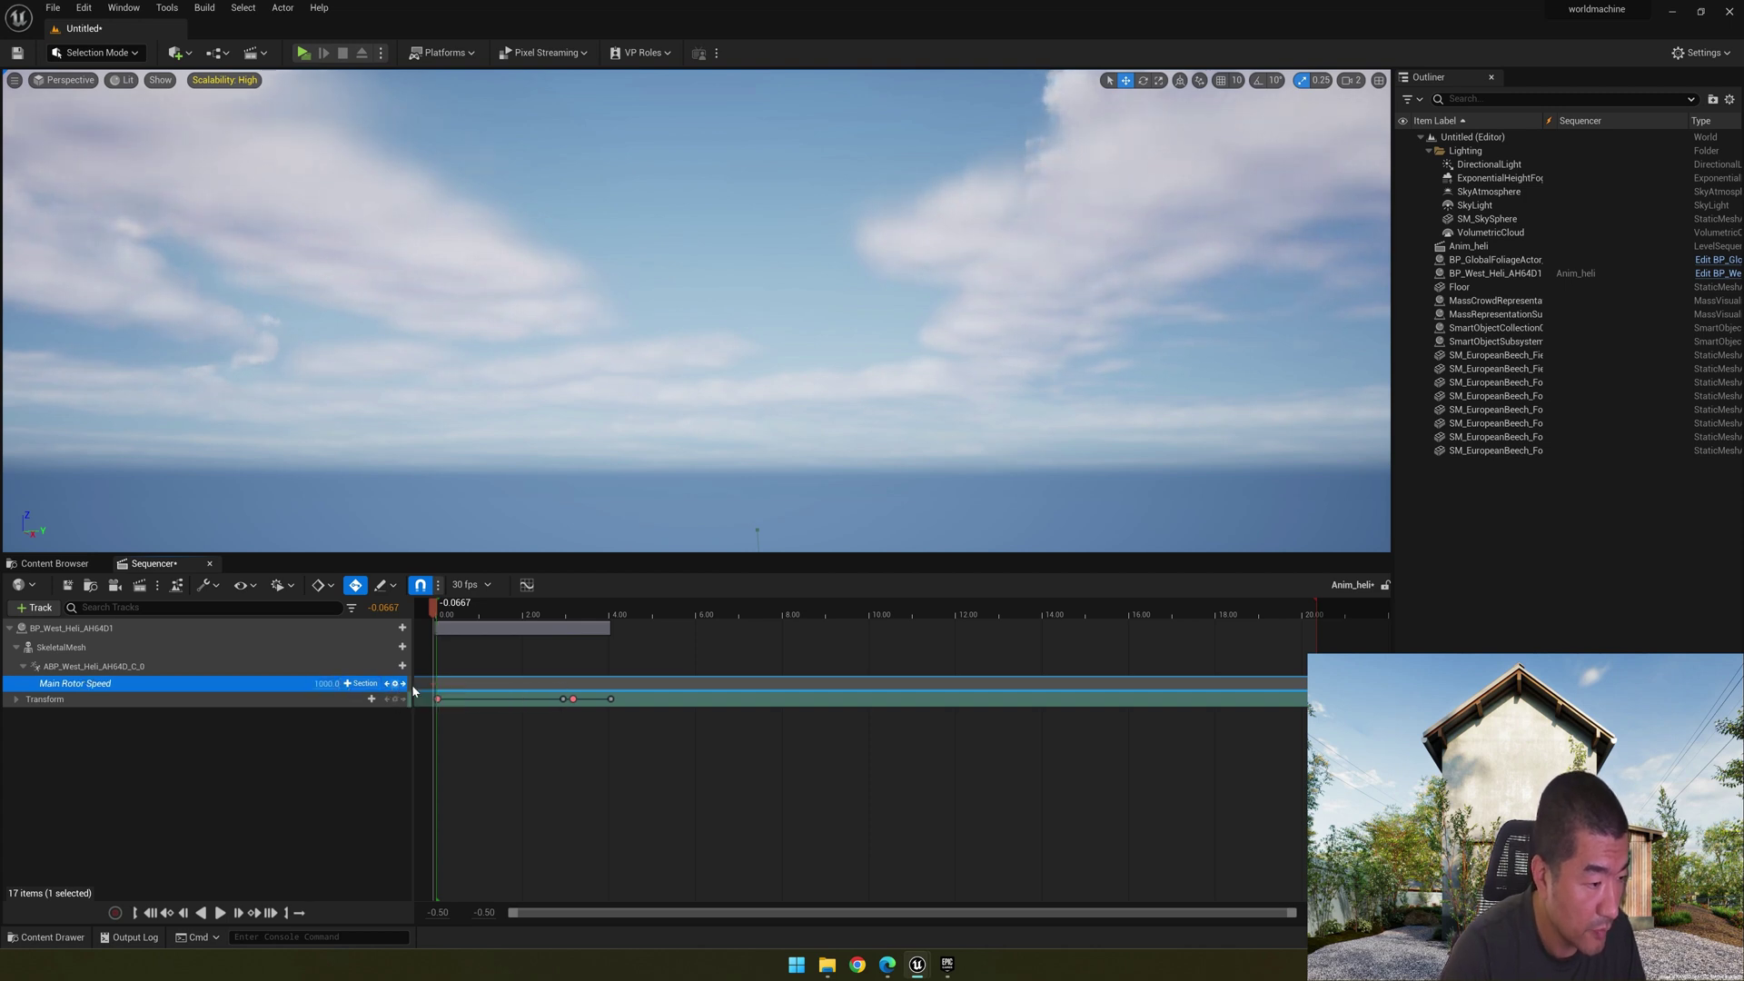
left_click_drag(435, 608, 977, 613)
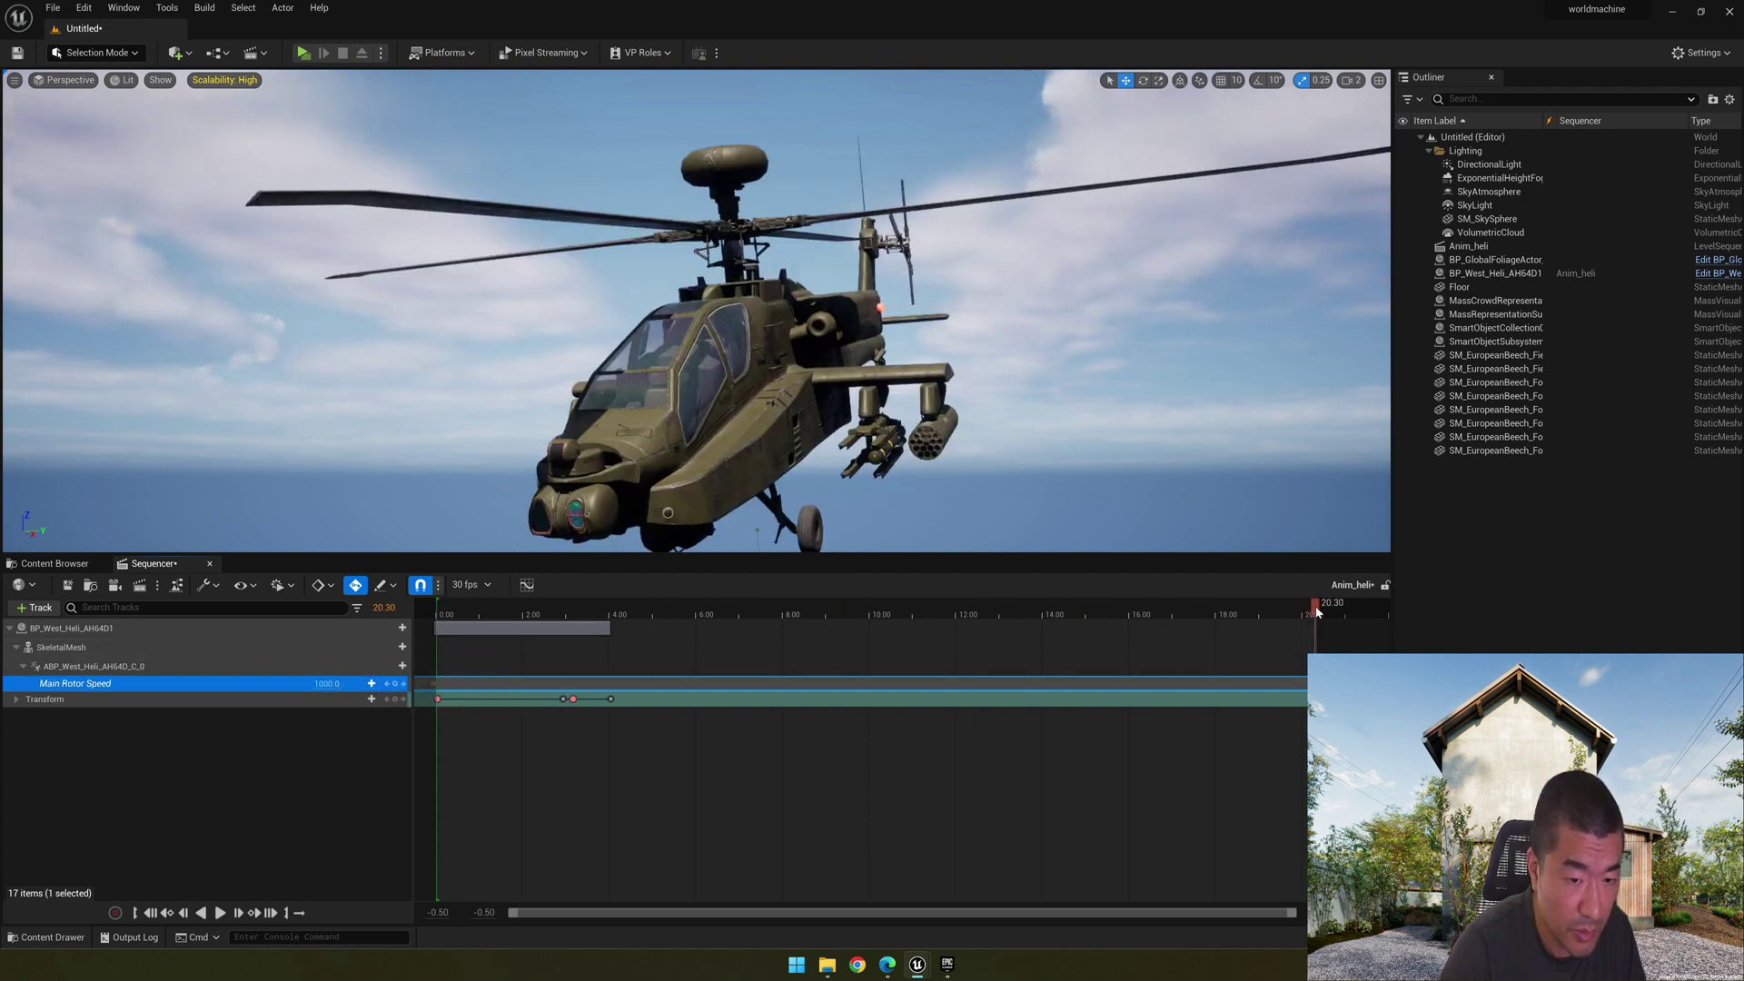
Step: Simulate the level to preview the helicopter and trees in motion, and stop the simulation
left_click(381, 54)
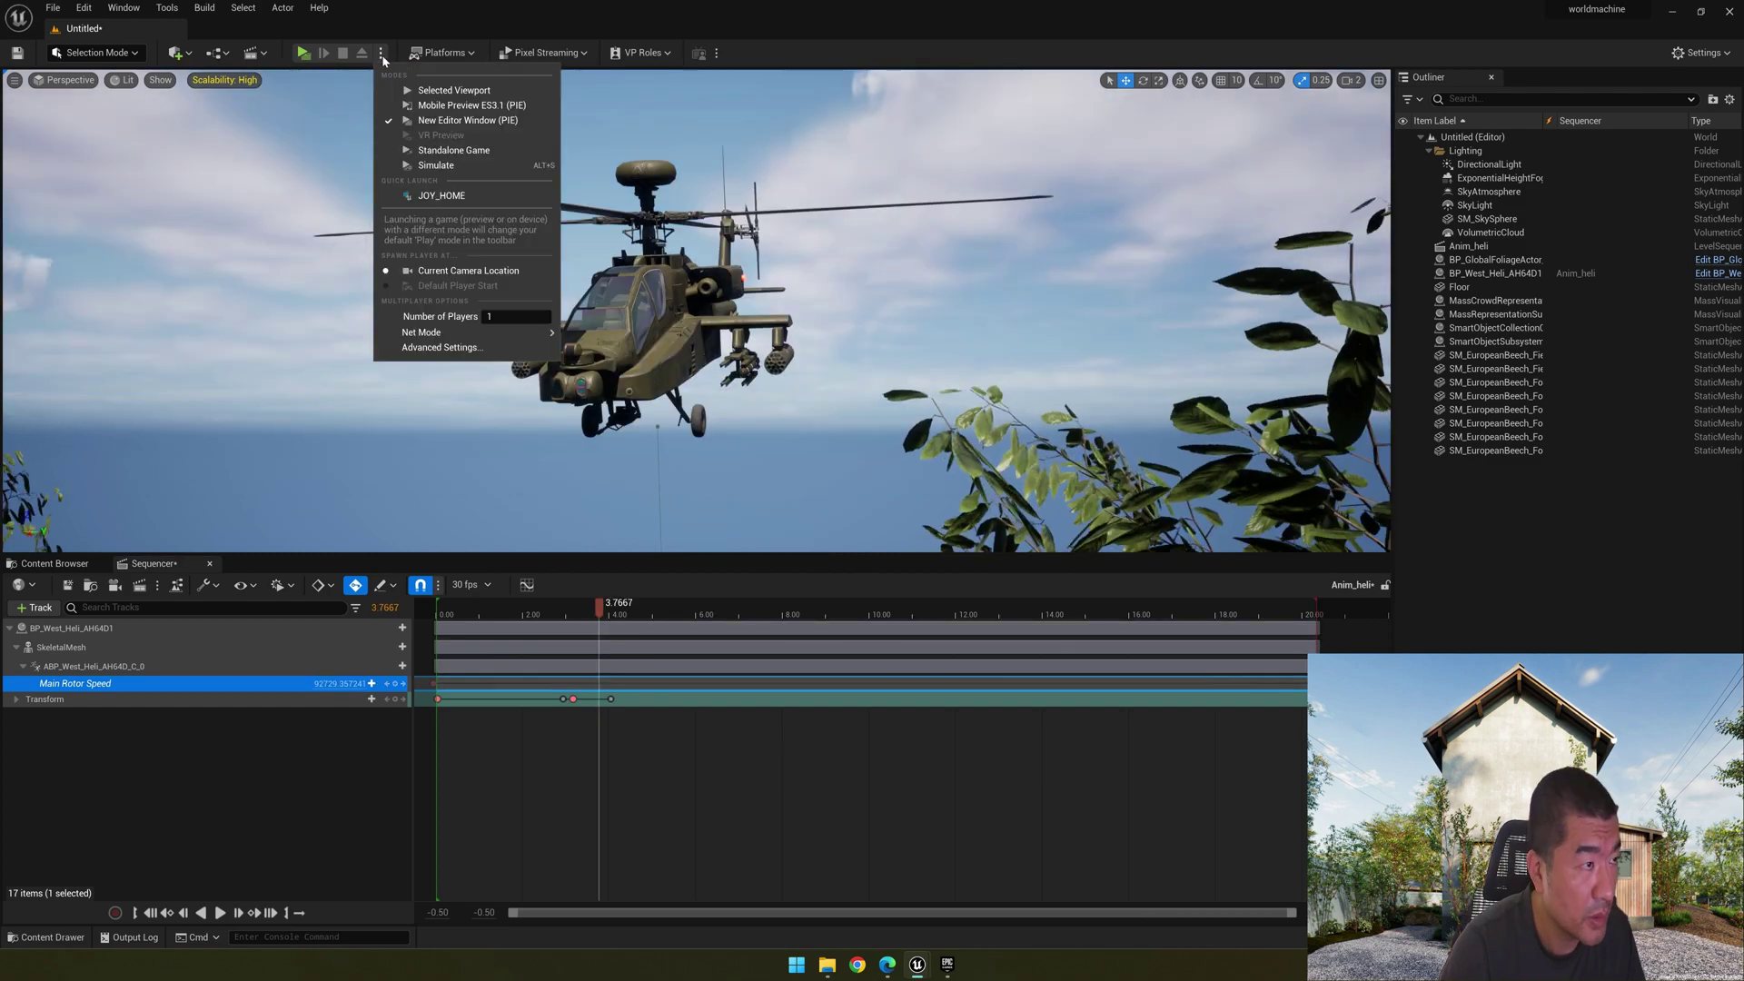
left_click(424, 172)
key("Escape")
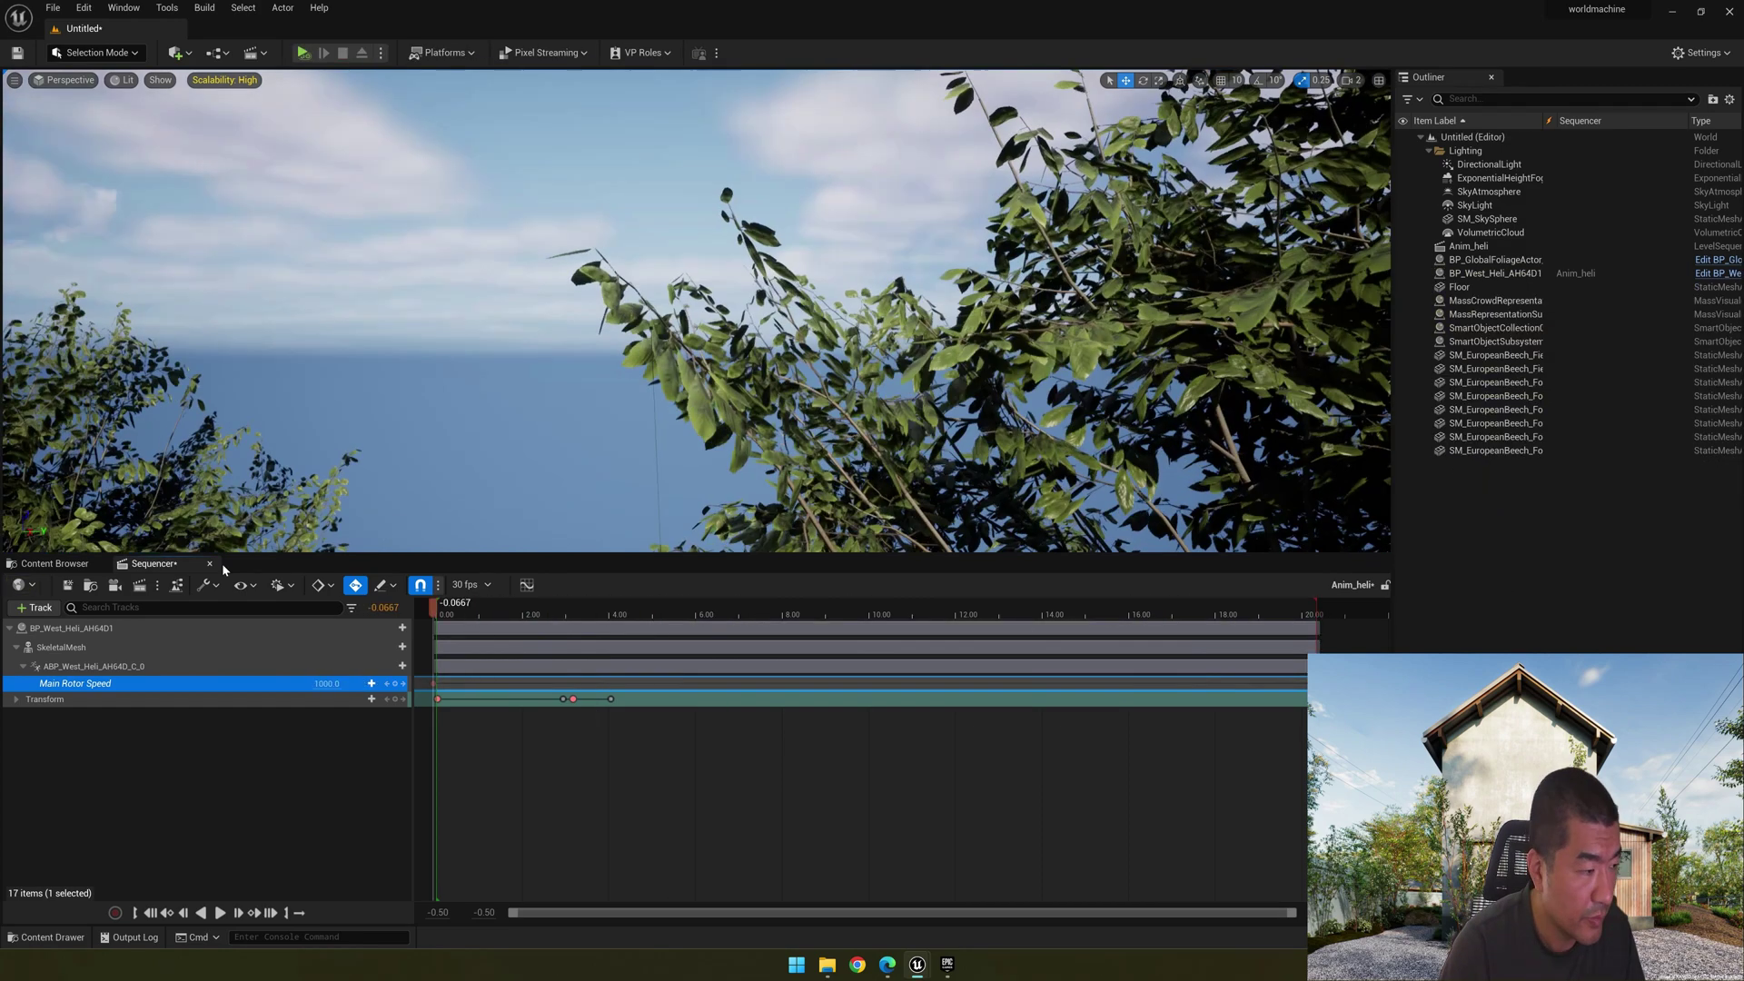
Step: Add a Tail Rotor Speed track under ABP_West_Heli_AH64D_C_0 and key it at 1000.0 at the sequence start
left_click(384, 667)
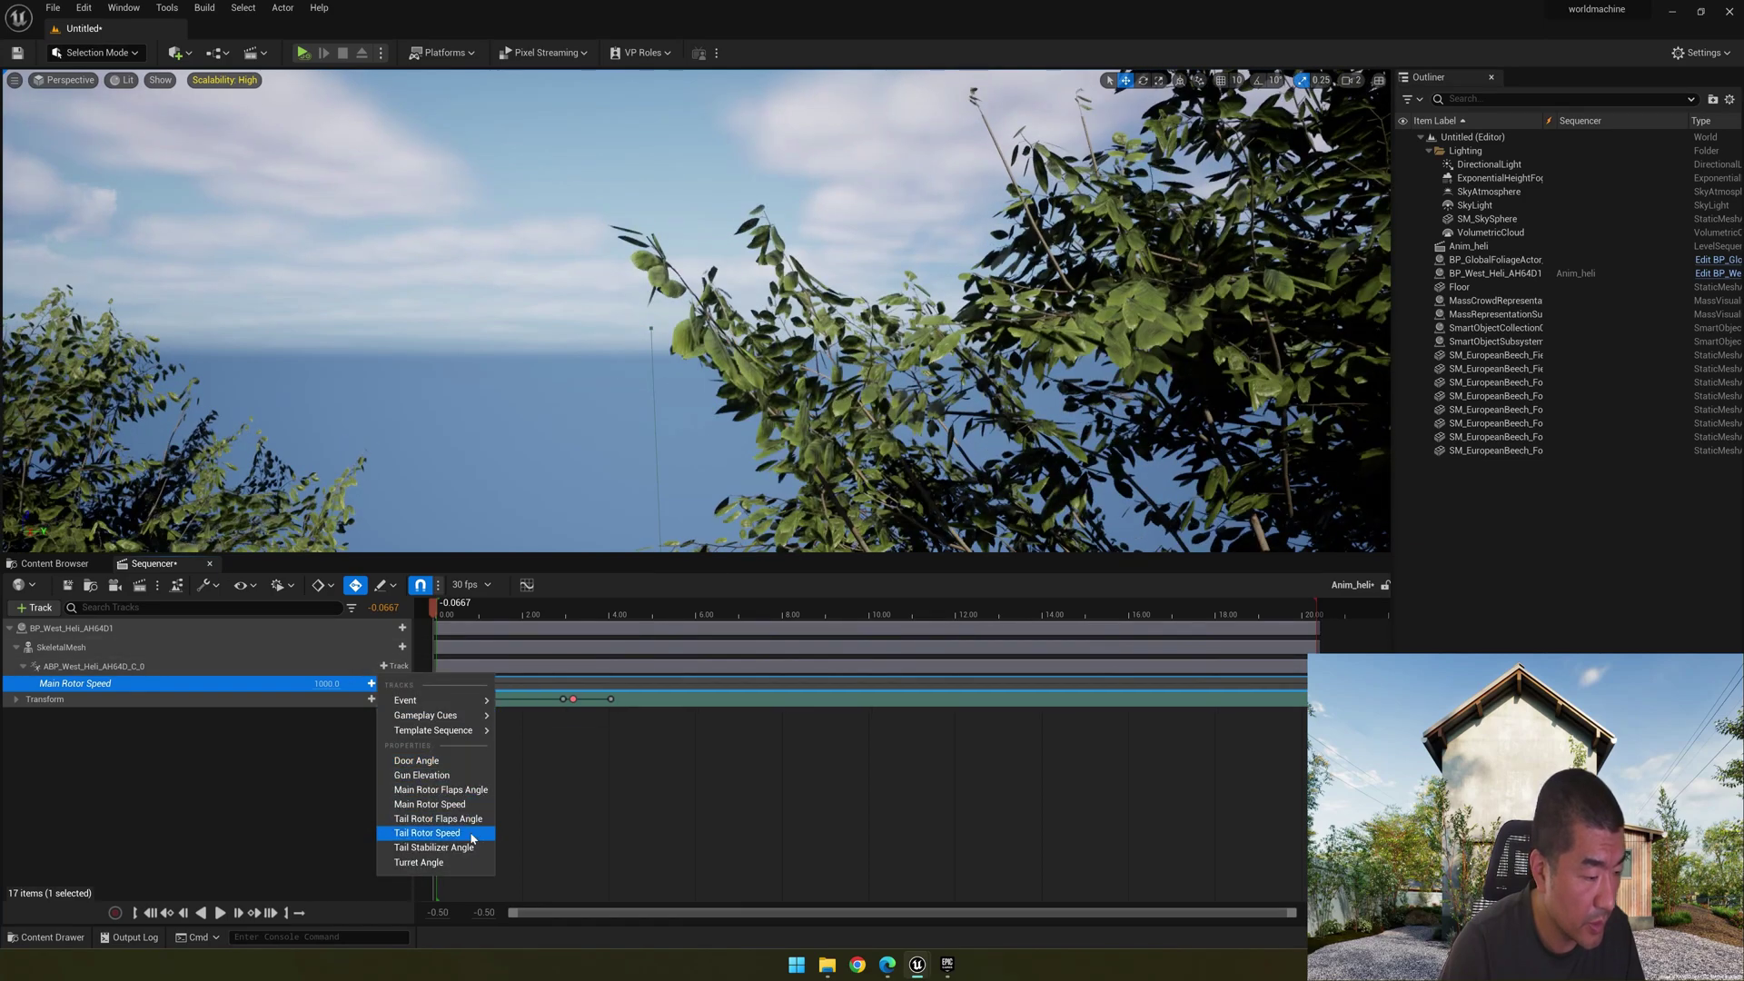
left_click(427, 833)
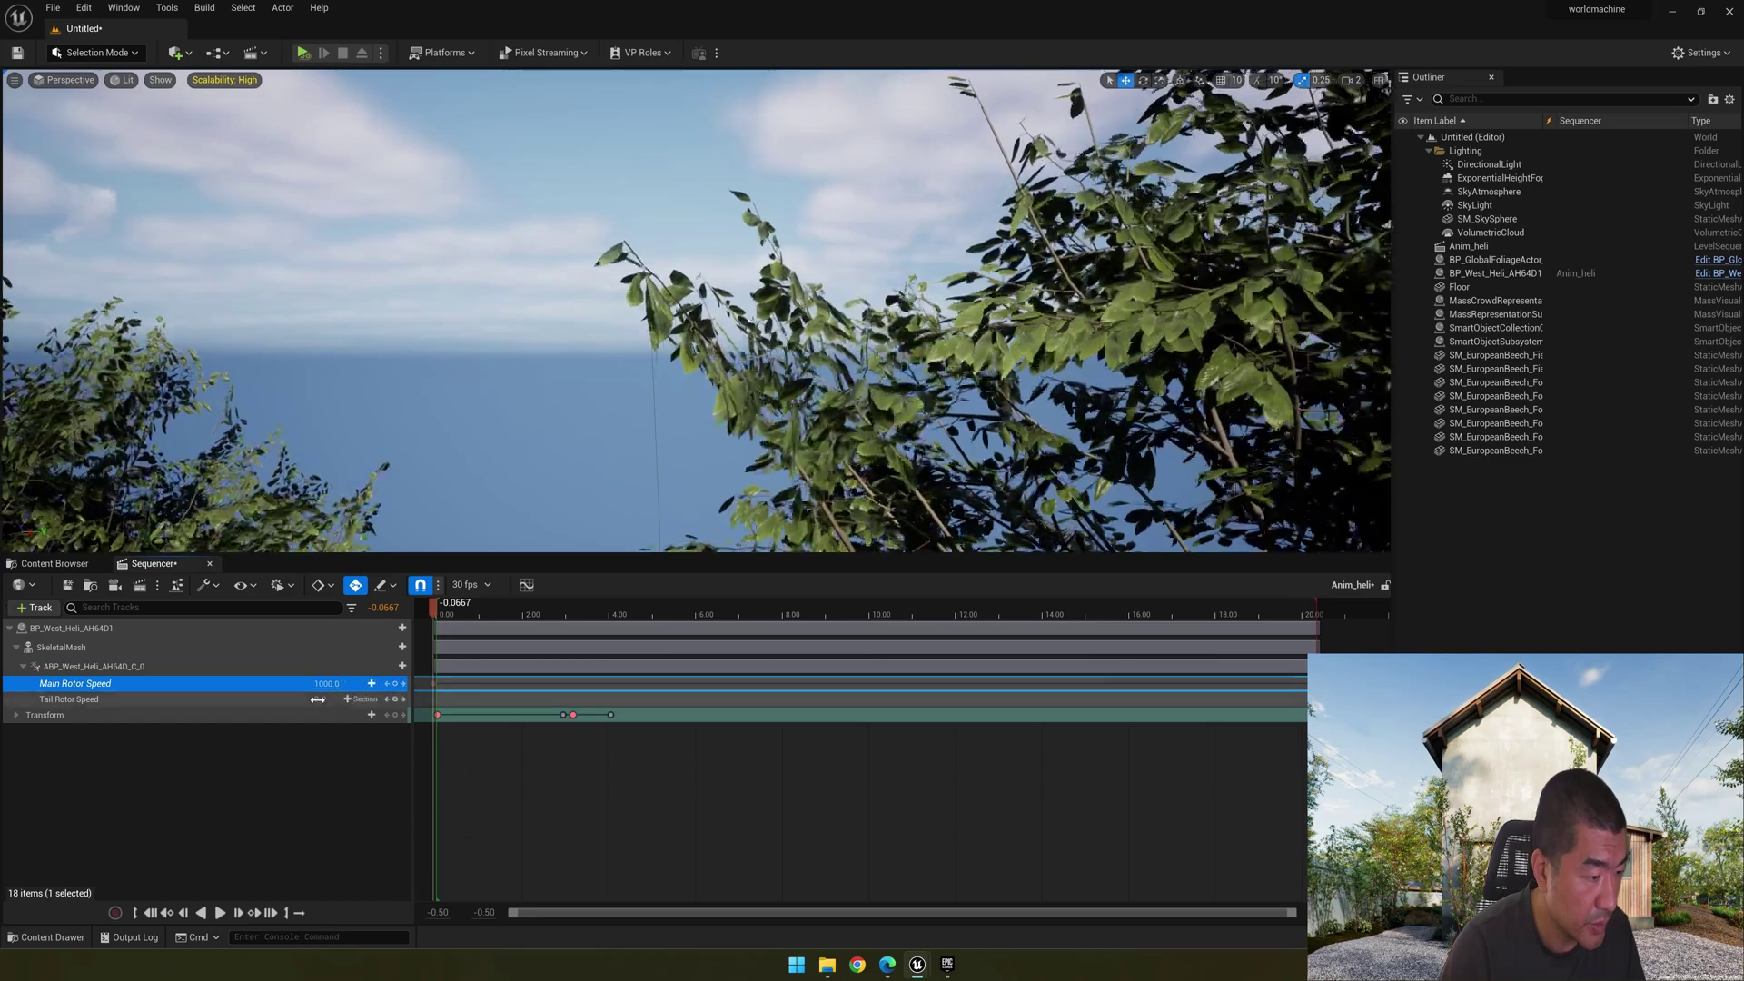
type("1000")
key("Return")
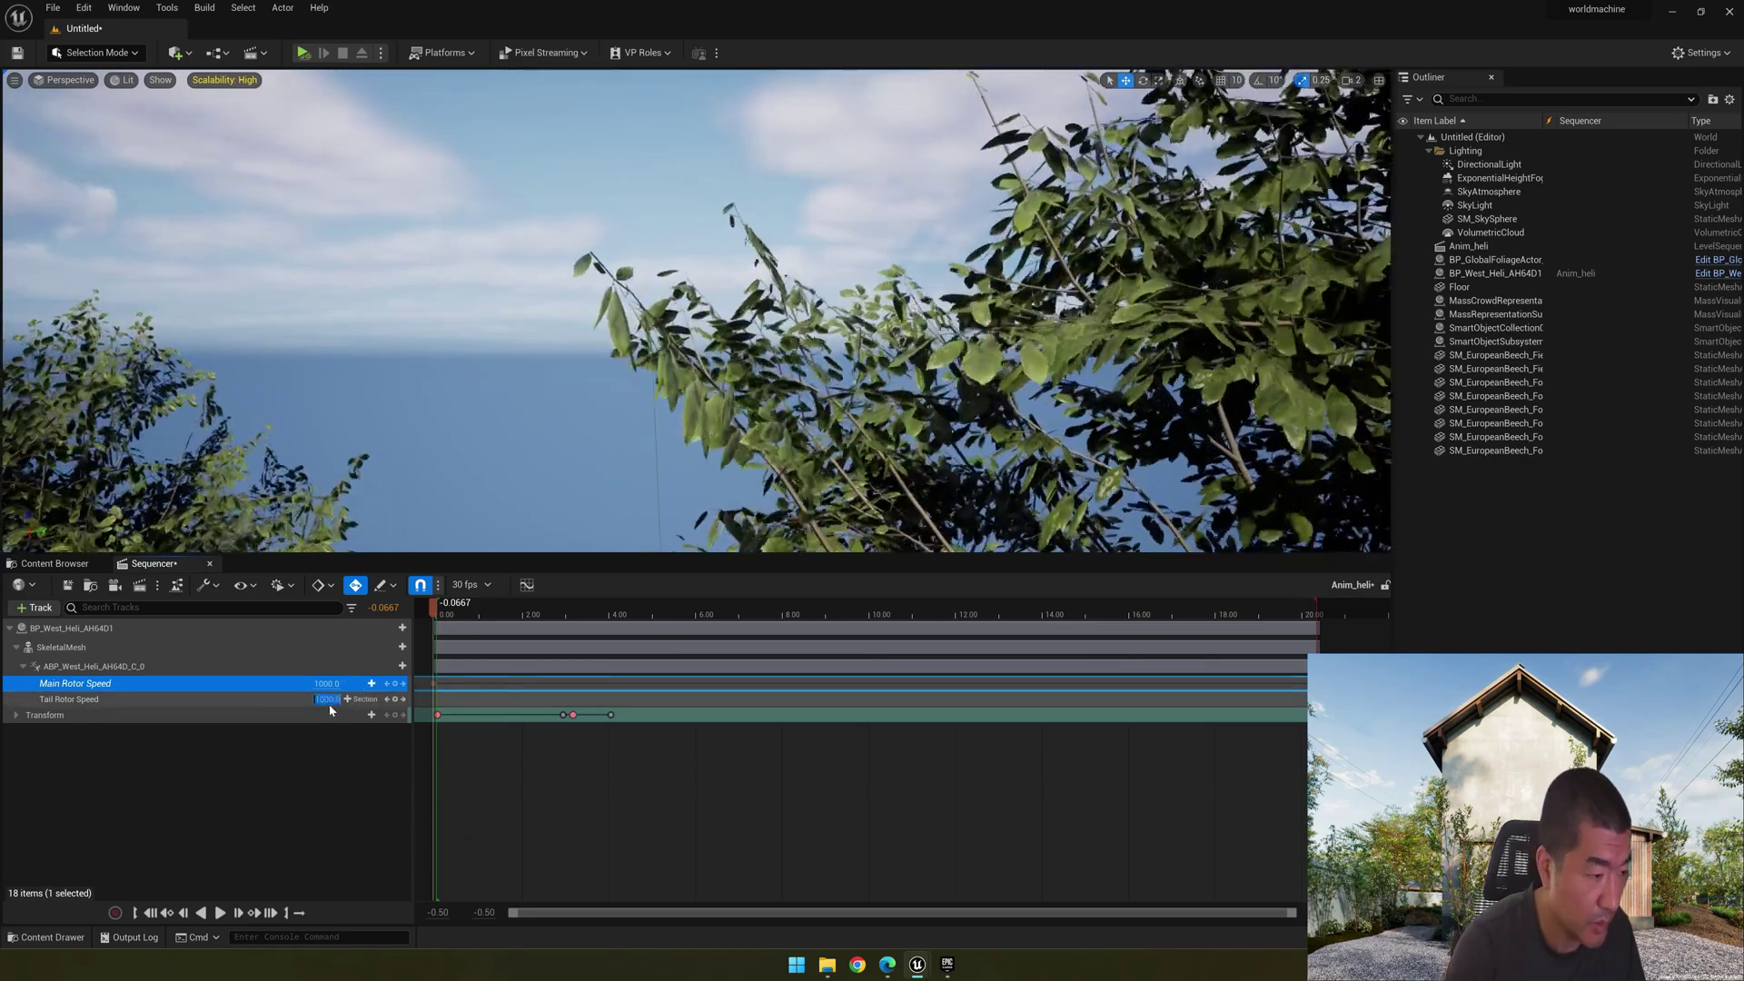
left_click(396, 700)
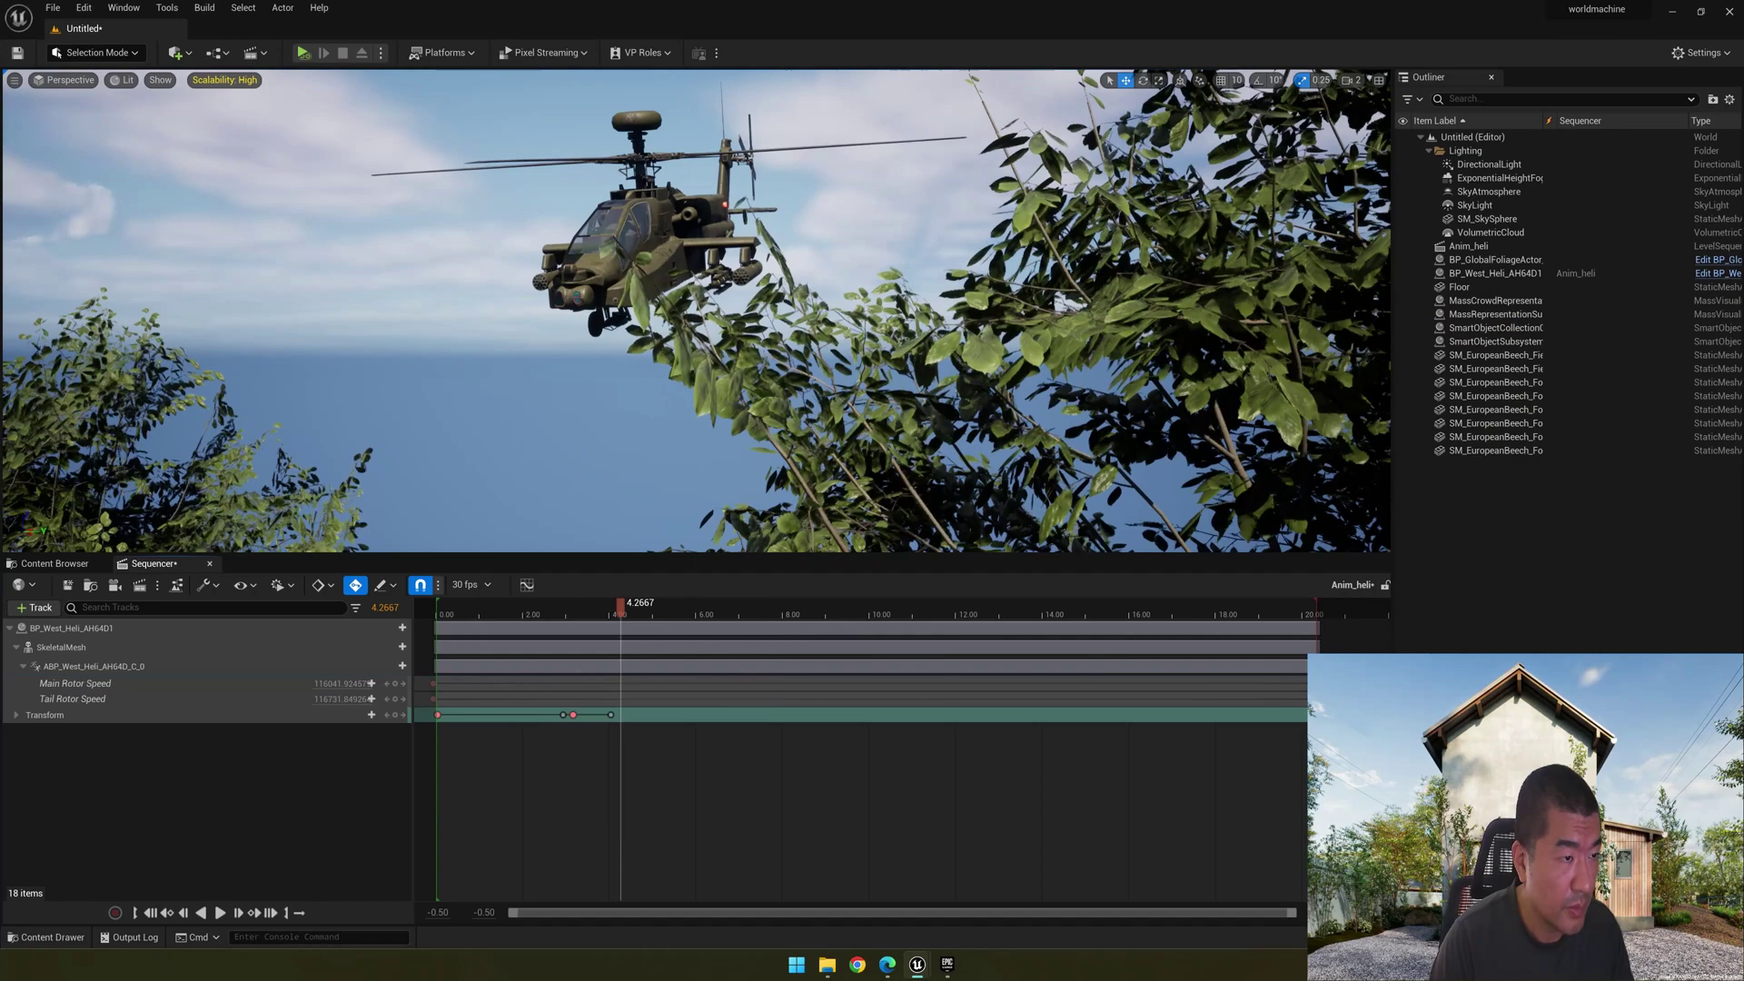
Step: Add Gun Elevation and Turret Angle tracks under ABP_West_Heli_AH64D_C_0
right_click_drag(696, 310, 672, 278)
right_click_drag(651, 535, 651, 534)
key("space")
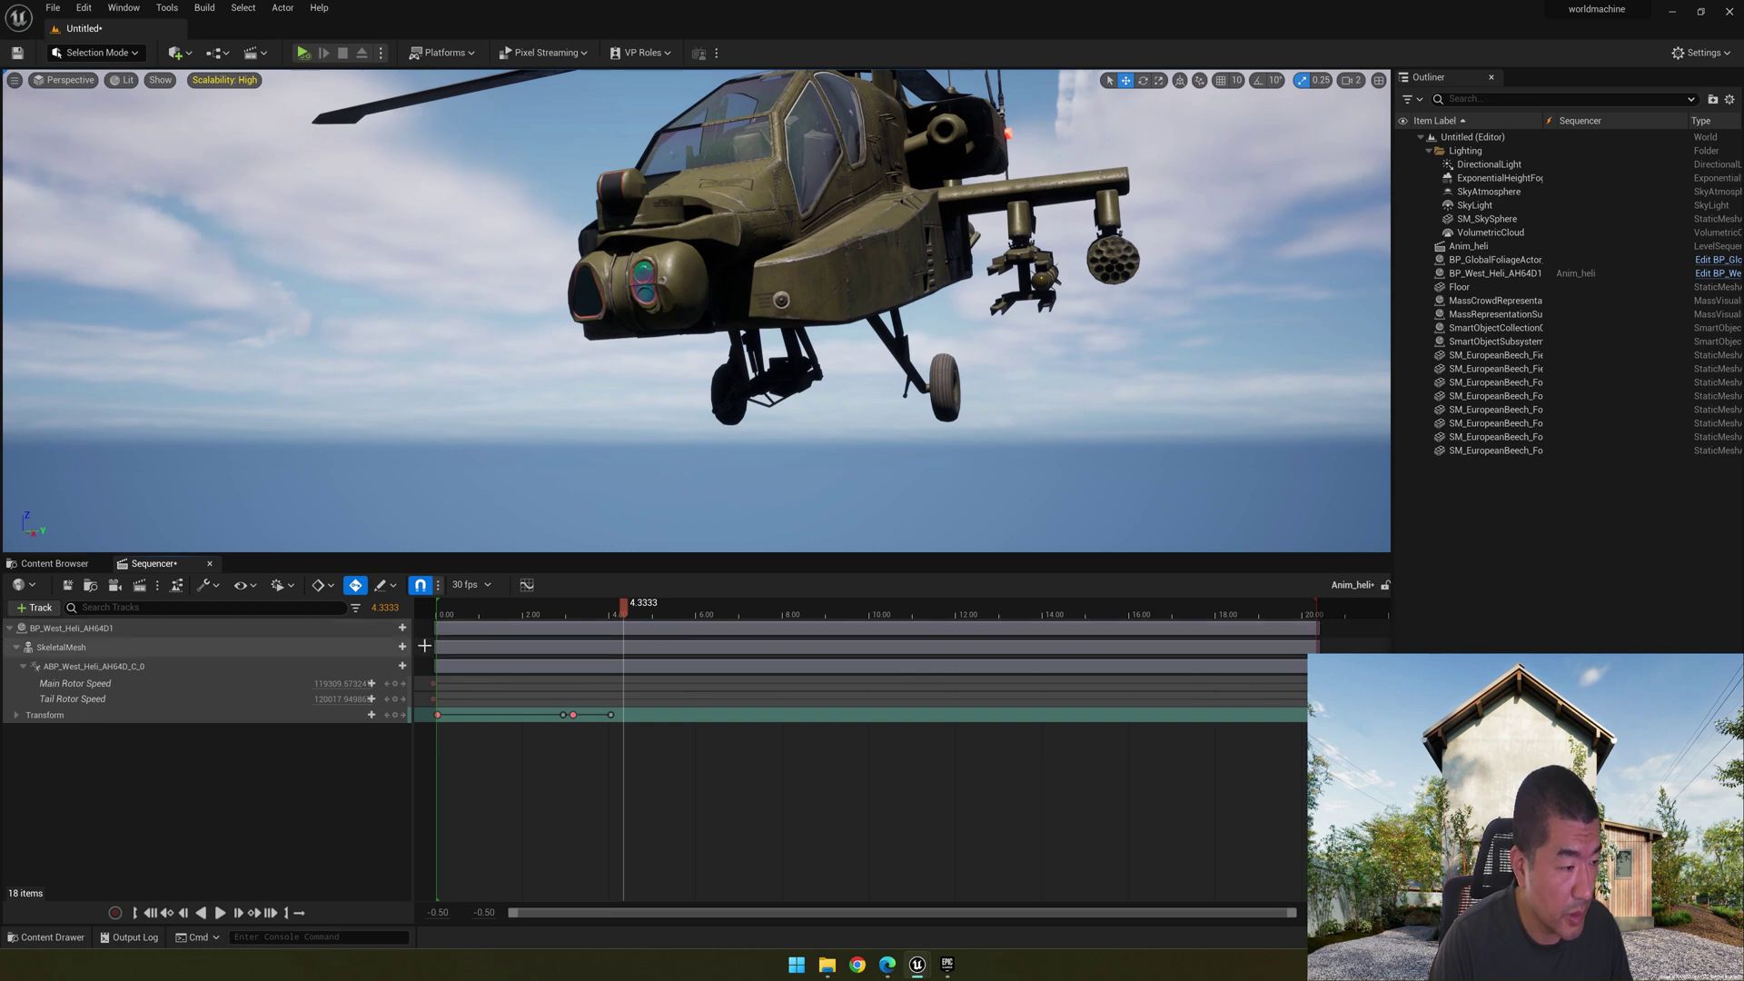
left_click(402, 666)
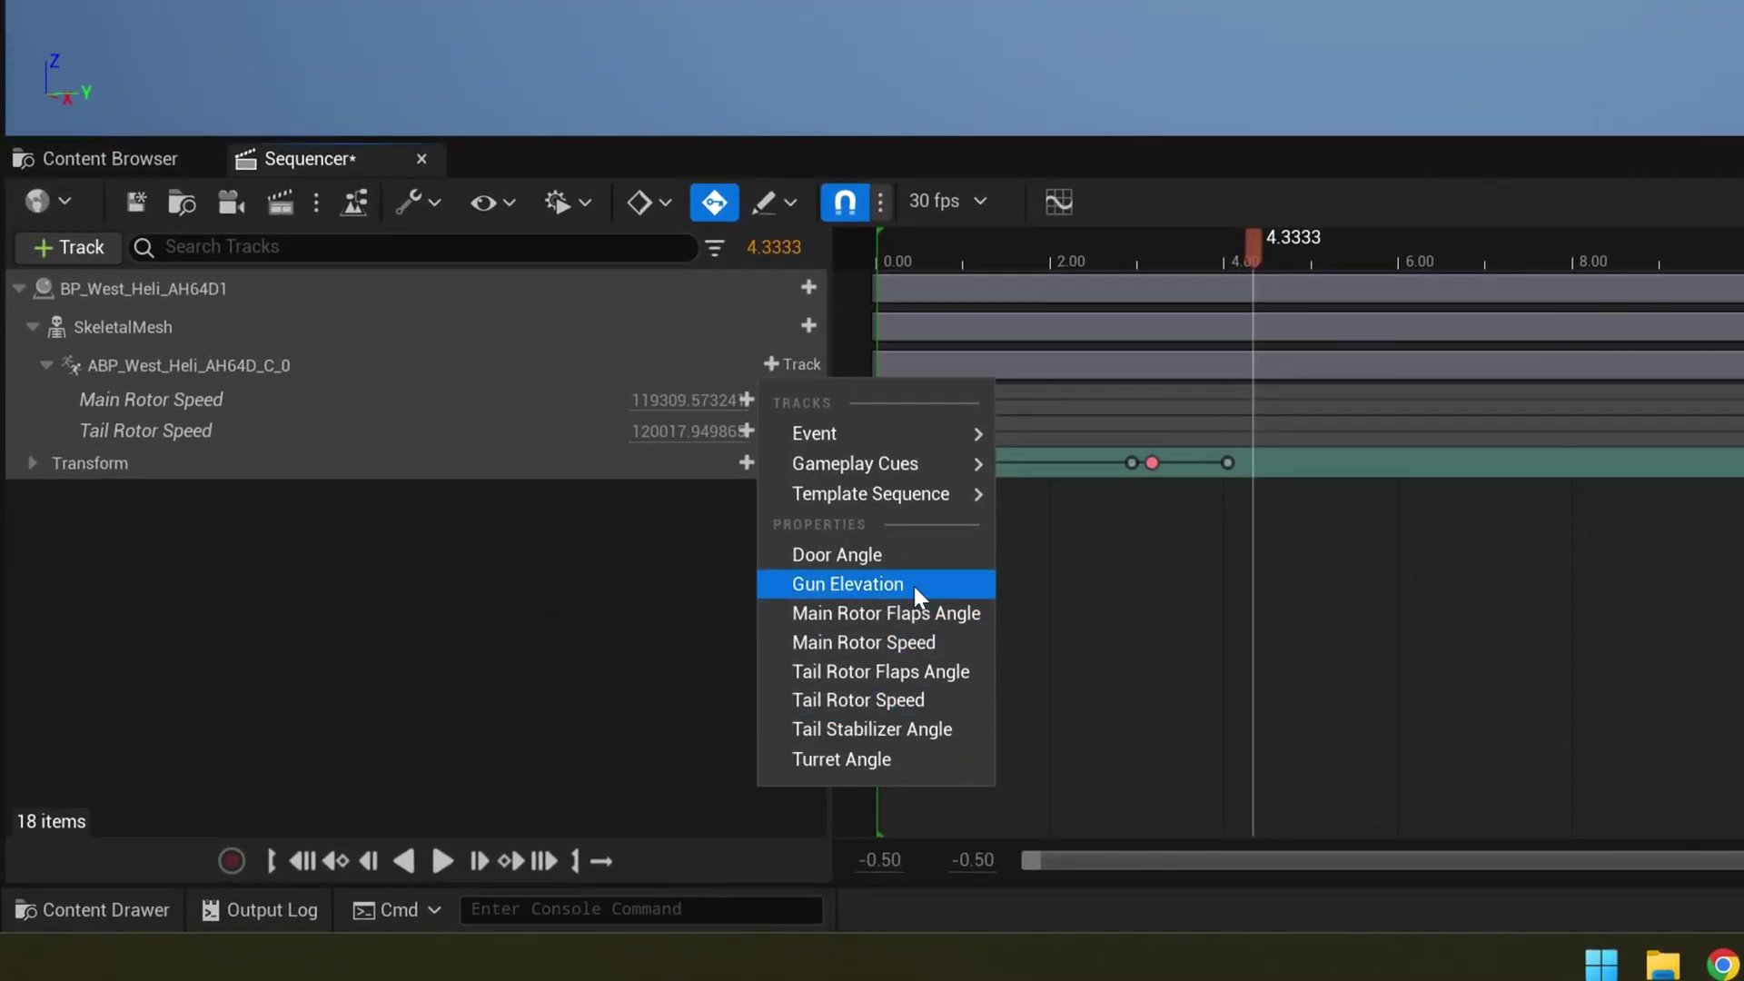
left_click(913, 586)
left_click(792, 364)
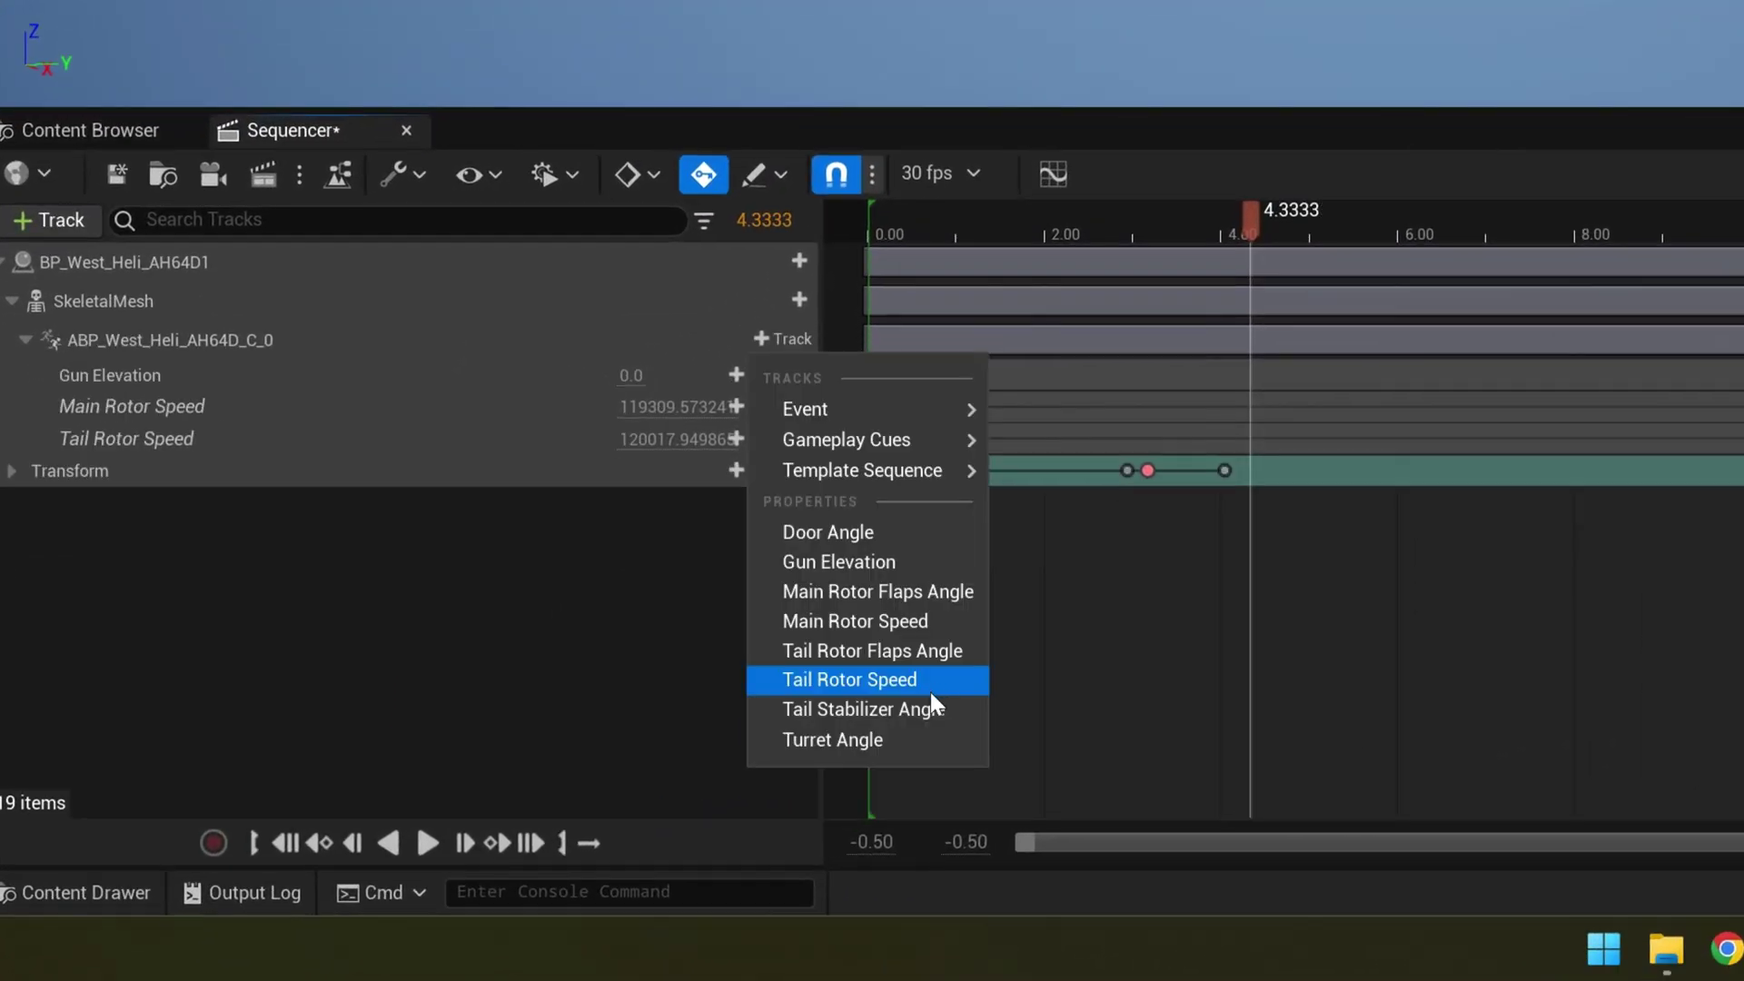
left_click(901, 748)
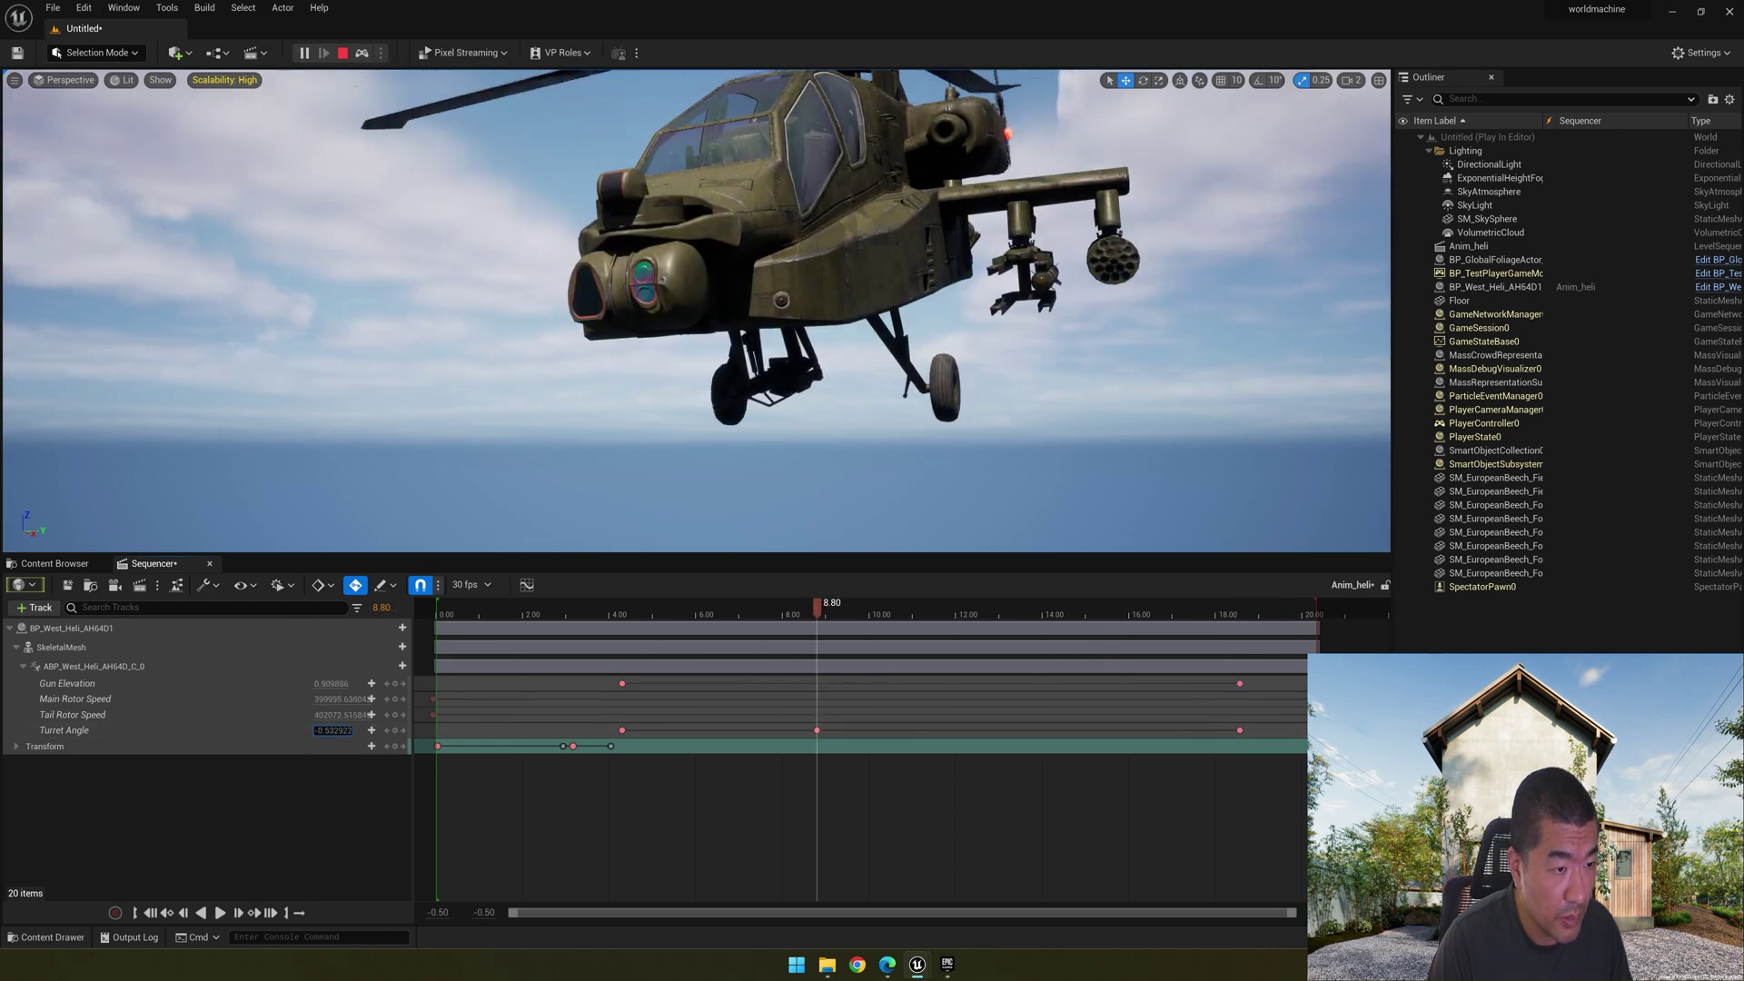
Step: Set the Turret Angle to about -27.73 at 8.80 seconds and scrub through the gun's swing
left_click_drag(332, 731, 316, 730)
left_click_drag(863, 606, 896, 708)
left_click_drag(895, 708, 845, 706)
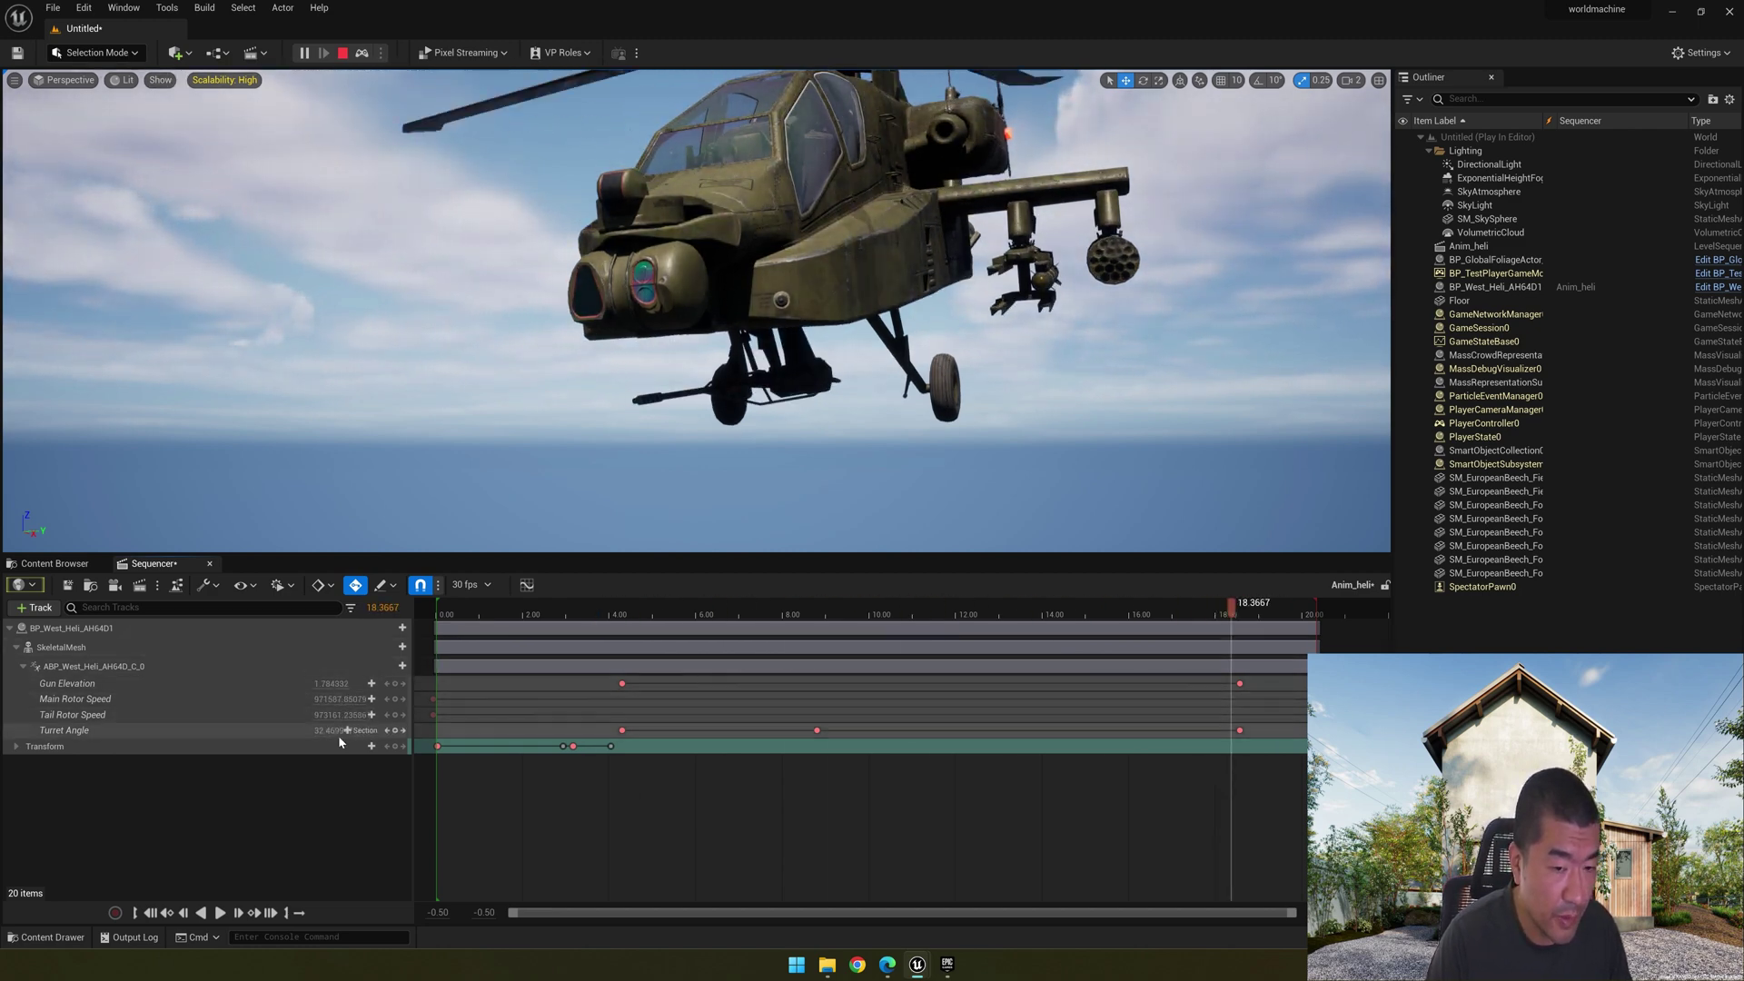
Step: Add the MachineGunFX component as a track under BP_West_Heli_AH64D1
left_click(125, 628)
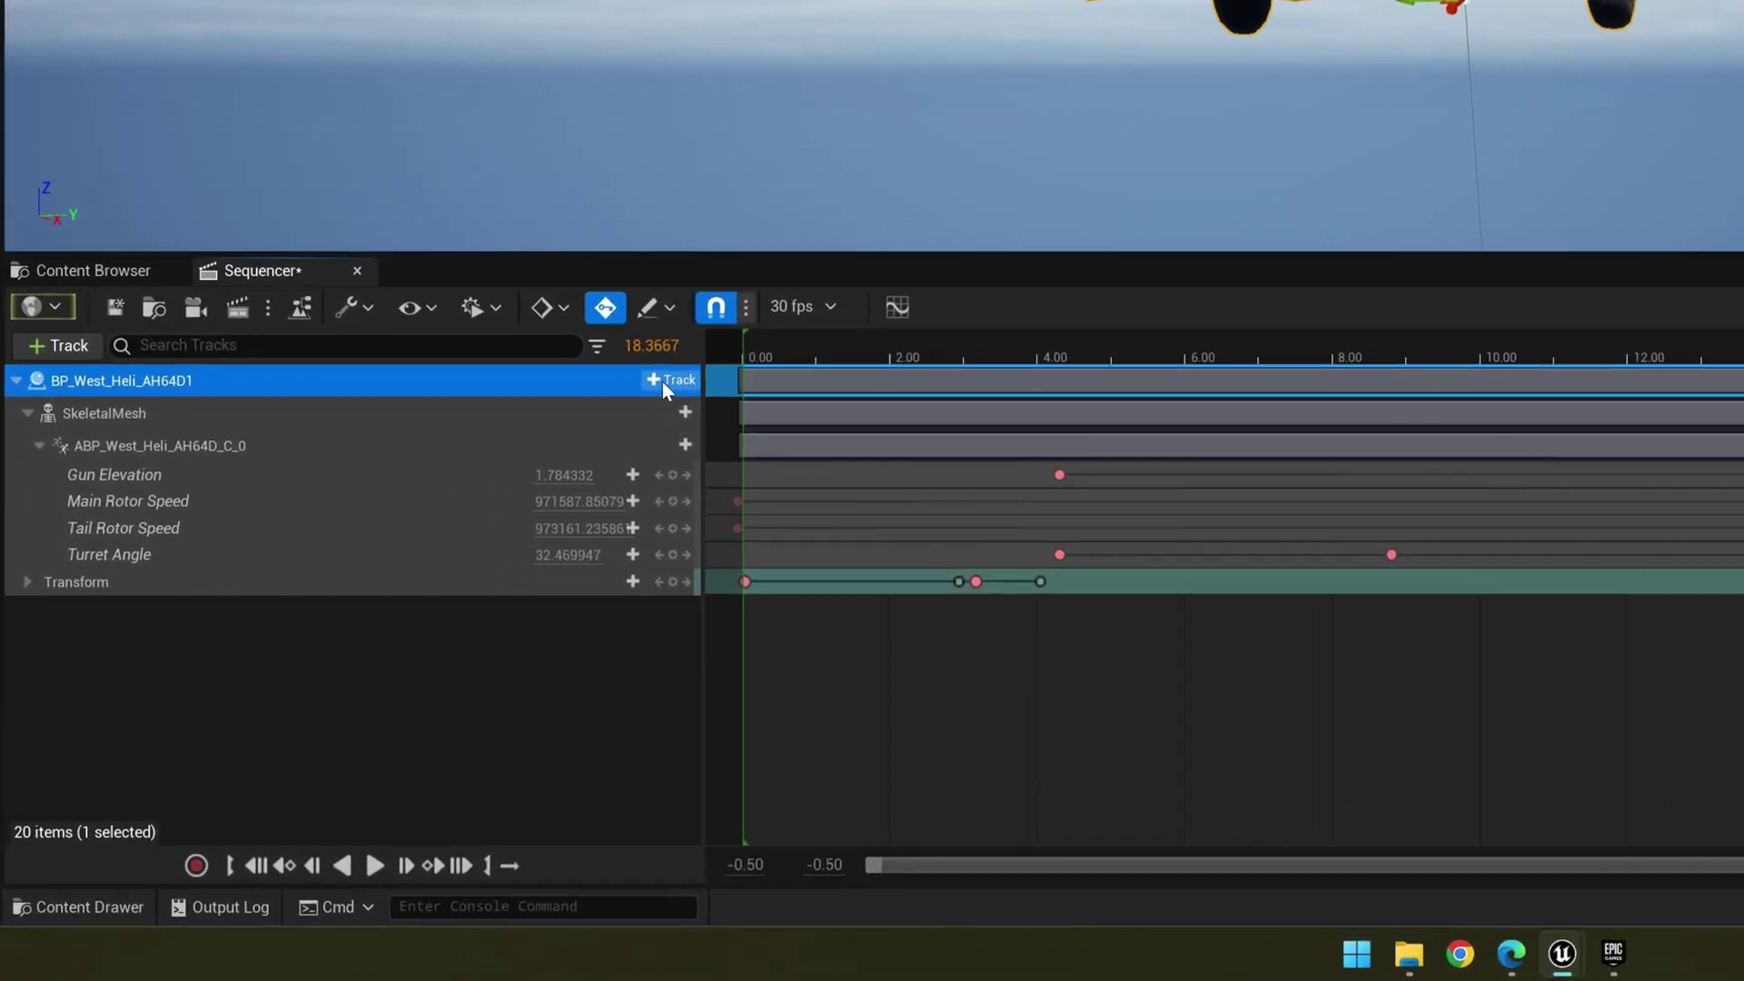
left_click(699, 346)
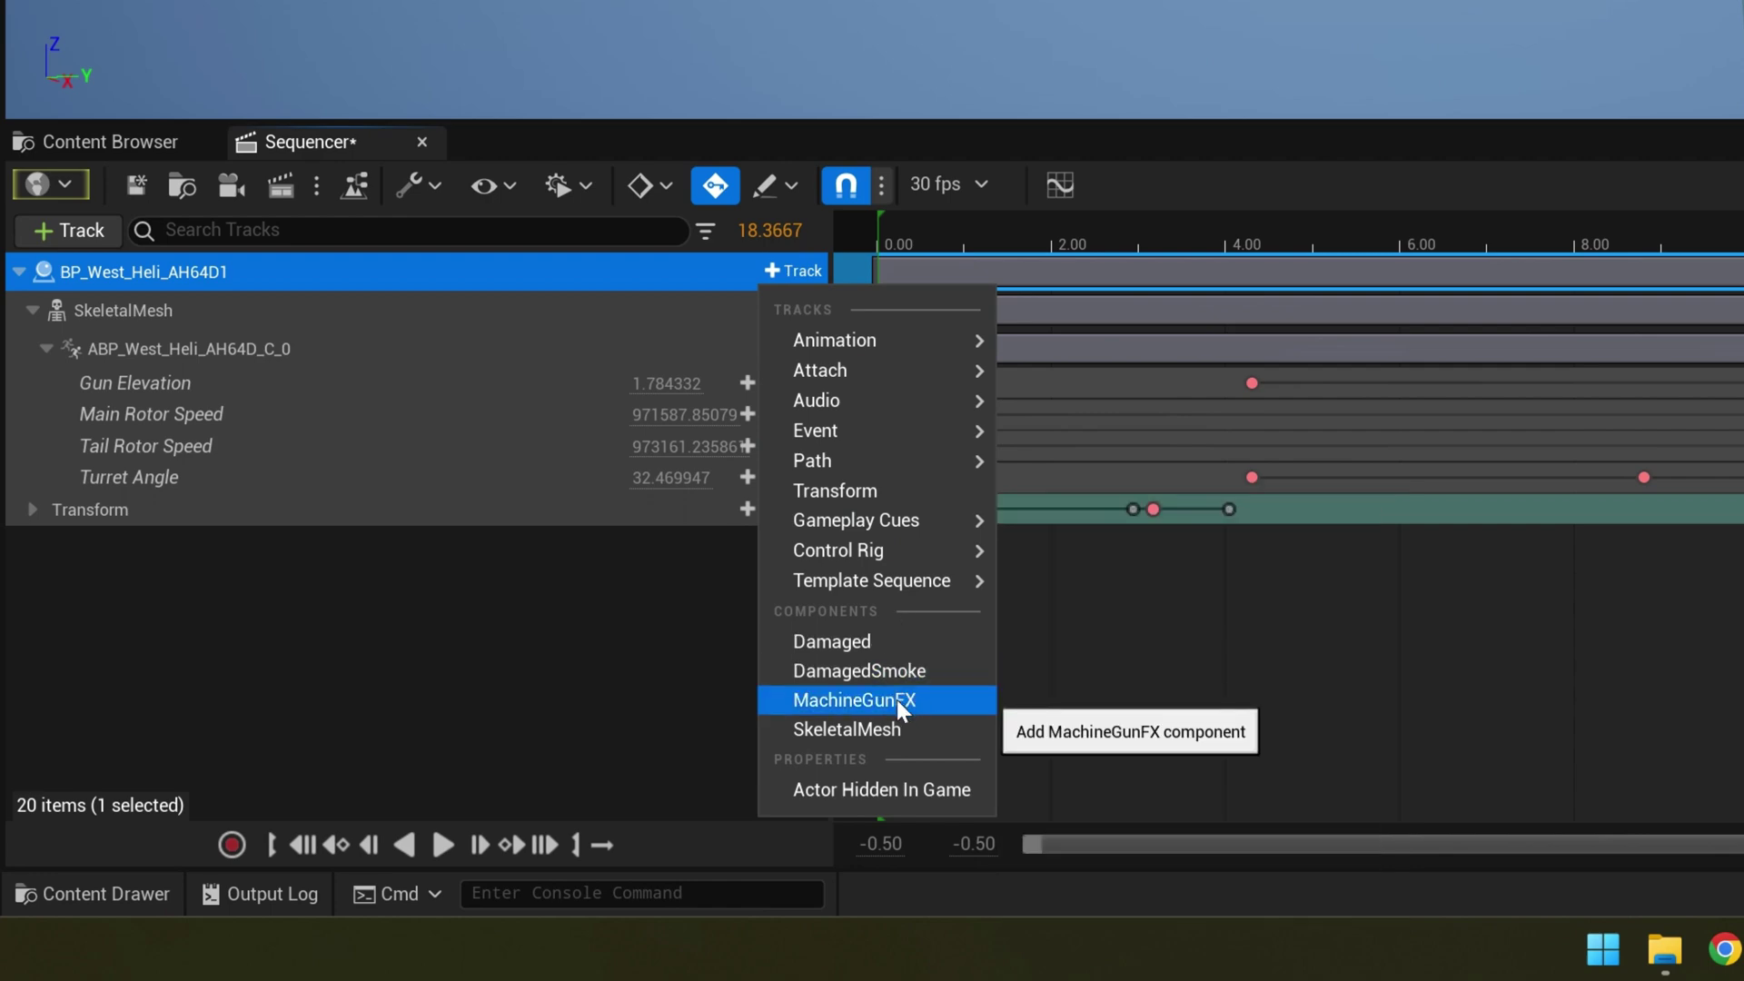
left_click(896, 702)
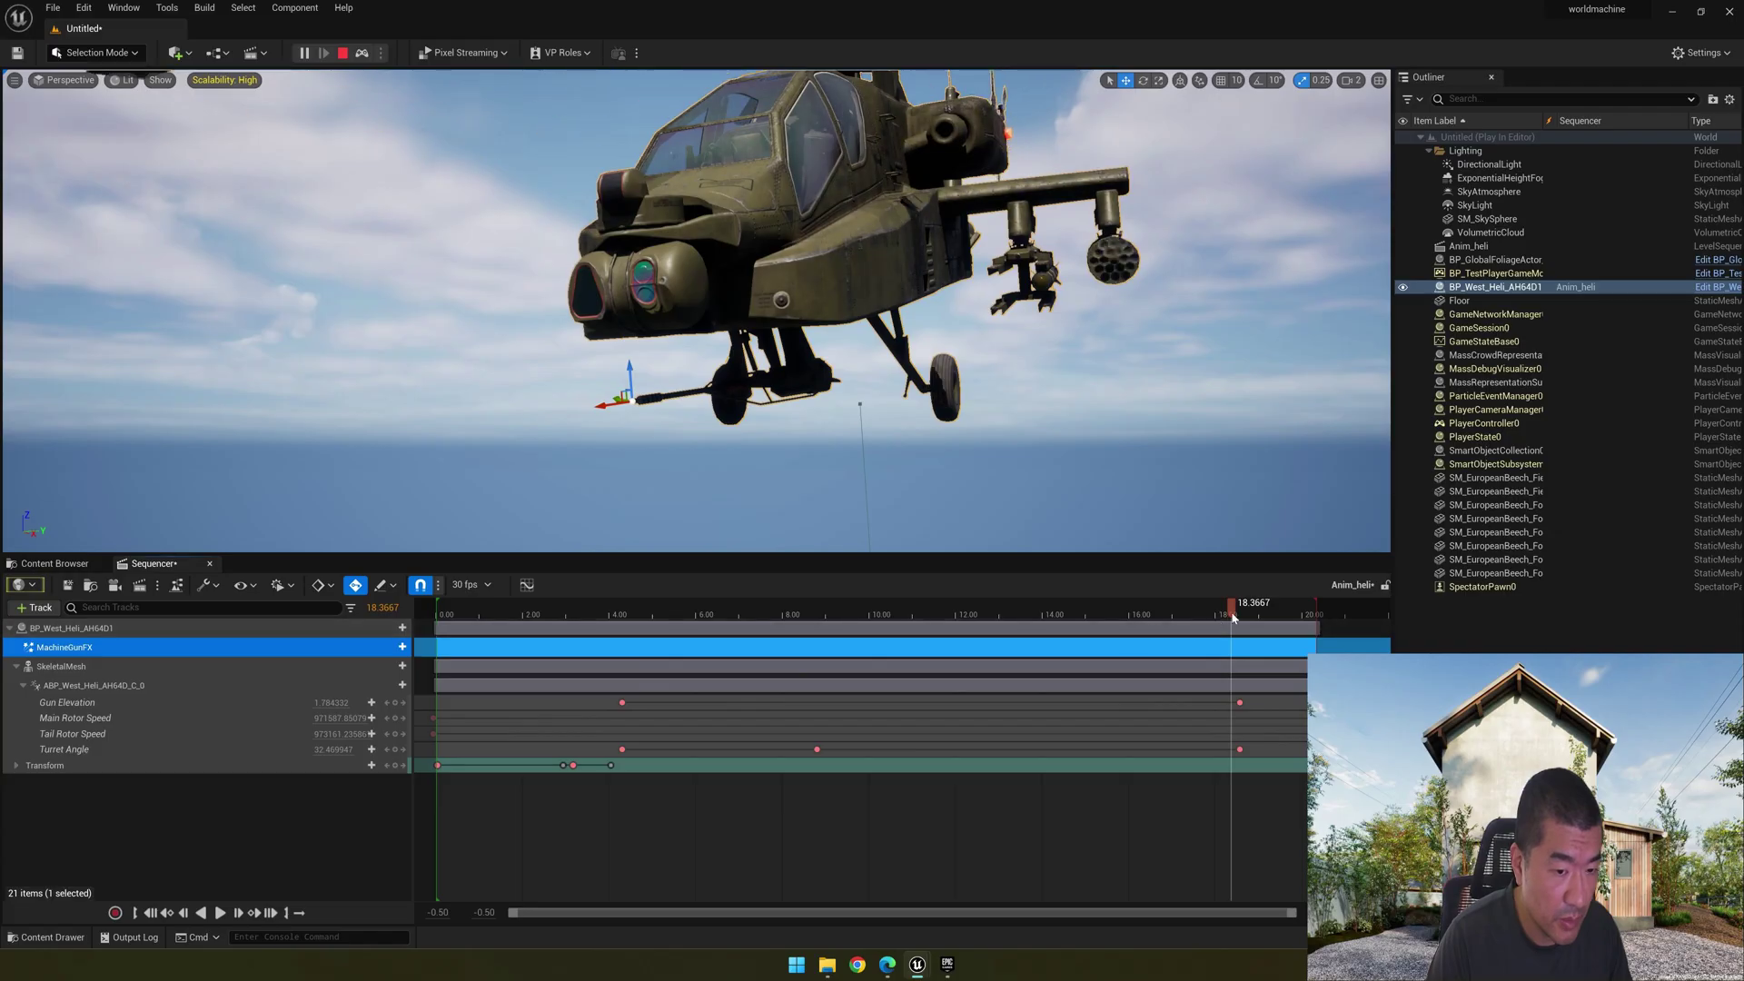
Step: Move the playhead to 8.80 seconds and add an FX System Toggle Track to MachineGunFX
left_click_drag(1233, 618, 818, 662)
left_click(419, 659)
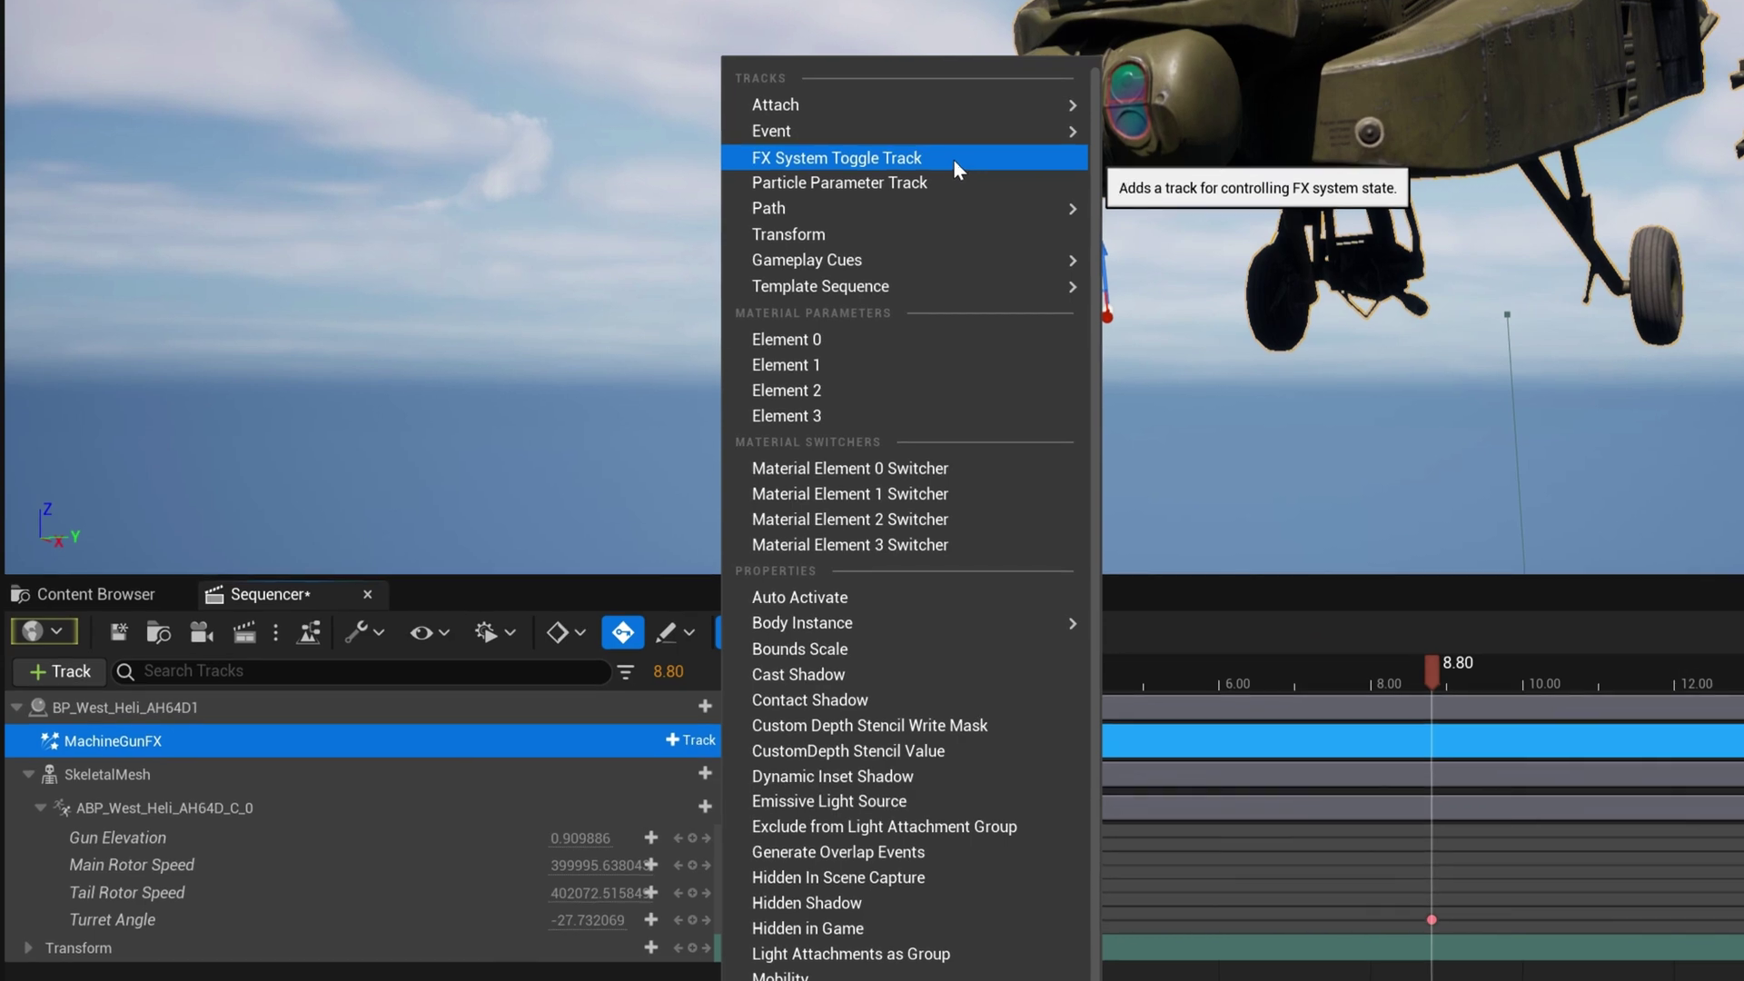
left_click(952, 160)
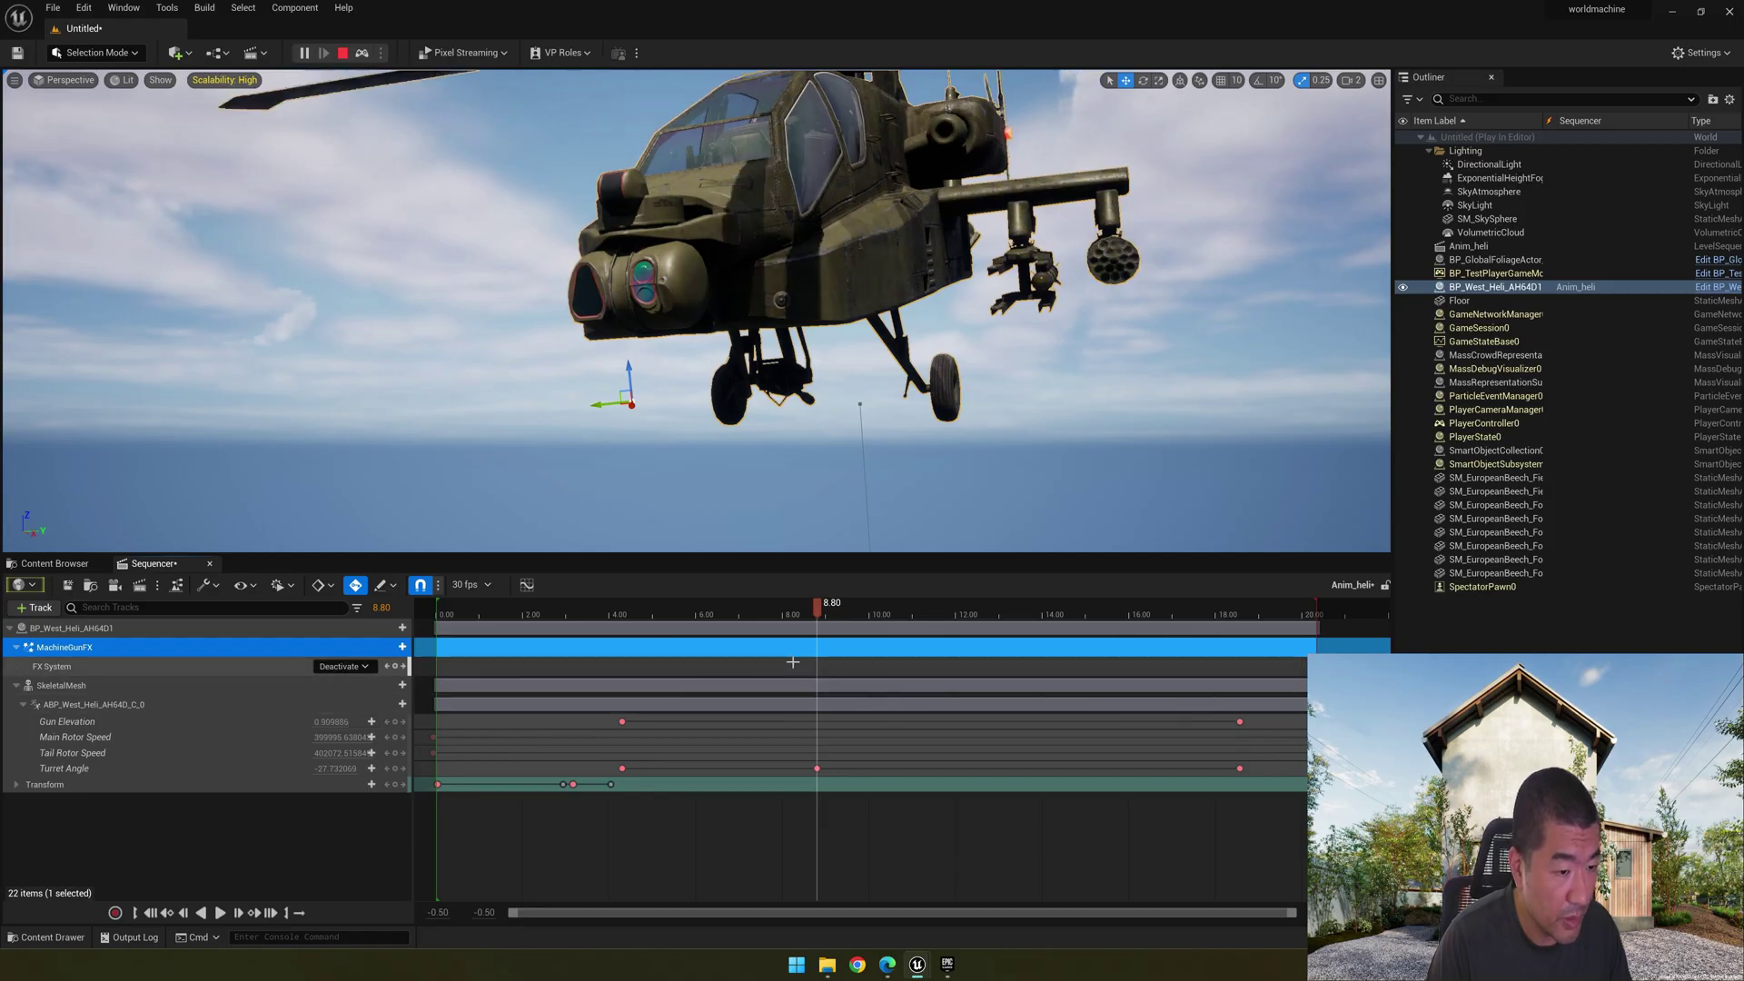
Step: Key the machine gun's FX System toggle so it is deactivated until about 8.8 seconds and activated from there on
left_click(394, 667)
left_click_drag(817, 609, 770, 608)
left_click(356, 666)
left_click(364, 689)
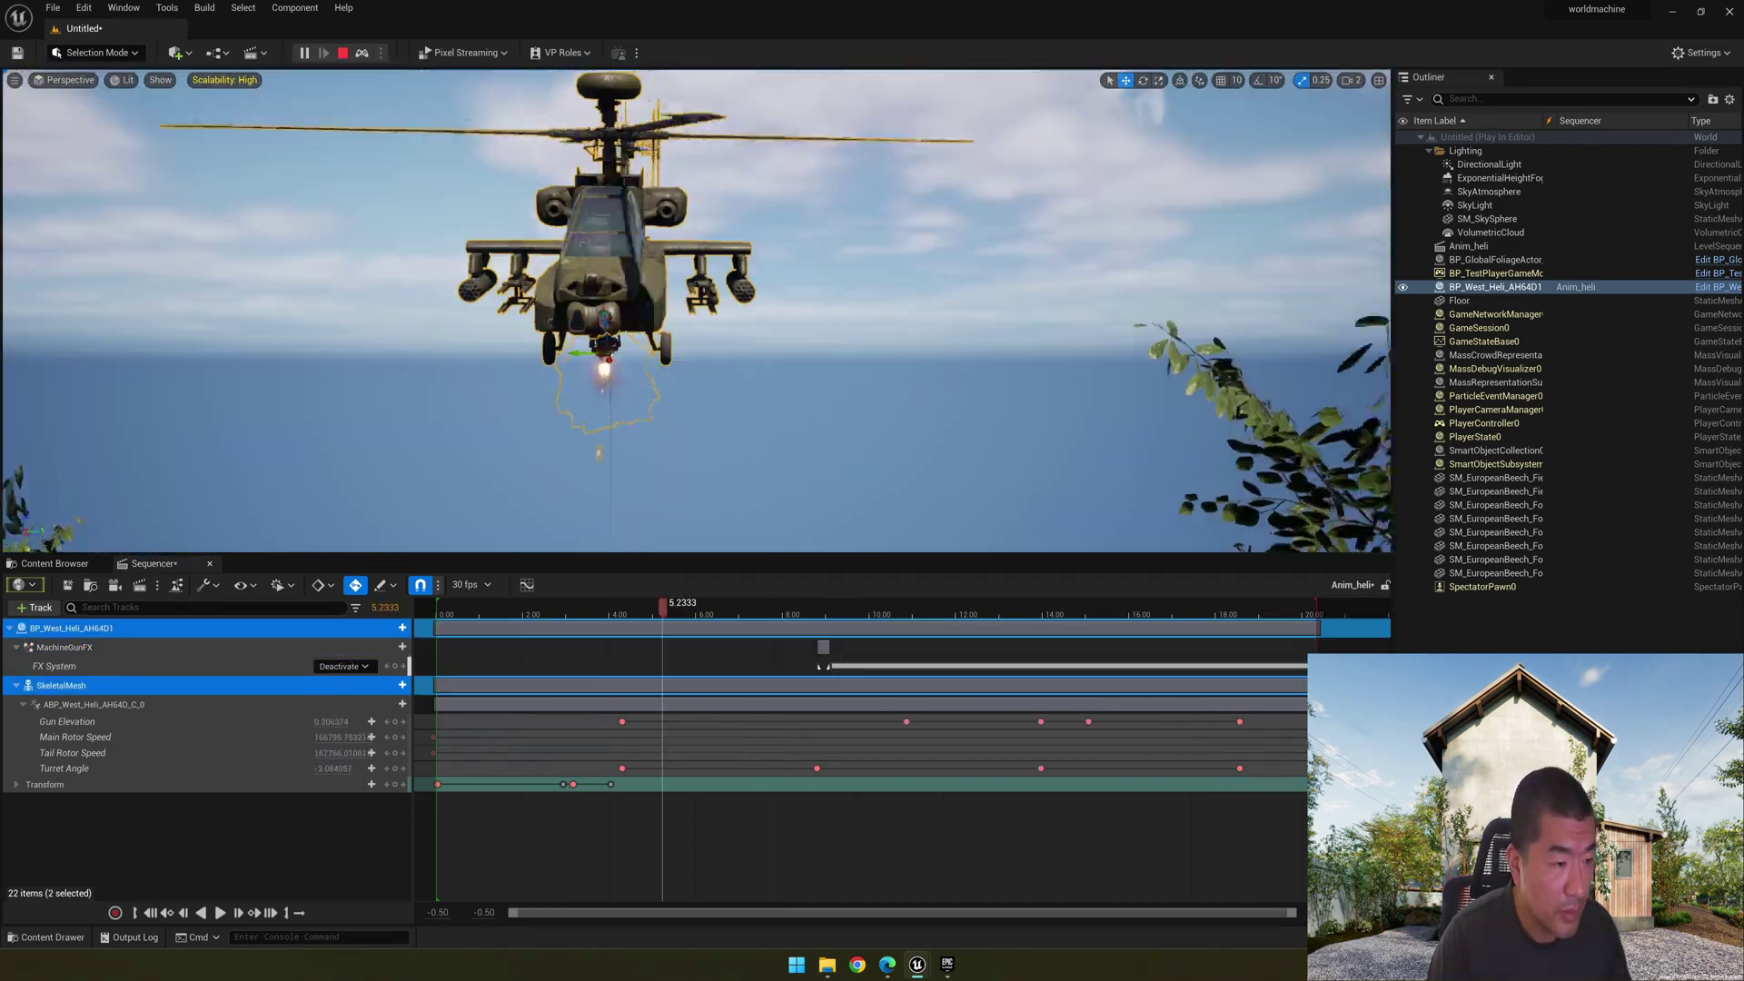
Step: Key slight rotations of the helicopter on its Transform track from 3.50 to about 15.8 seconds
right_click_drag(694, 505, 636, 486)
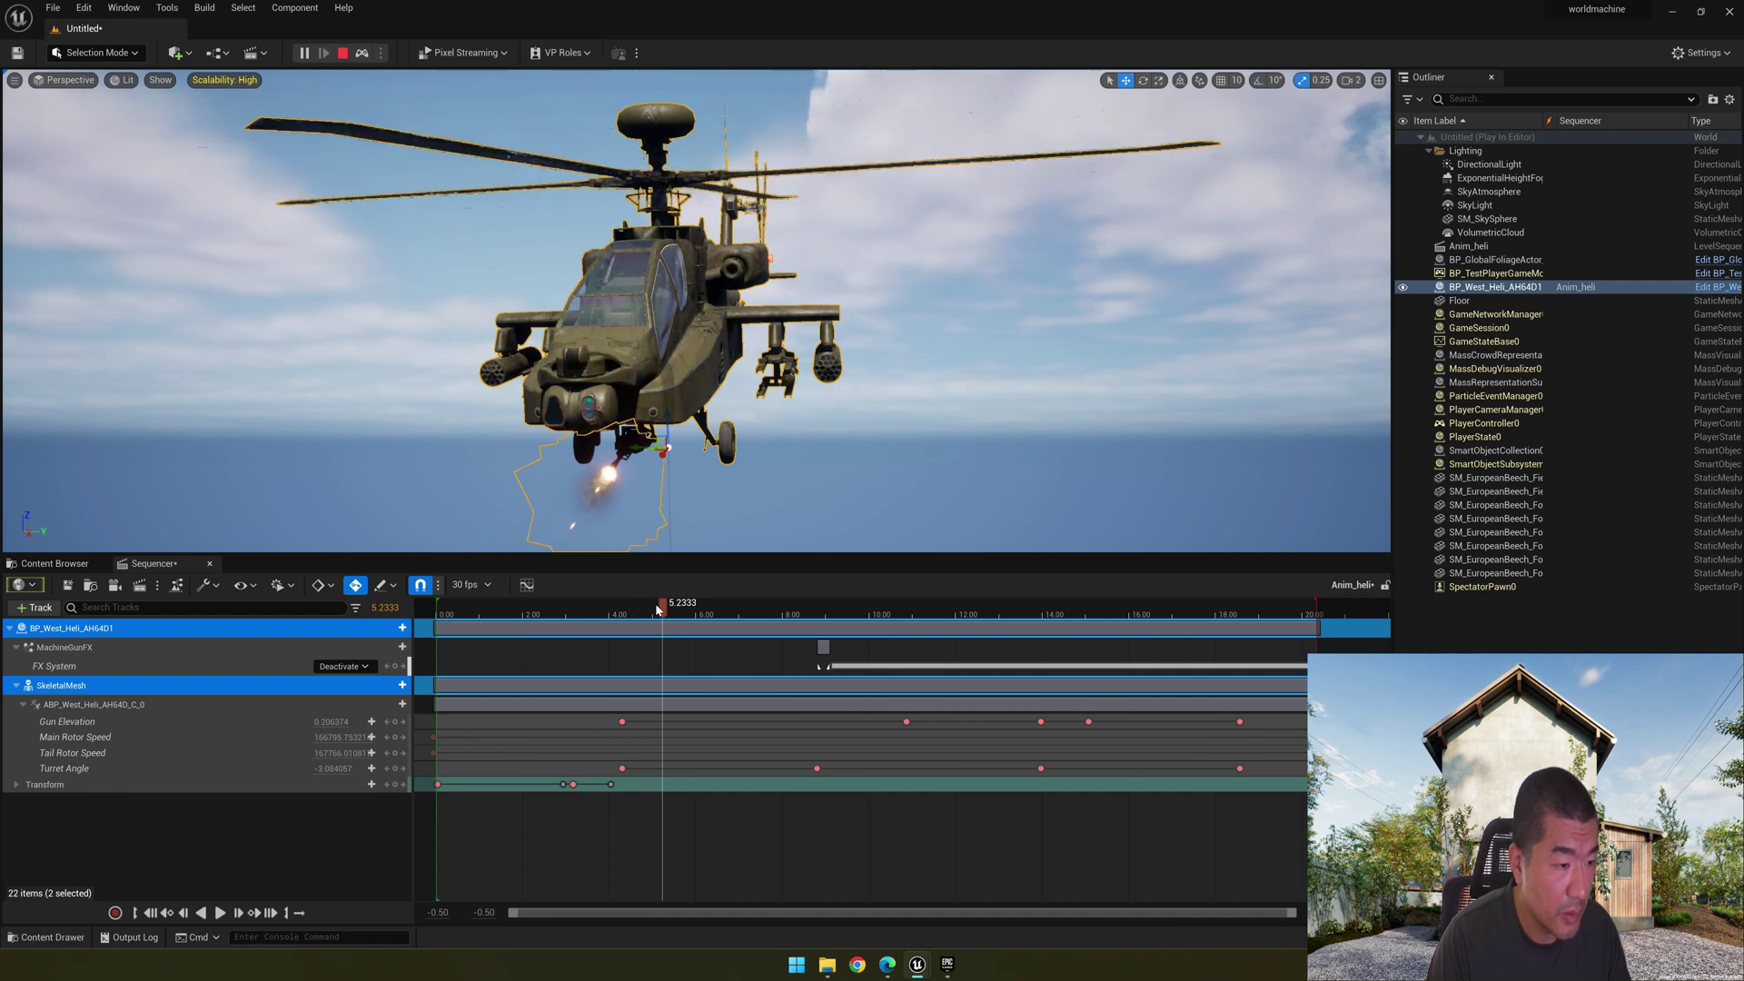
left_click_drag(664, 611, 589, 633)
left_click(177, 788)
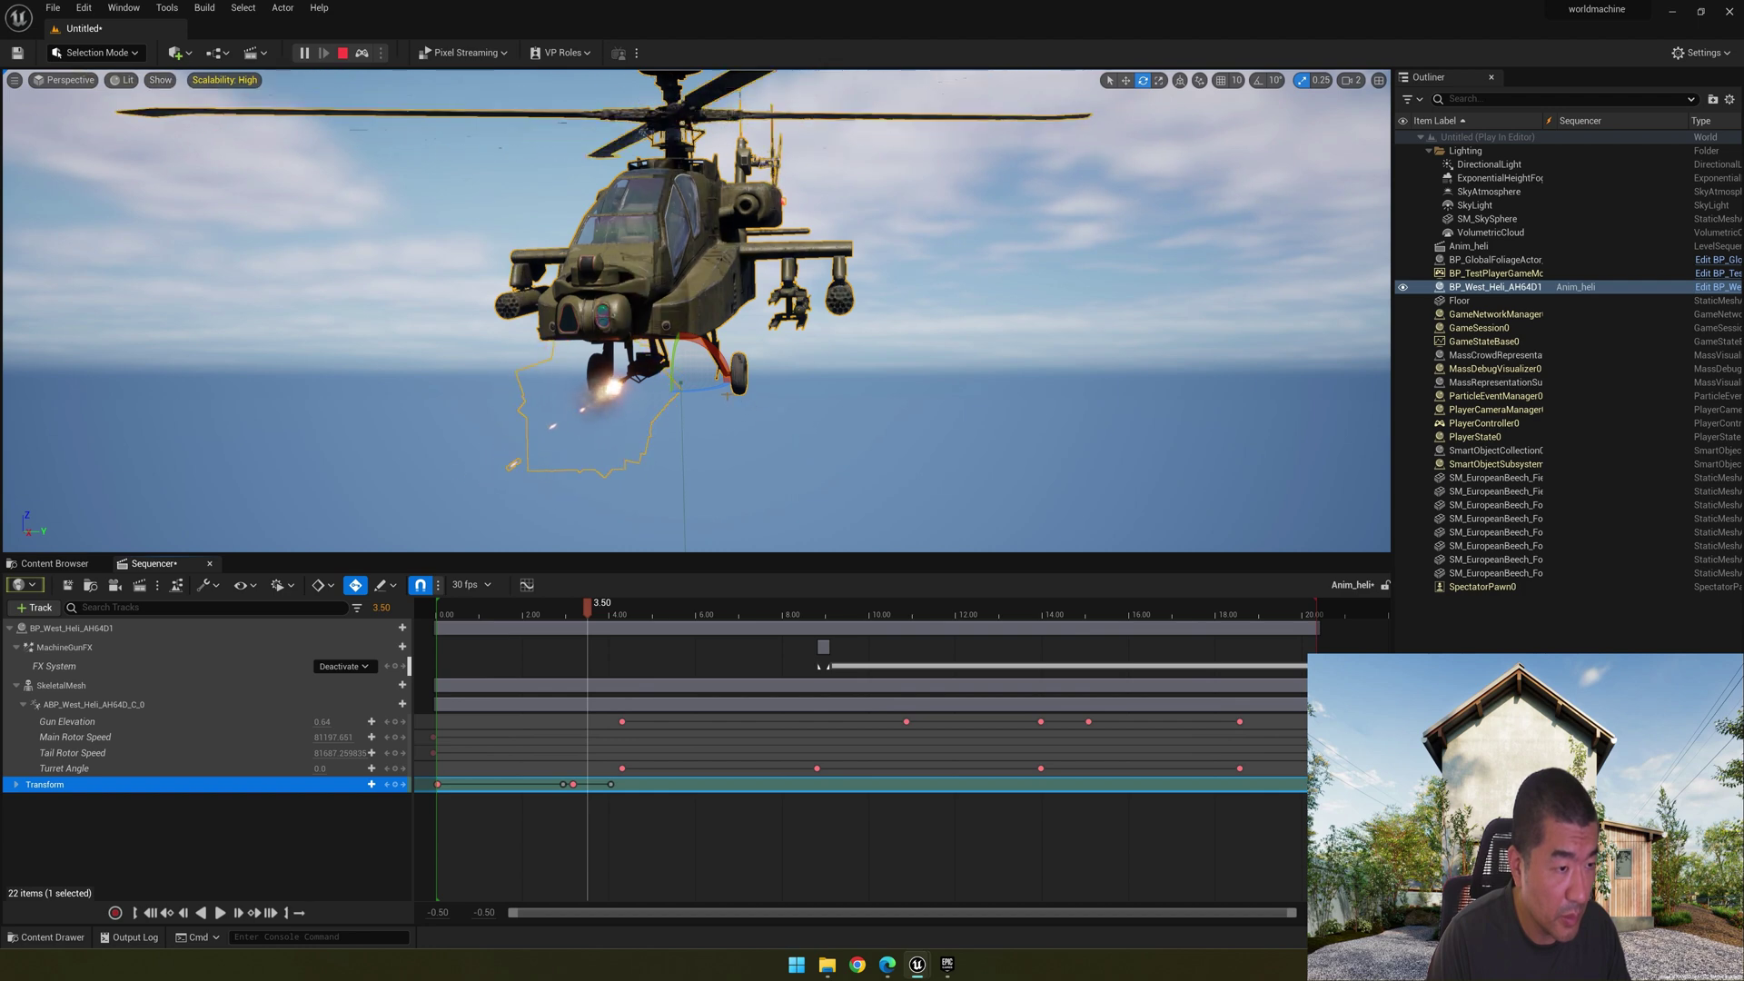
left_click(705, 344)
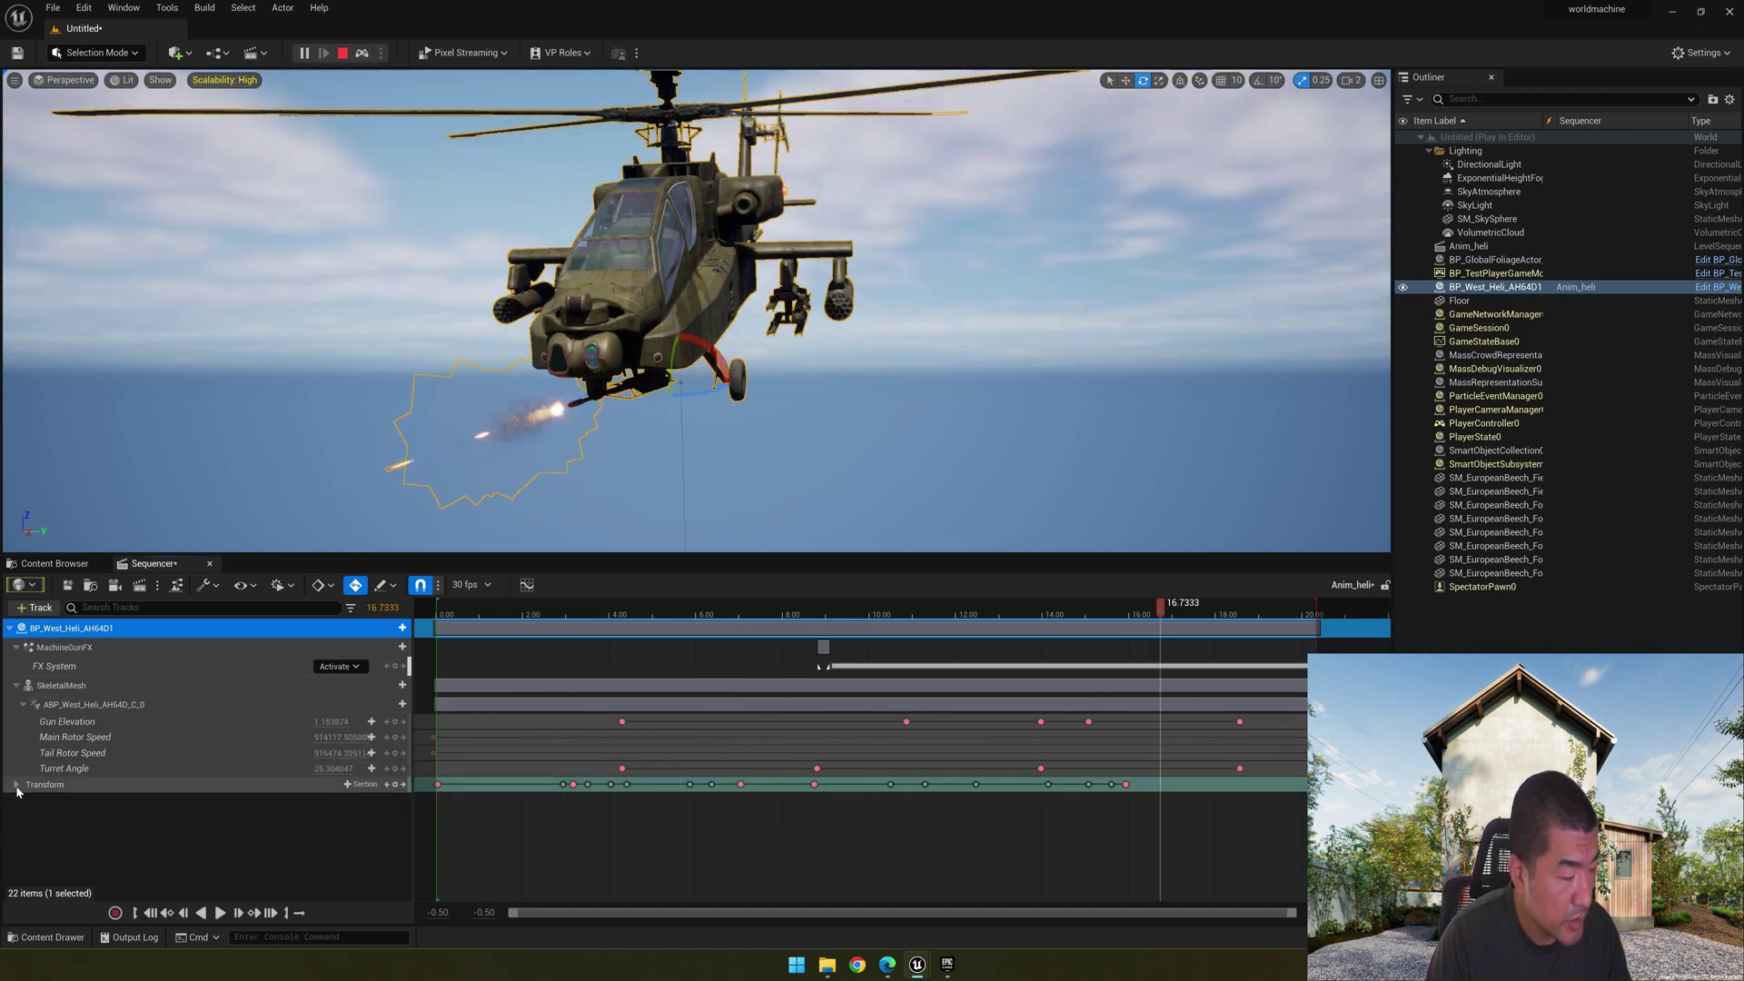
Step: Expand the Transform's Rotation channels and add more Roll keys, including one at 7.80 seconds
left_click(17, 785)
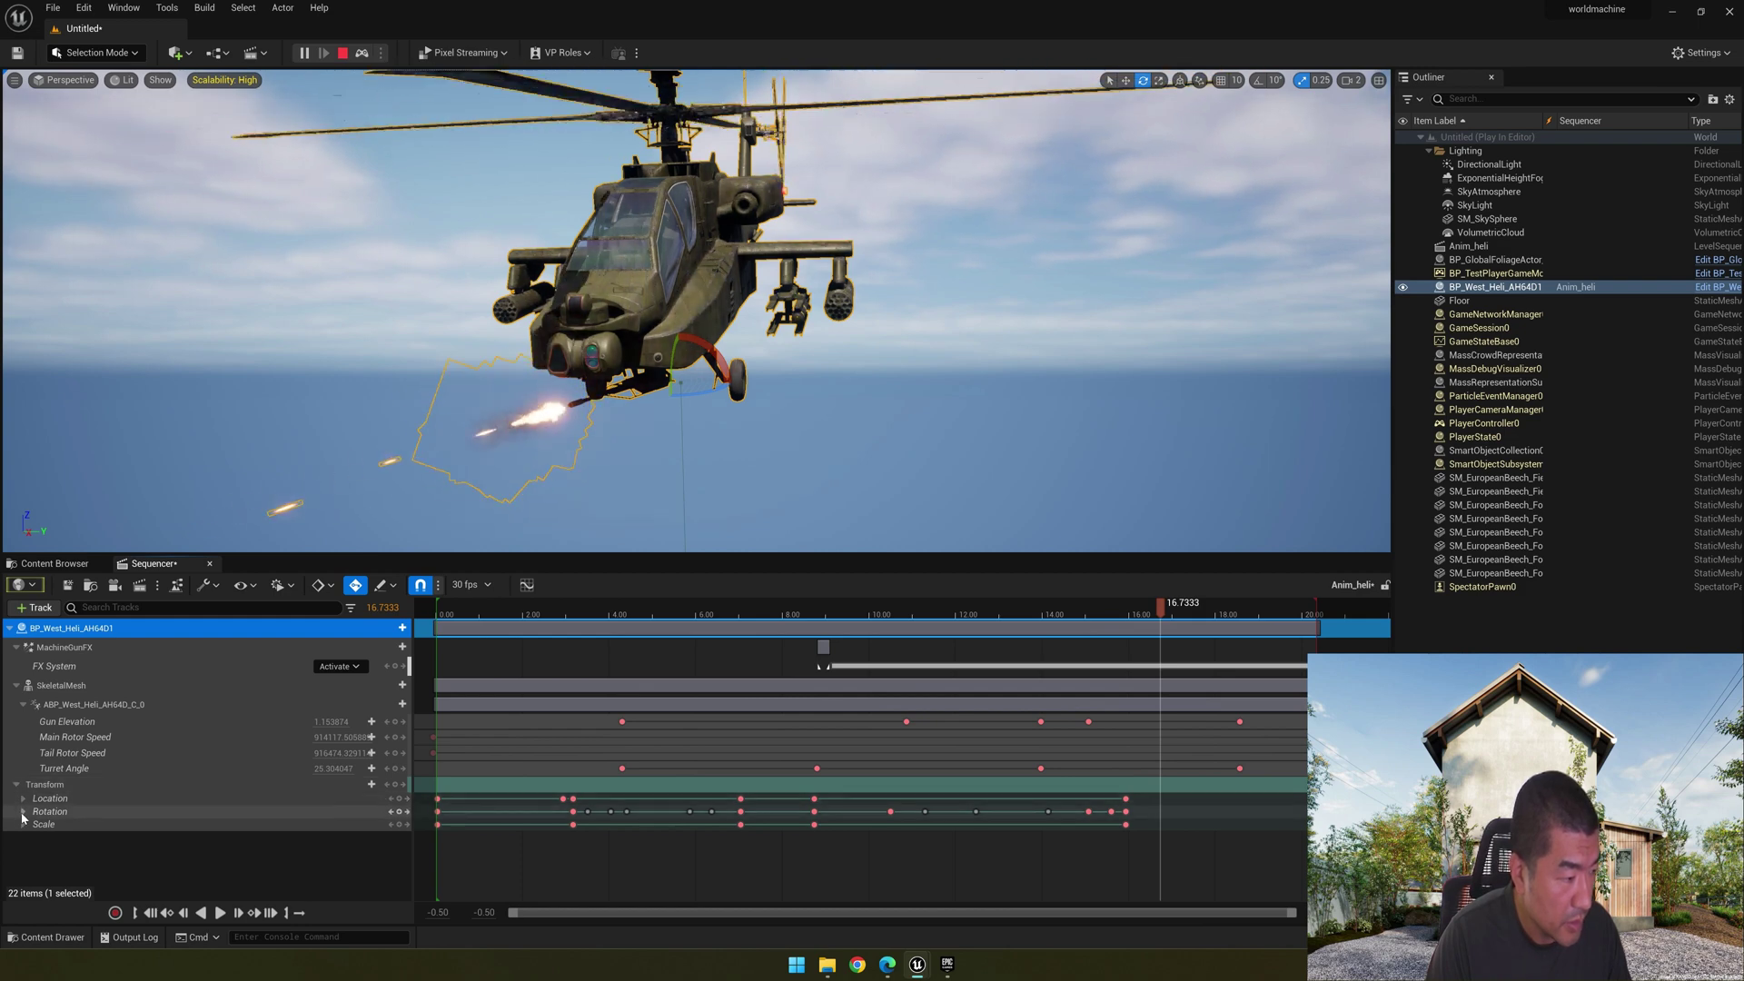
left_click(22, 812)
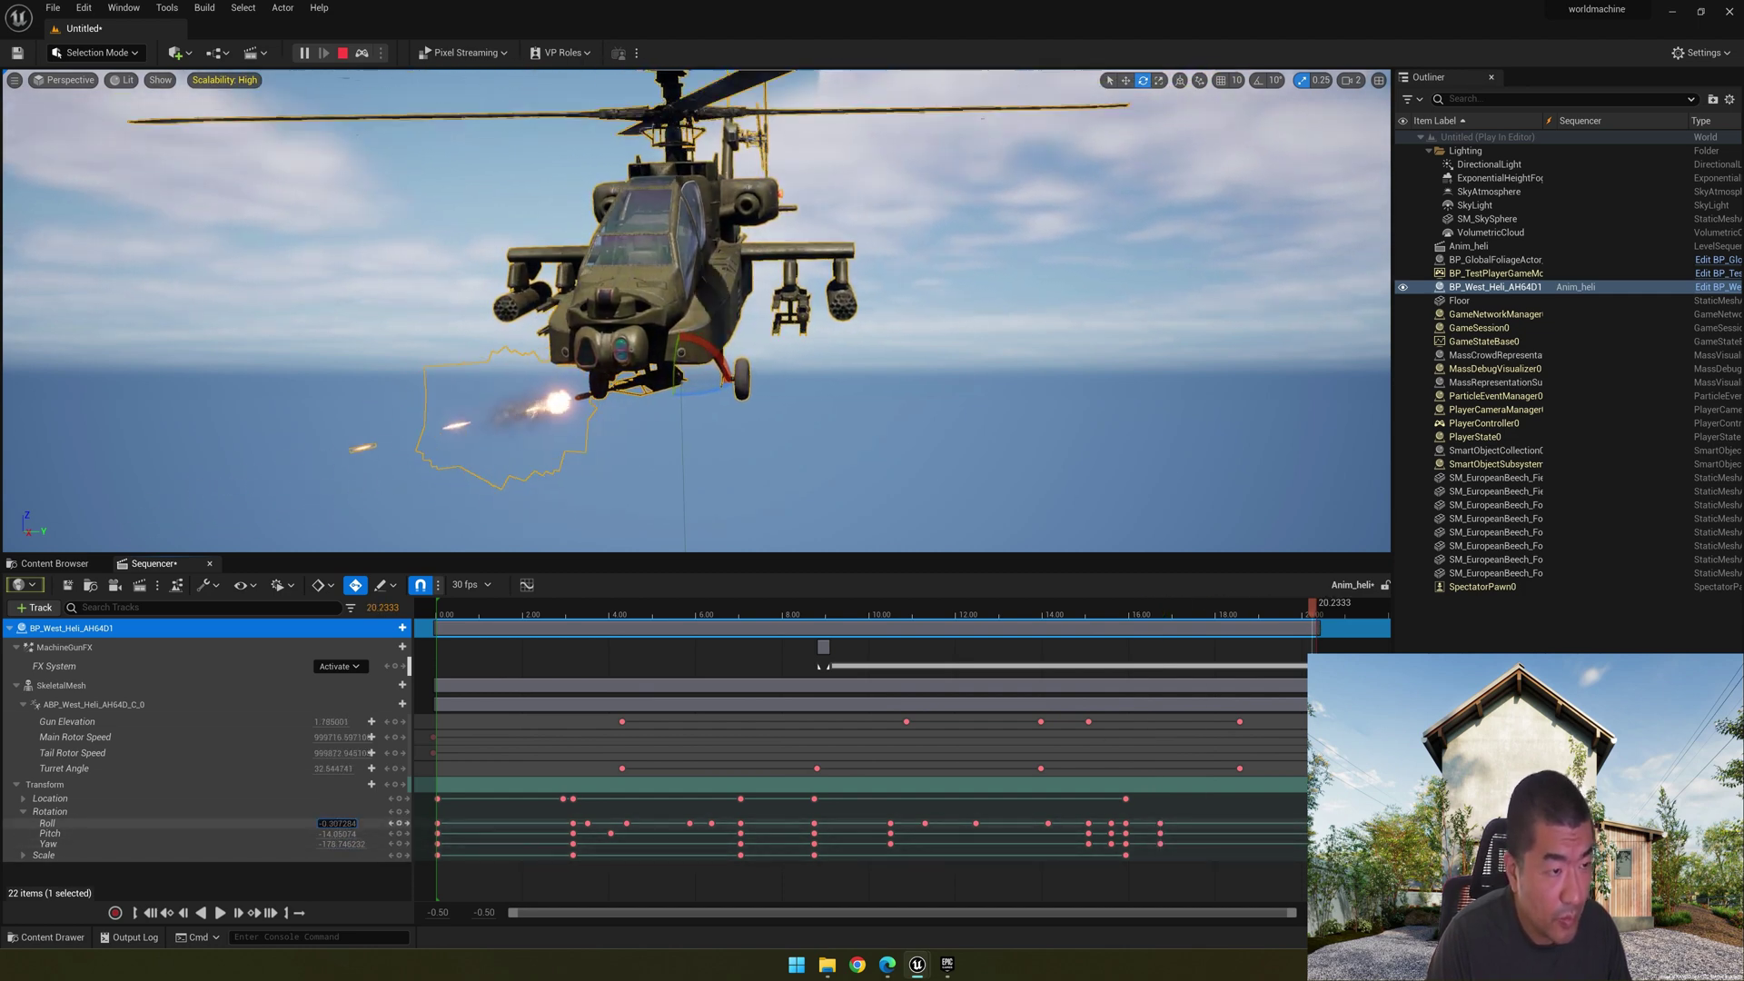
left_click(337, 823)
left_click(337, 823)
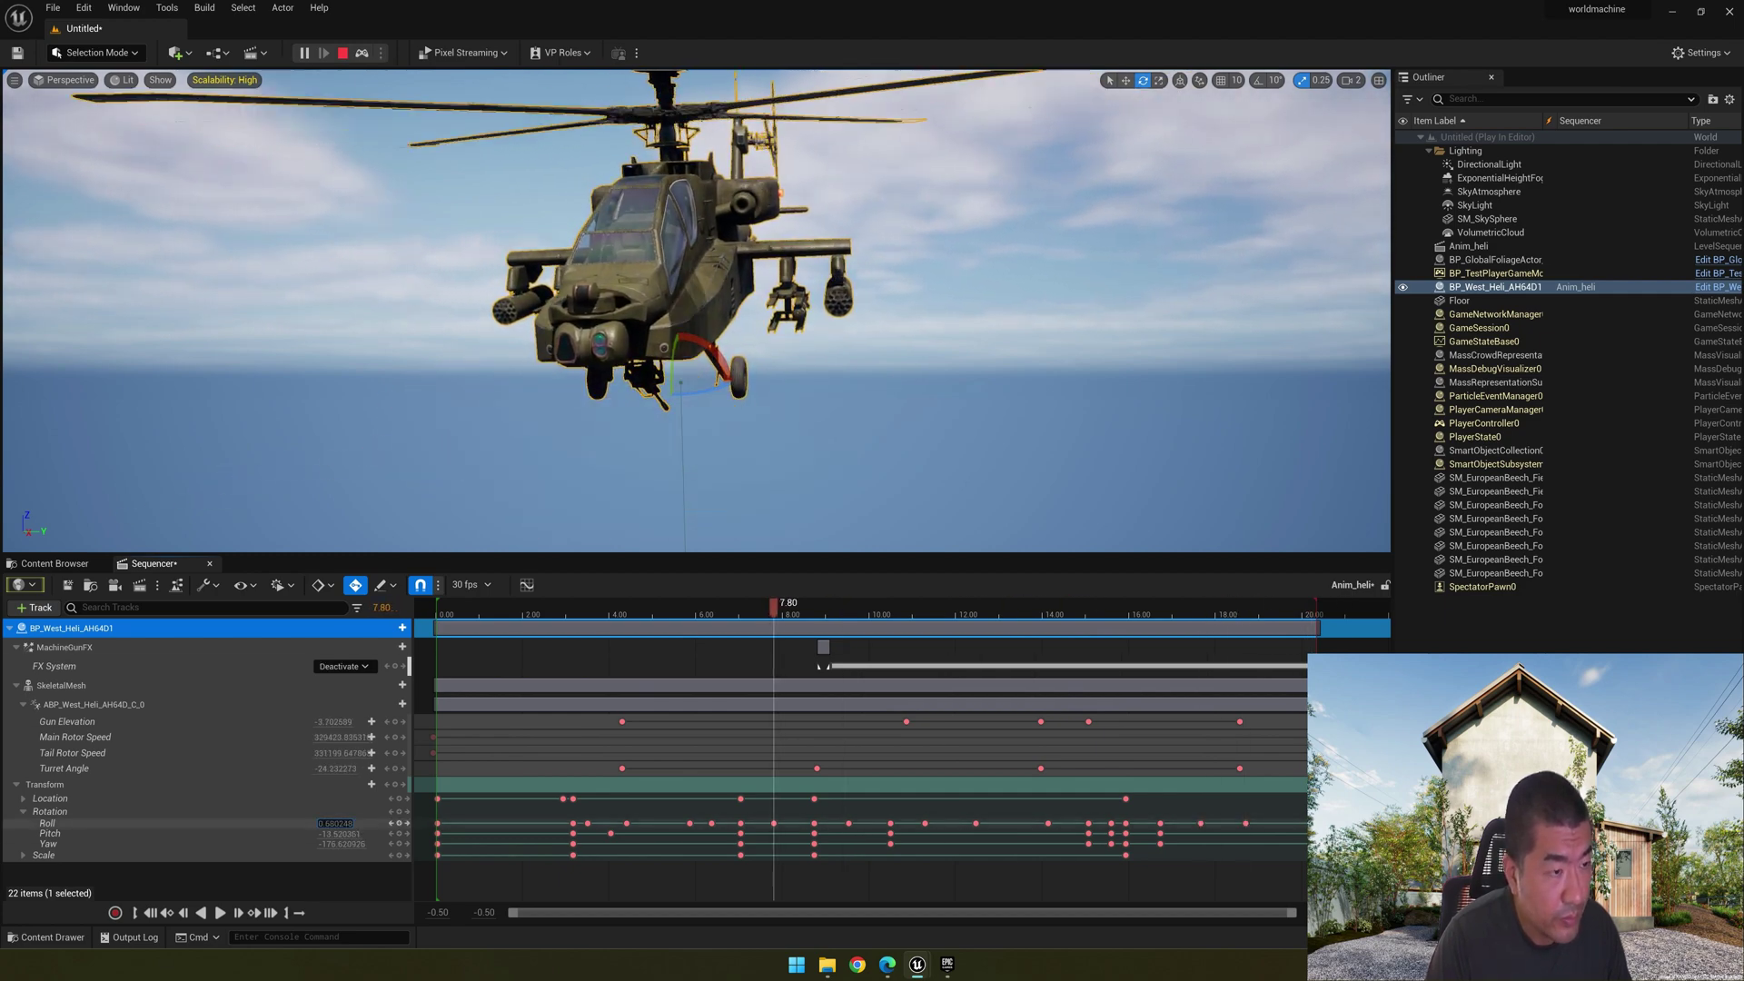
Step: Key a small Pitch change at about 3.5 seconds and small Roll changes at about 3.8, 5.0 and 5.5 seconds
left_click_drag(774, 607, 591, 651)
left_click_drag(337, 834, 346, 834)
left_click_drag(591, 607, 603, 607)
left_click_drag(337, 824, 346, 824)
left_click_drag(603, 607, 654, 607)
left_click_drag(336, 825, 345, 825)
left_click_drag(654, 607, 676, 607)
left_click_drag(337, 824, 345, 824)
left_click_drag(676, 607, 1168, 794)
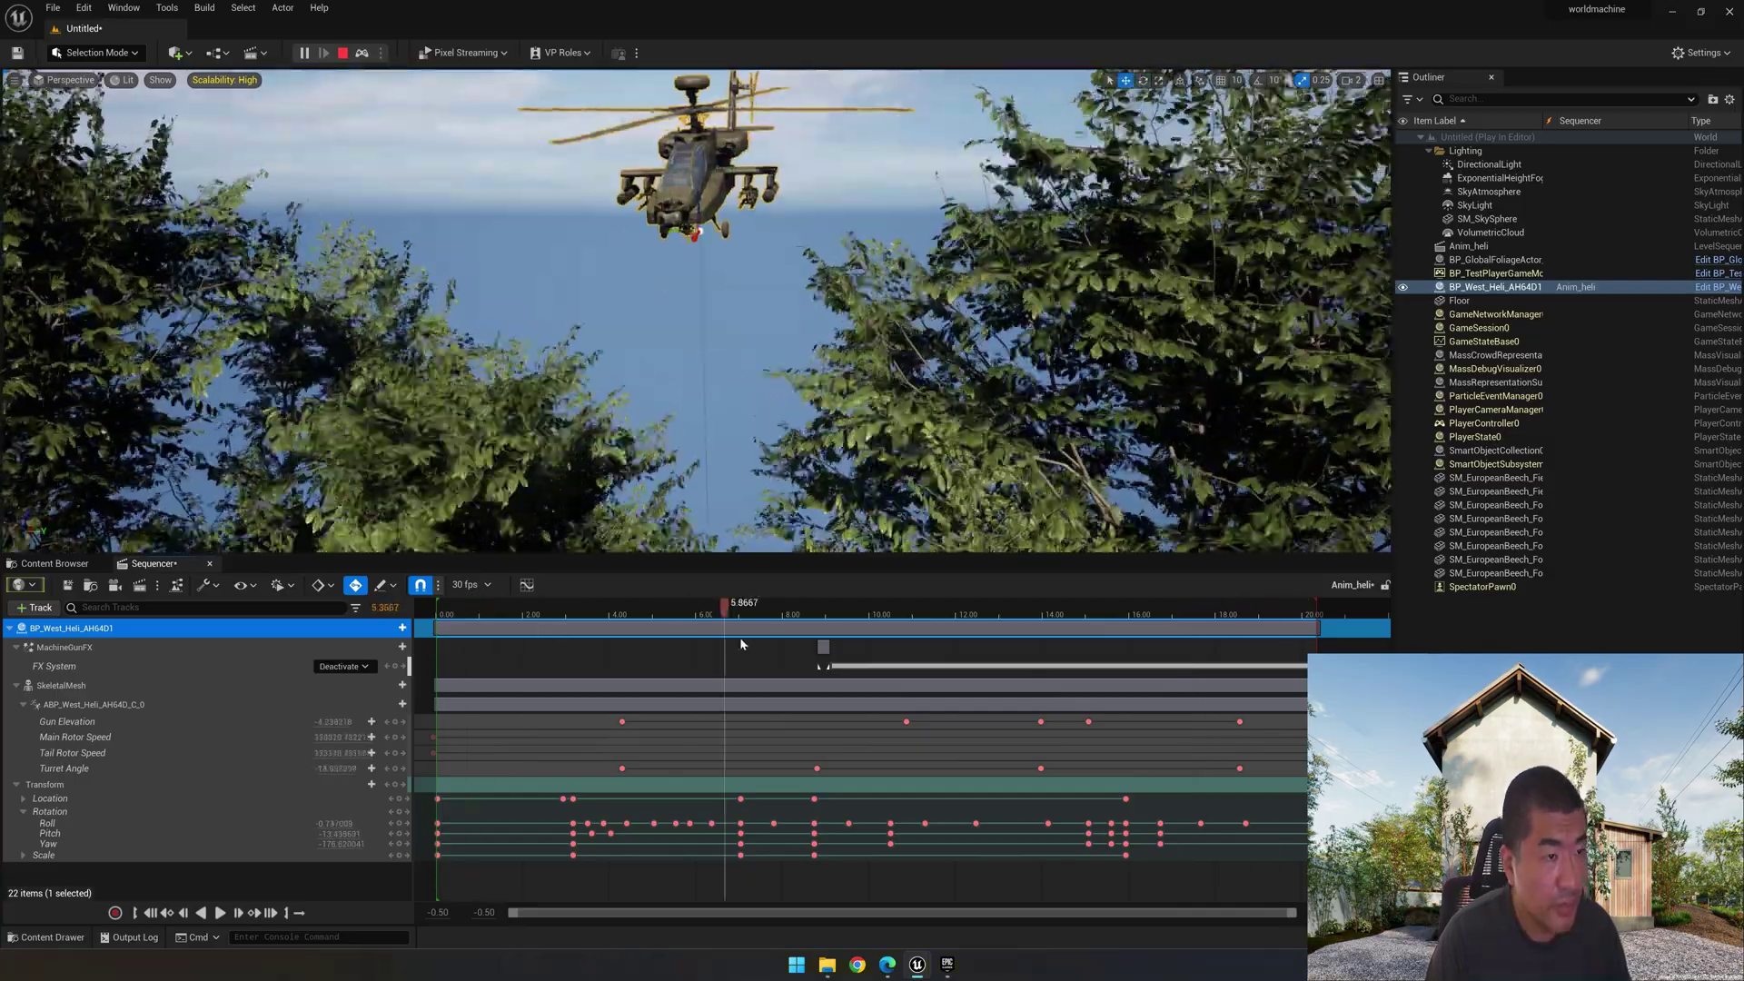
Step: Stop the simulation and play the sequence briefly from 8.83 seconds to check the machine-gun fire
left_click_drag(741, 643, 818, 604)
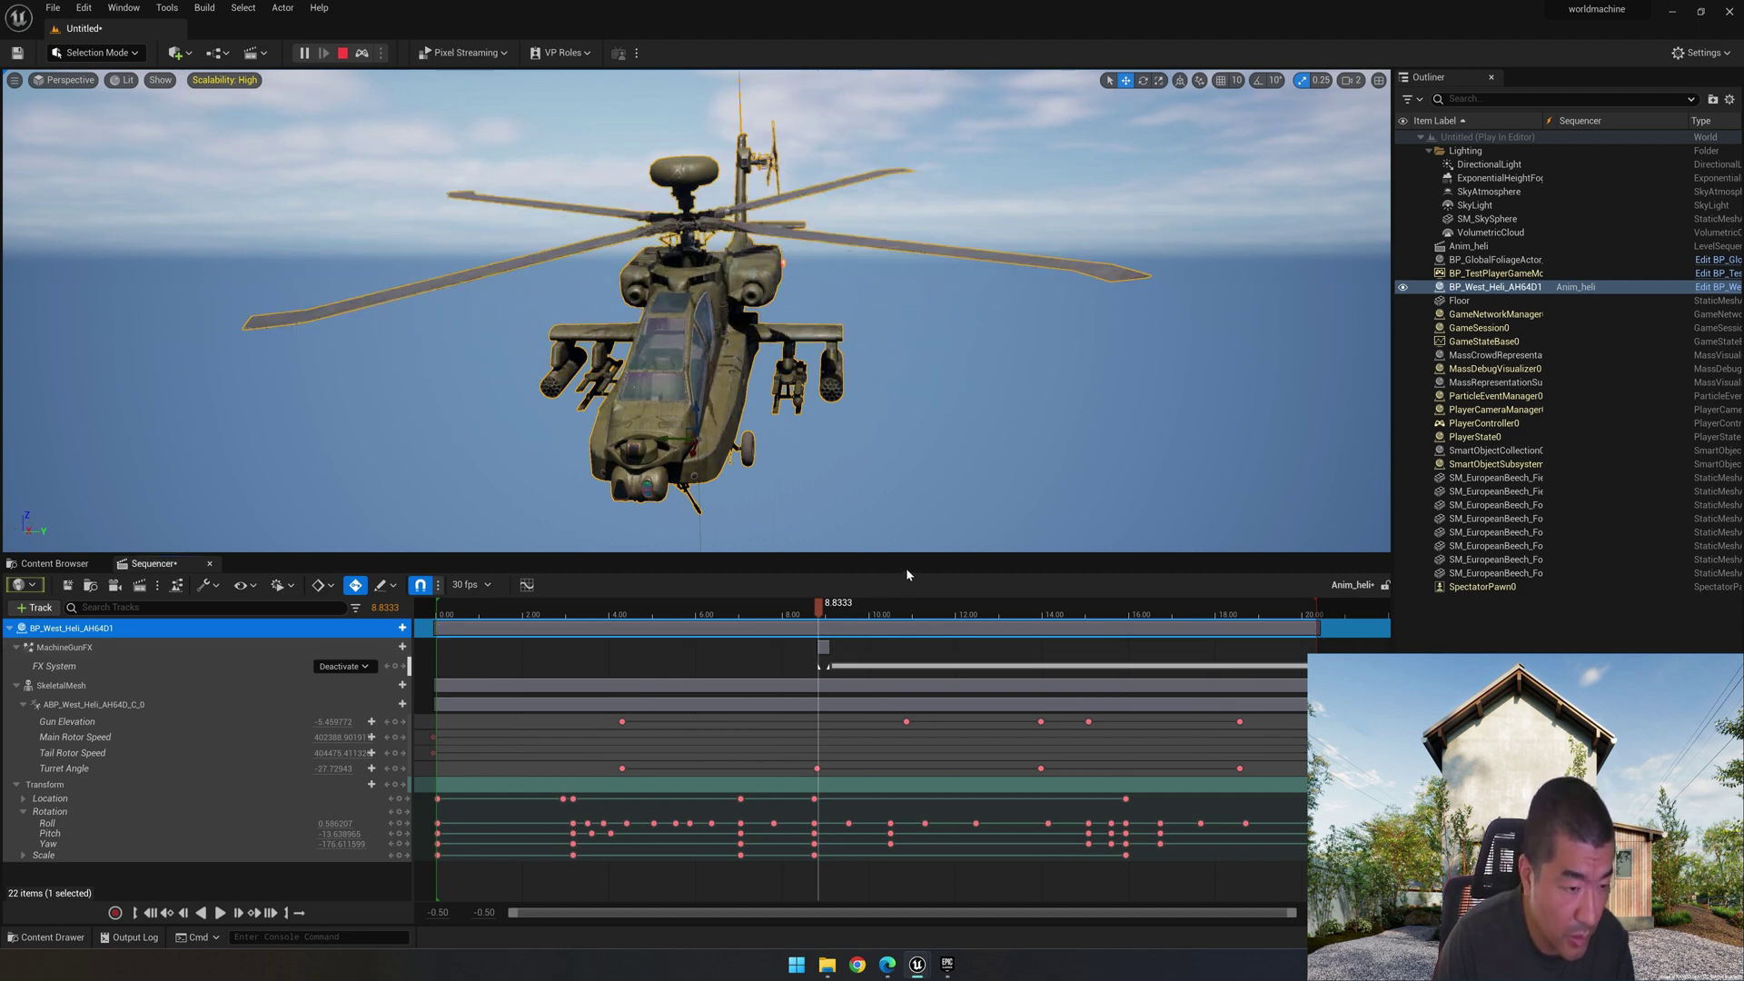
key("k")
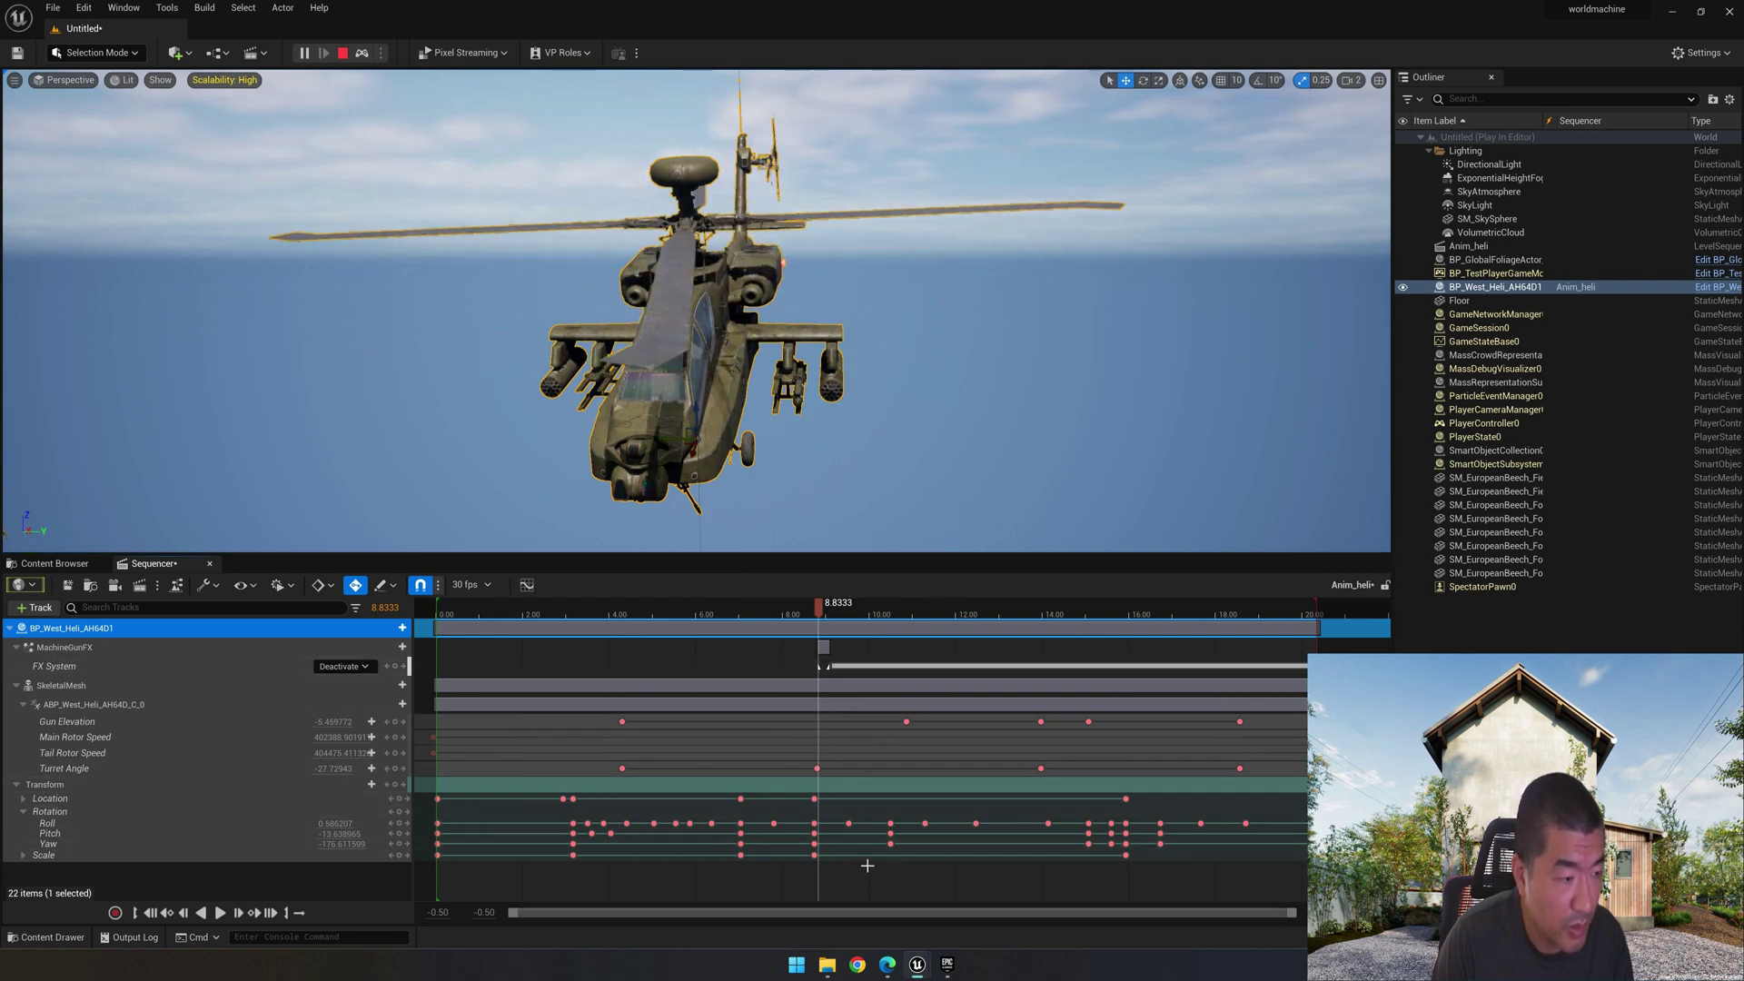
left_click(343, 55)
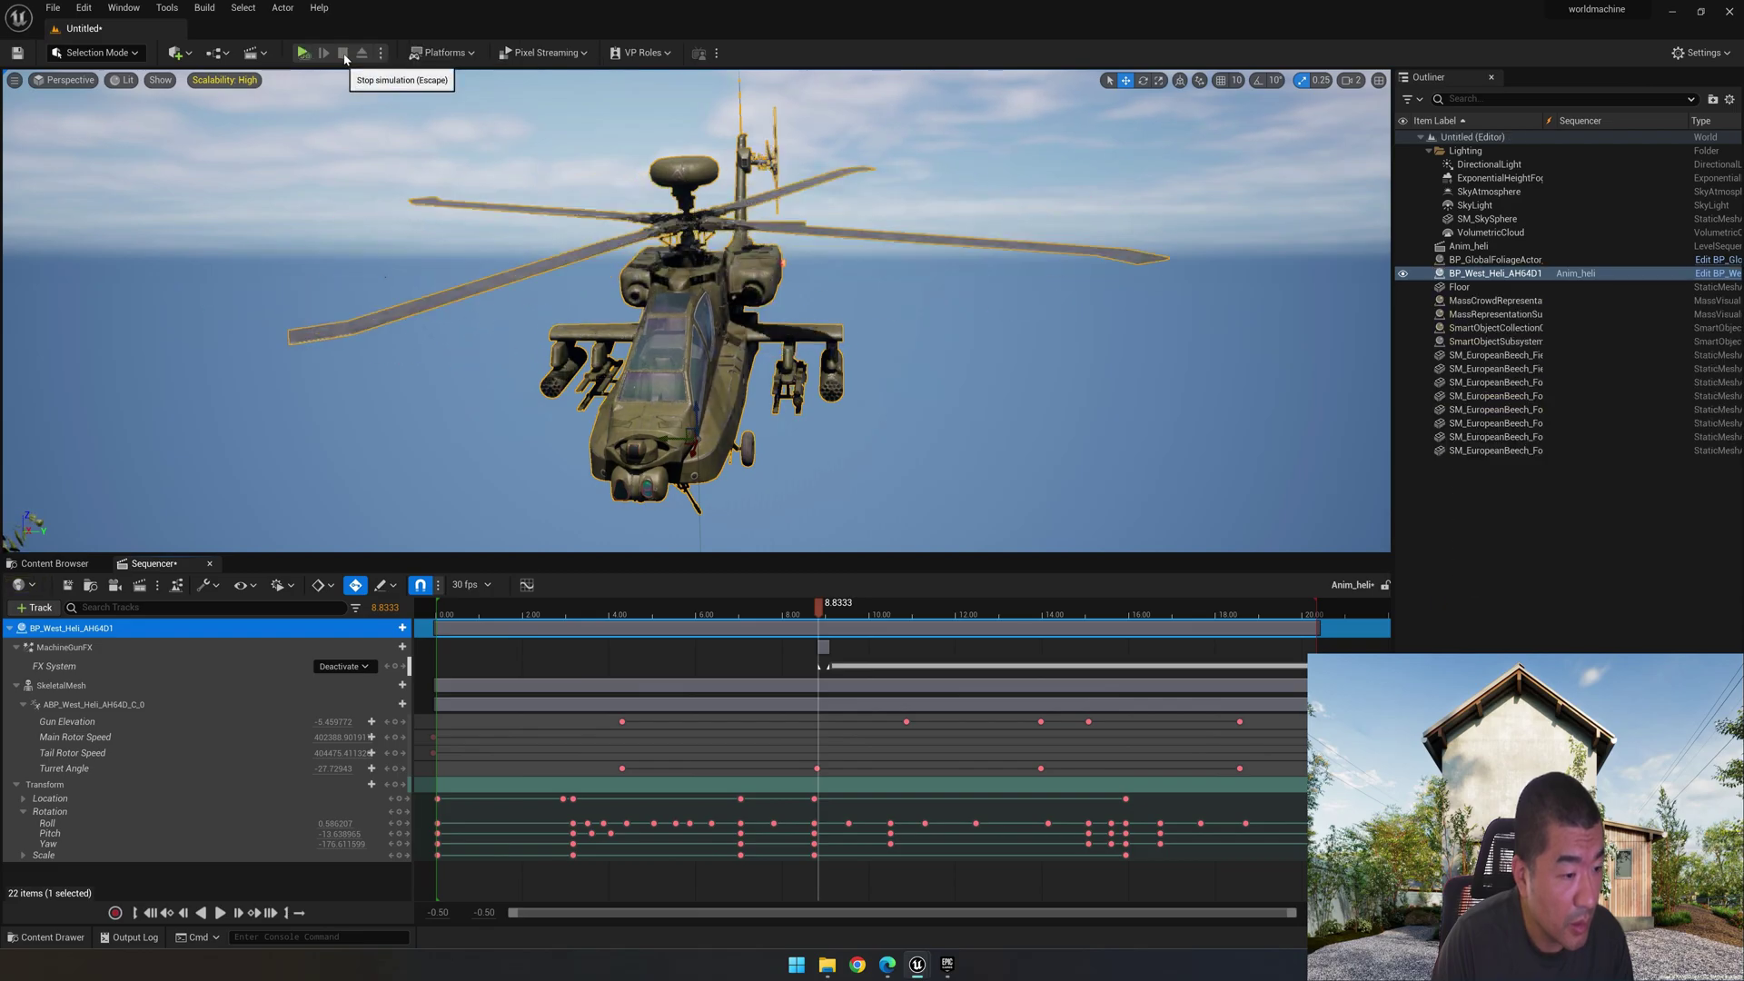
key("space")
key("space")
right_click_drag(636, 318, 536, 300)
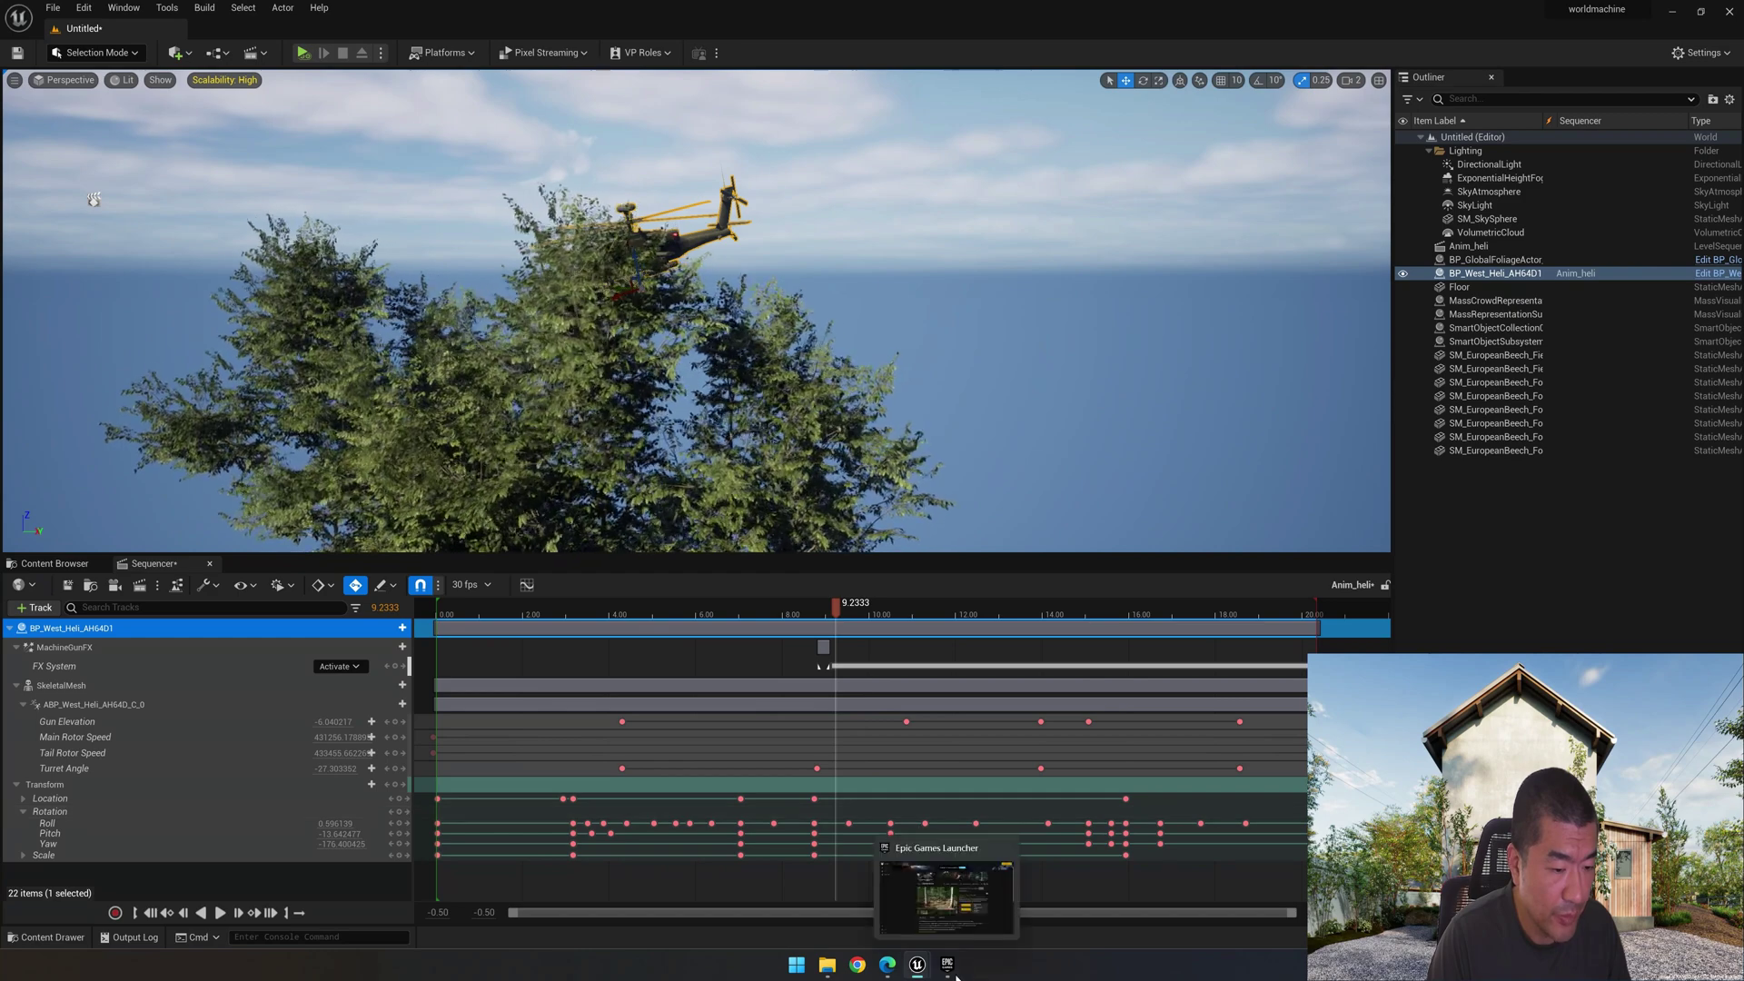
Step: Switch to the Epic Games Launcher, look over the free Megascans collections in the Marketplace, and return to Unreal Editor
left_click(948, 965)
mouse_move(1002, 300)
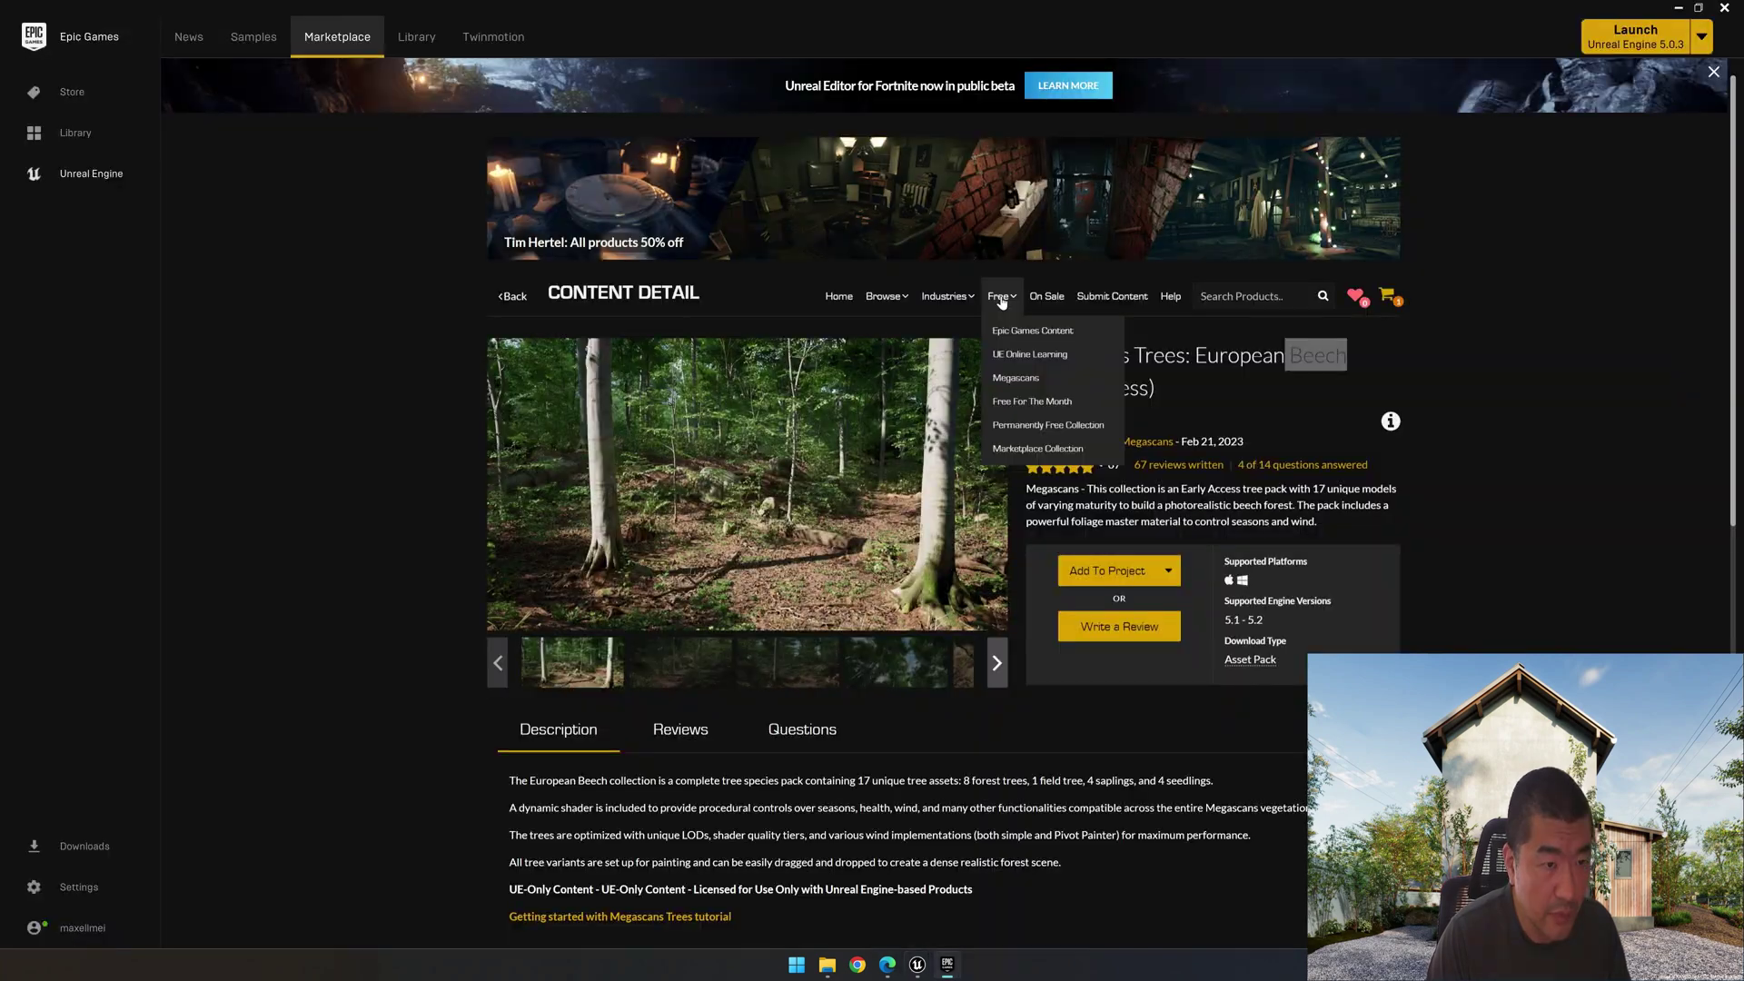
left_click(1025, 380)
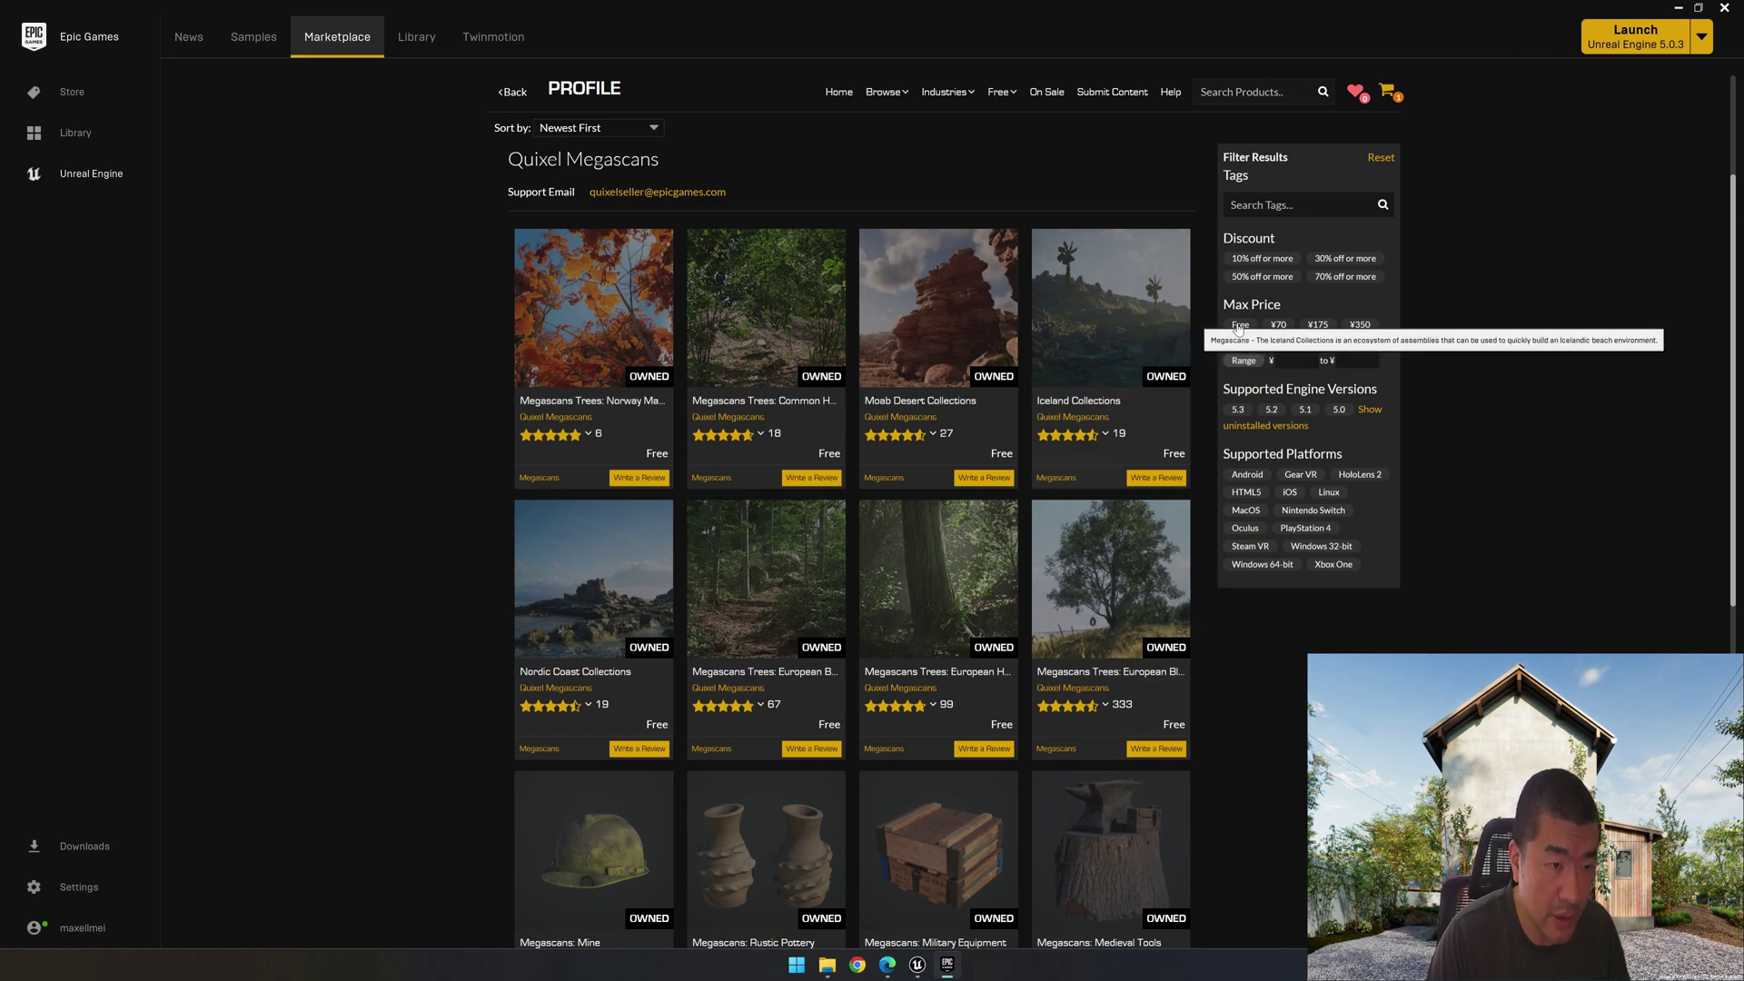
left_click(1679, 8)
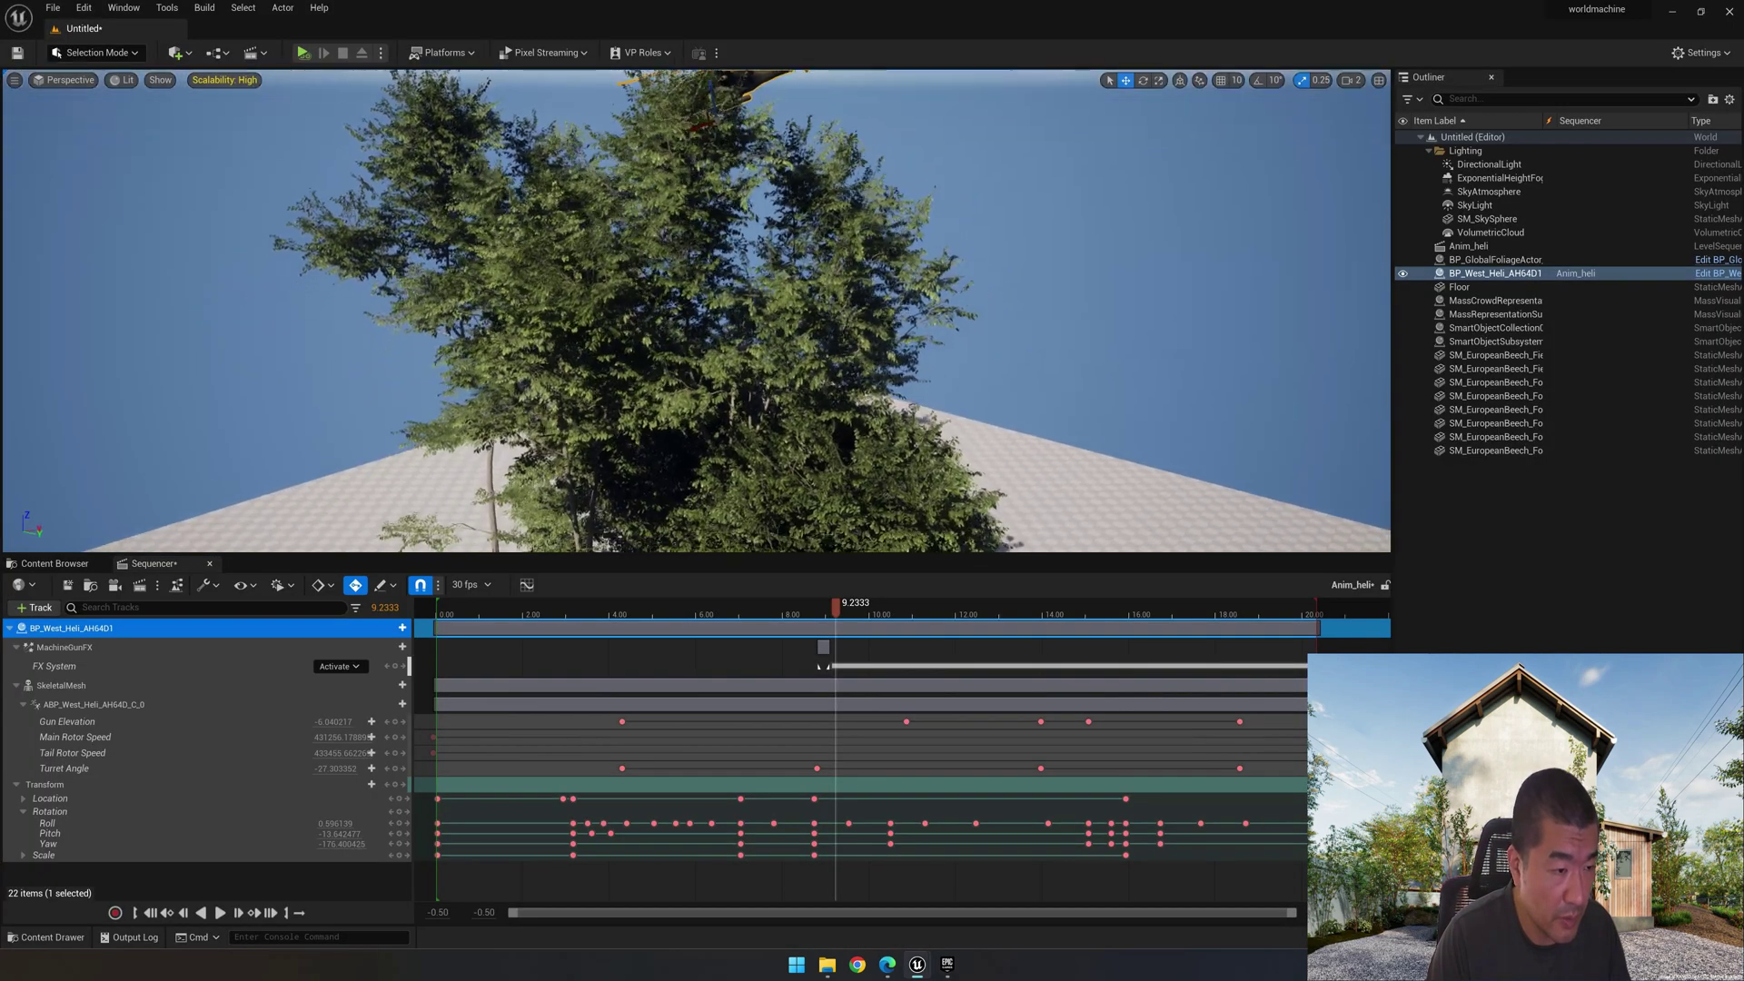
Step: Show the root Content folder in the Content Browser with the Blueprint Class filter off and locate the Maps folder
left_click(66, 568)
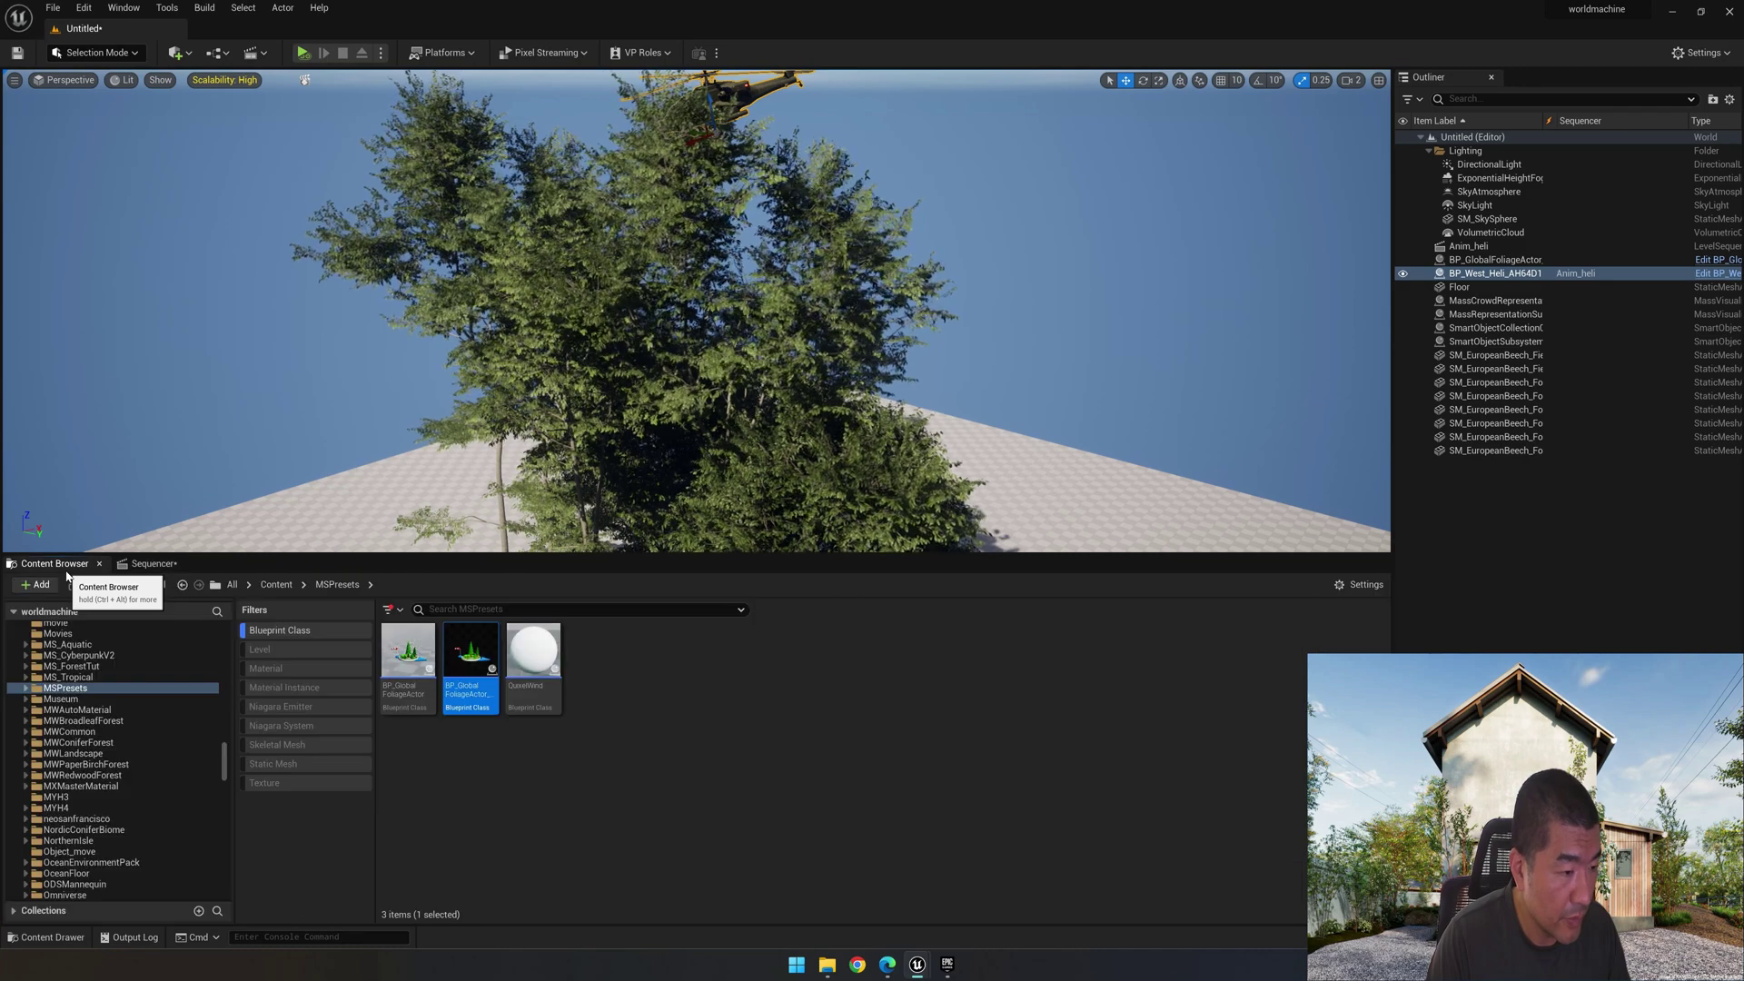
left_click(272, 636)
left_click(277, 586)
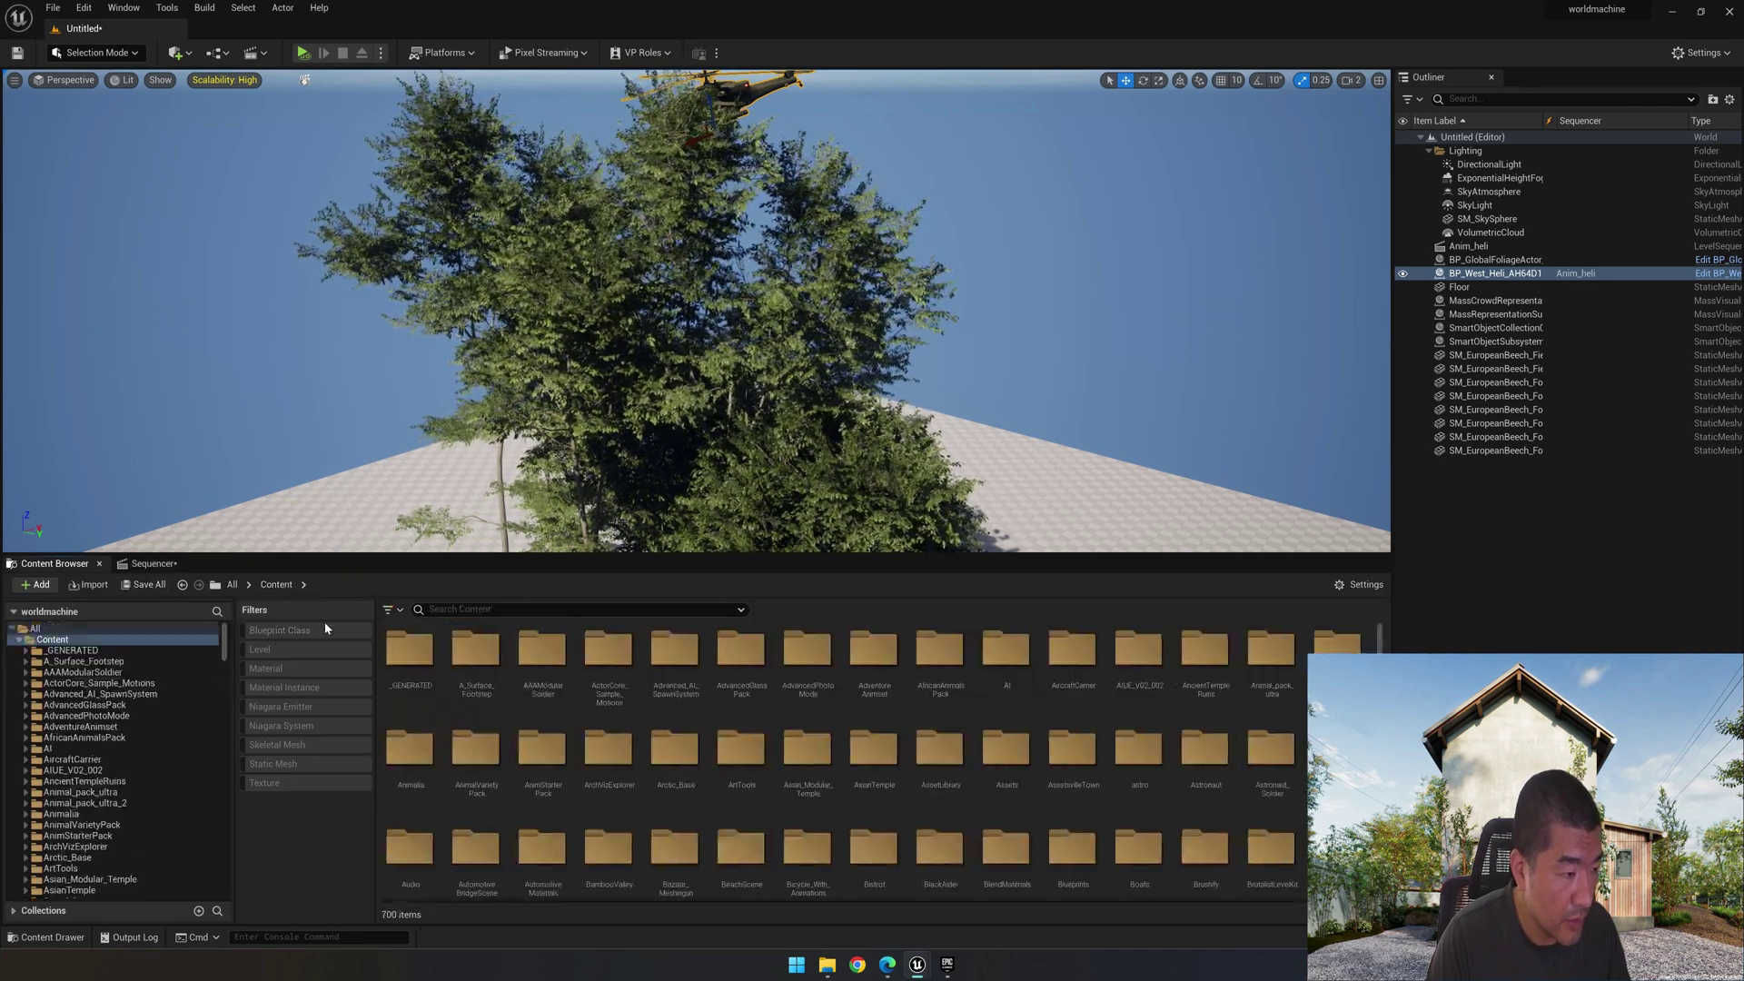
scroll(996, 765, "down", 2)
scroll(998, 764, "down", 10)
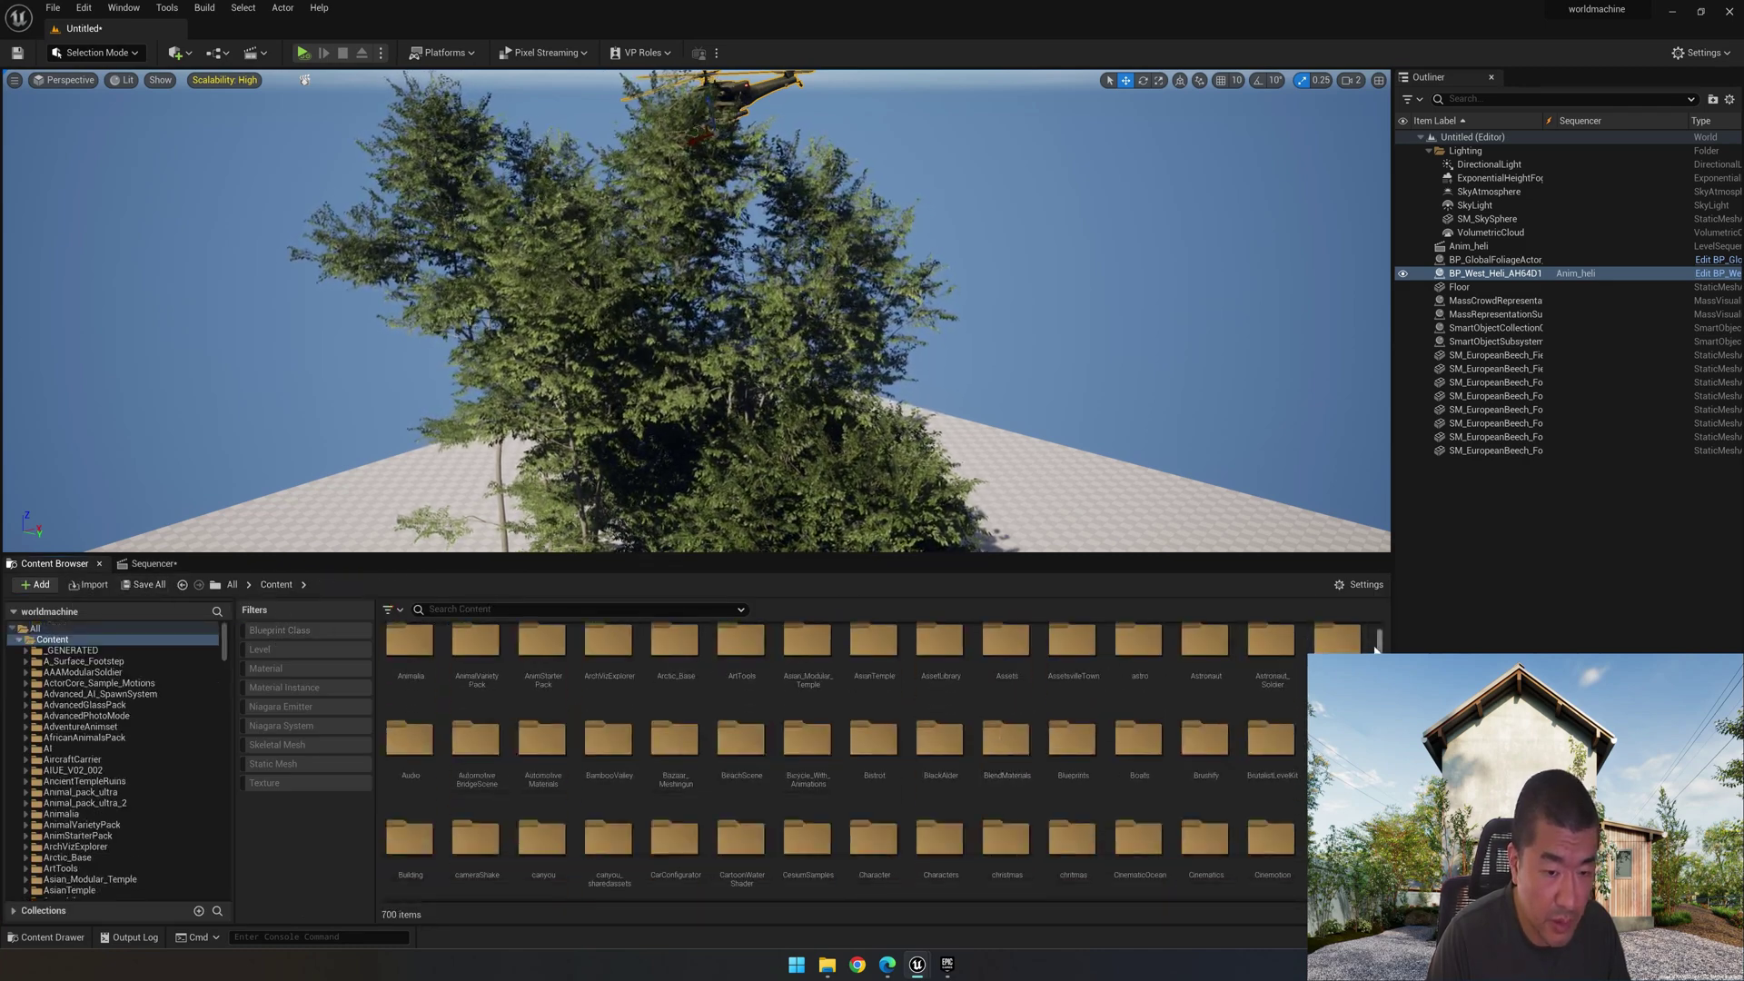
scroll(841, 772, "down", 5)
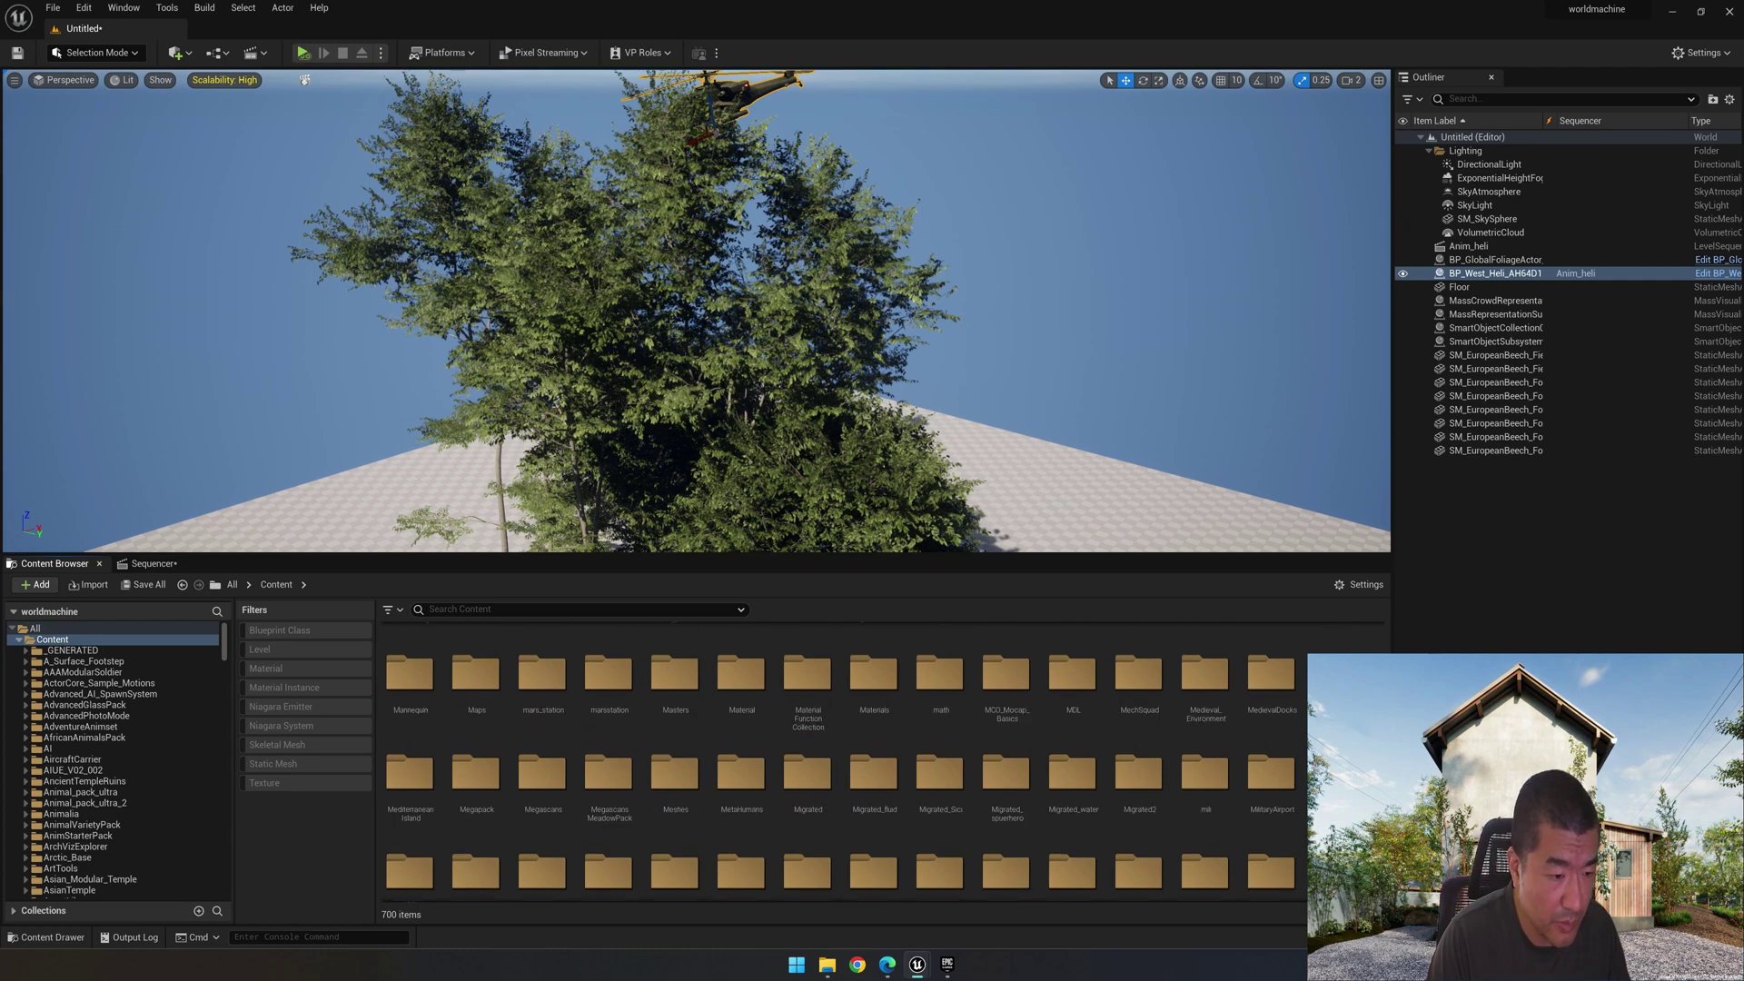
scroll(872, 763, "up", 1)
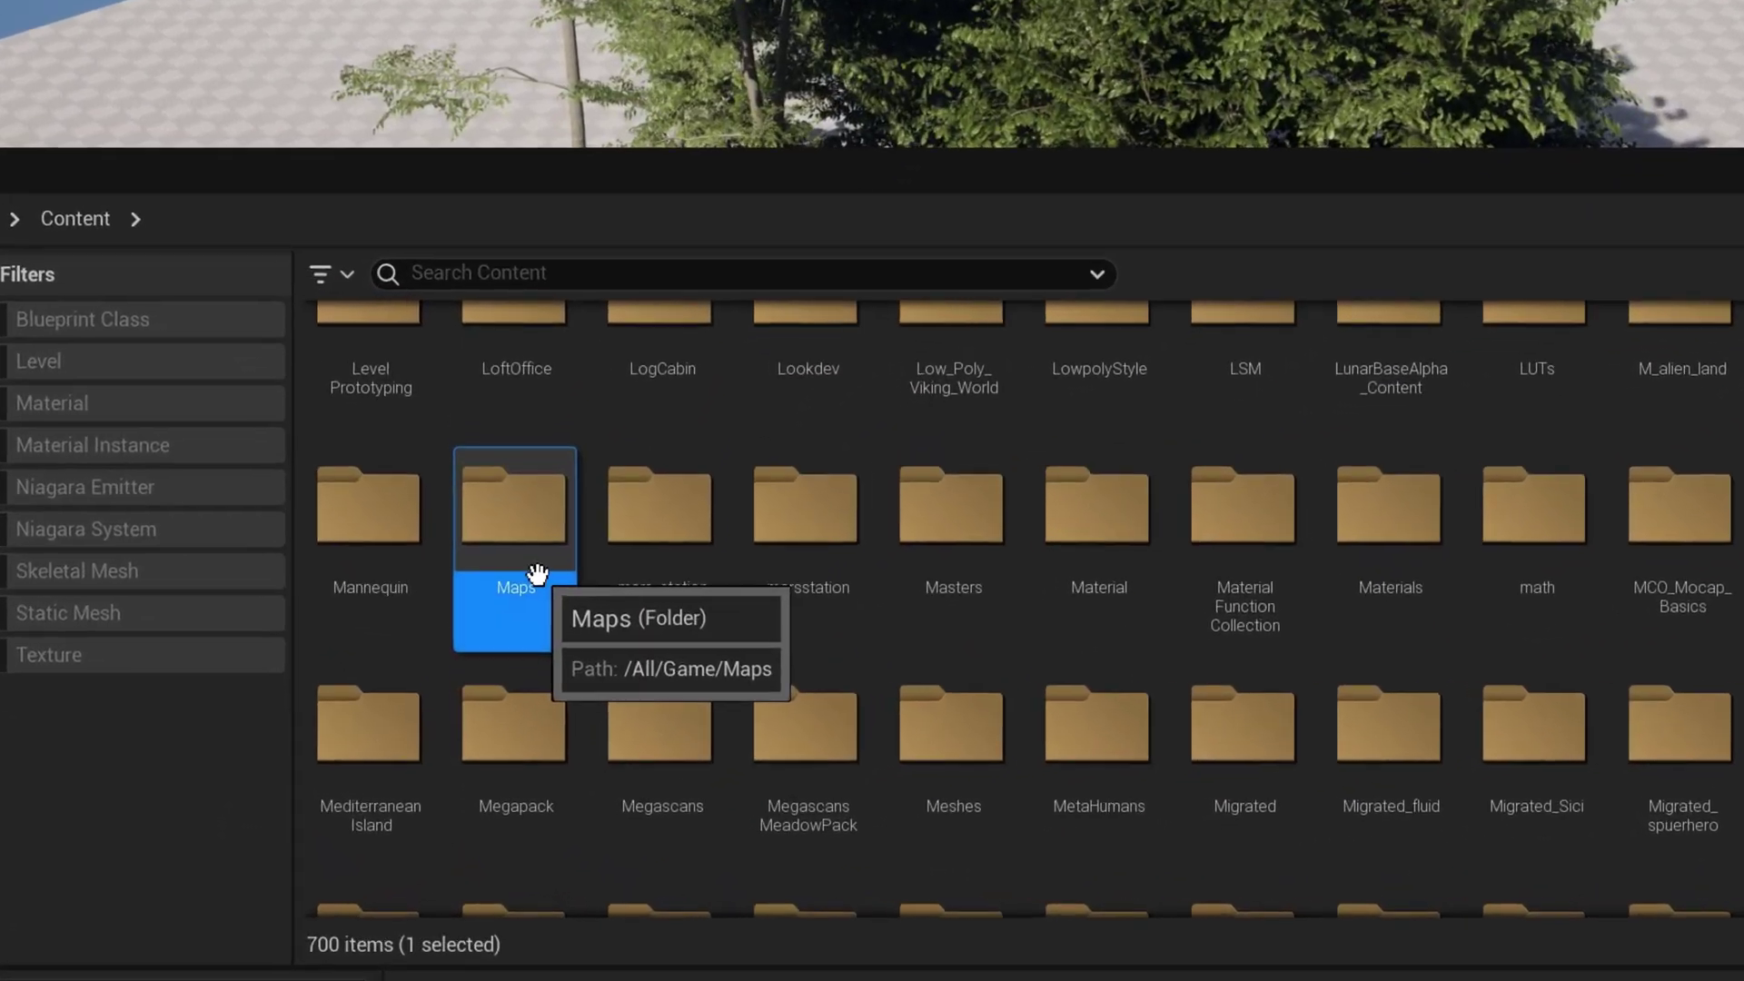
Step: Open the packed cliff assets folder at Maps/Assembly/Packed/Cliffs
double_click(476, 717)
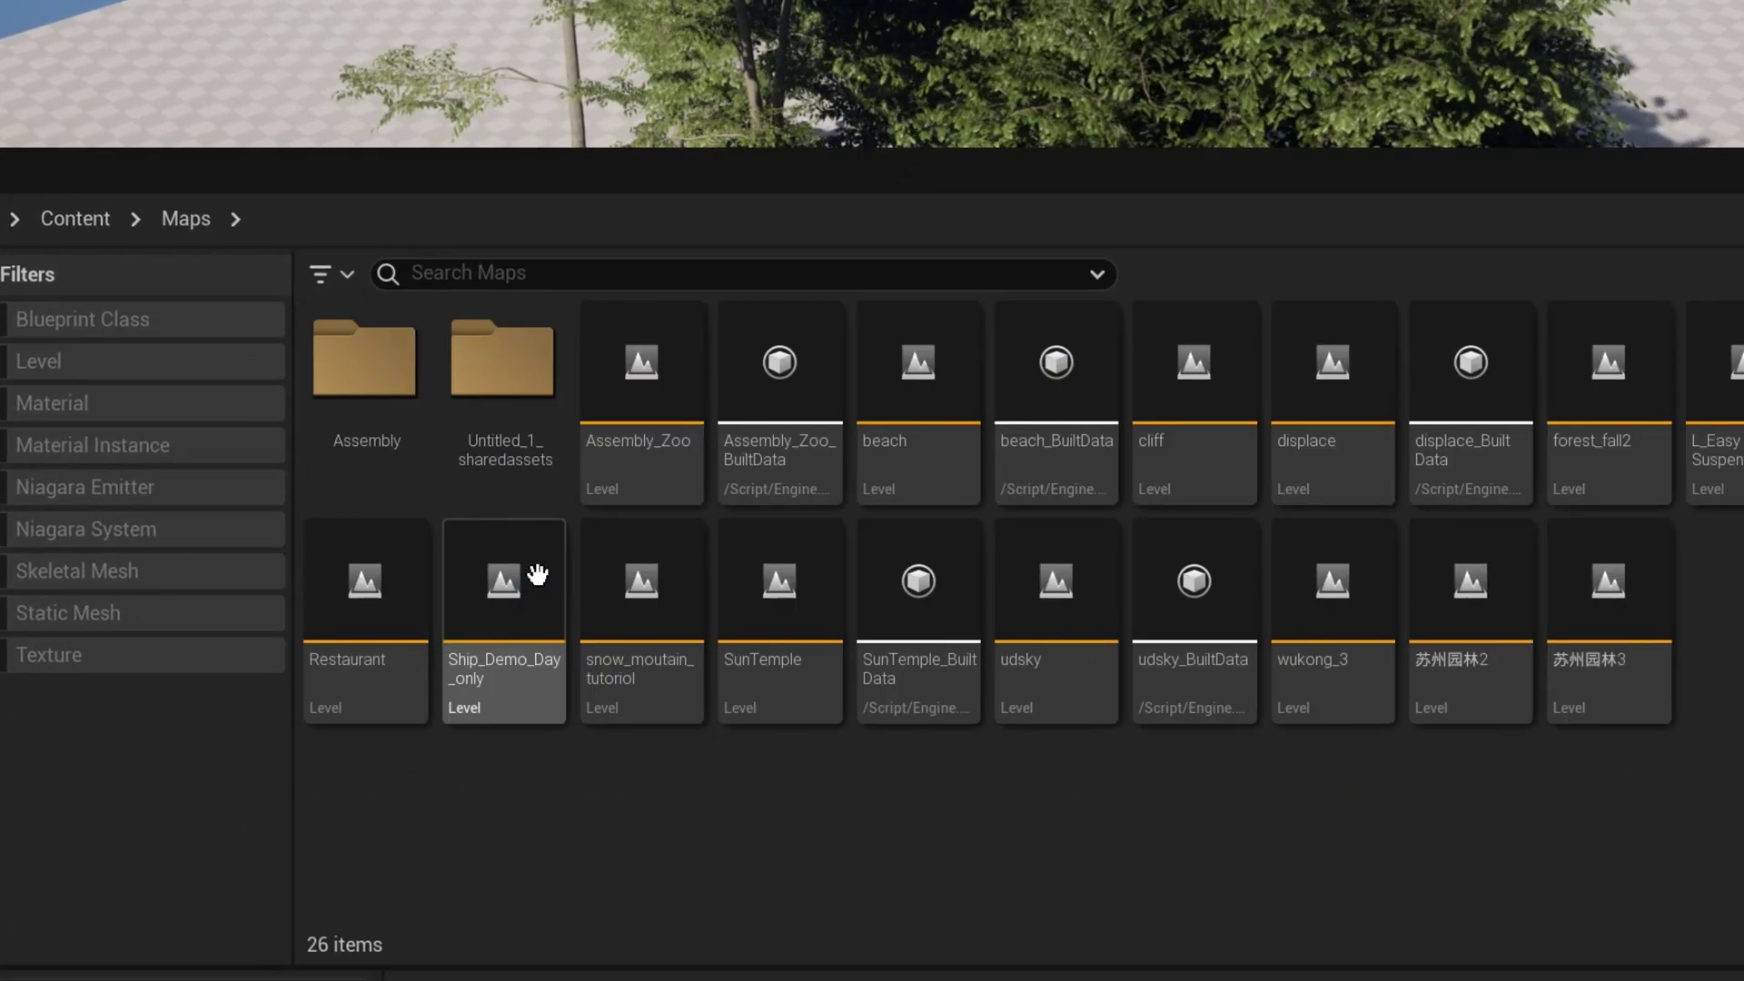
double_click(382, 459)
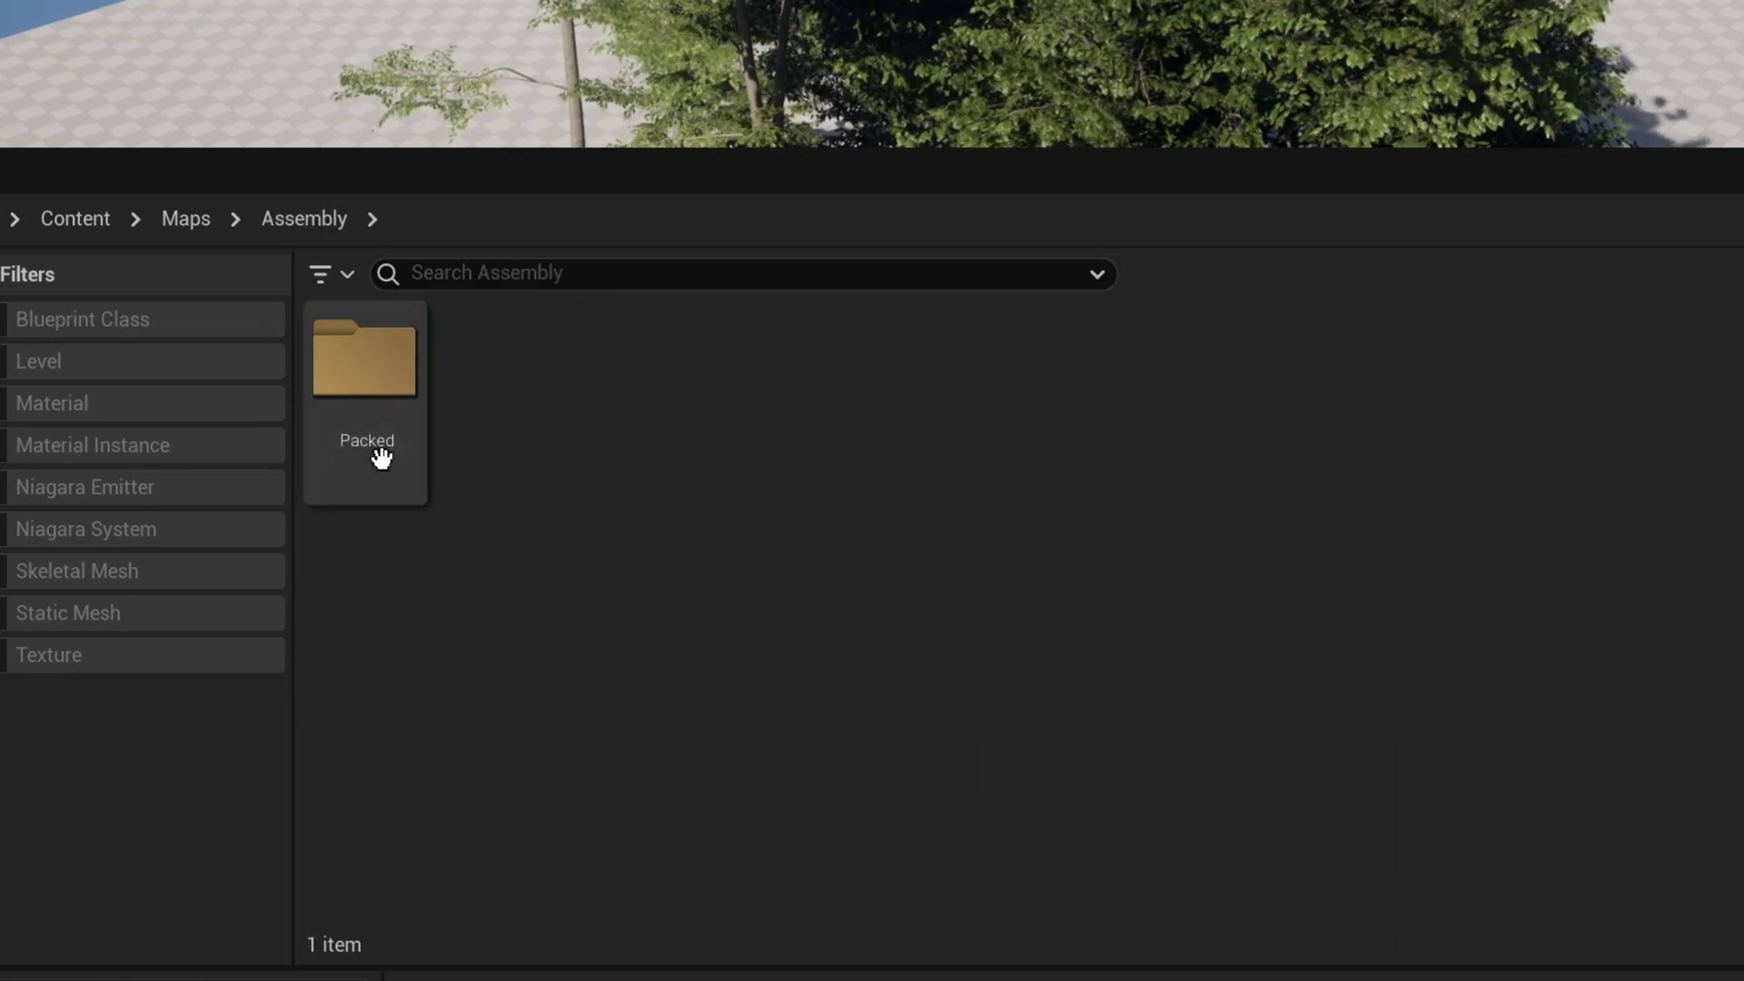
double_click(404, 479)
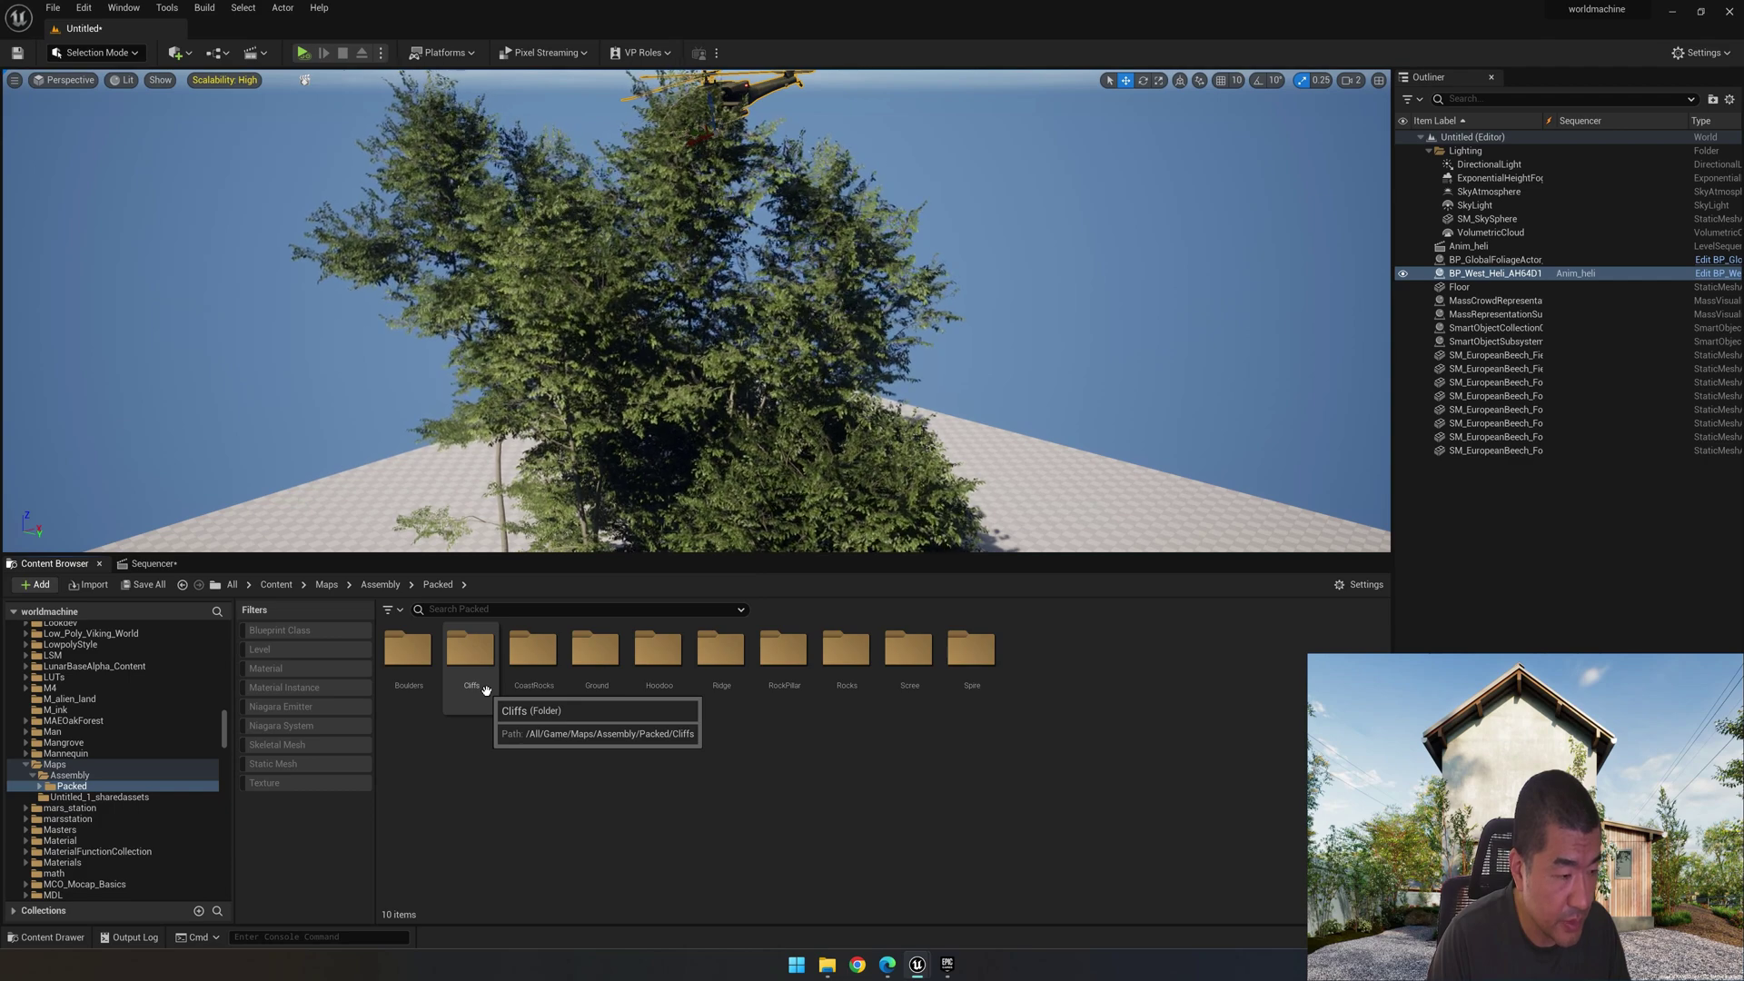
double_click(486, 690)
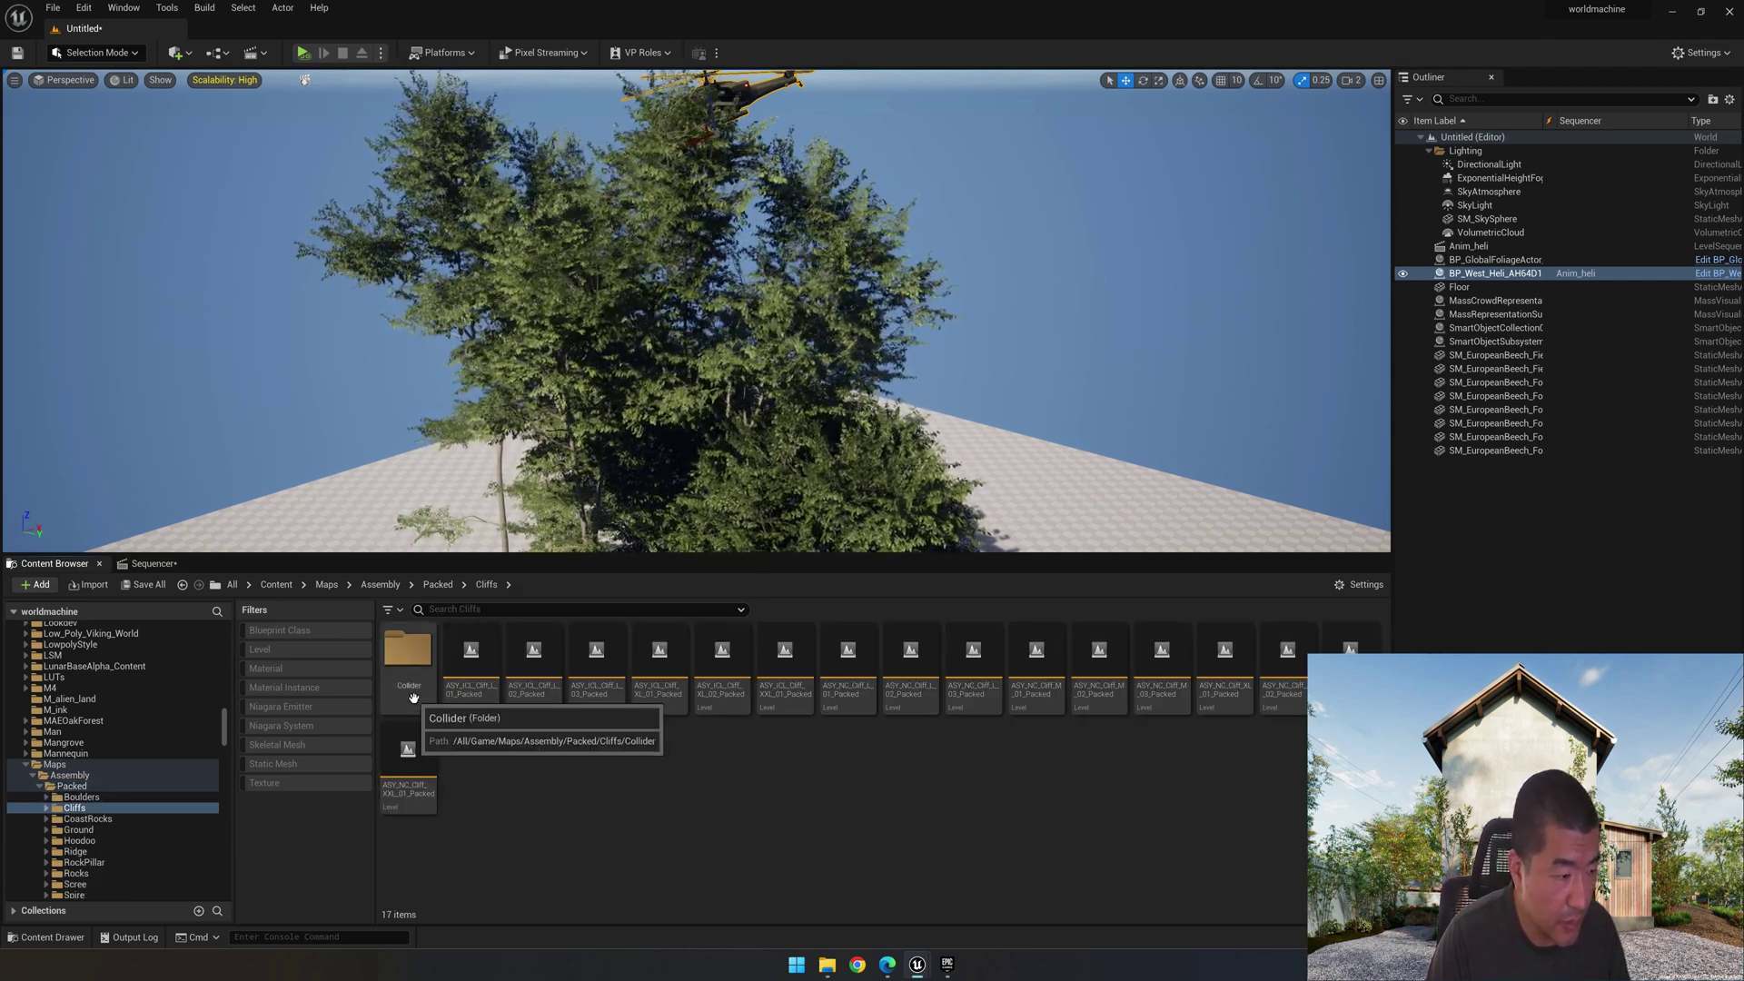
Step: Examine the static meshes in the Collider subfolder and return to the Cliffs folder
double_click(409, 663)
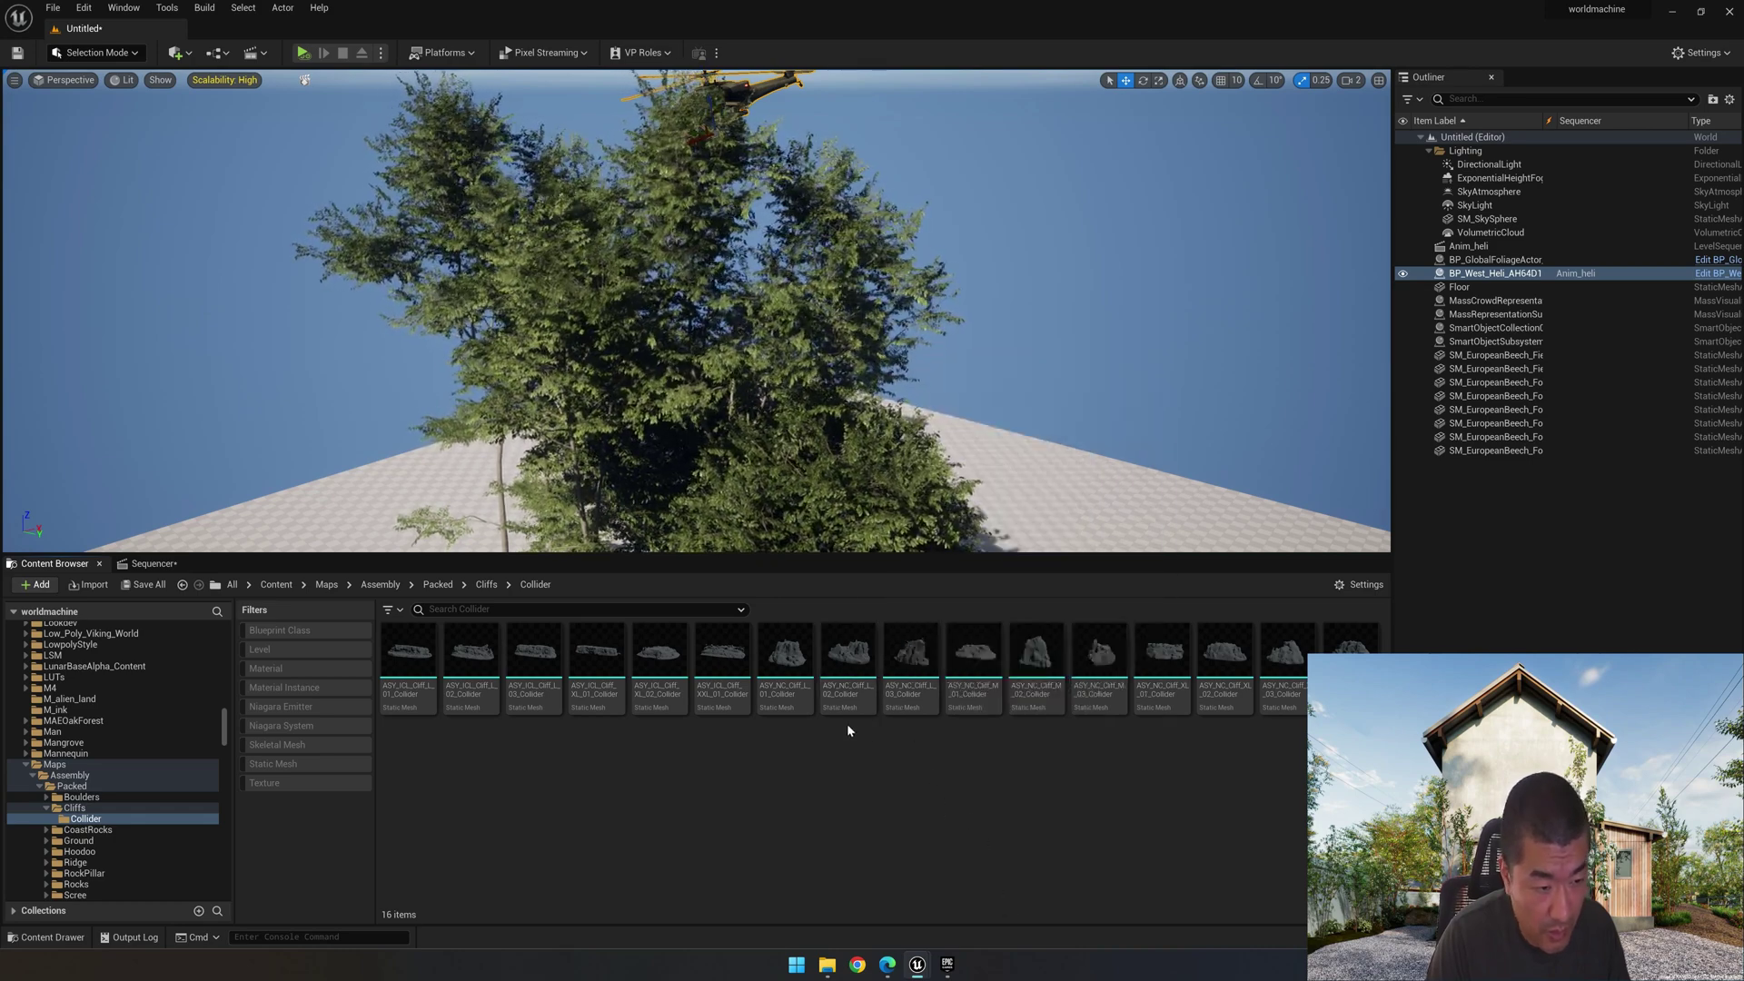
mouse_move(851, 708)
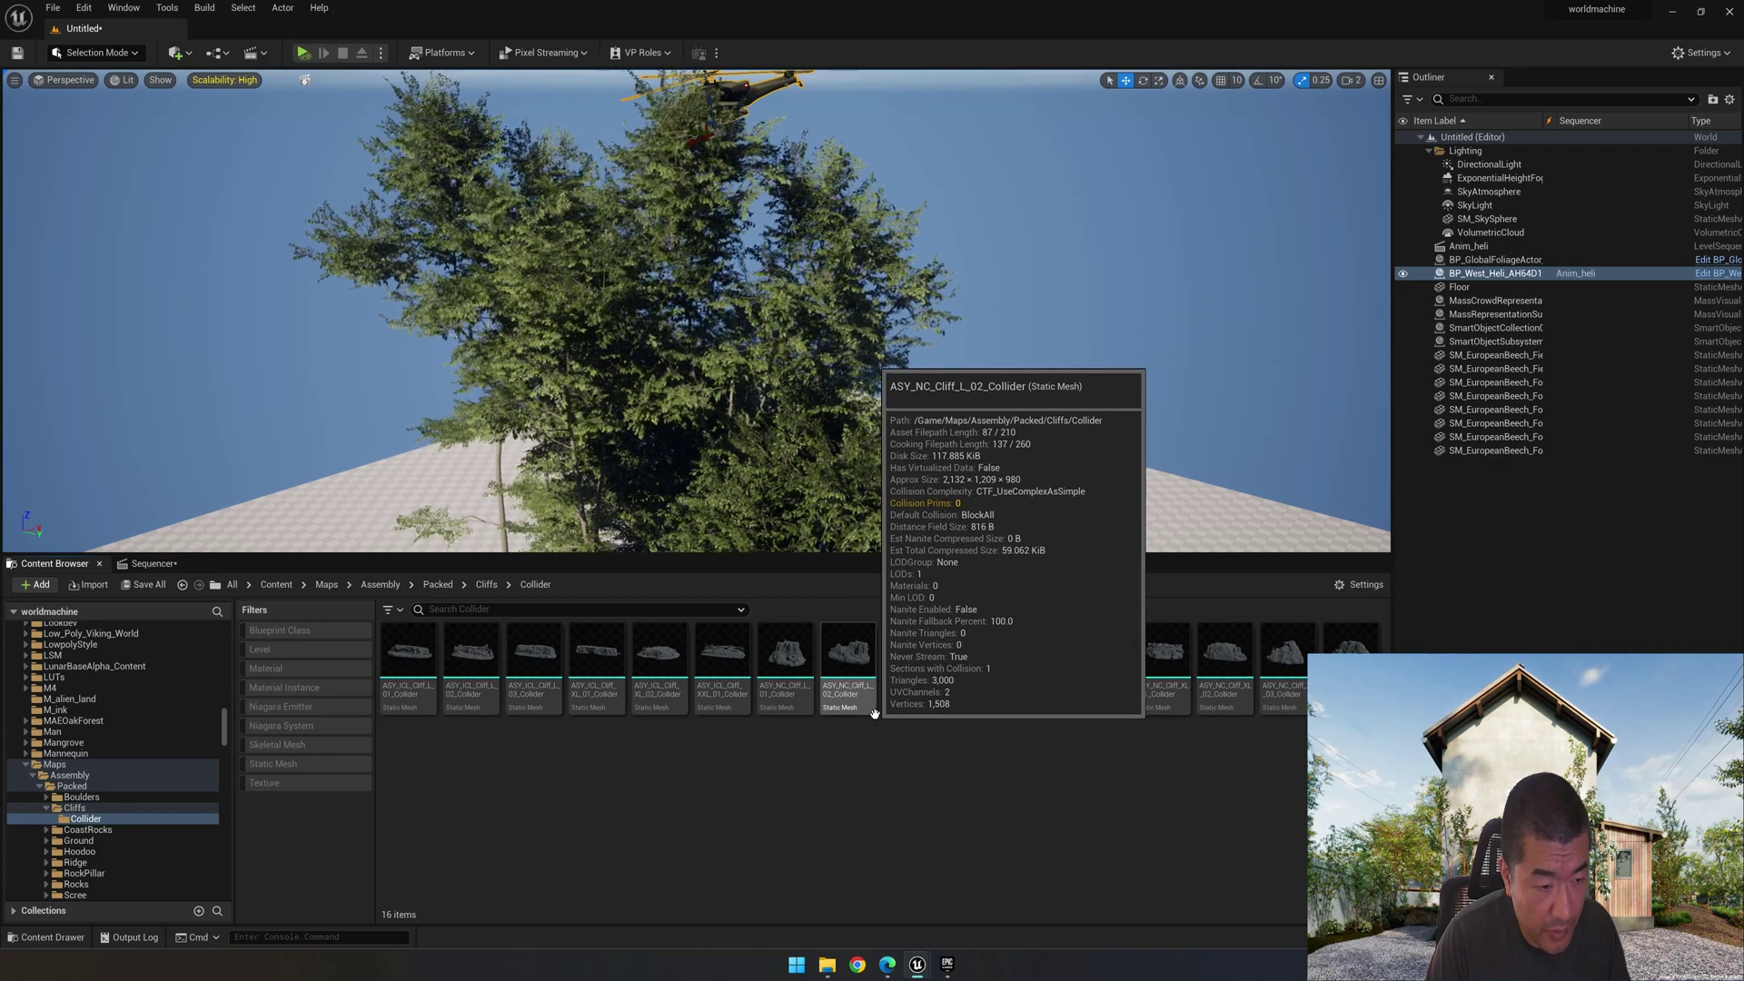
left_click(487, 585)
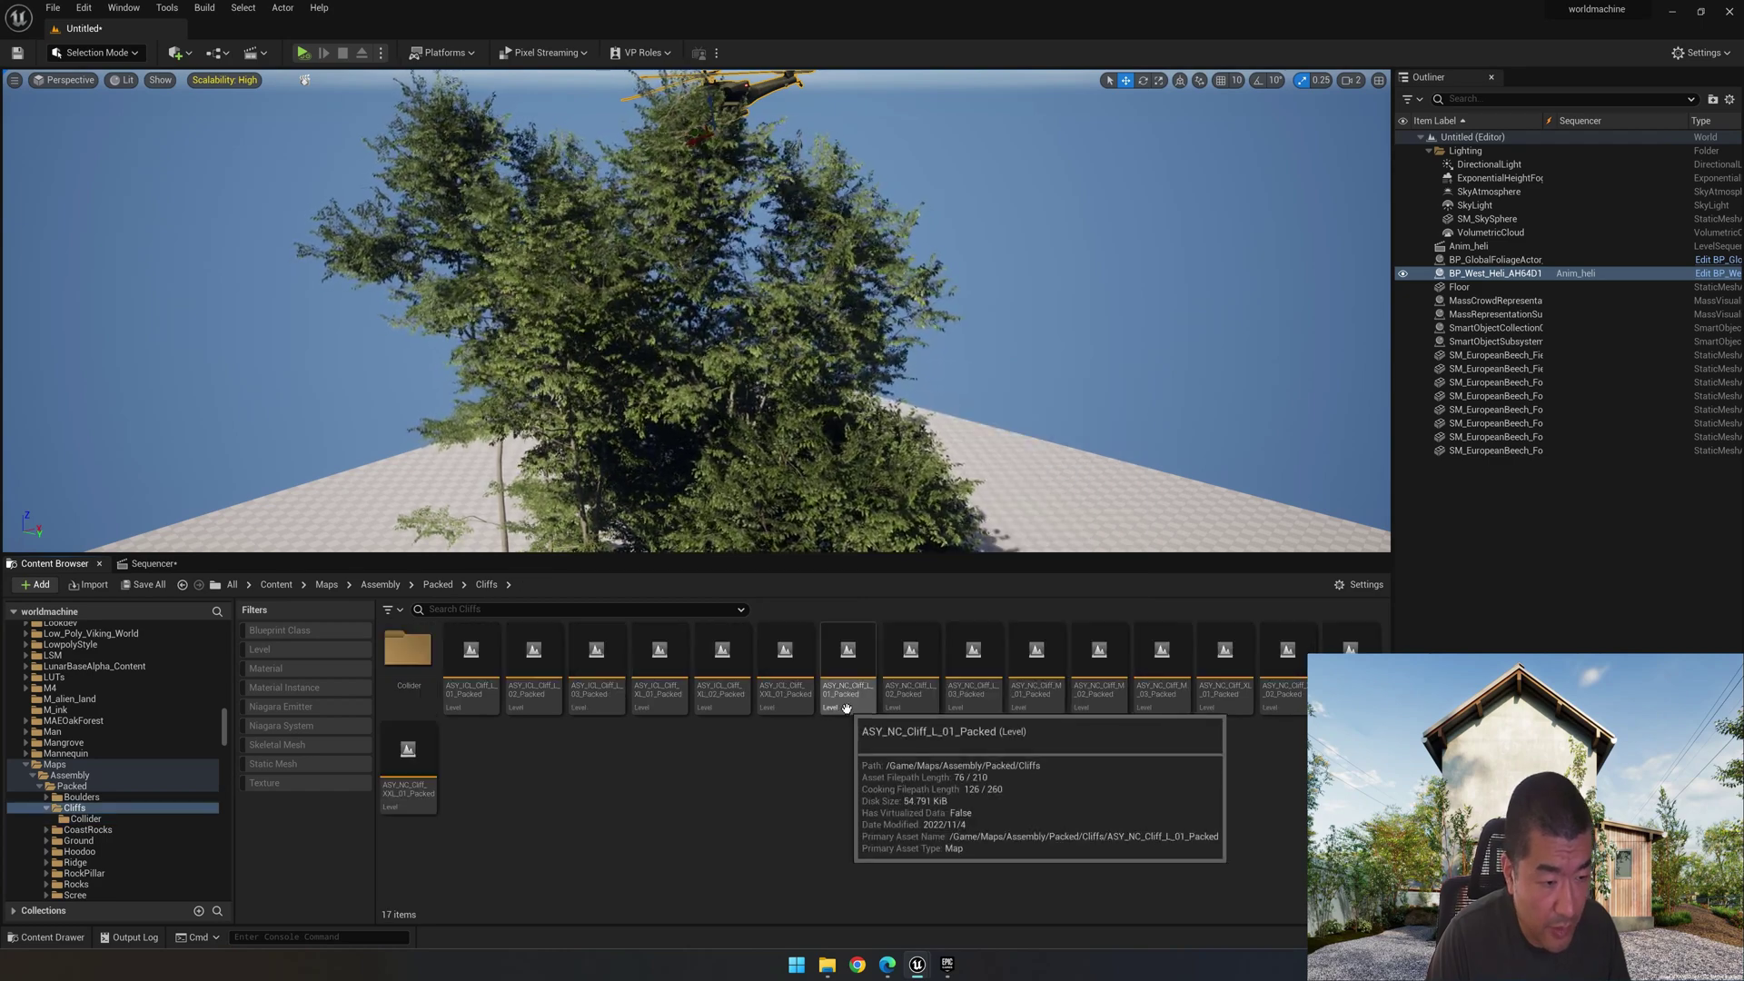
Step: Place the ASY_NC_Cliff_L_01_Packed cliff in the level and set its scale to 5 with the proportions locked
left_click(847, 708)
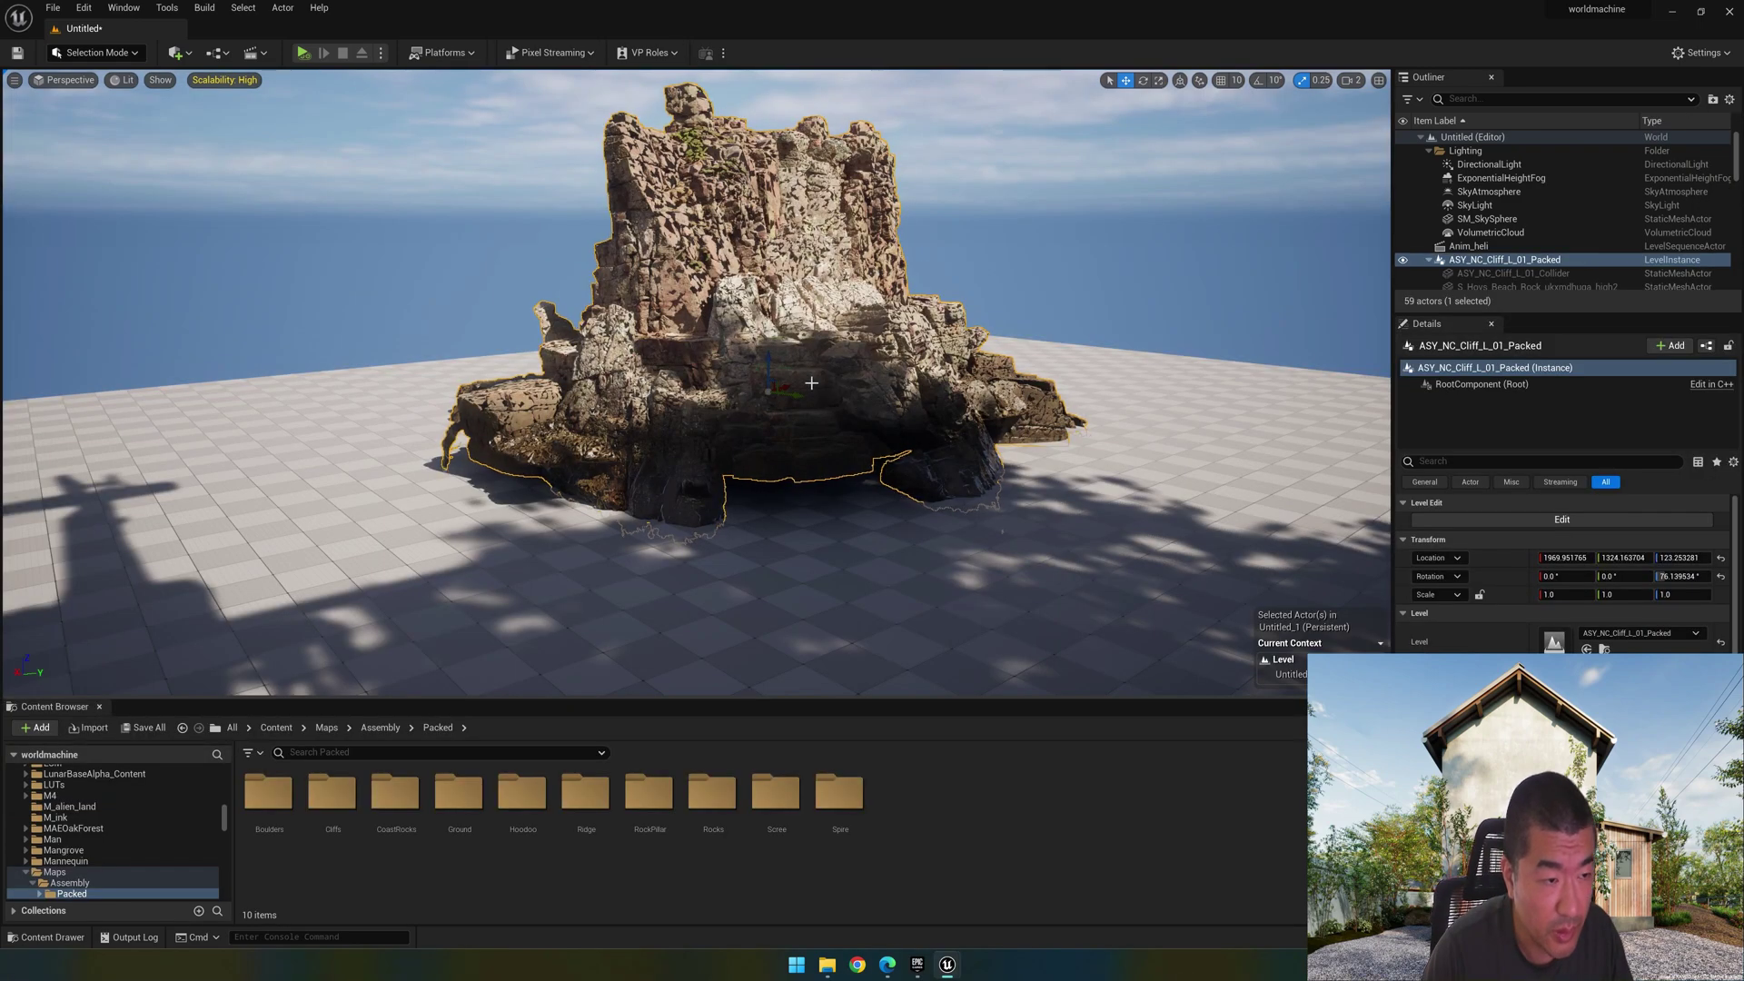
left_click_drag(792, 385, 696, 413)
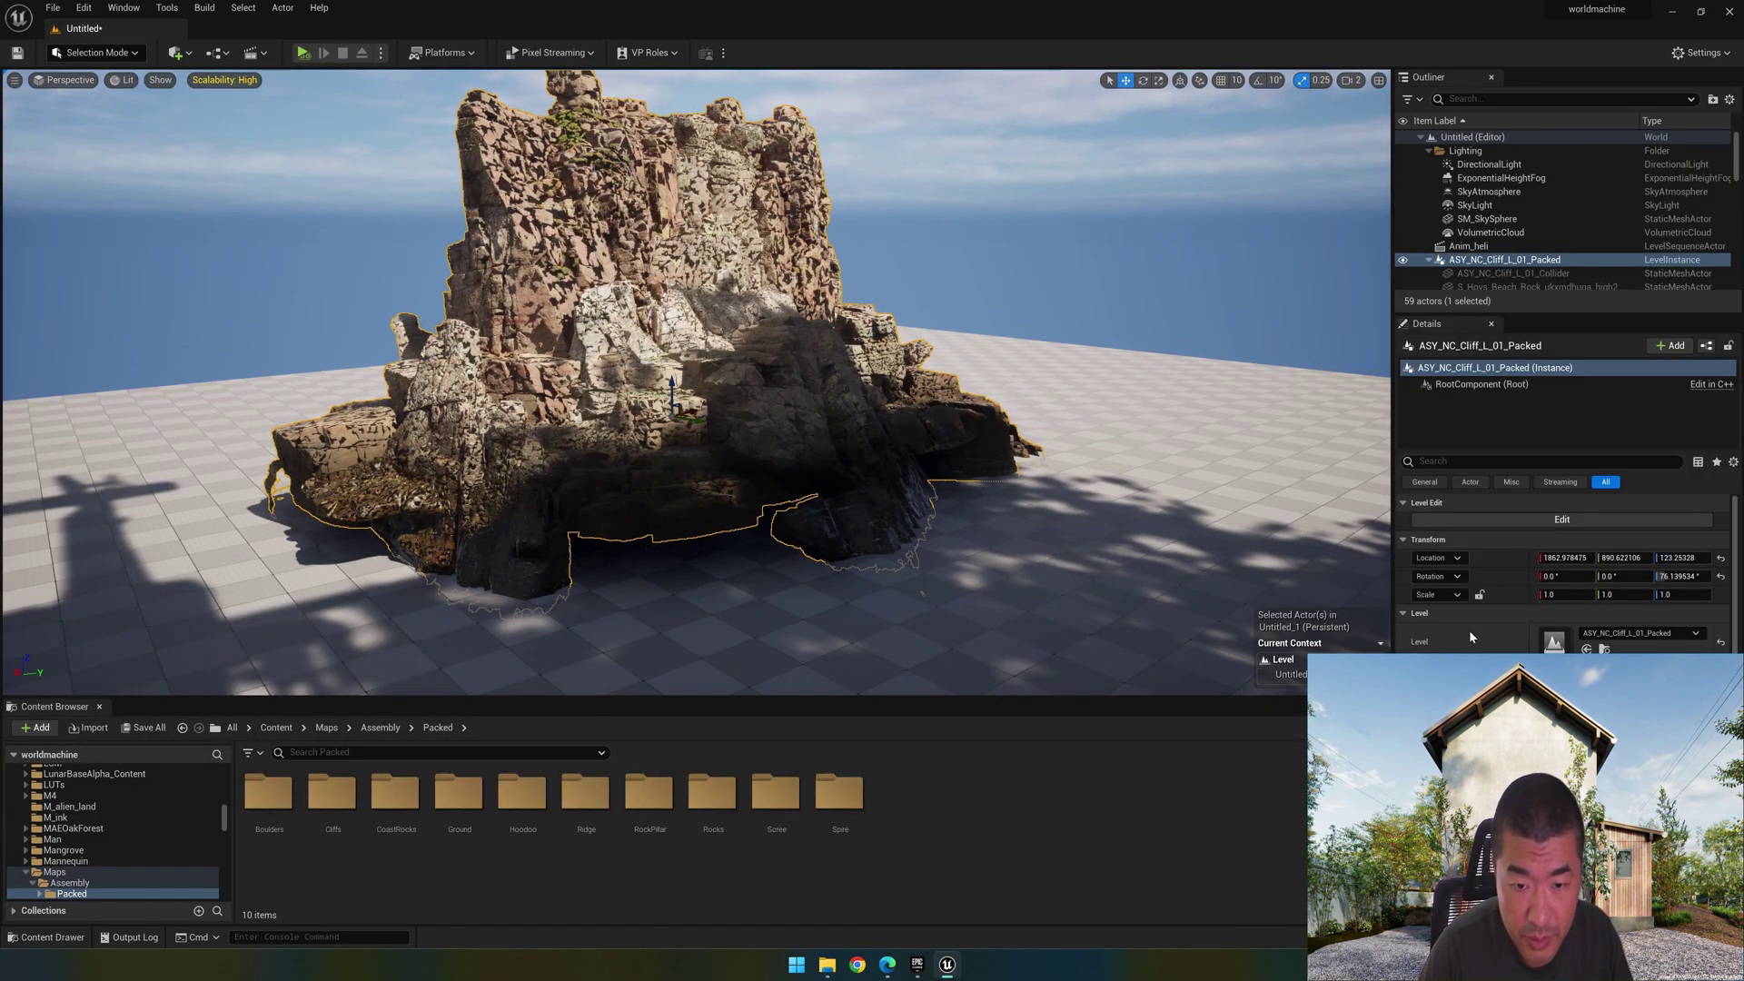
left_click(1479, 594)
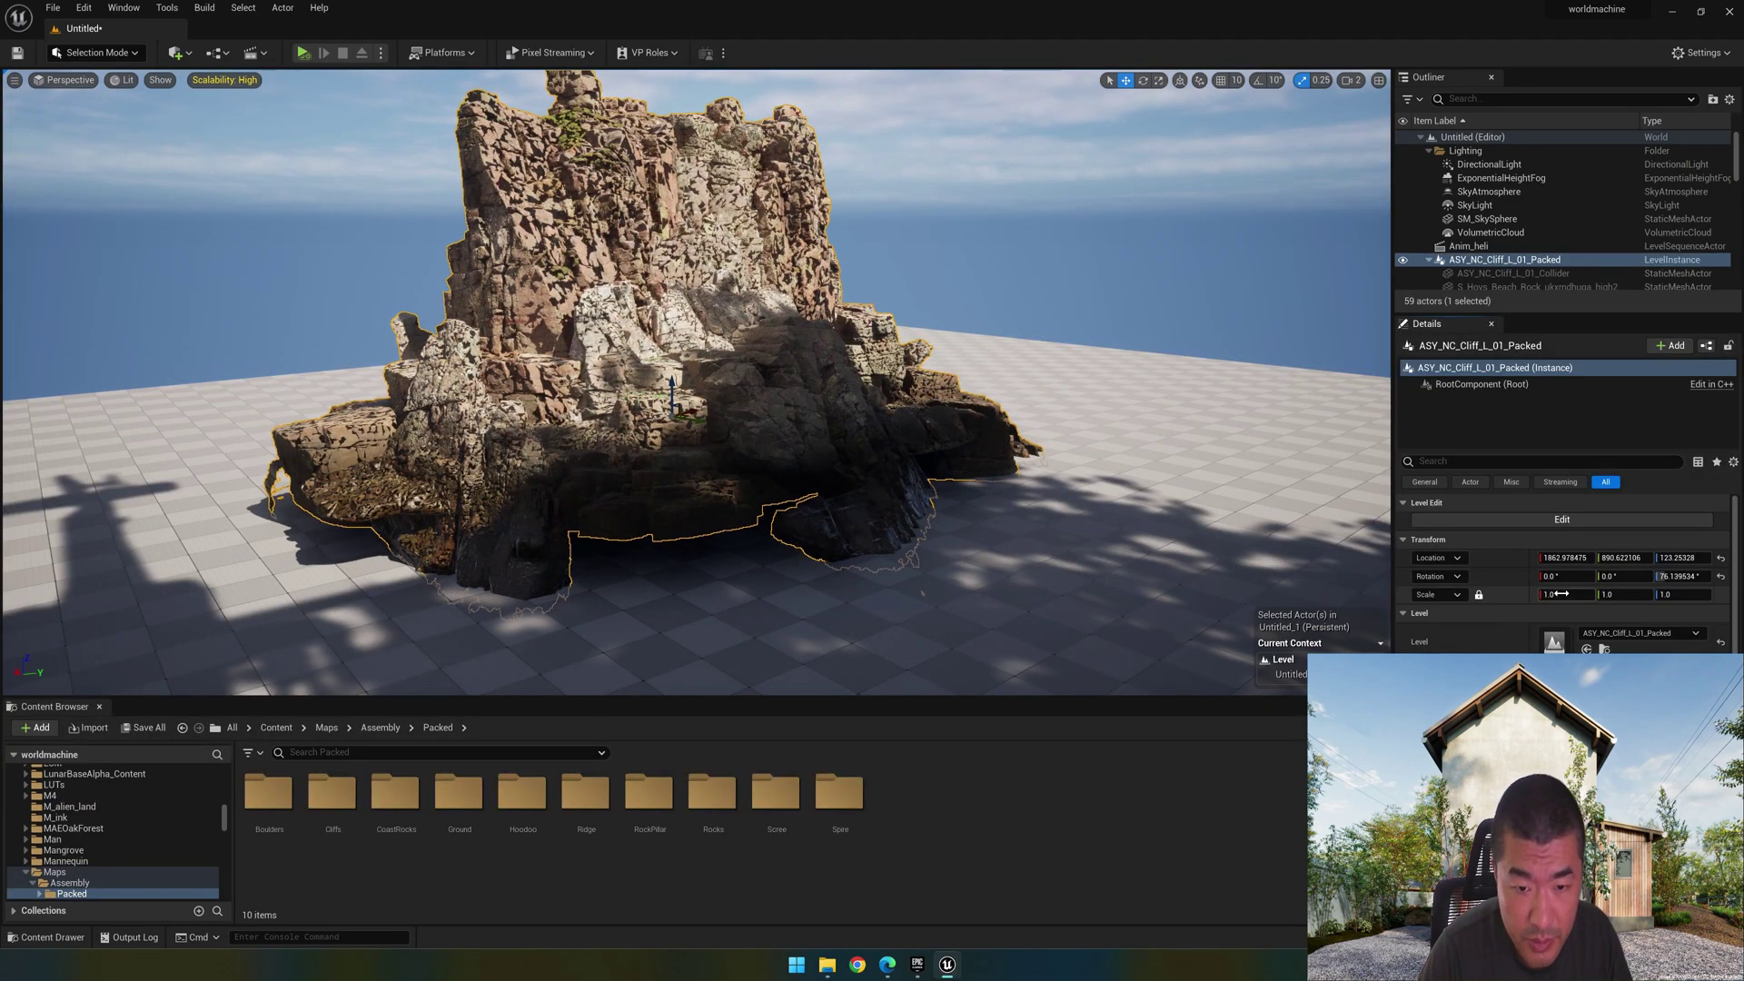
type("5")
key("Return")
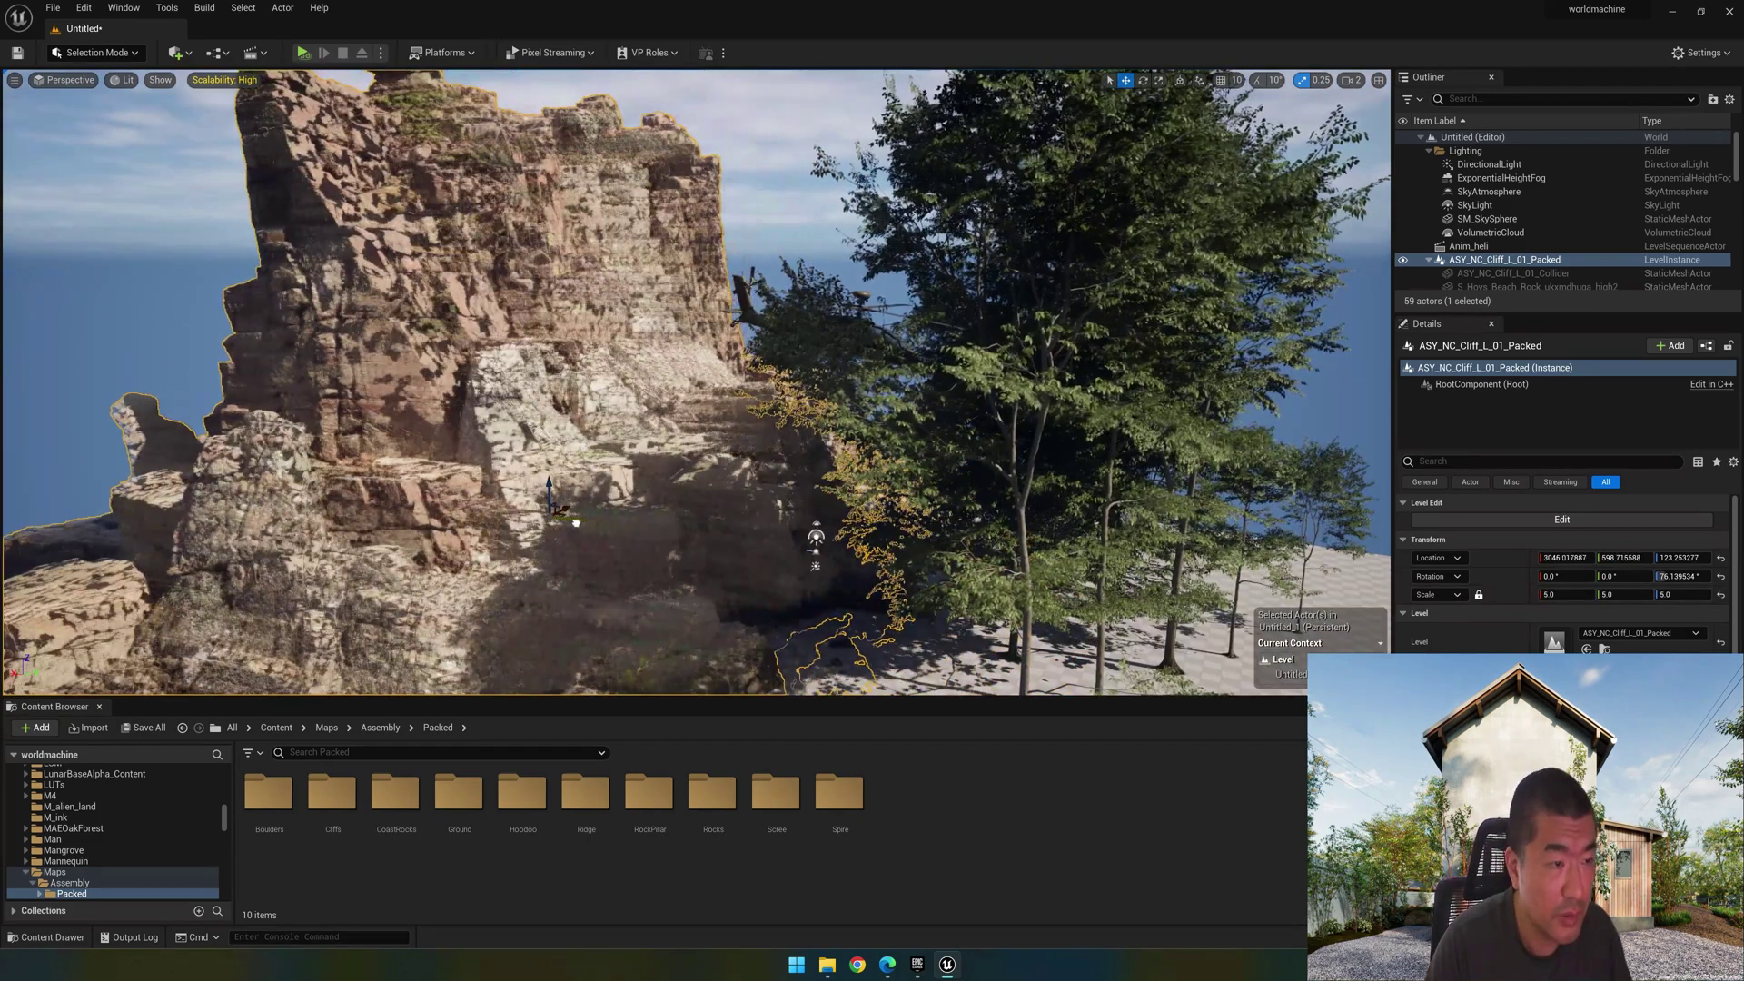
Step: Move the enlarged cliff beside the trees and helicopter, to about X 3694, Y 439, Z 237
left_click_drag(576, 522, 855, 399)
key("w")
key("s")
right_click_drag(854, 399, 977, 316)
key("w")
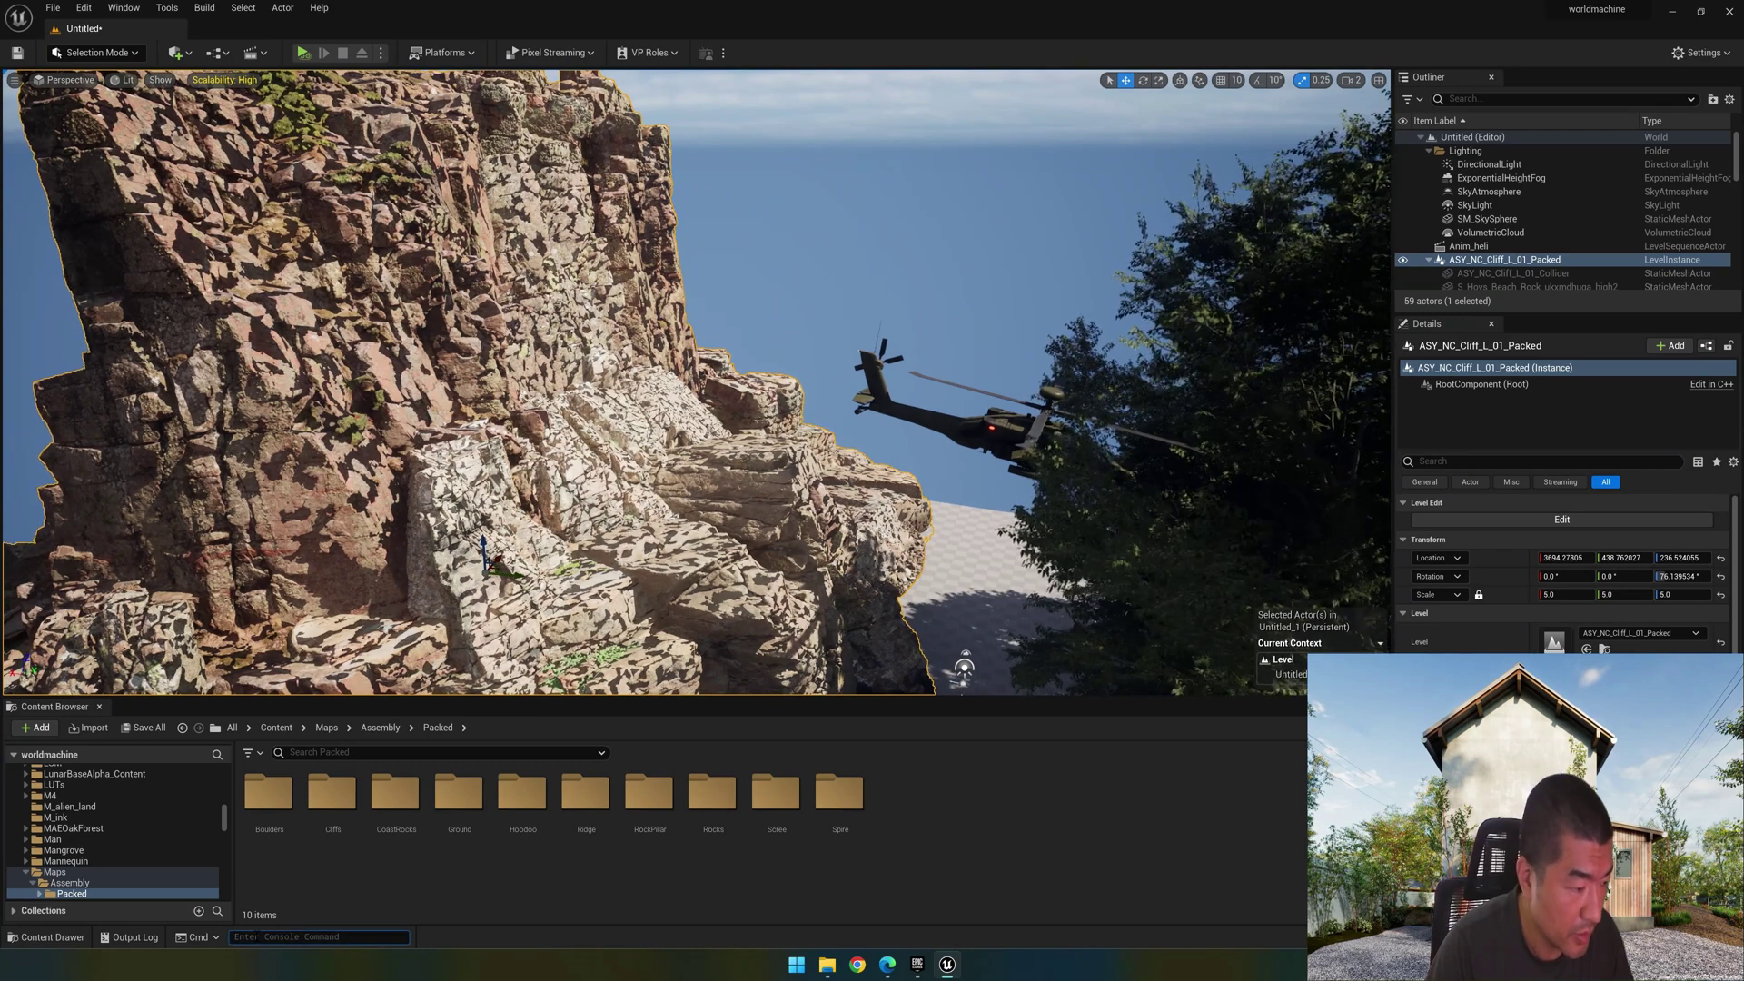
Step: Run the console command r.RayTracing.NormalBias 5 and view the cliff's shadows from another angle
type("r.RayTracing.NormalBias 5")
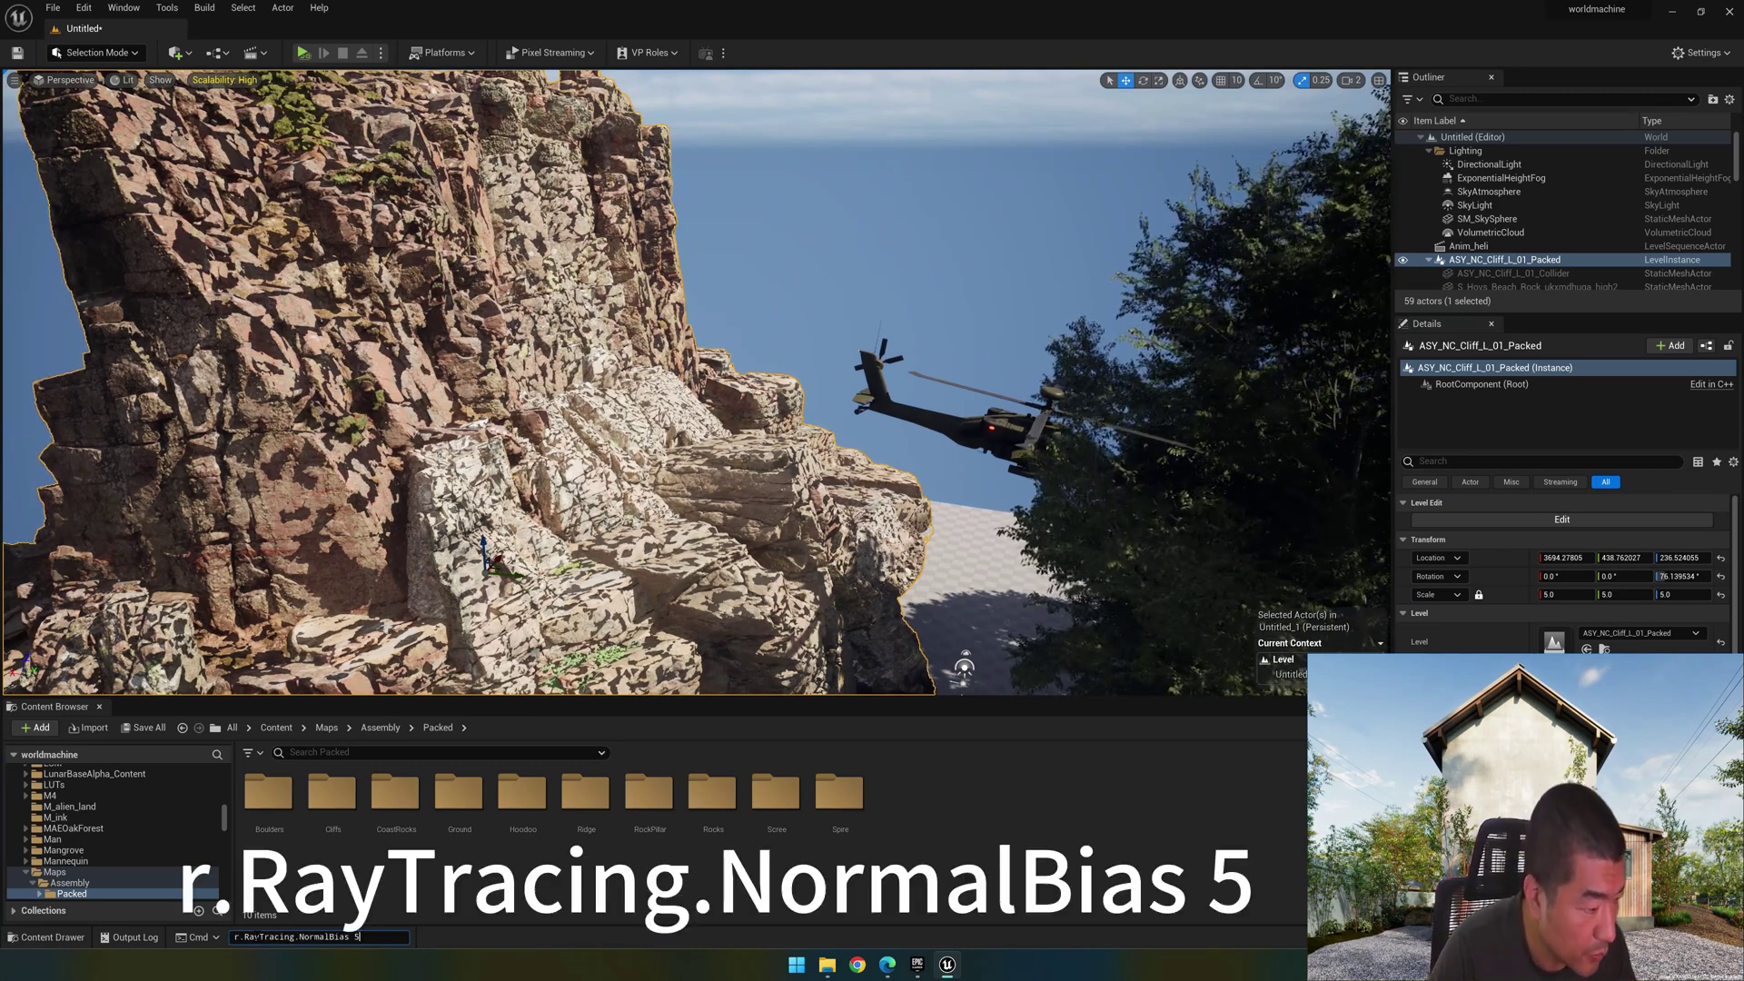
key("Return")
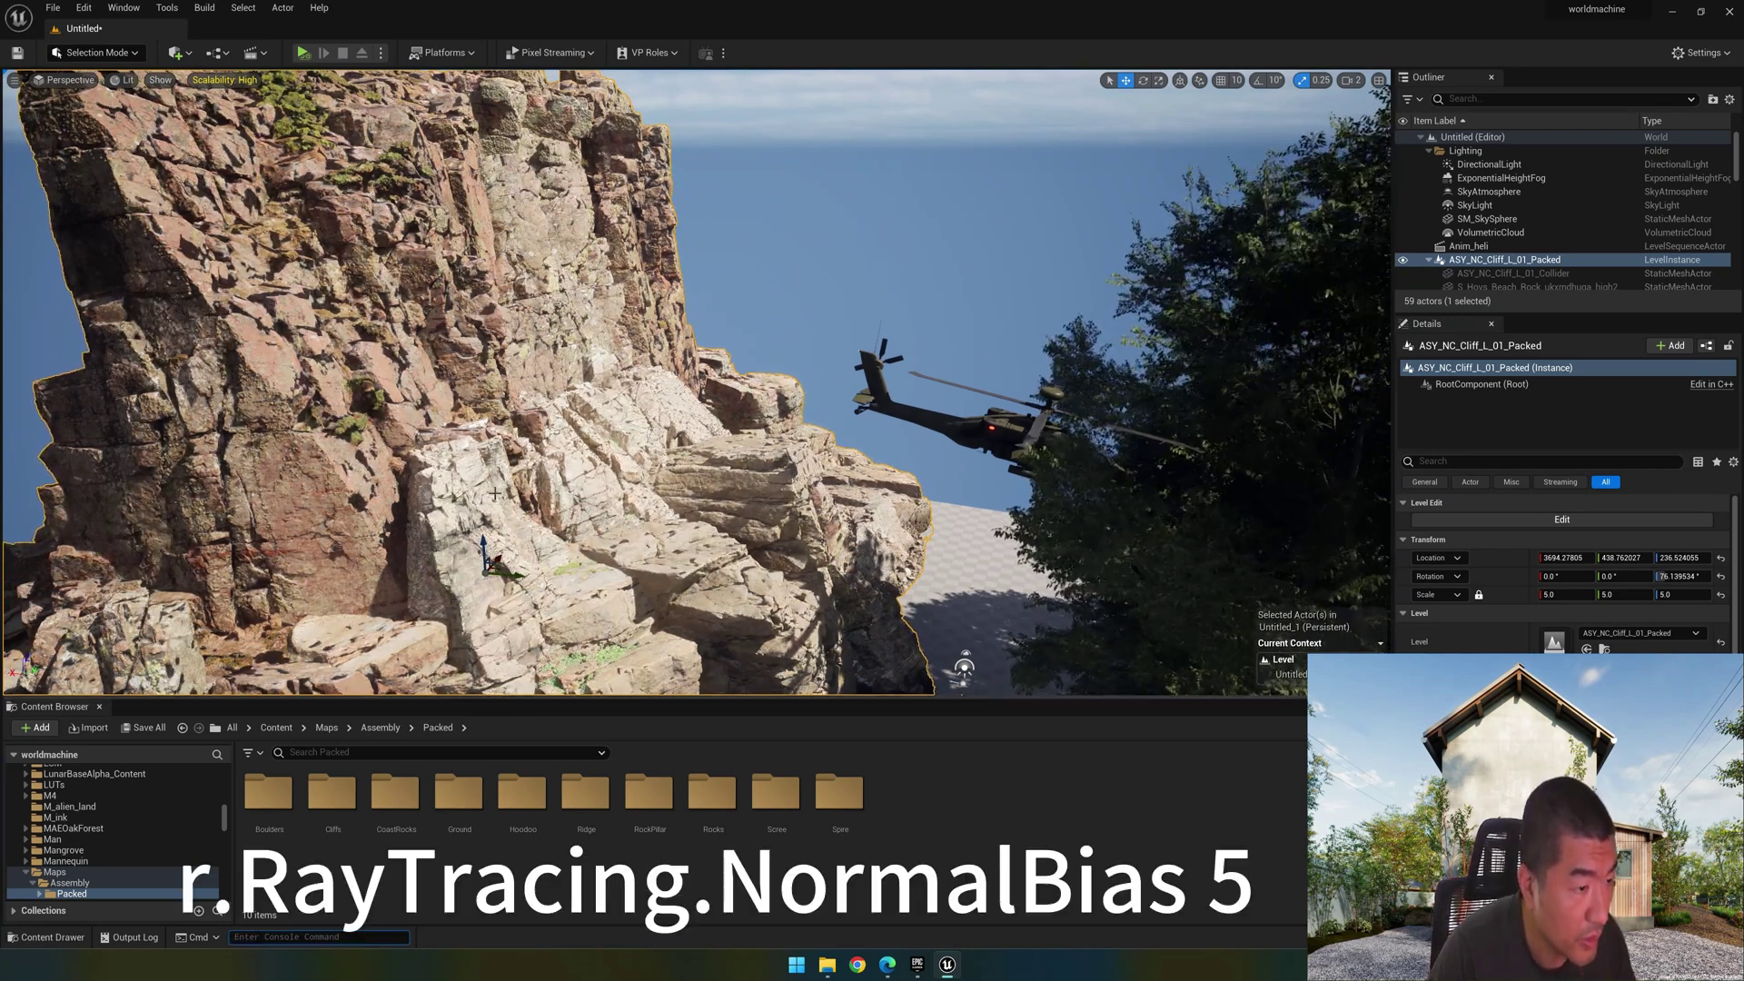
right_click_drag(690, 381, 518, 345)
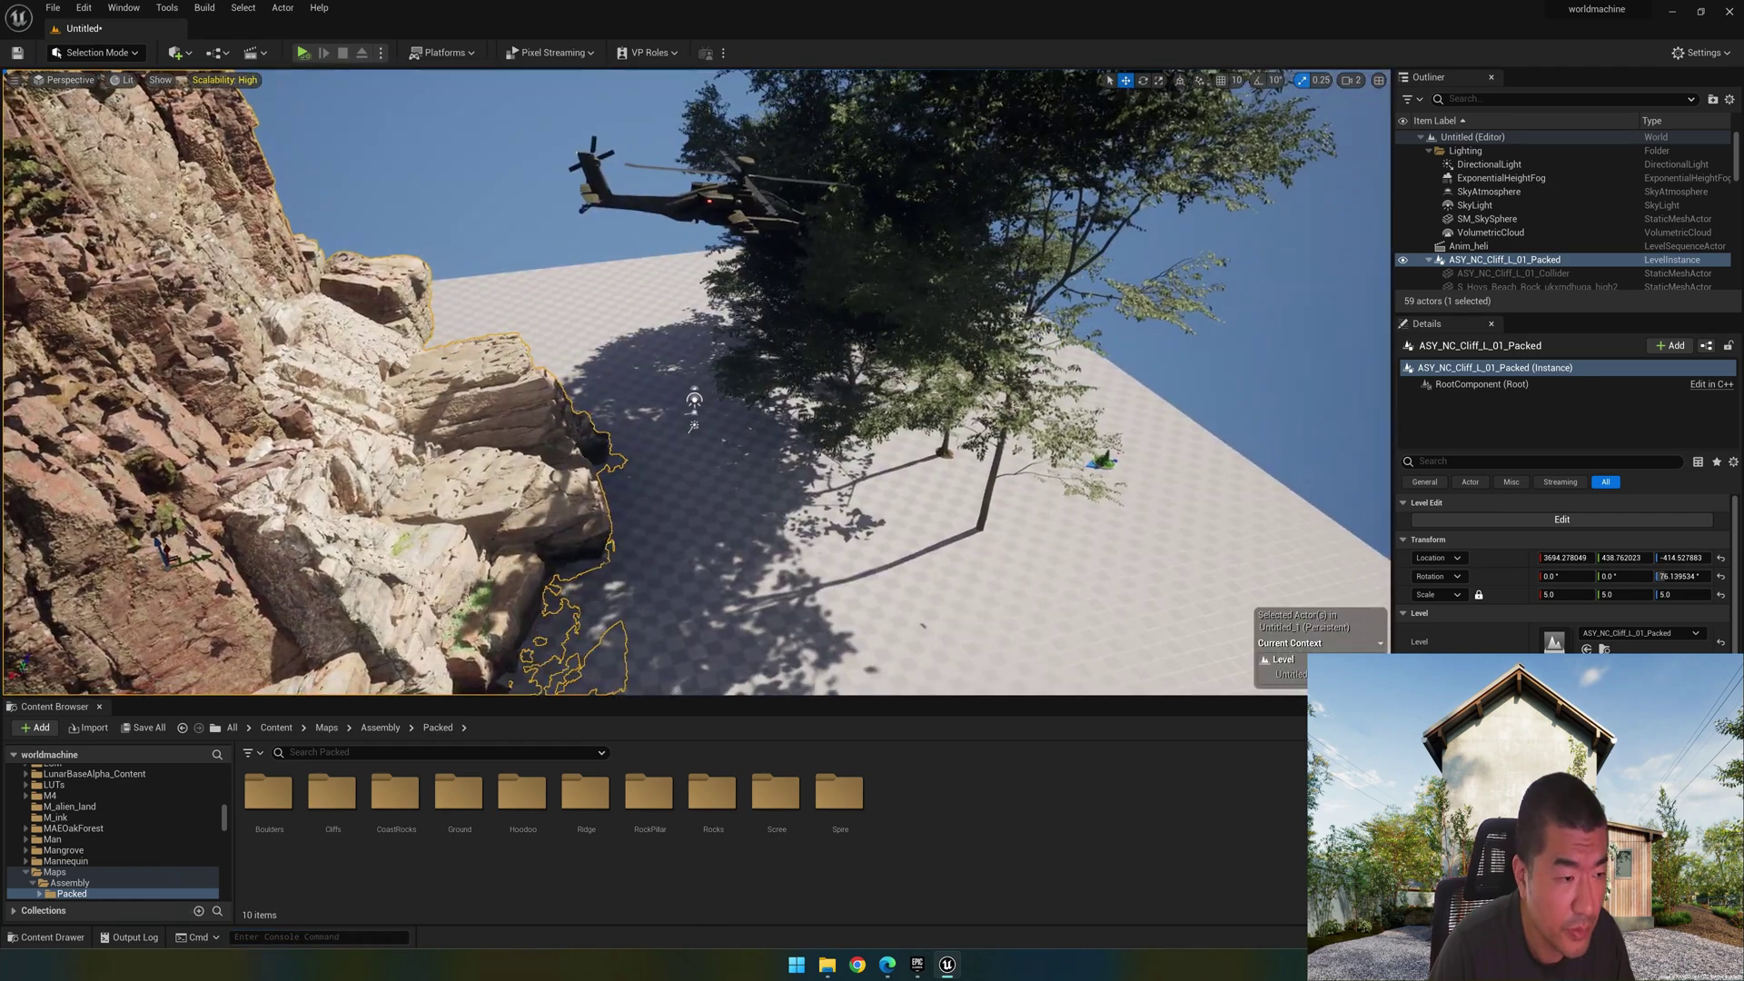
Step: Place several European beech saplings from the SimpleWind folder along the top of the cliff
key("w")
right_click_drag(515, 503, 515, 503)
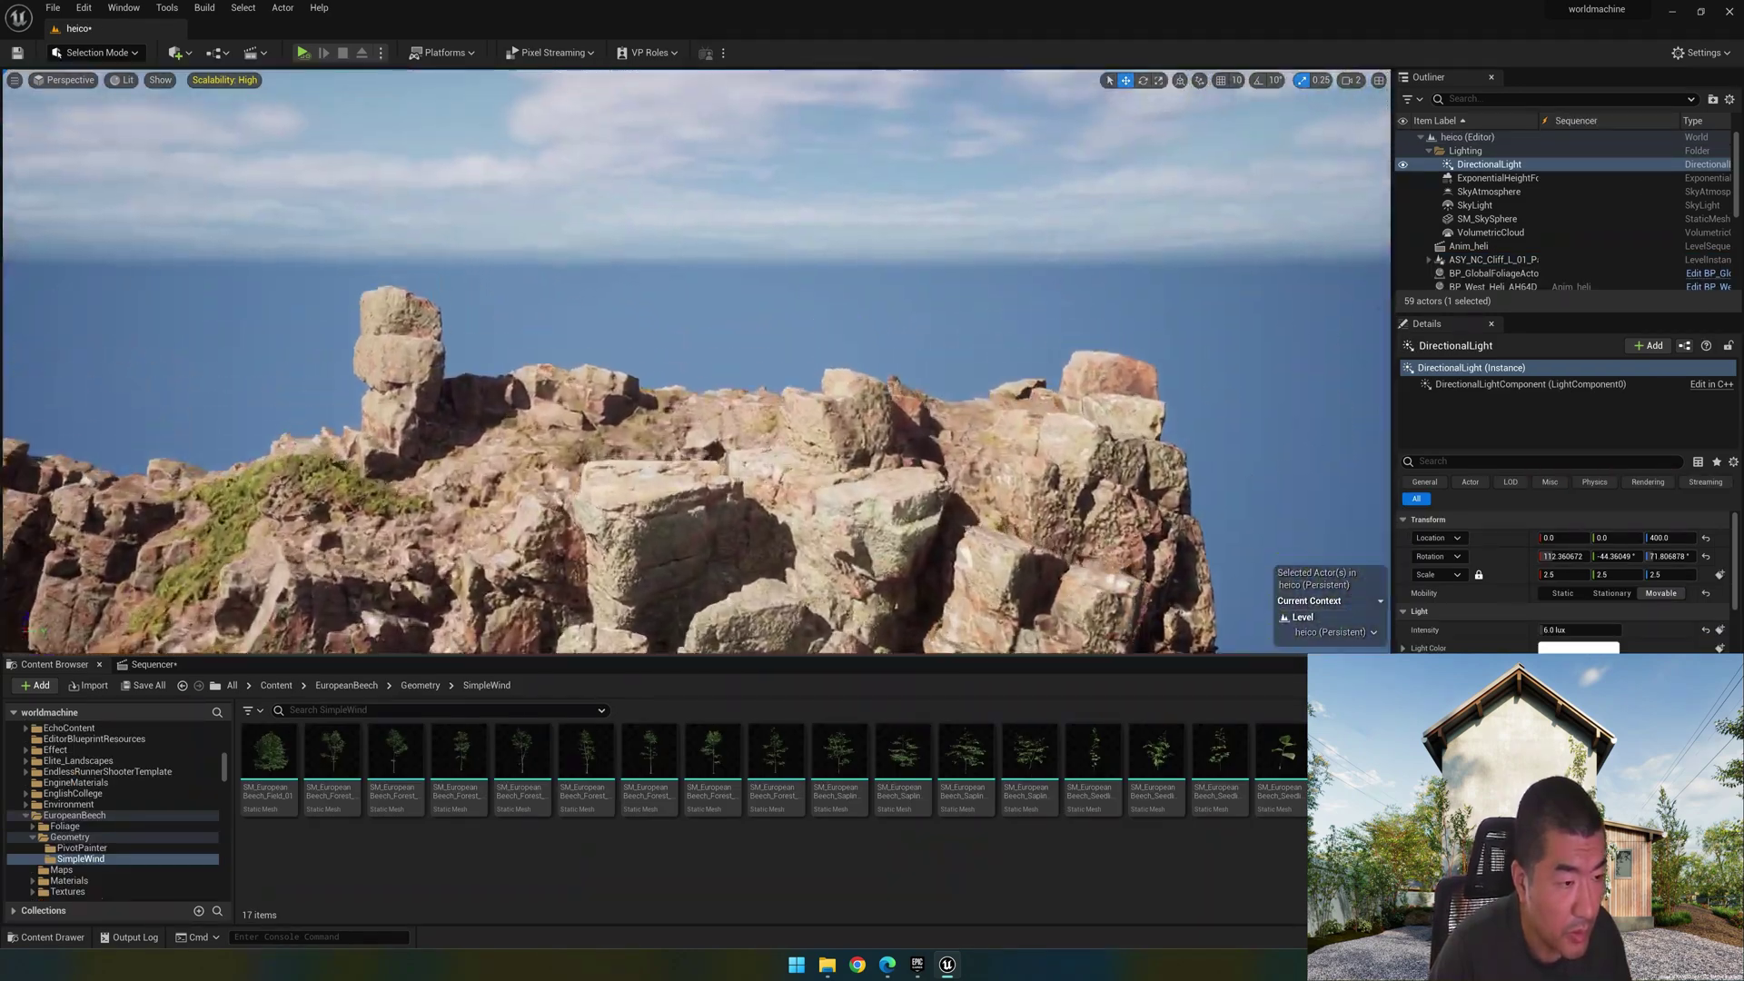
key("w")
right_click_drag(696, 362, 718, 436)
left_click_drag(965, 756, 718, 399)
right_click_drag(718, 400, 717, 373)
left_click_drag(1029, 756, 681, 404)
right_click_drag(681, 405, 509, 408)
left_click(822, 759)
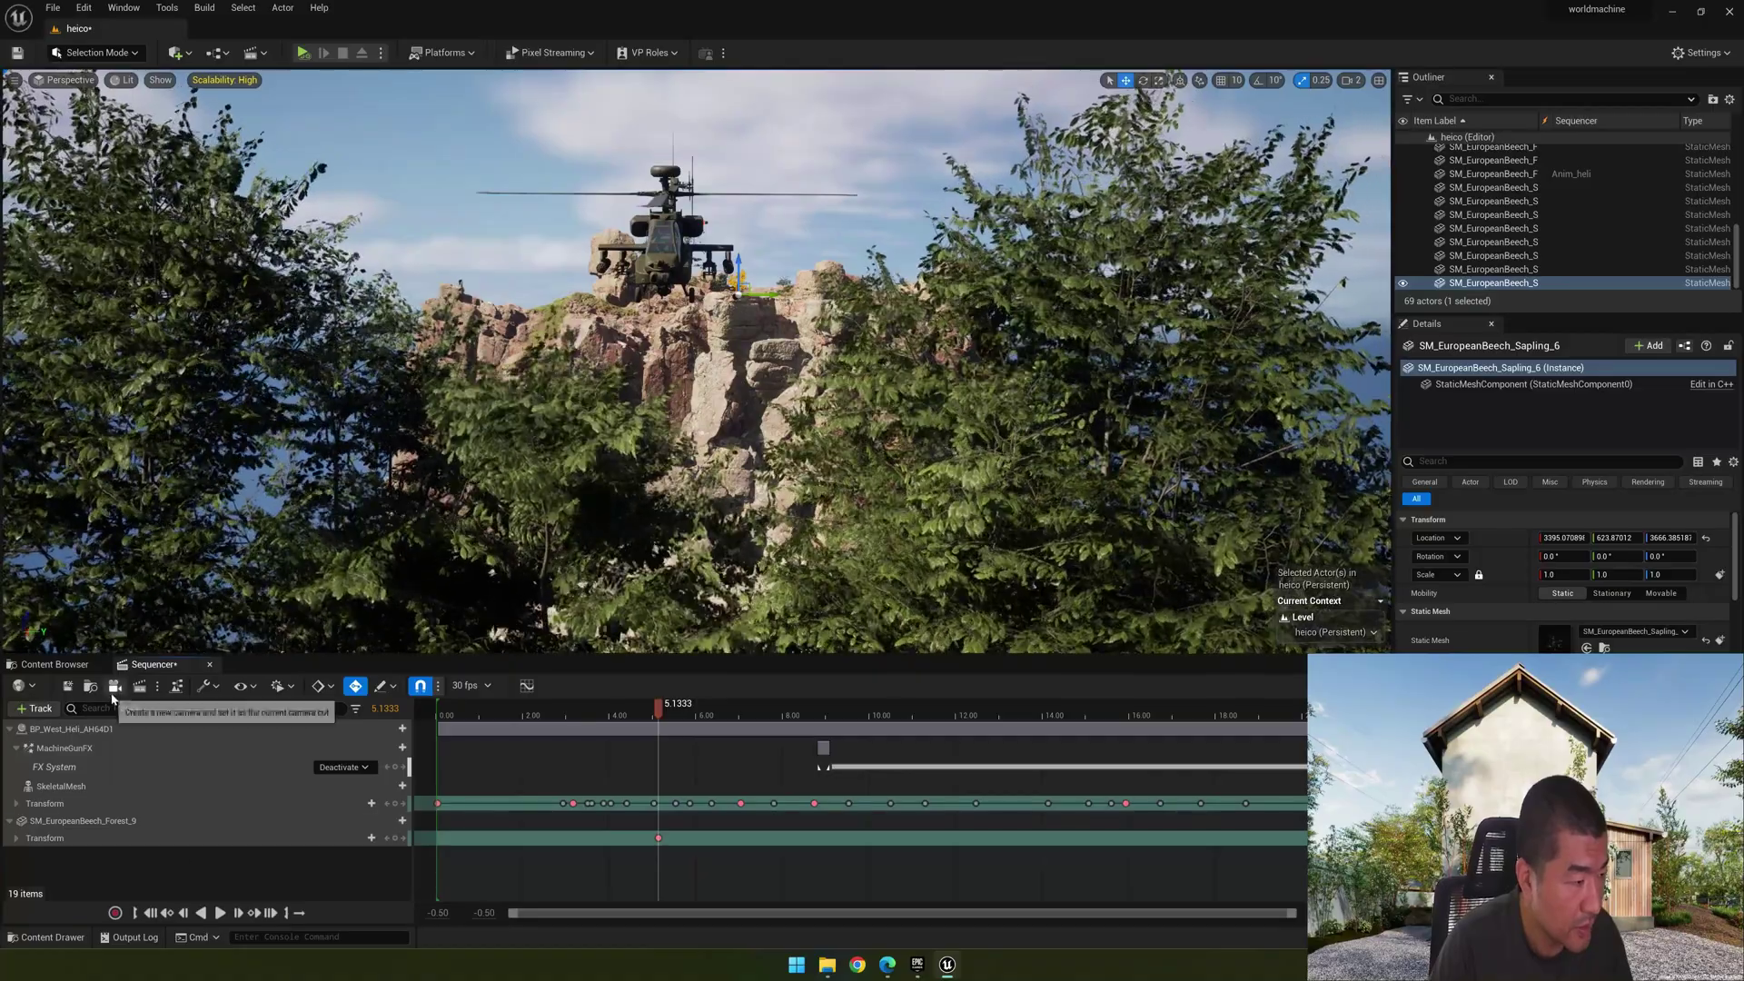
Step: Create a cine camera in the sequence, then simulate the level and play the helicopter animation through that camera
left_click(115, 691)
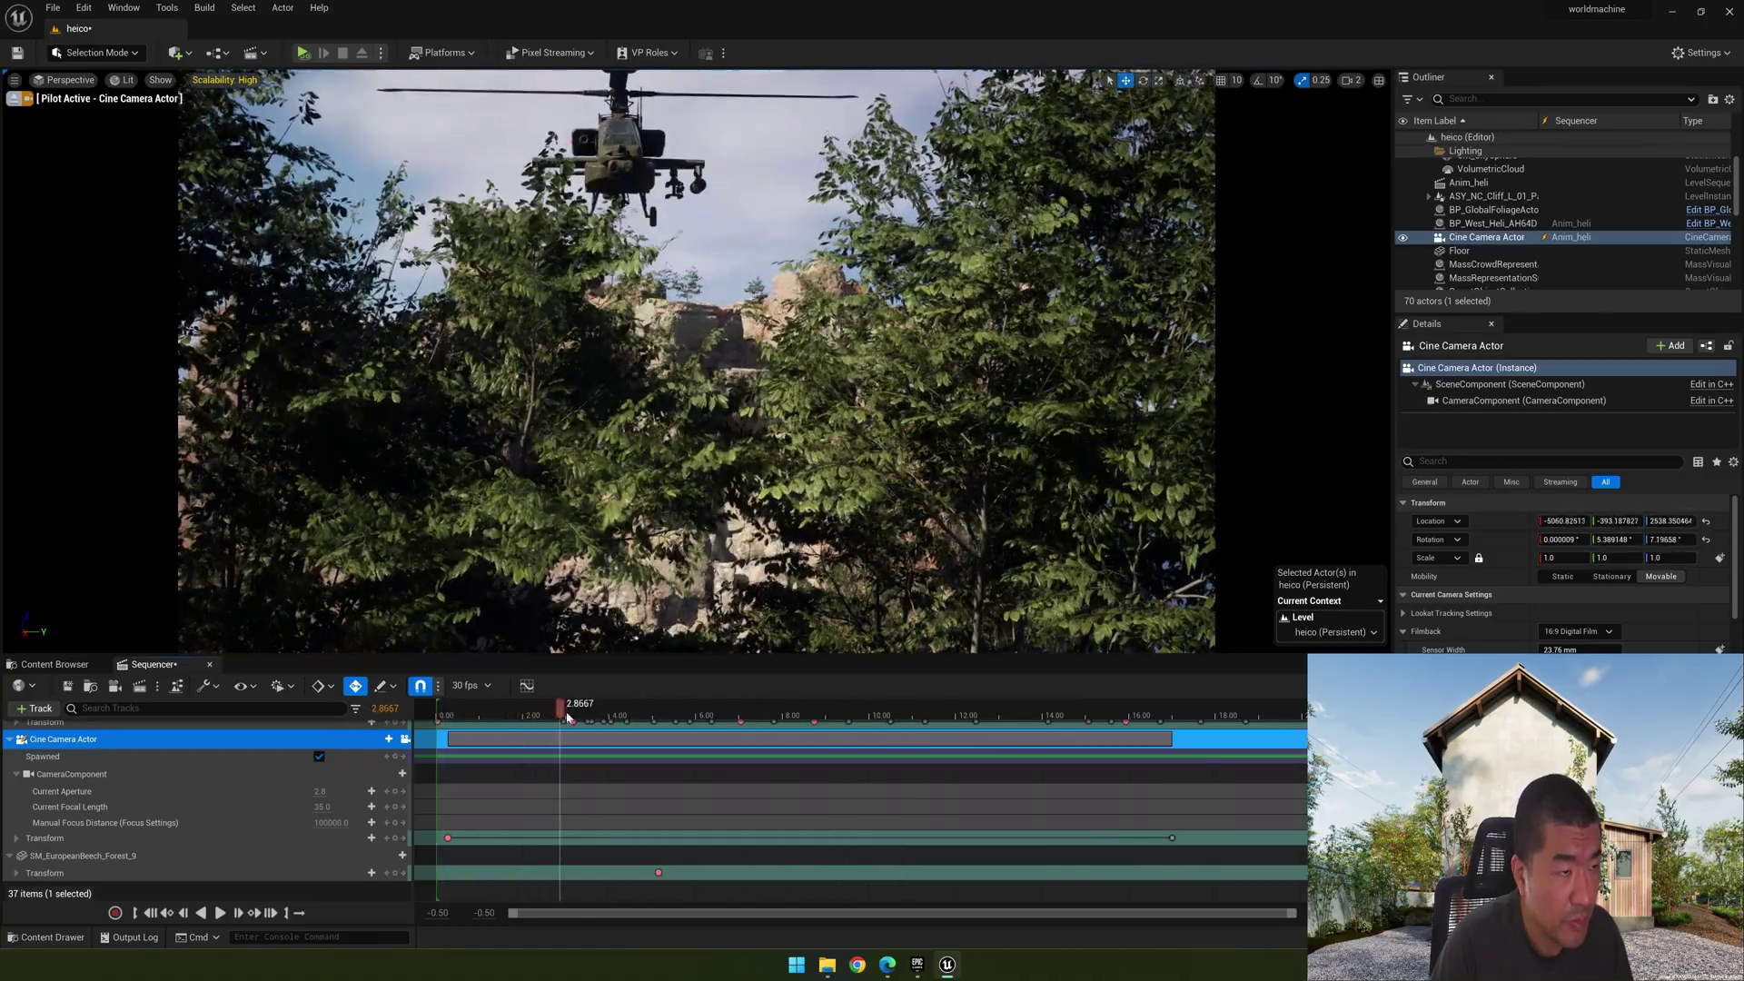
left_click(303, 53)
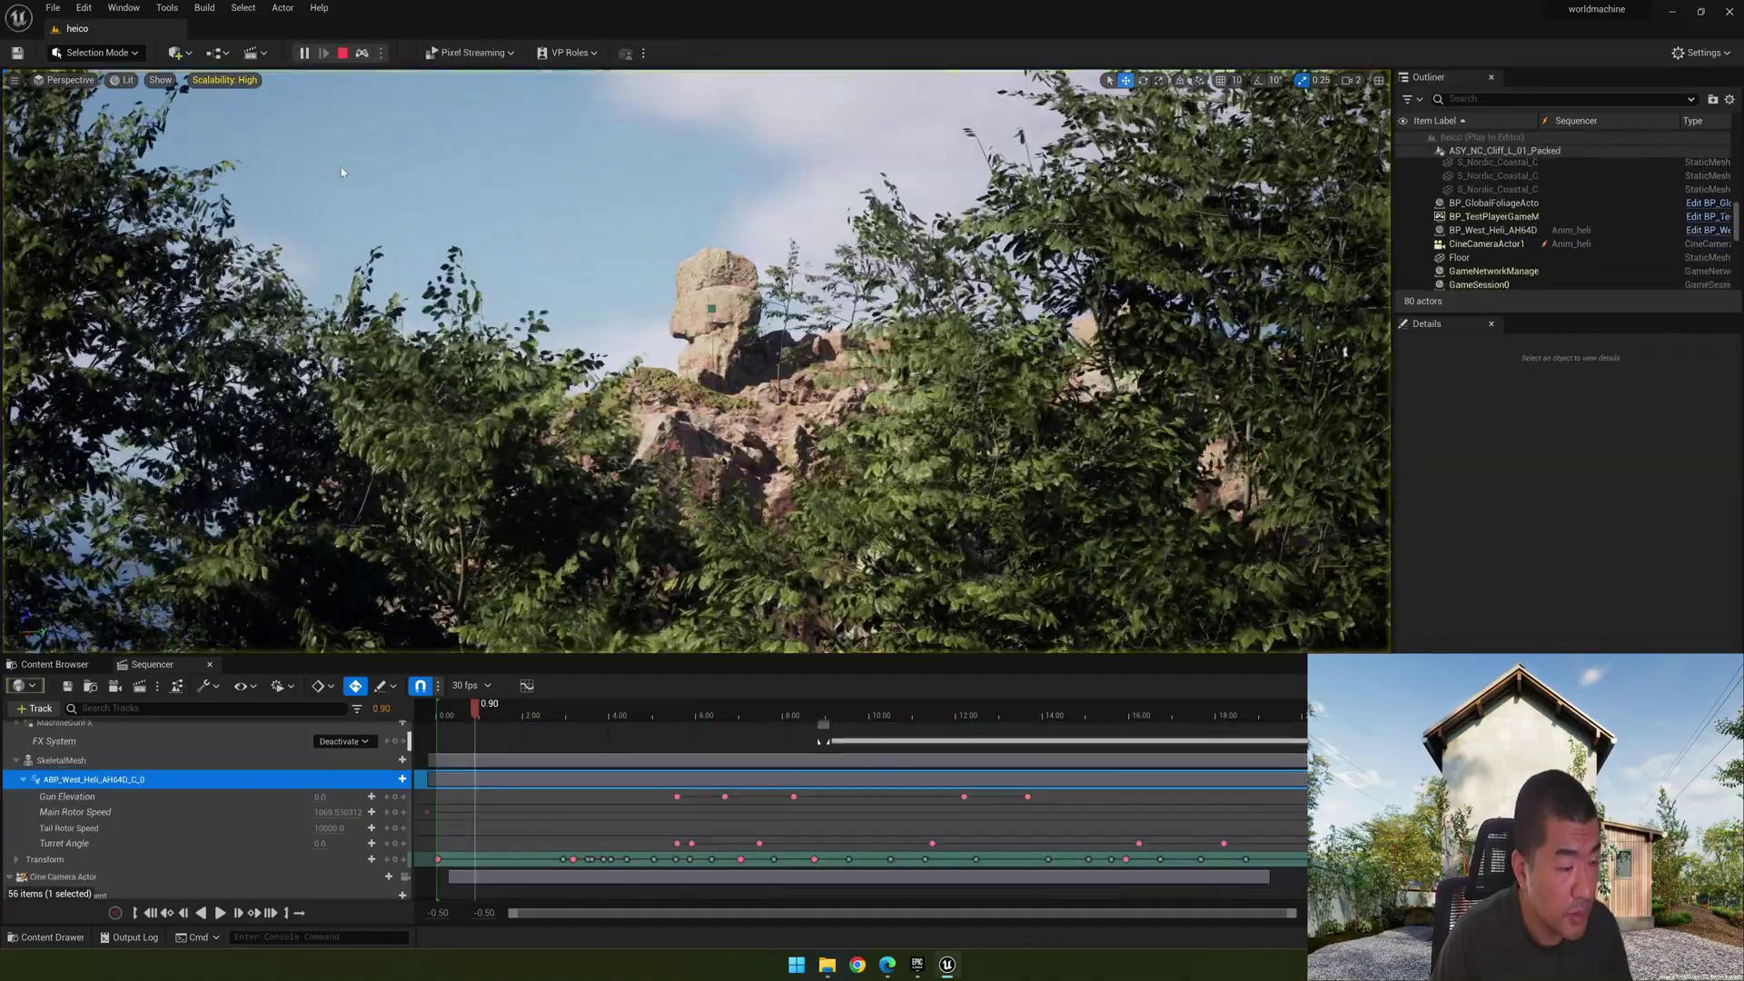
scroll(291, 861, "down", 1)
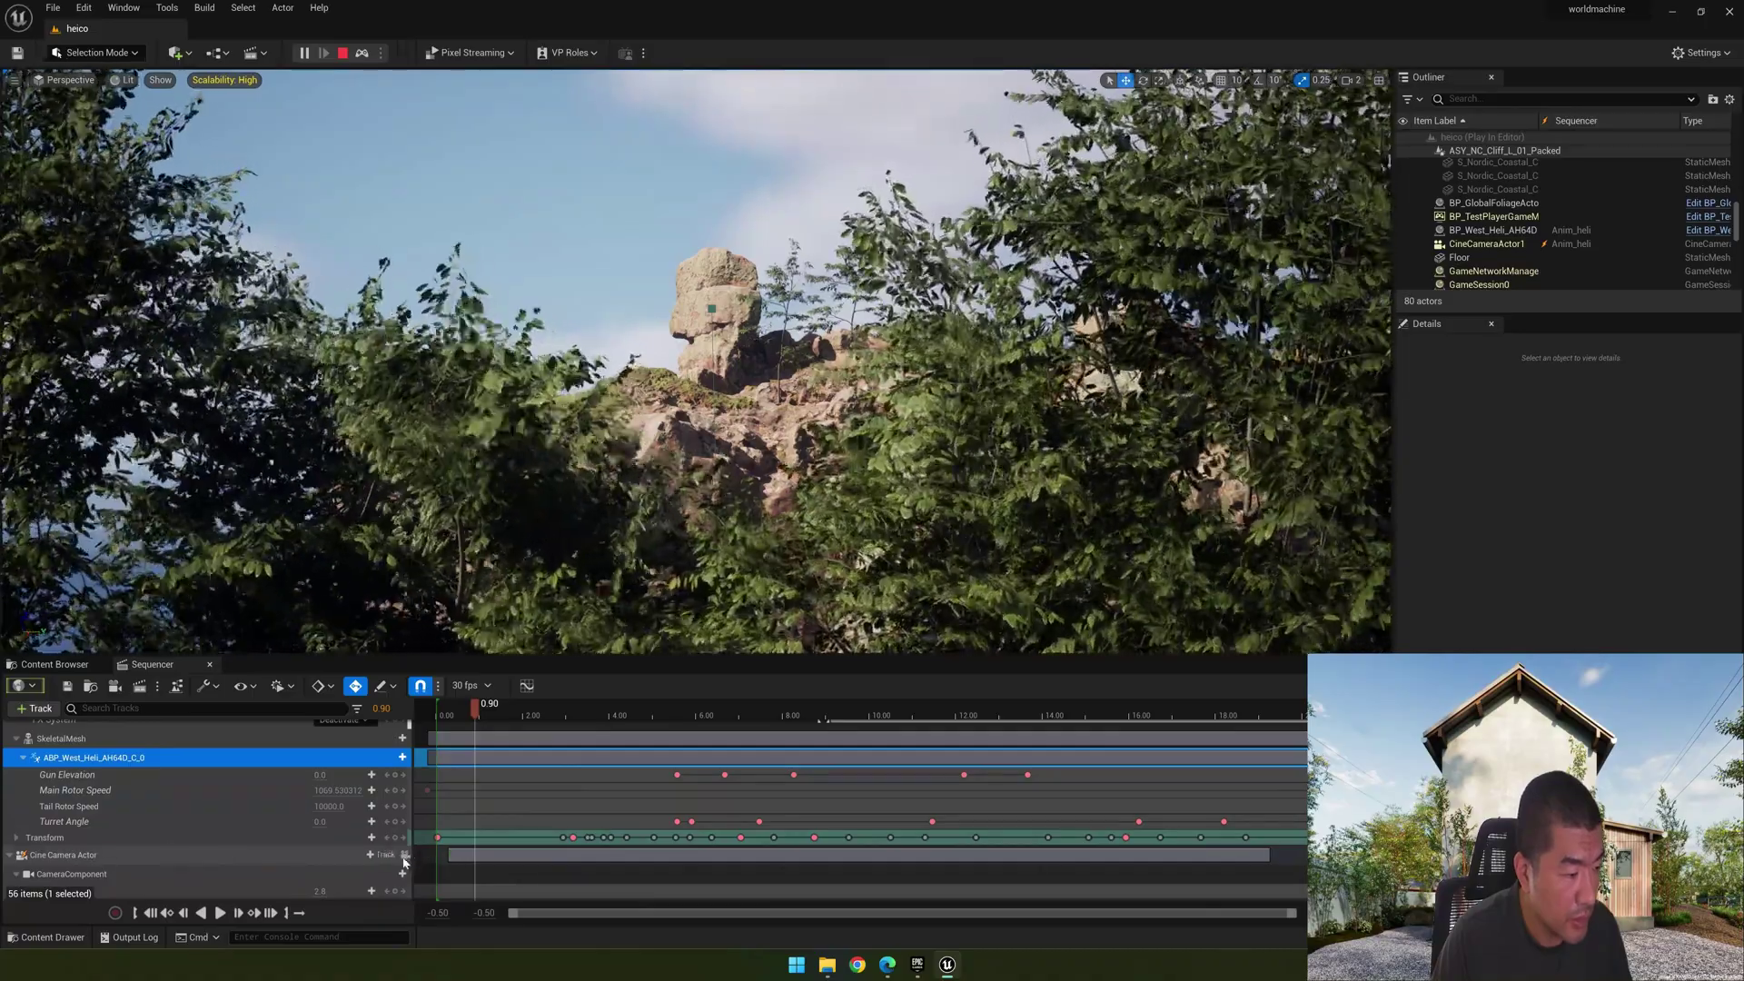
left_click(406, 856)
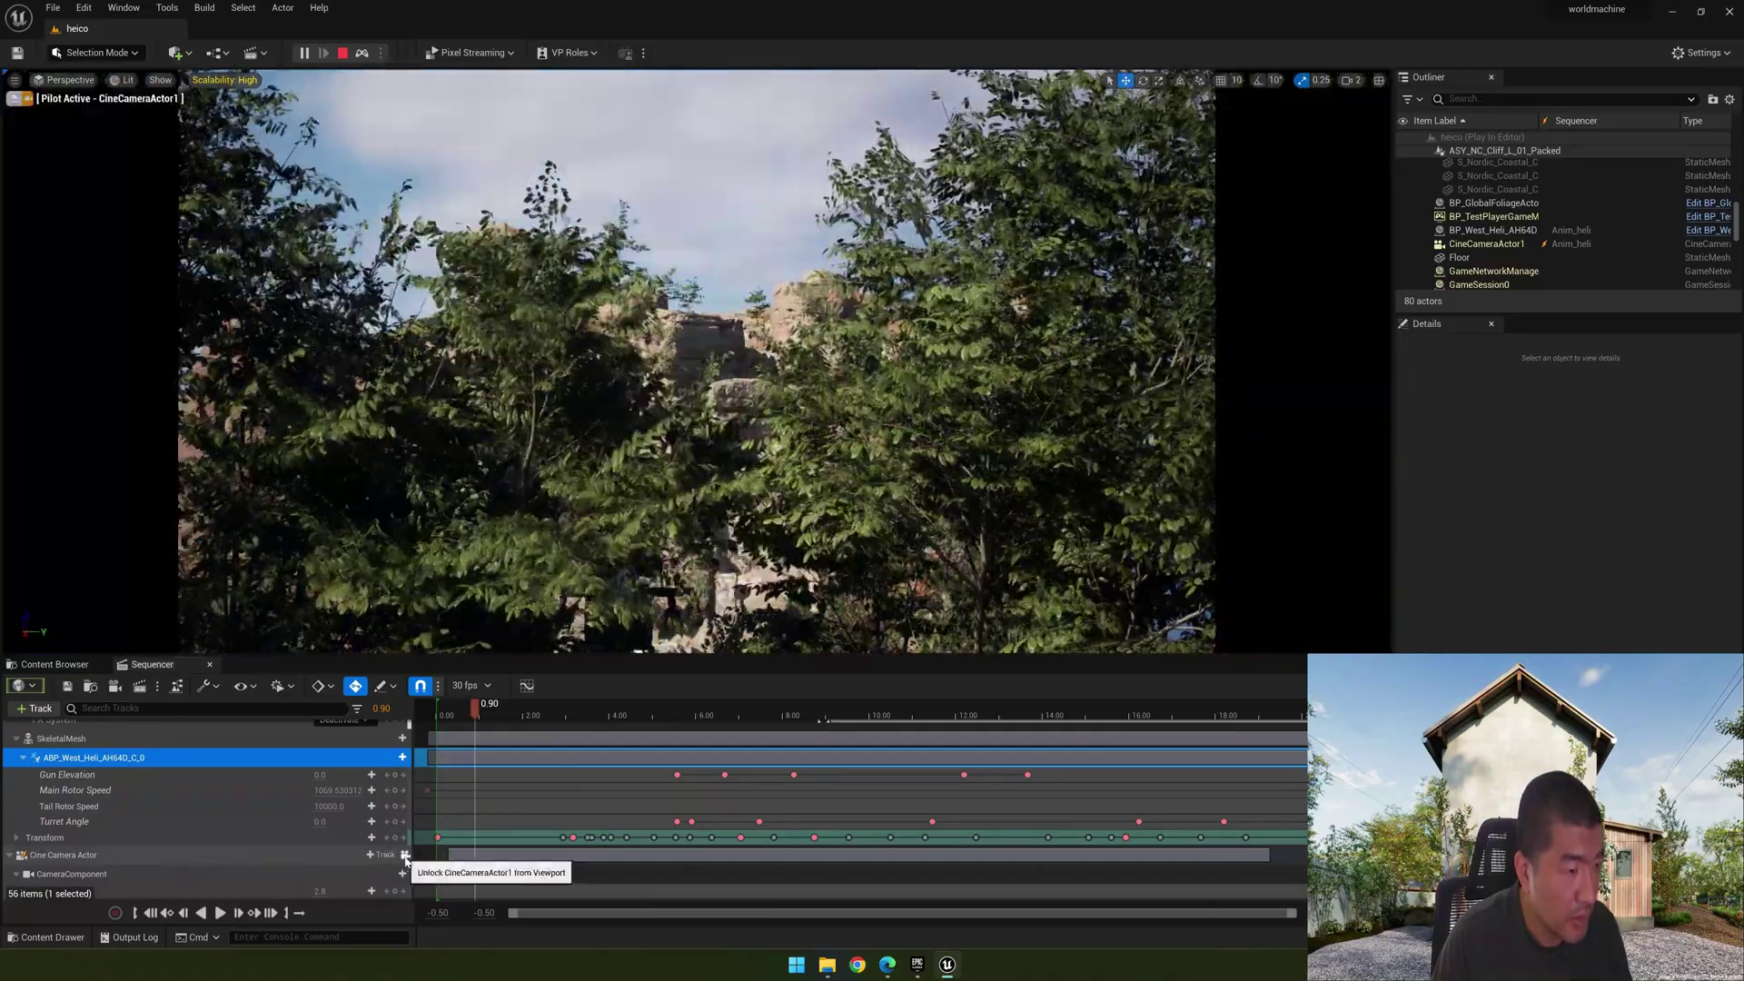
left_click(221, 912)
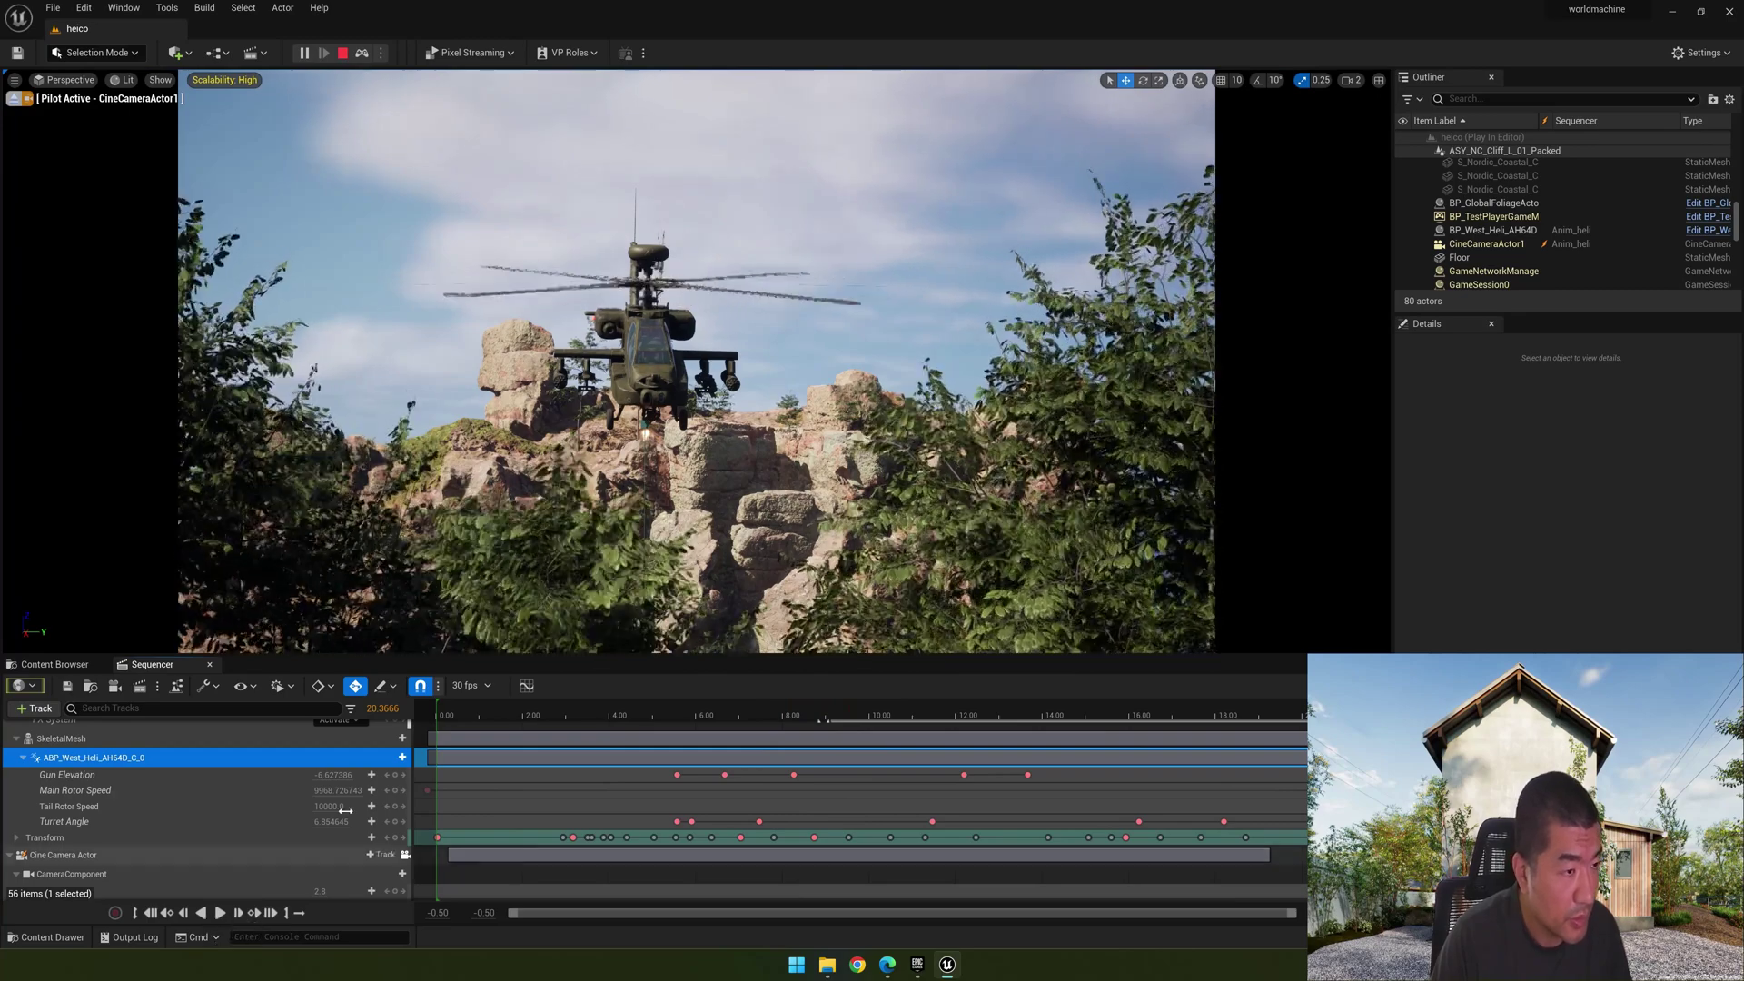
key("Escape")
Step: Add a PostProcessVolume to the level and enable its Infinite Extent (Unbound) option
left_click(175, 53)
mouse_move(259, 293)
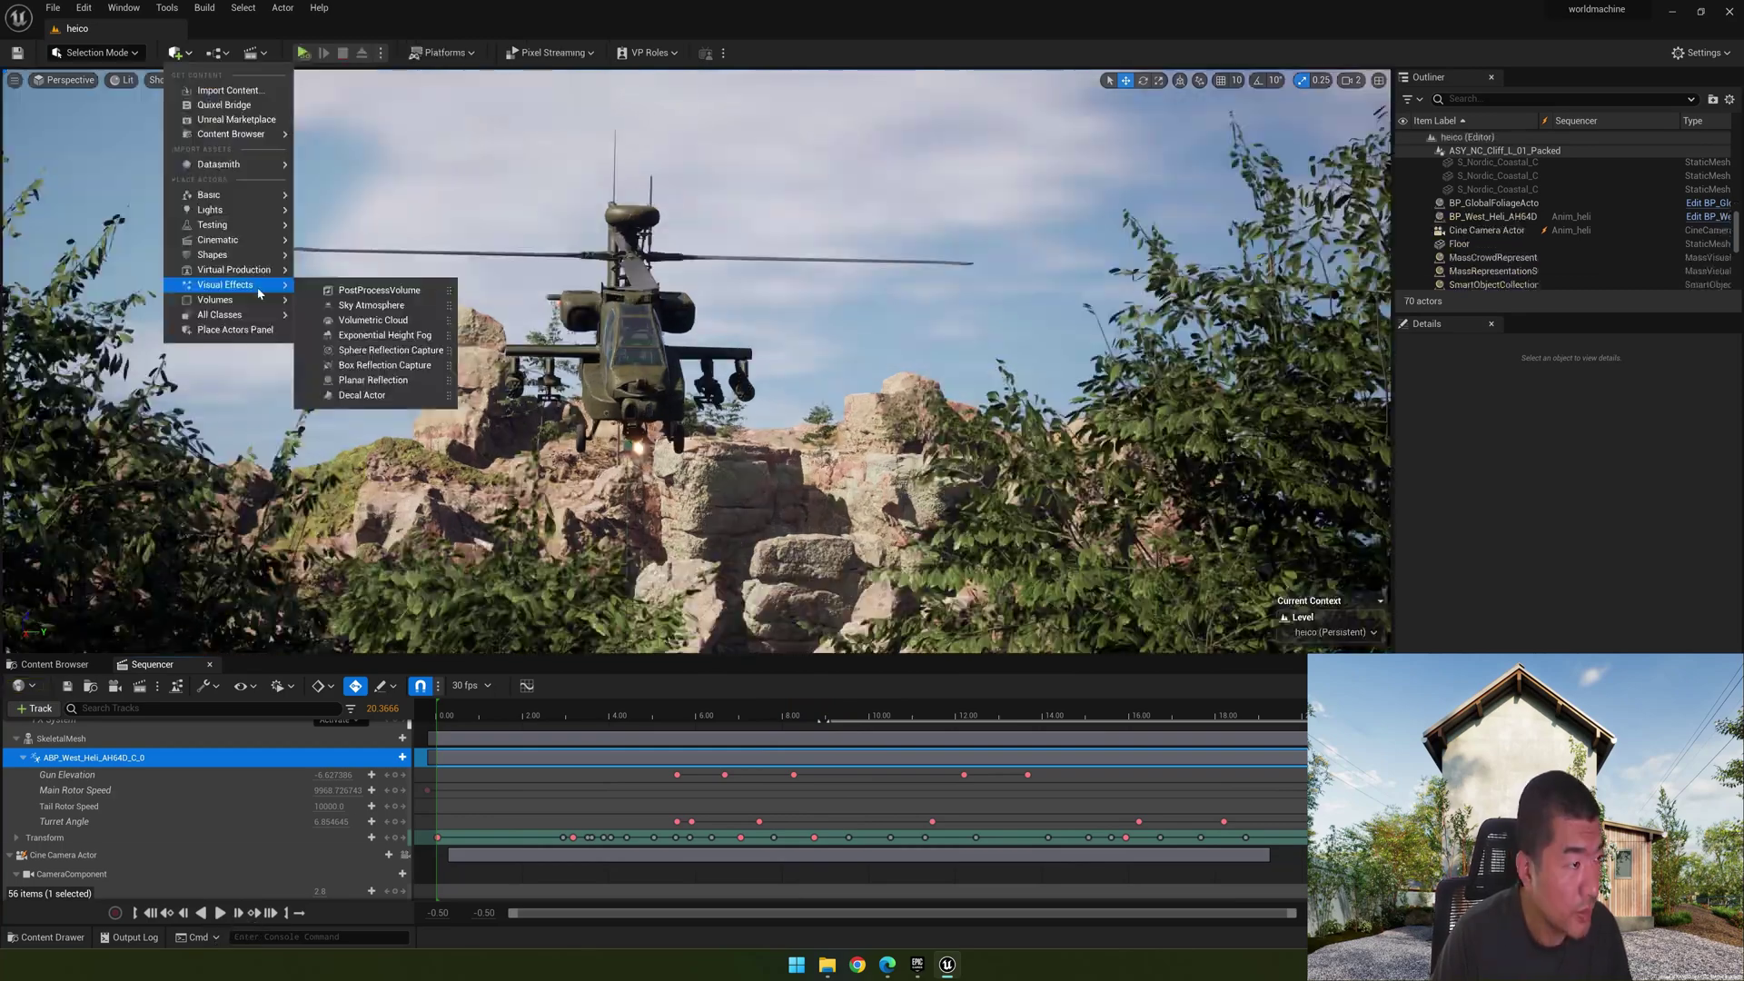
left_click(336, 291)
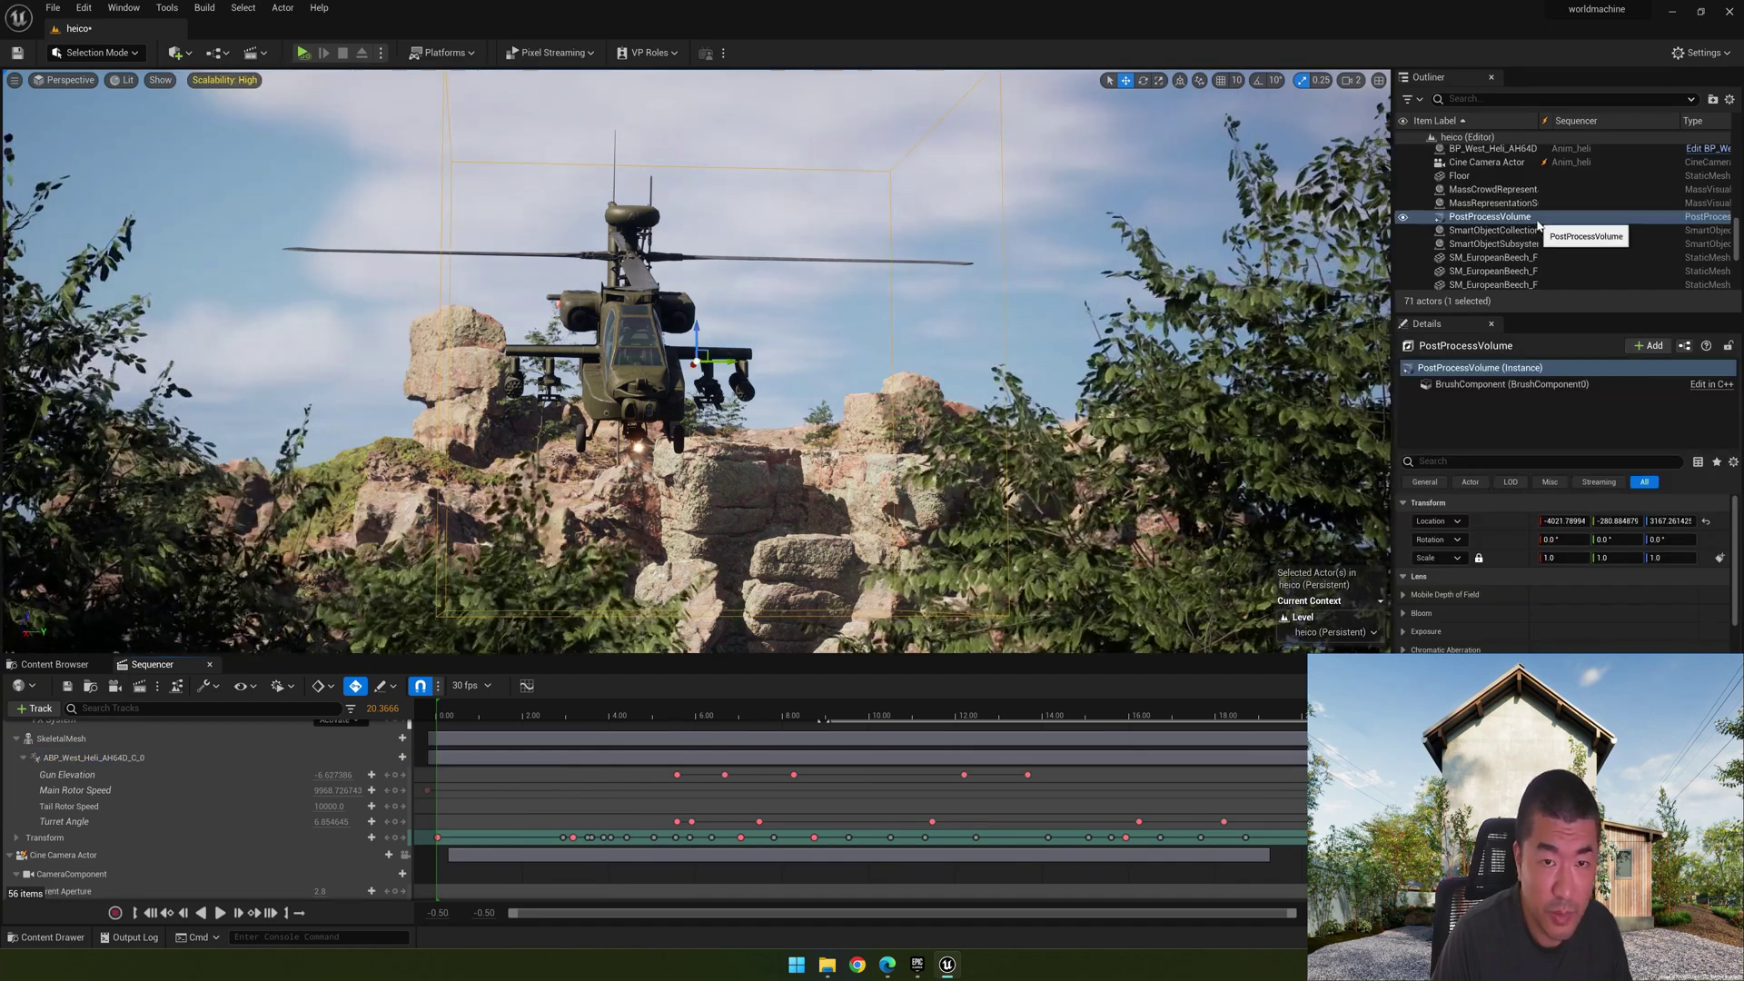
left_click_drag(1425, 323, 940, 341)
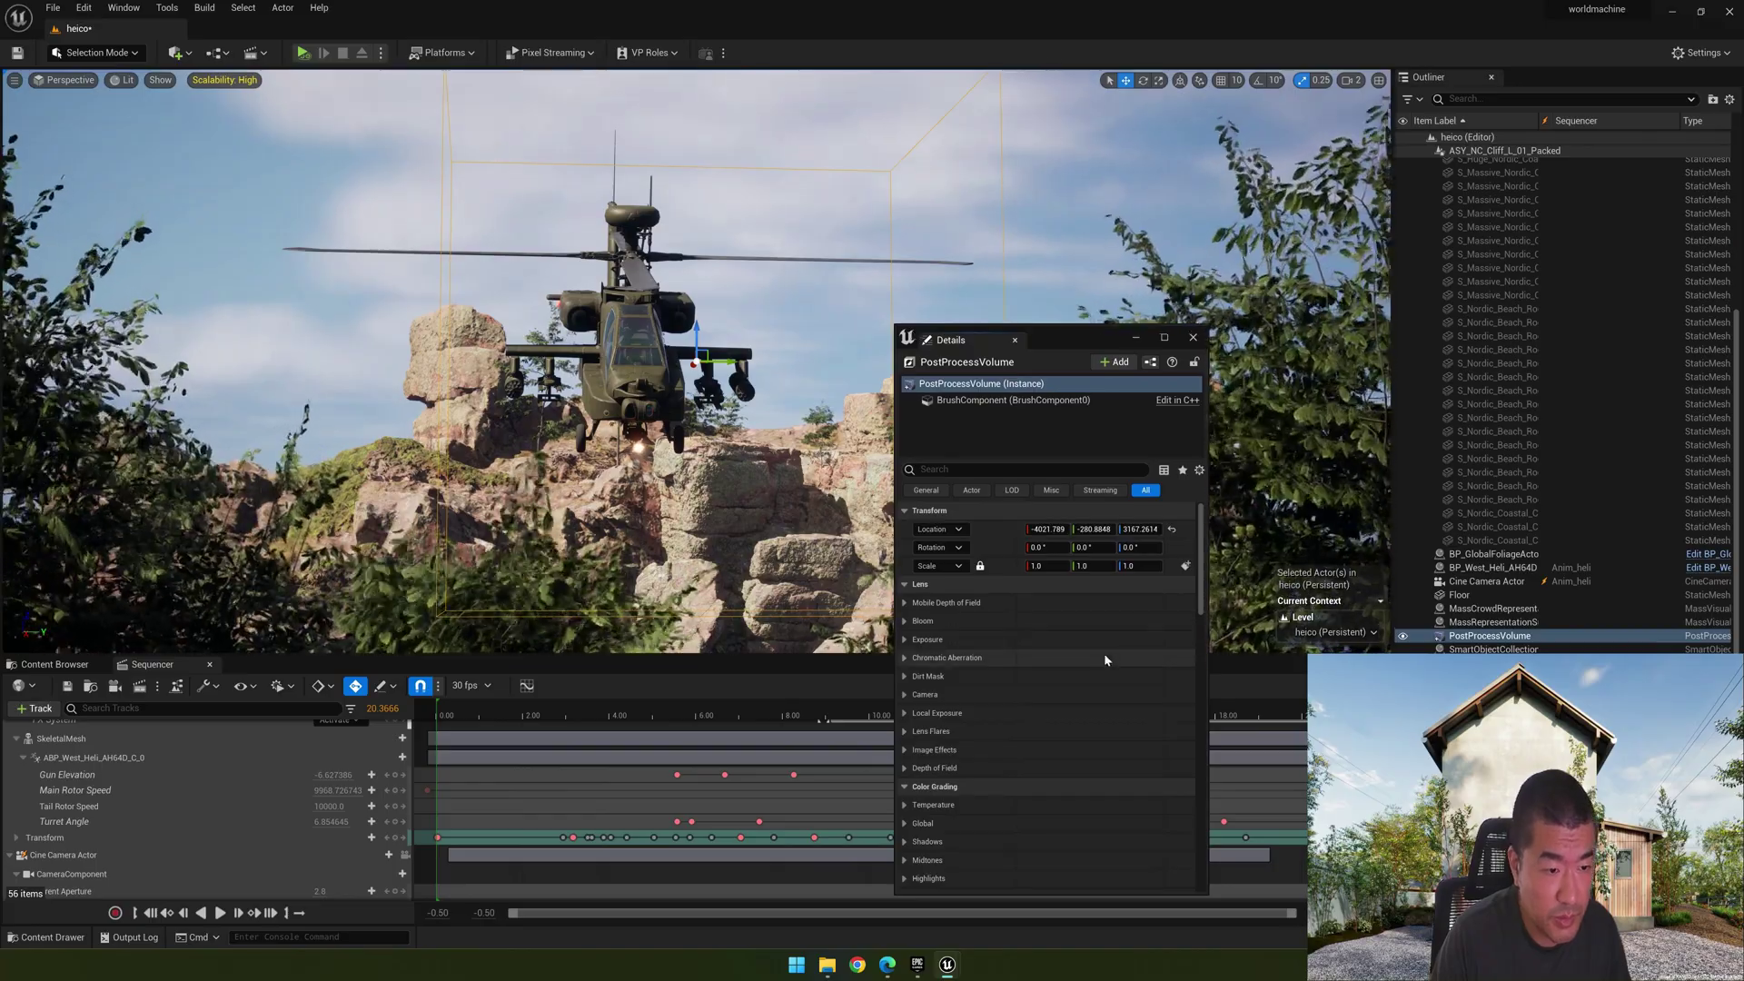
left_click_drag(1200, 563, 1200, 793)
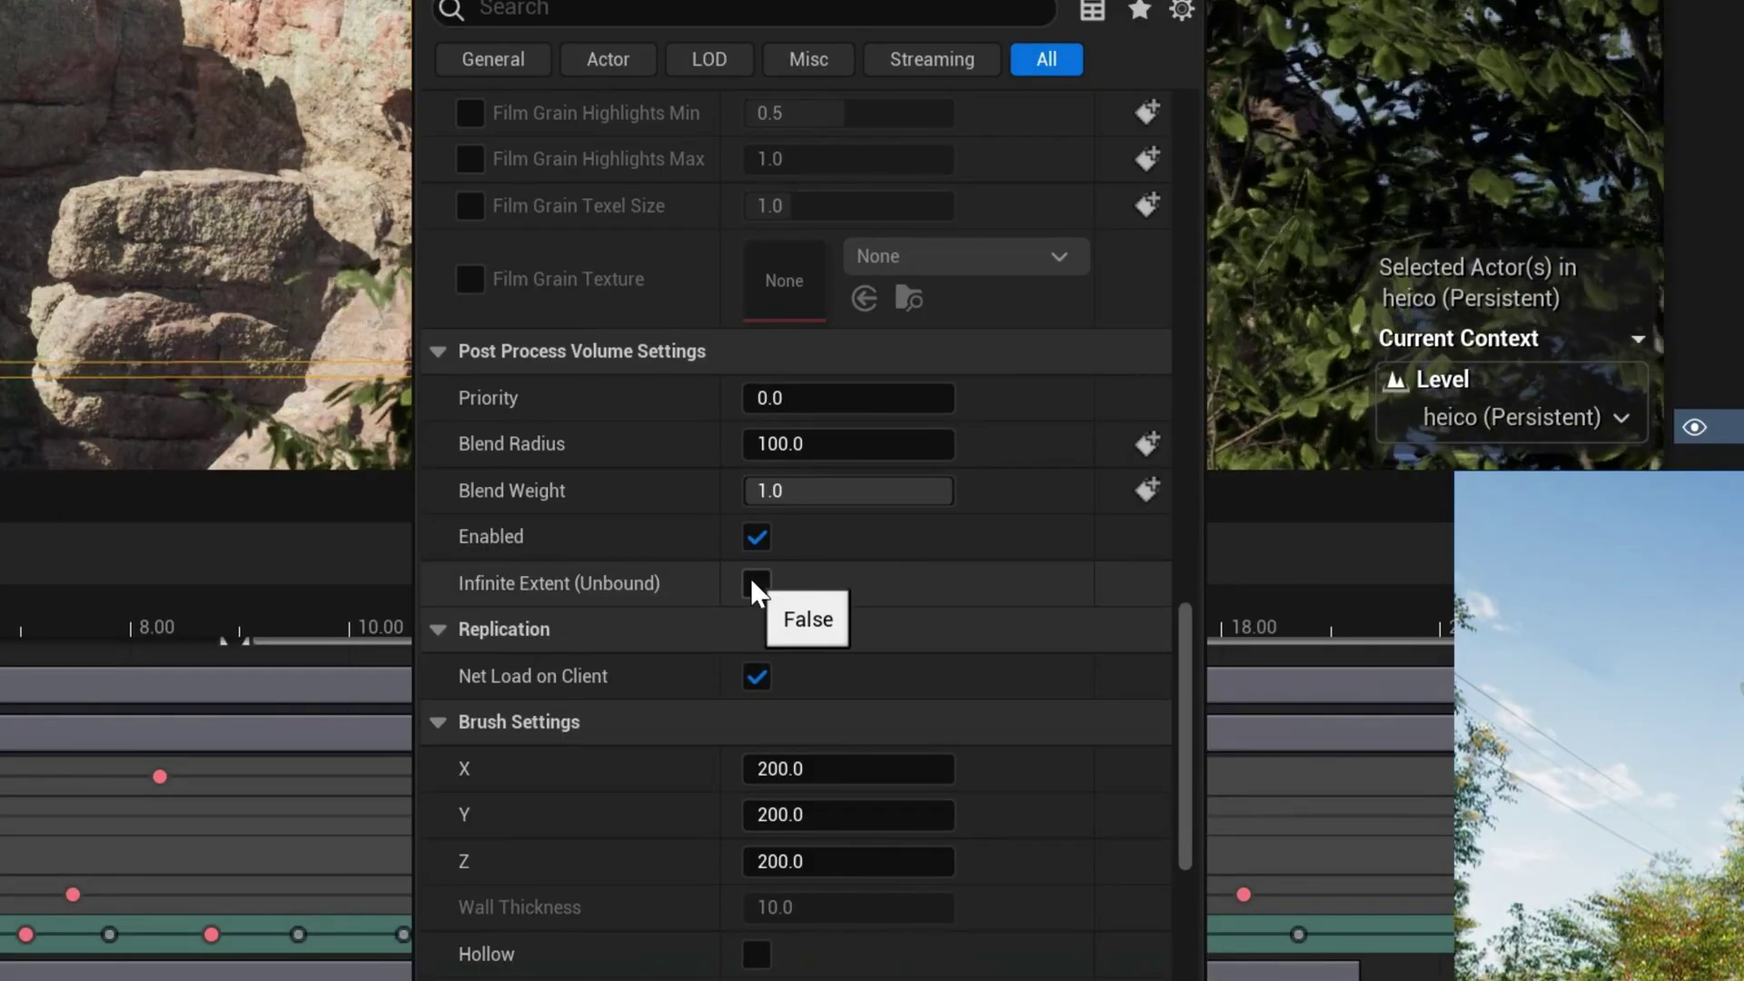
left_click(751, 578)
Step: Set the volume's Global Illumination and Reflections methods to Standalone Ray Traced (Deprecated), with ray tracing reflections Max Roughness at 1.0
left_click_drag(1190, 732, 473, 495)
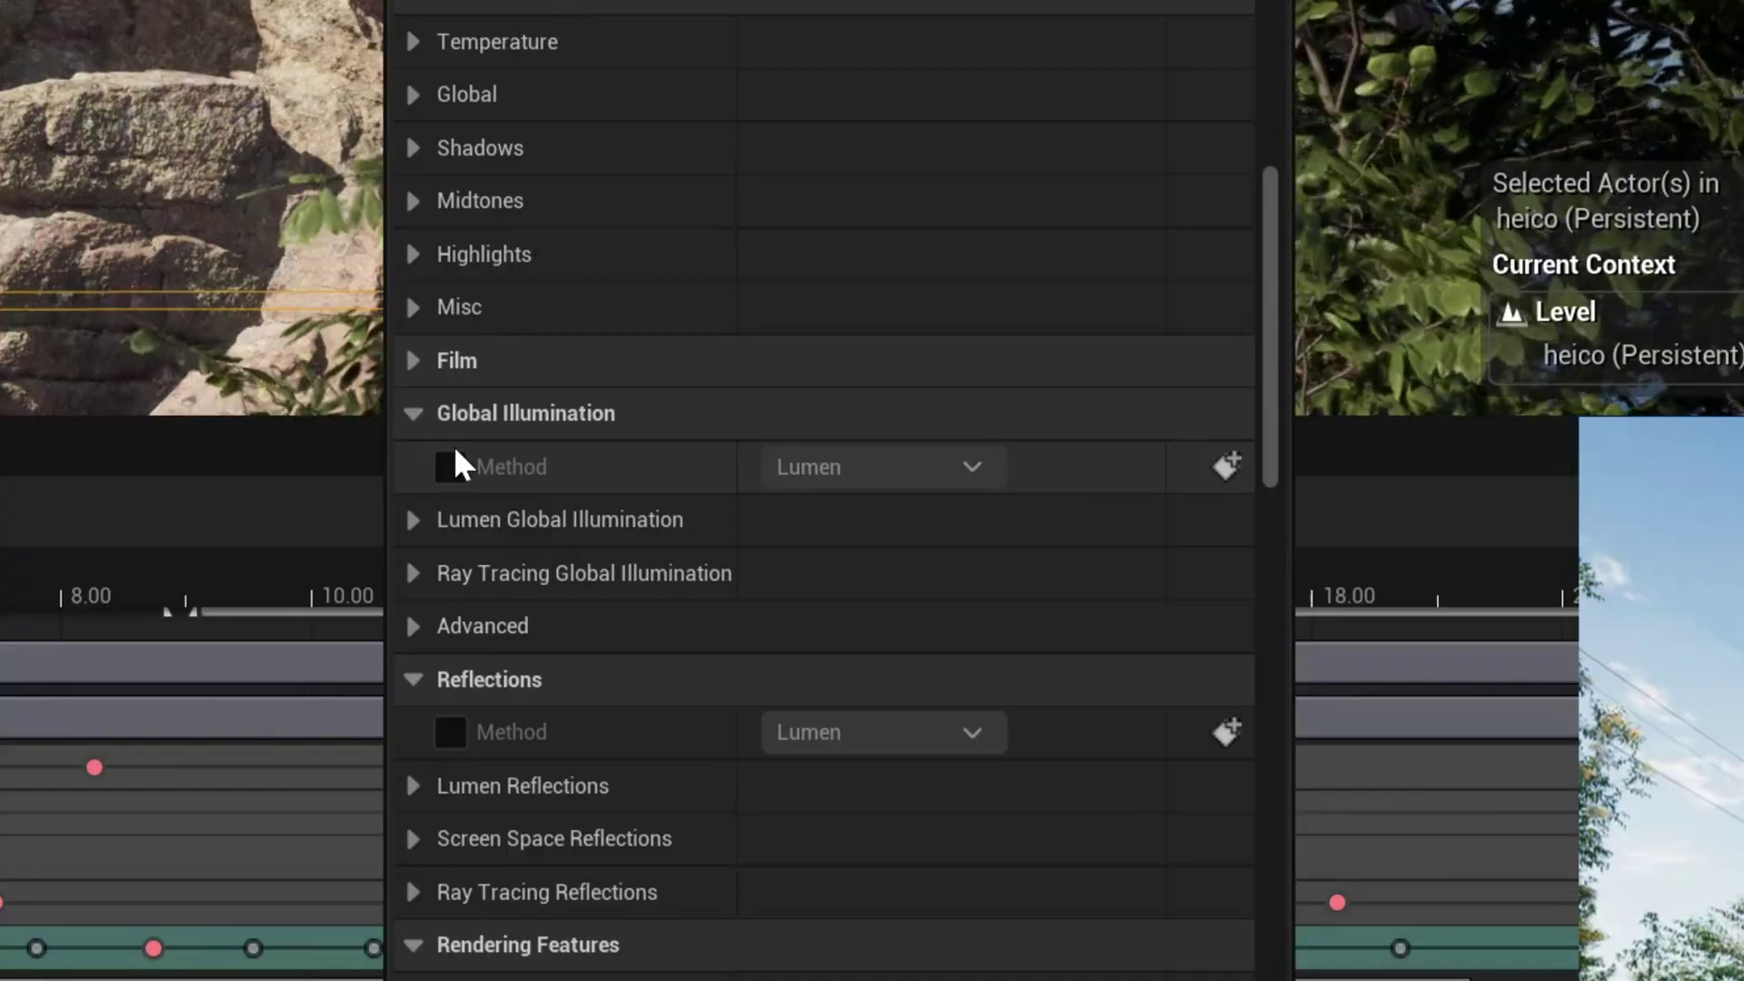
left_click(445, 465)
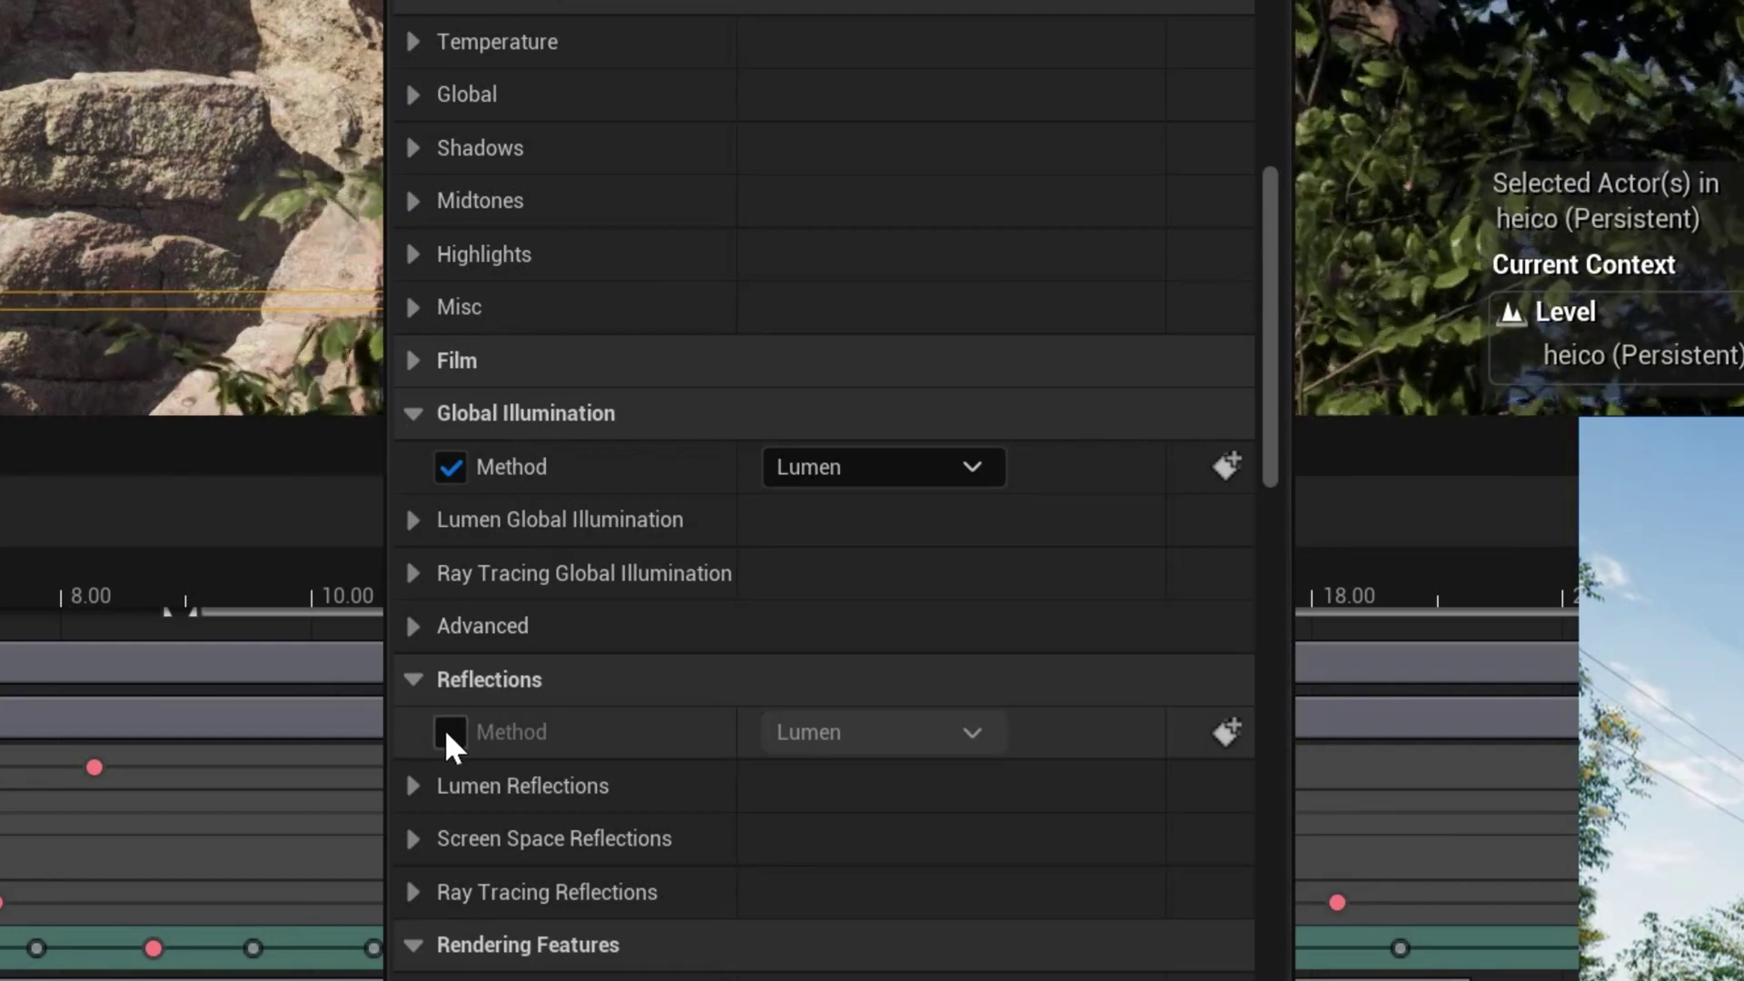
left_click(444, 732)
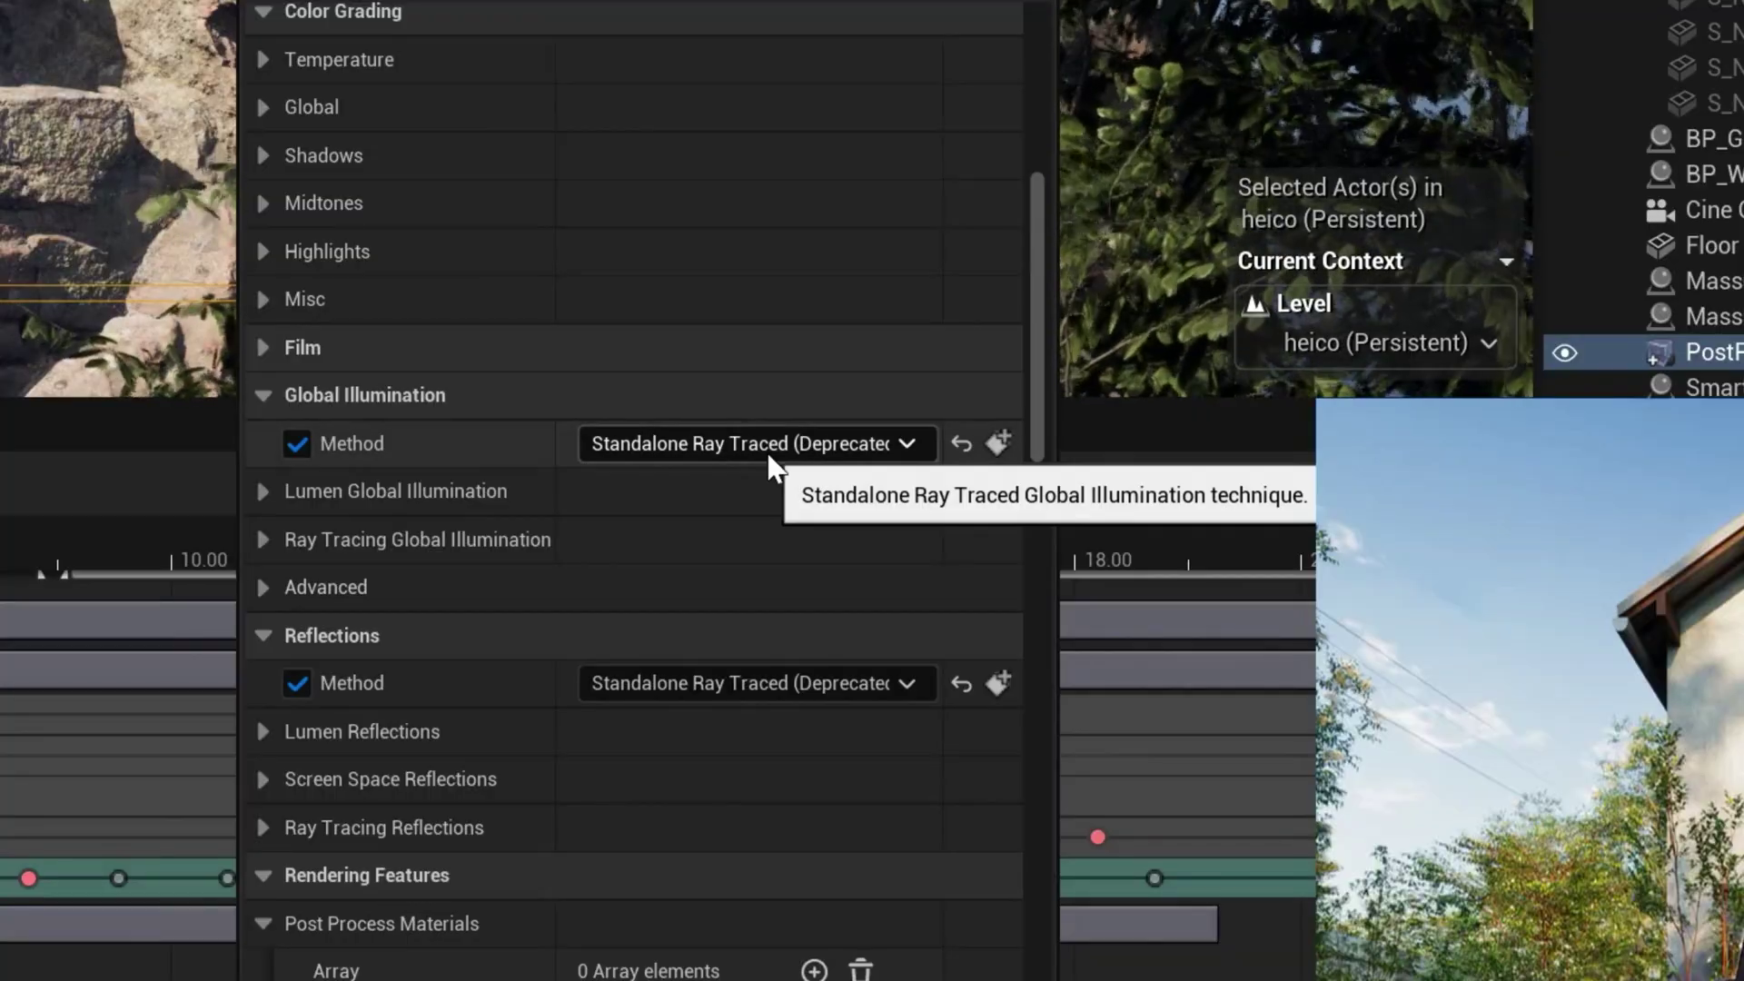
left_click(766, 452)
left_click(736, 527)
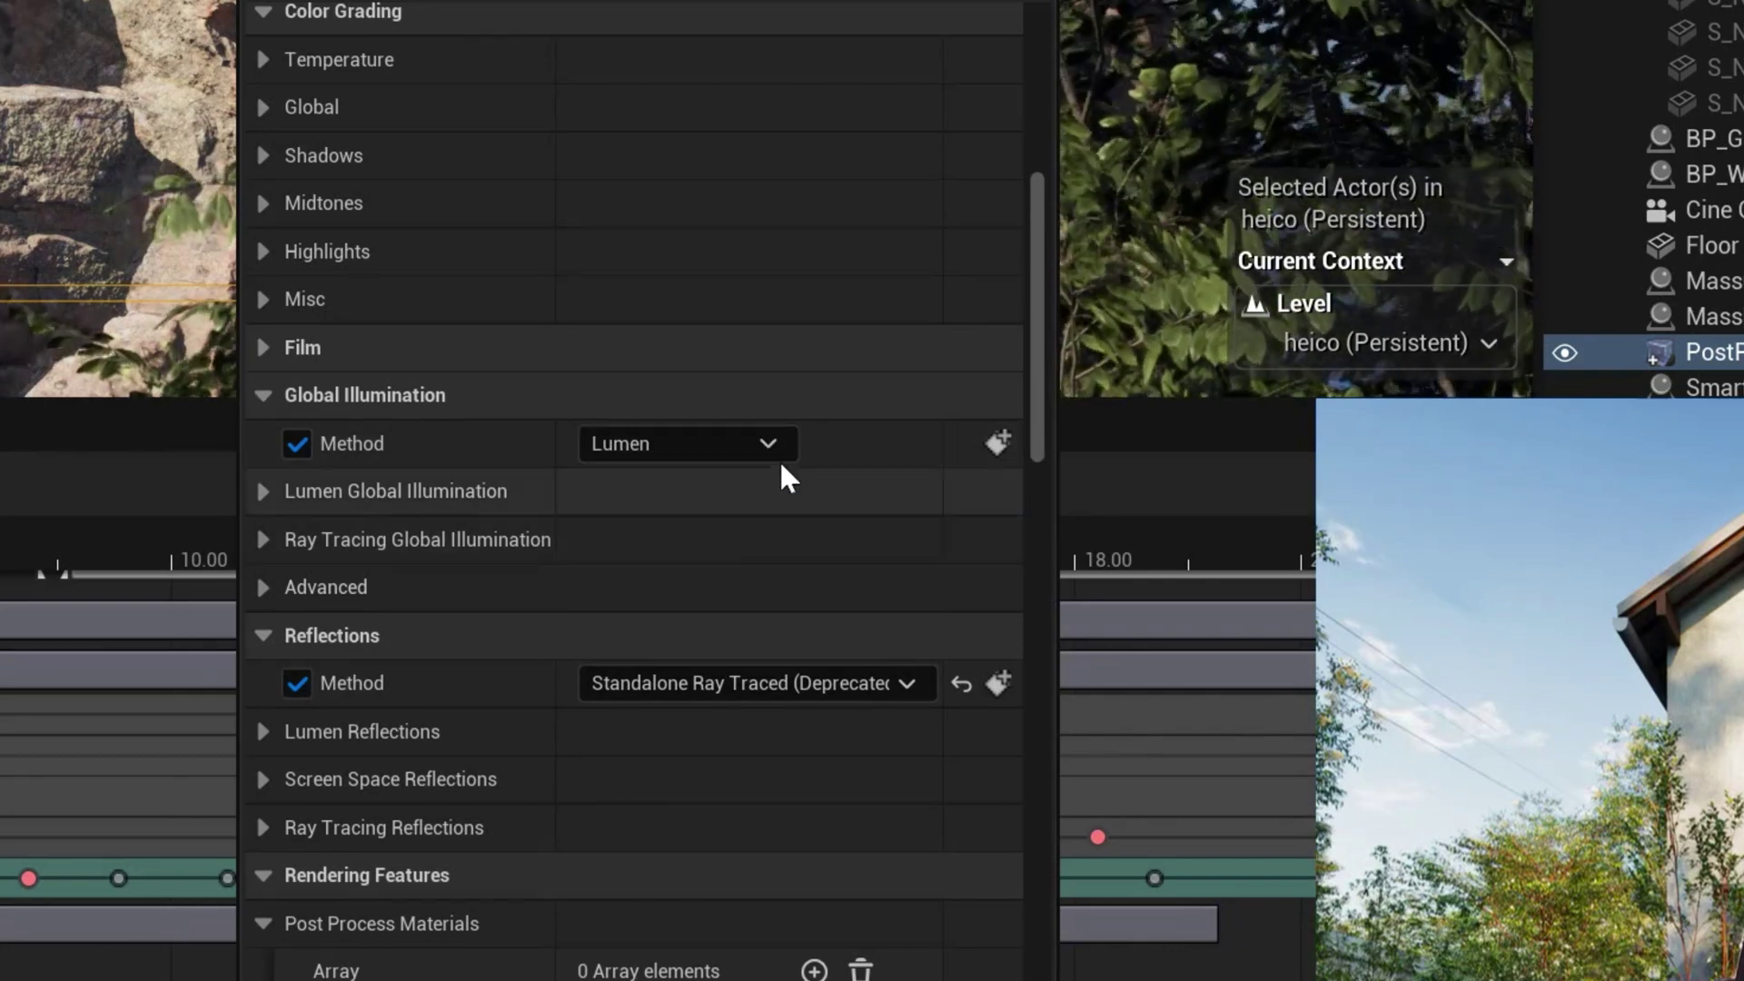
left_click(787, 443)
left_click(734, 575)
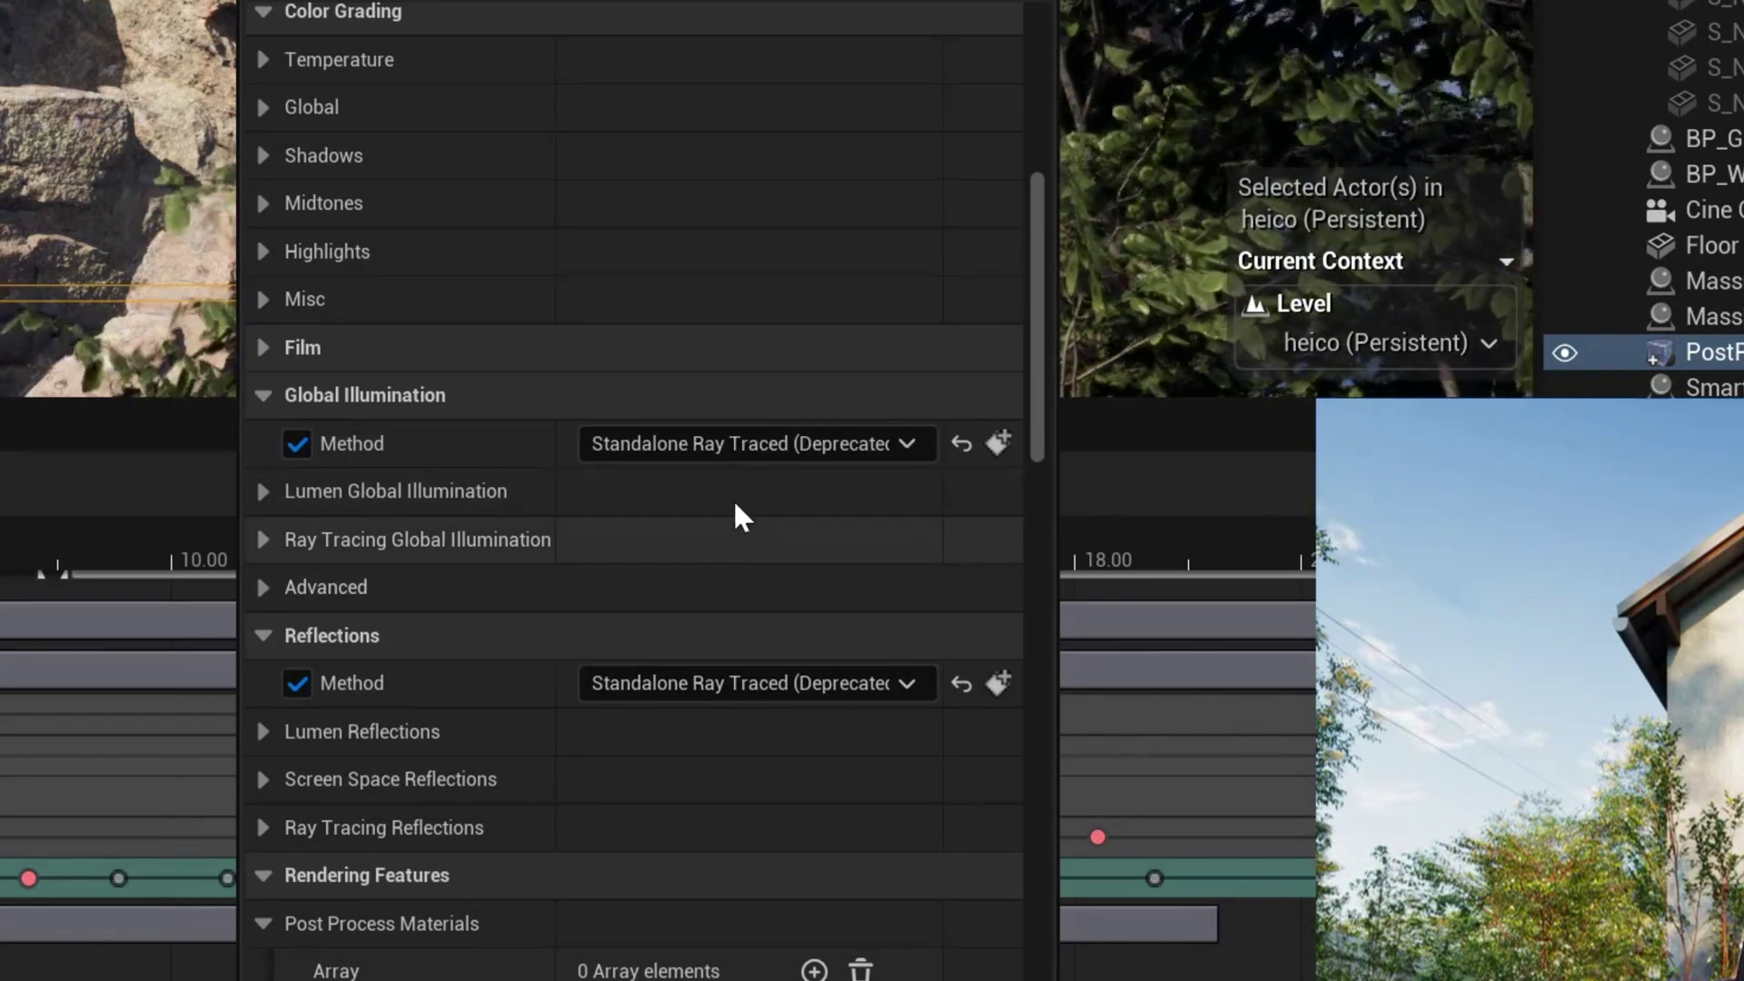
scroll(716, 601, "up", 1)
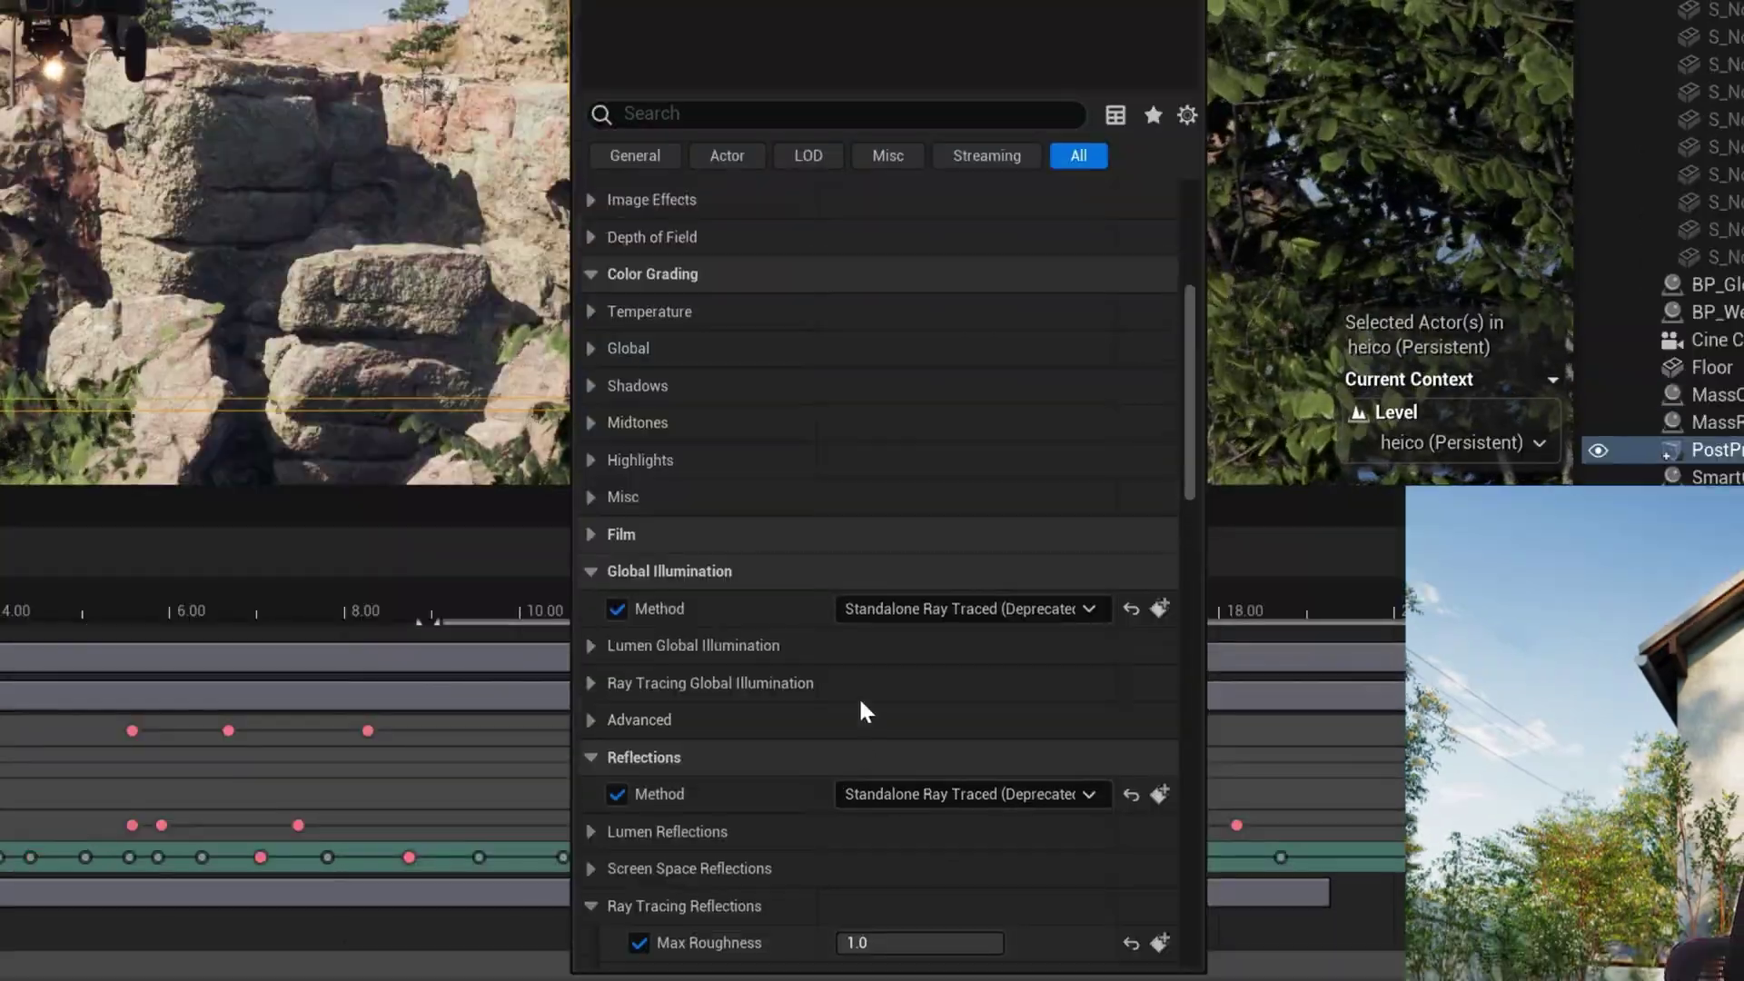
Step: Set the post process volume's global color grading to saturation 0.87 and contrast 0.92
left_click(263, 164)
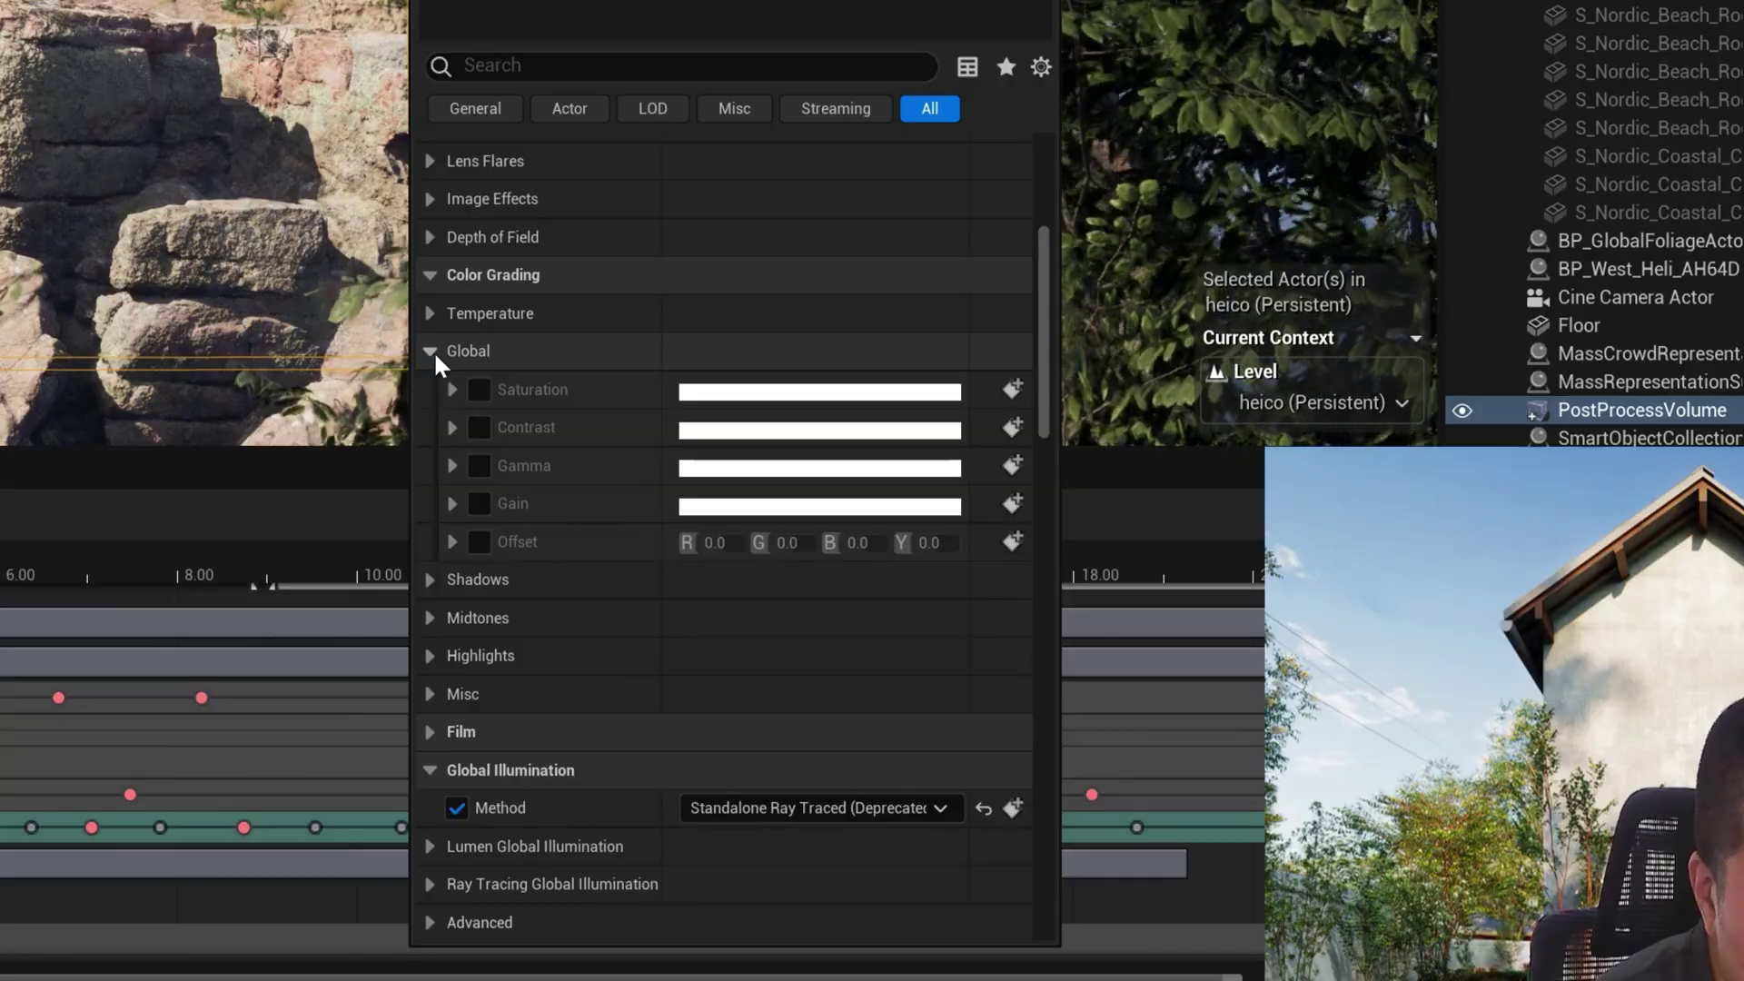
scroll(51, 187, "down", 3)
scroll(51, 187, "up", 3)
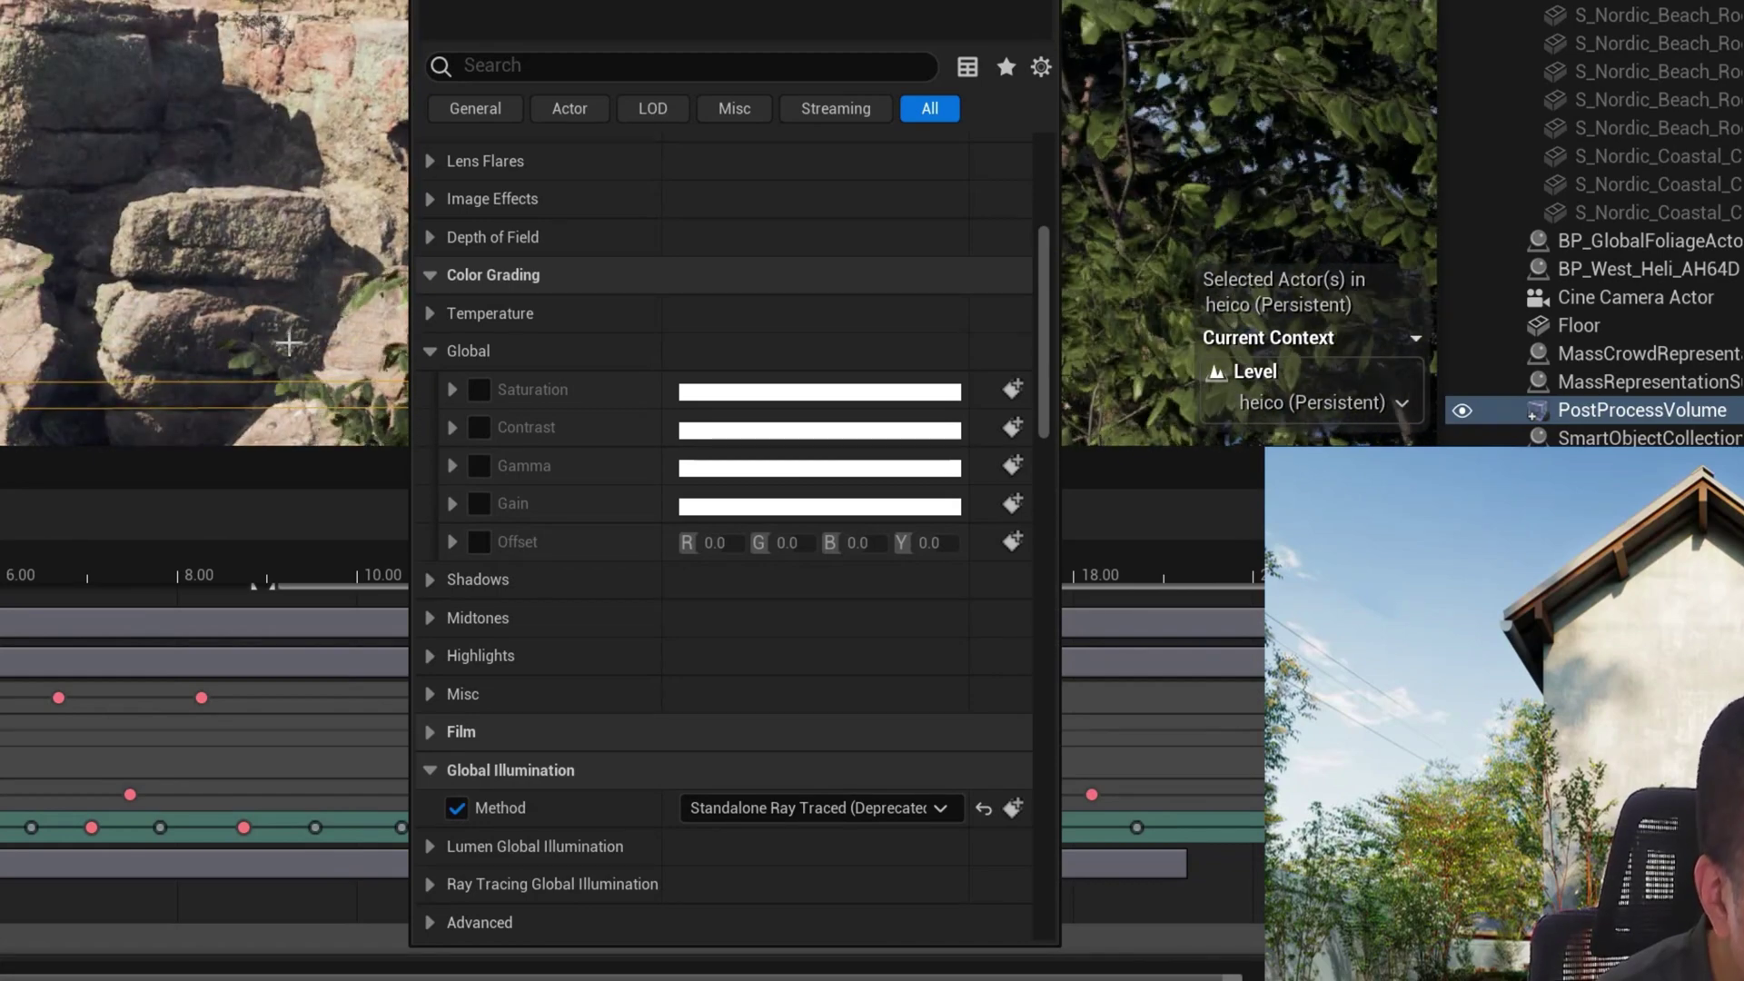
left_click(451, 389)
left_click(476, 387)
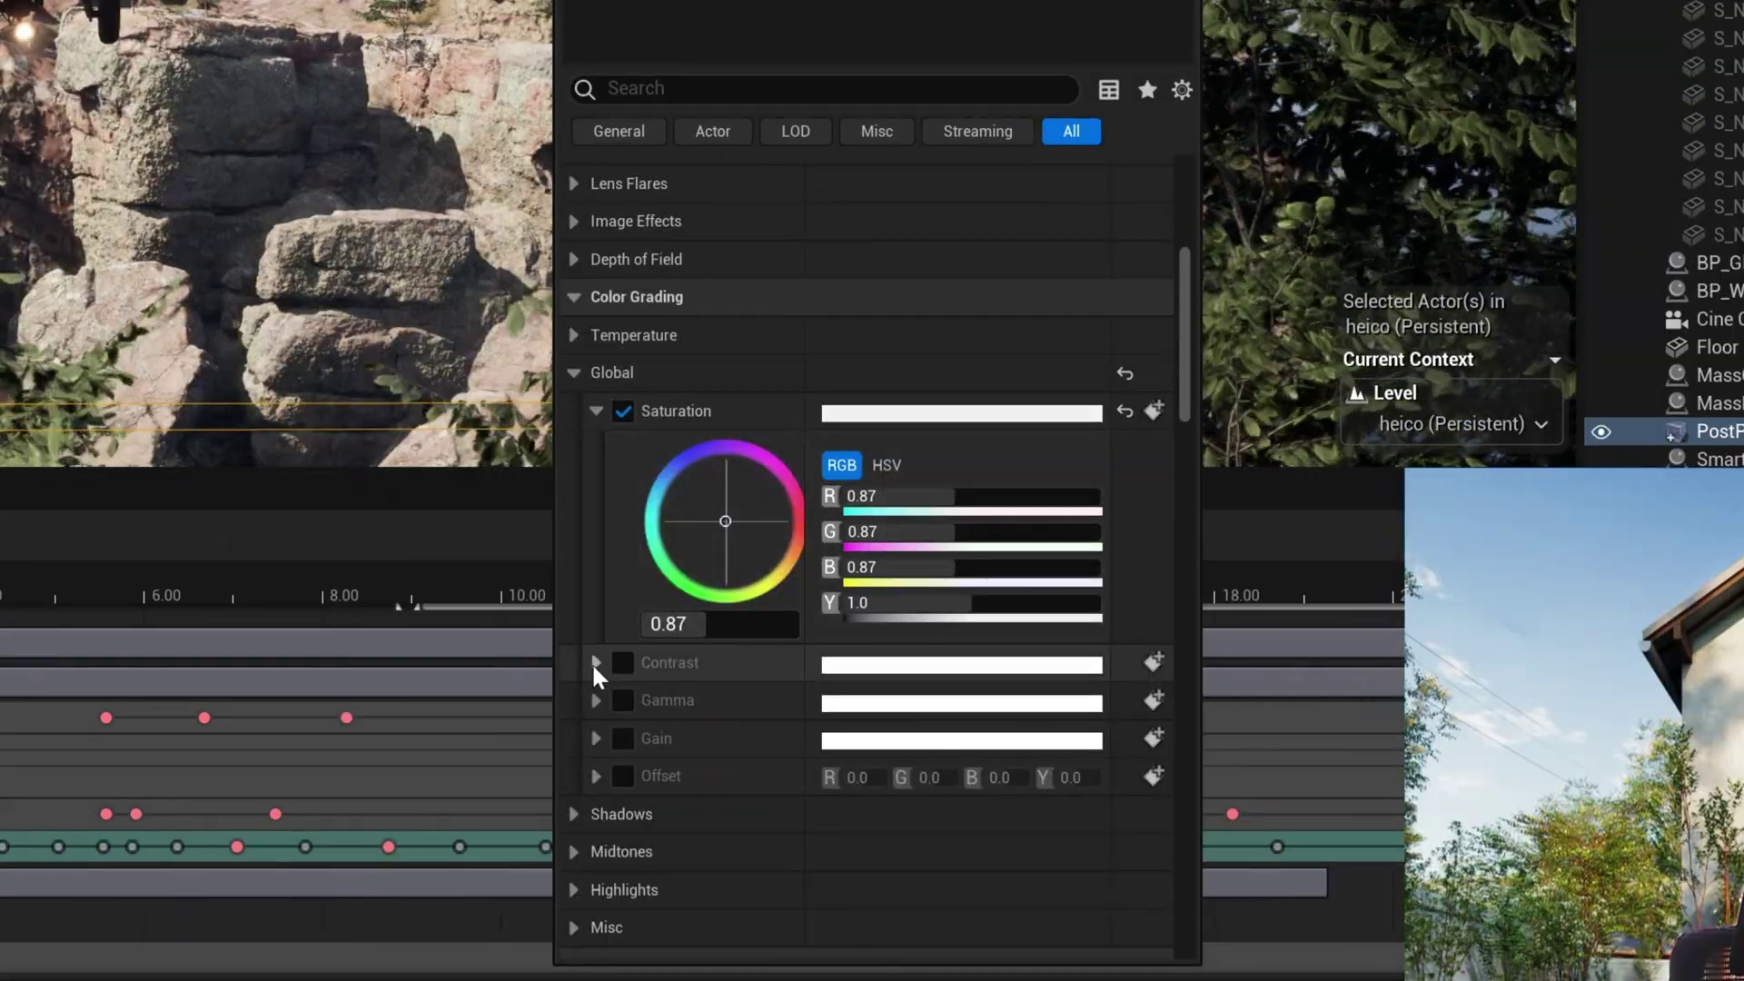
left_click(595, 662)
left_click(623, 662)
left_click_drag(721, 875, 732, 876)
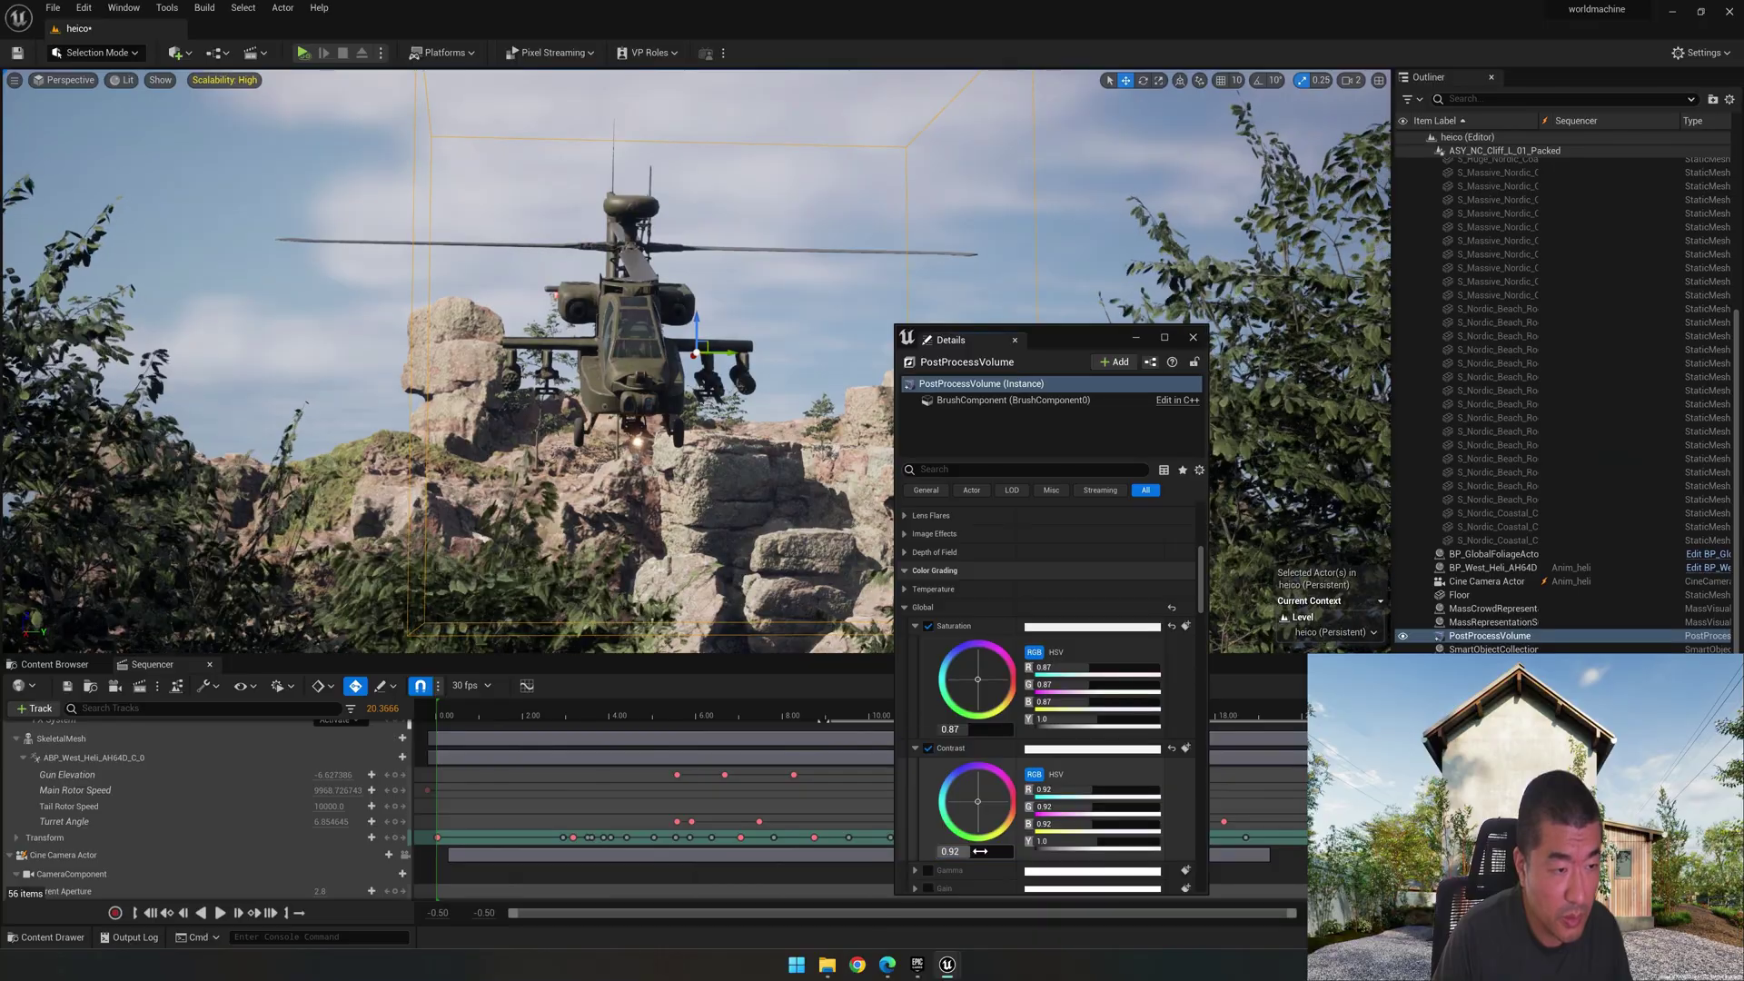
scroll(980, 851, "down", 2)
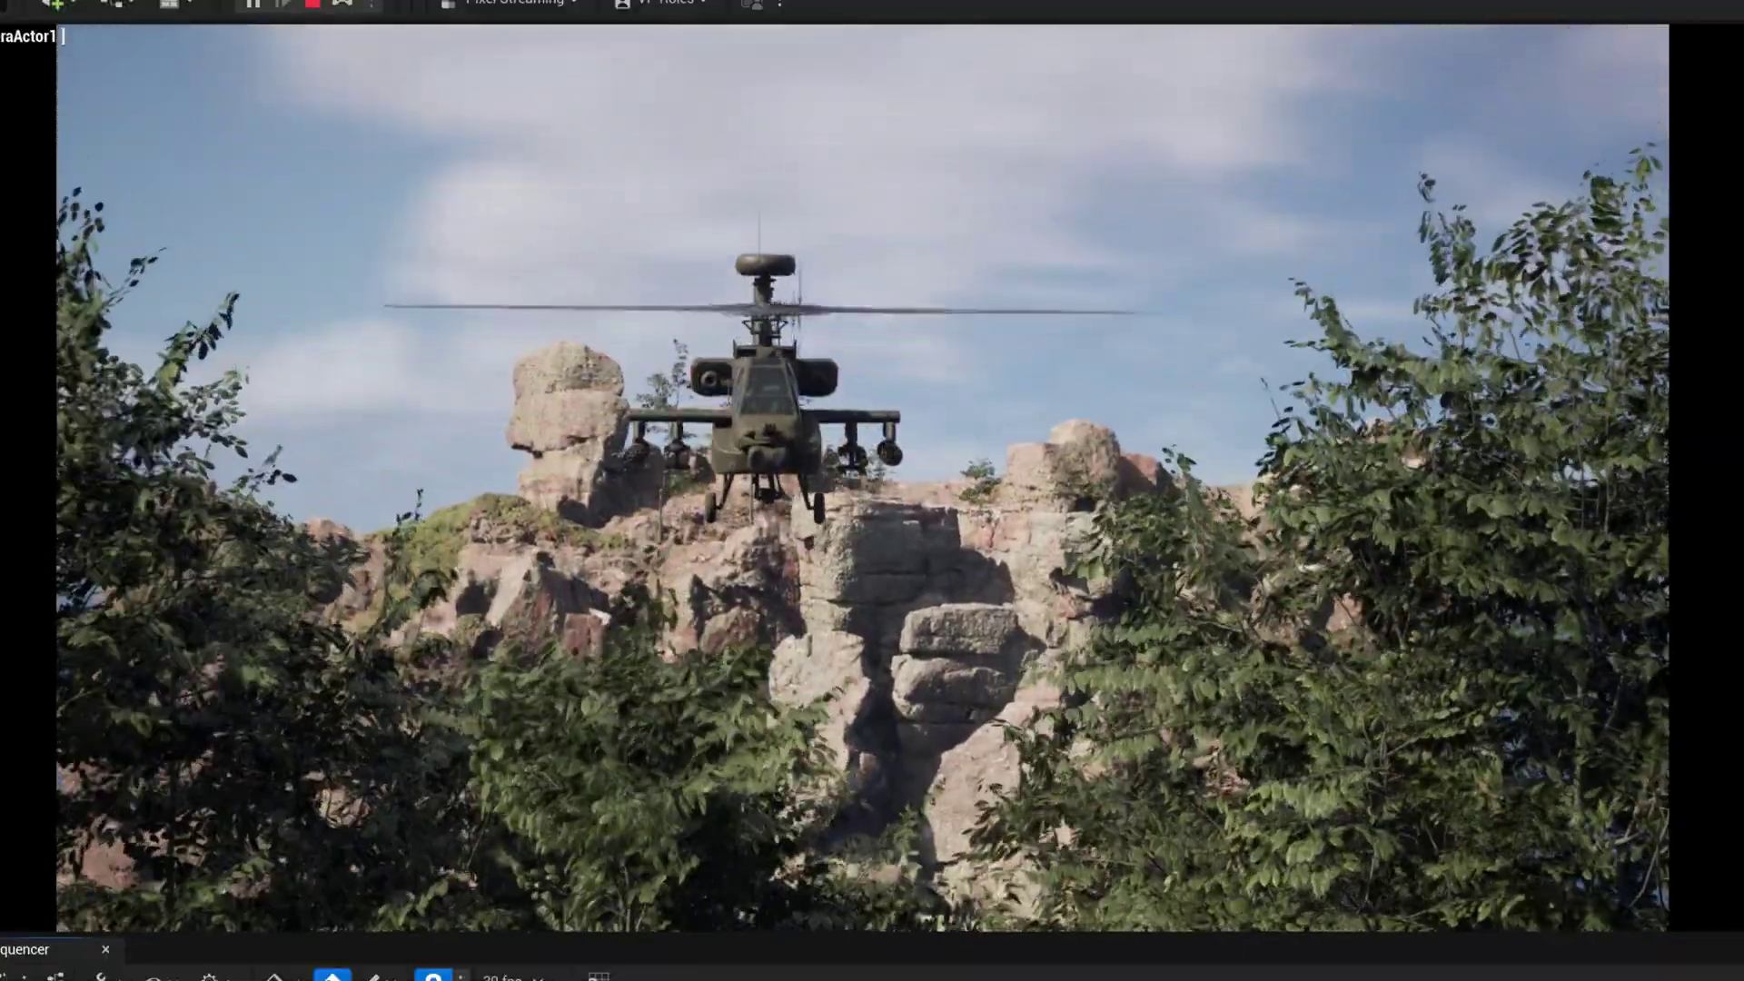
Step: Start simulating the level to preview the cine camera shot with its camera shake
key("ctrl+l")
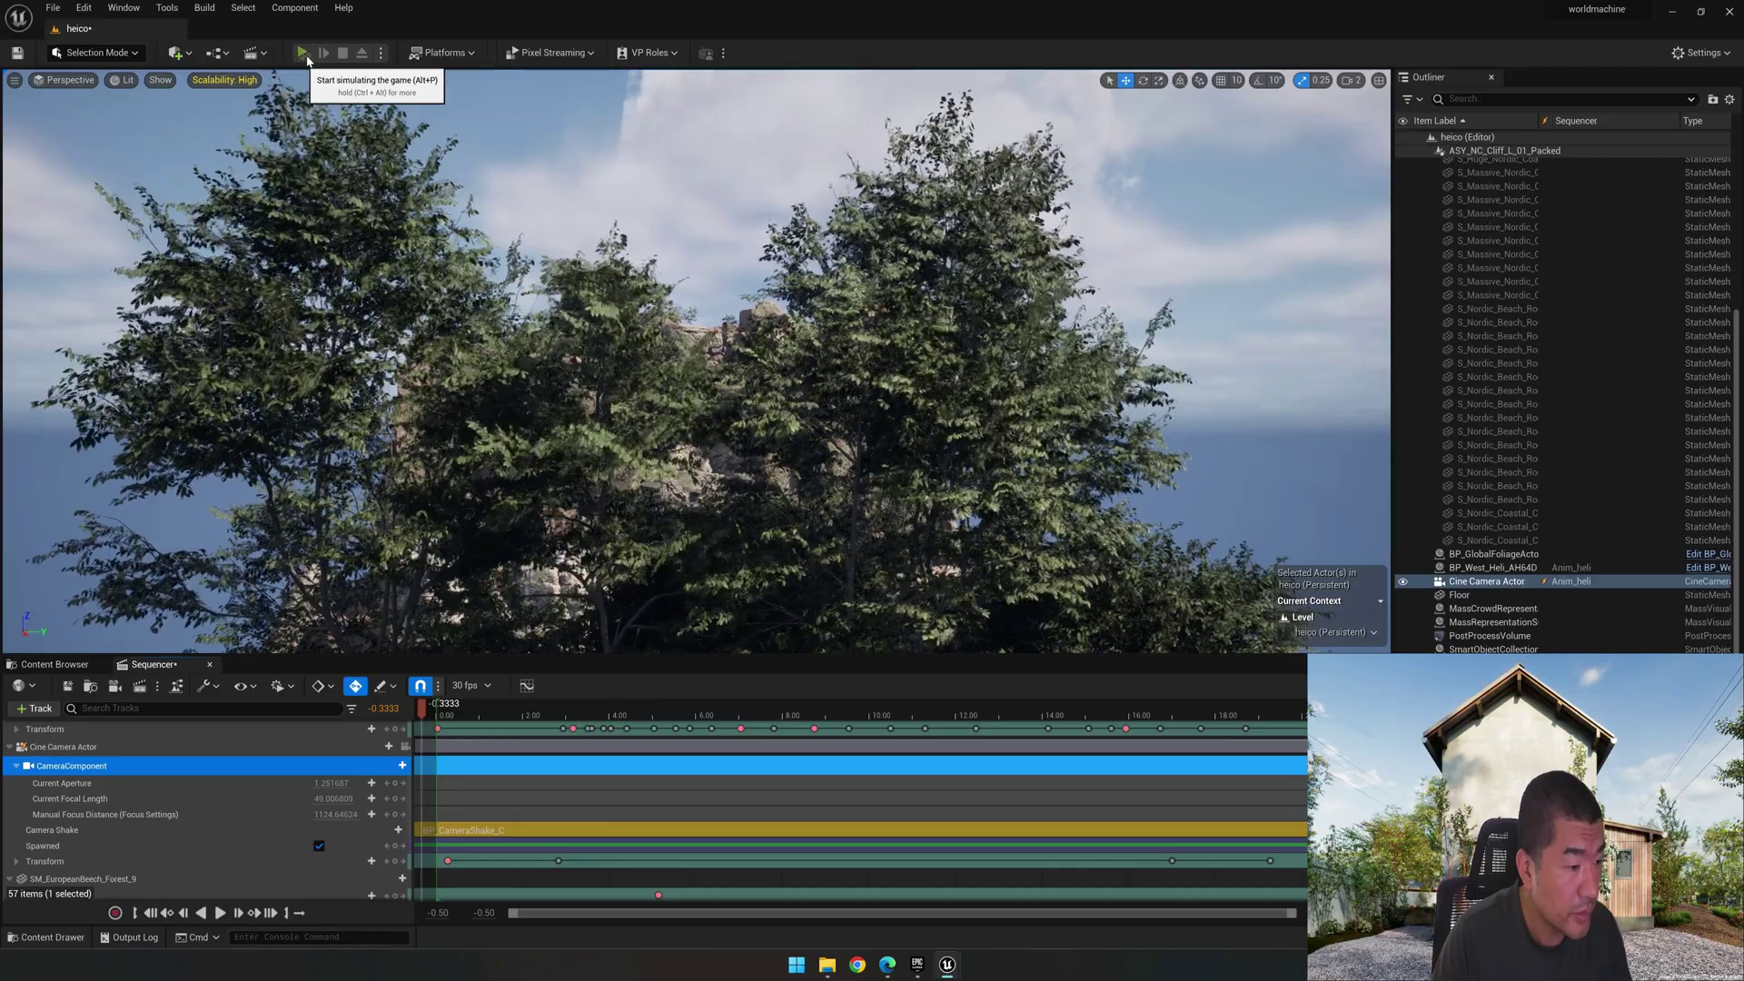
left_click(305, 56)
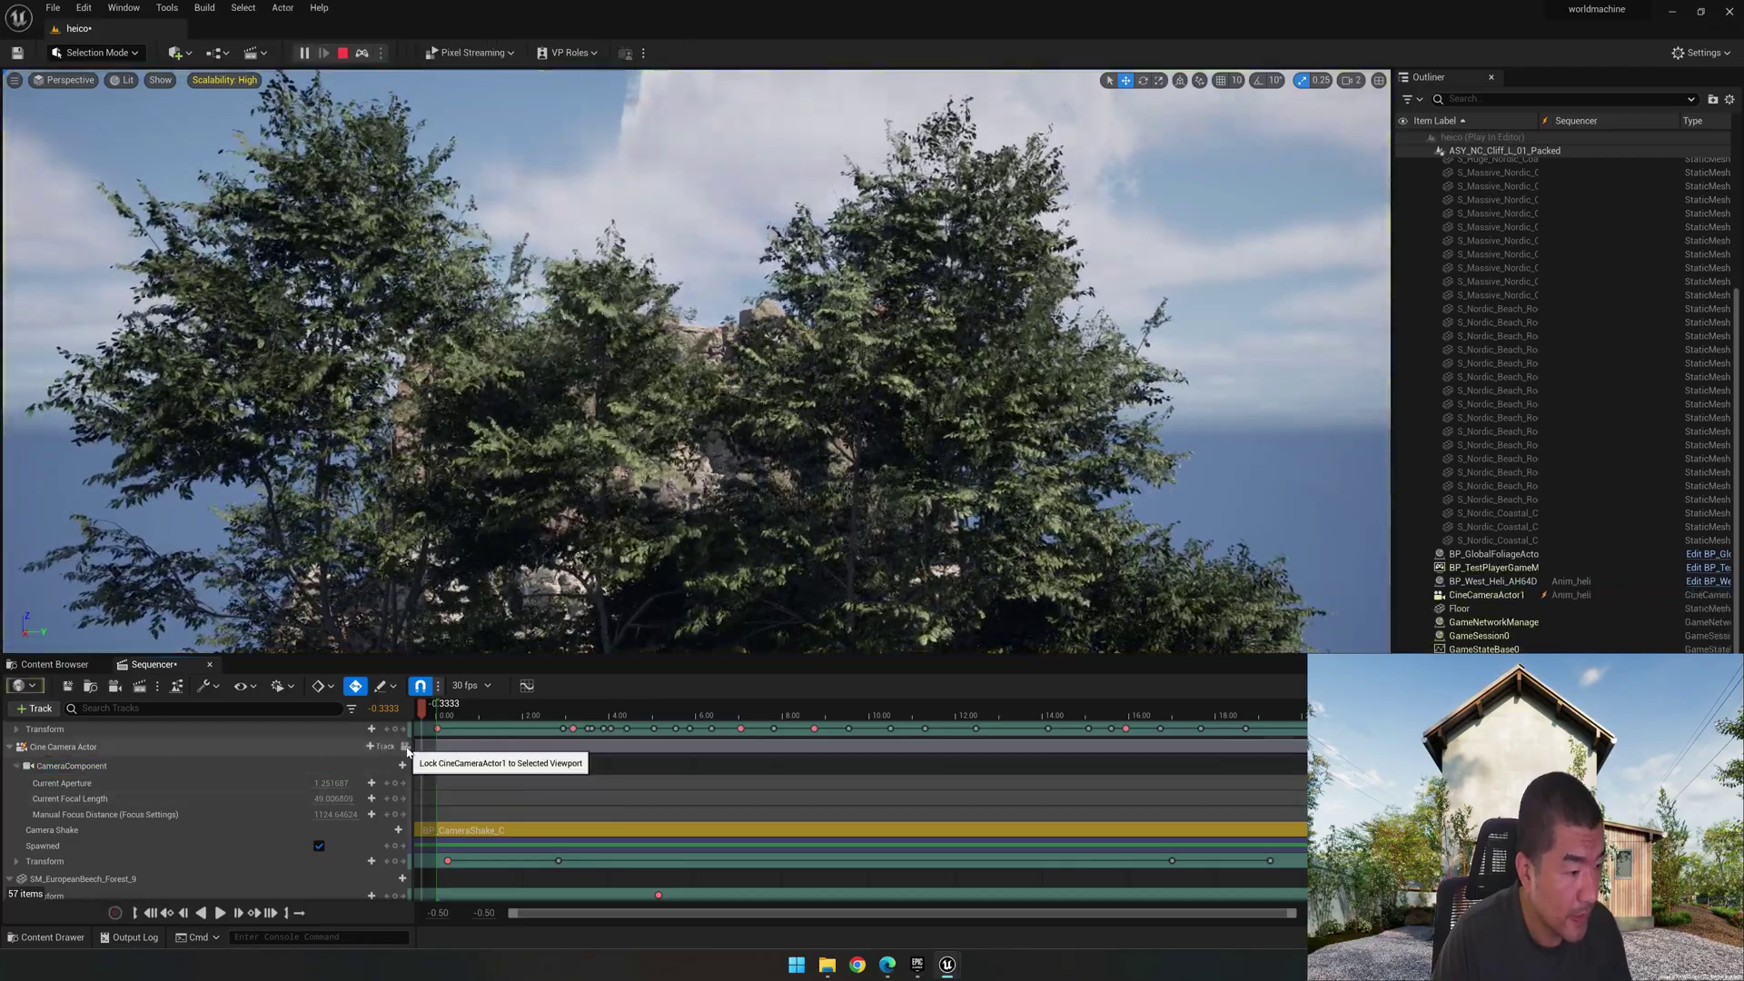